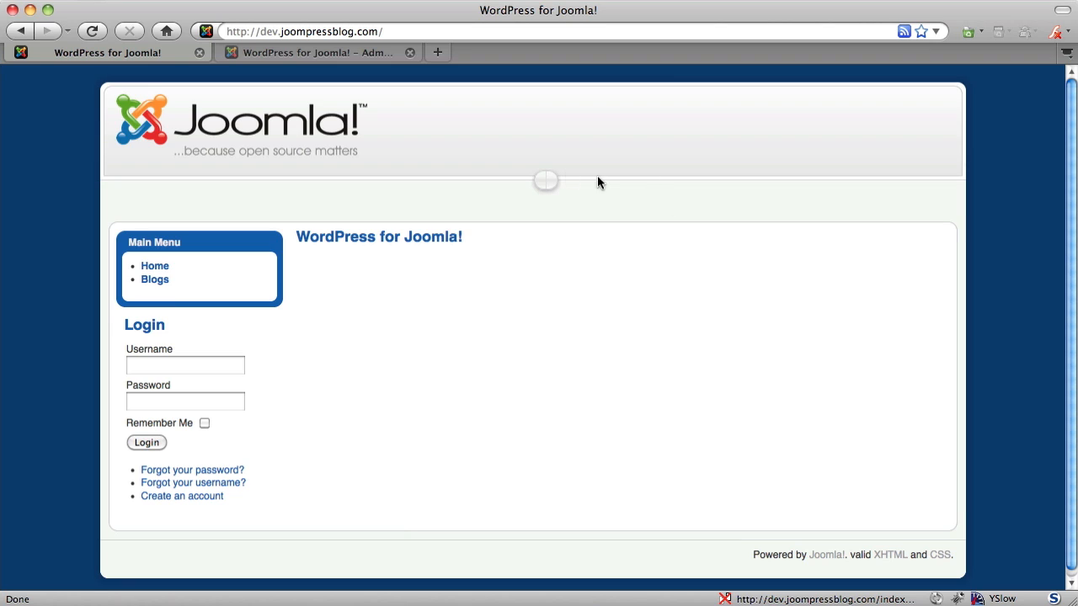
# Open the WordPress component's dashboard from the Joomla administration and look over its sections.
pyautogui.click(345, 56)
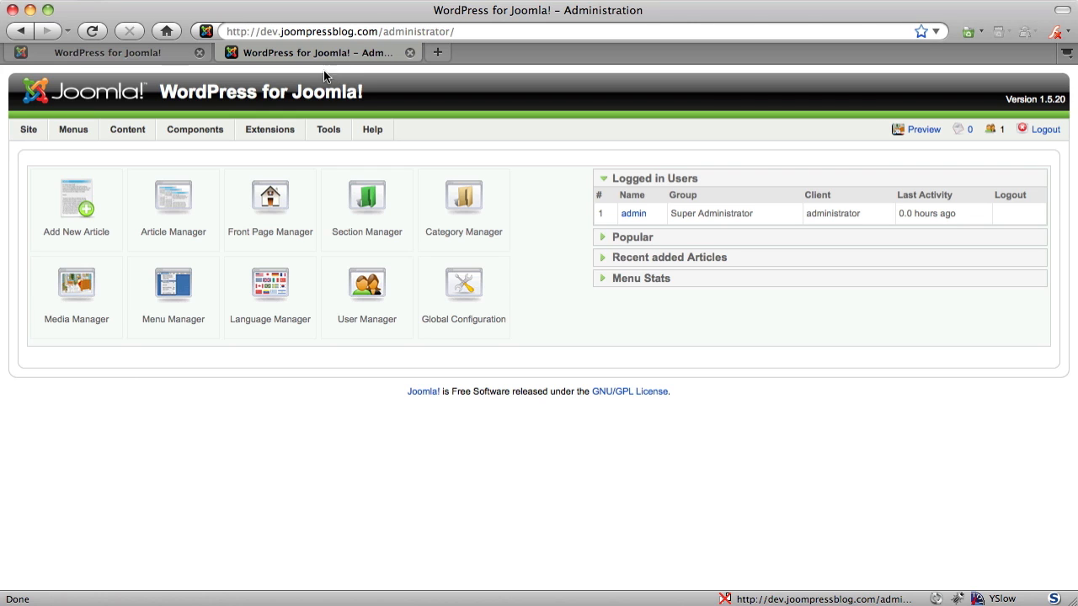
pyautogui.moveTo(219, 129)
pyautogui.click(226, 257)
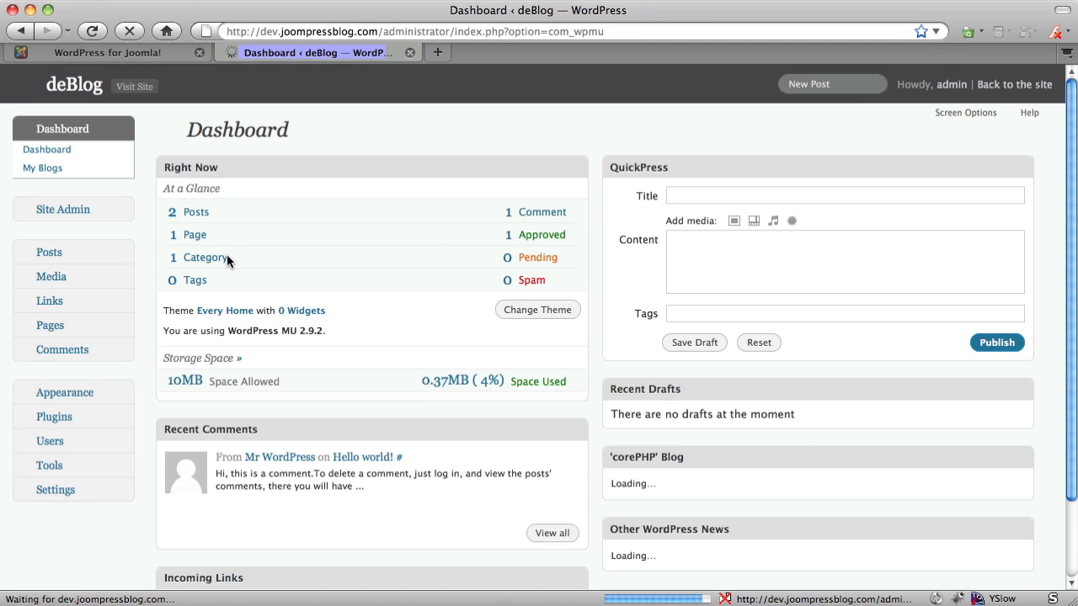
pyautogui.scroll(-5, 227, 254)
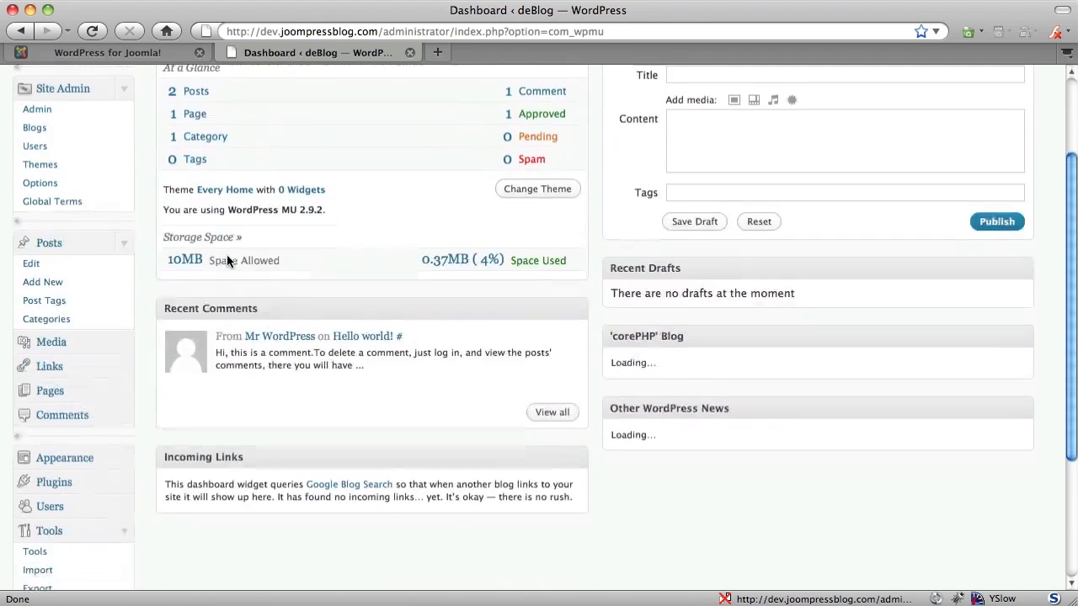
pyautogui.scroll(-1, 226, 259)
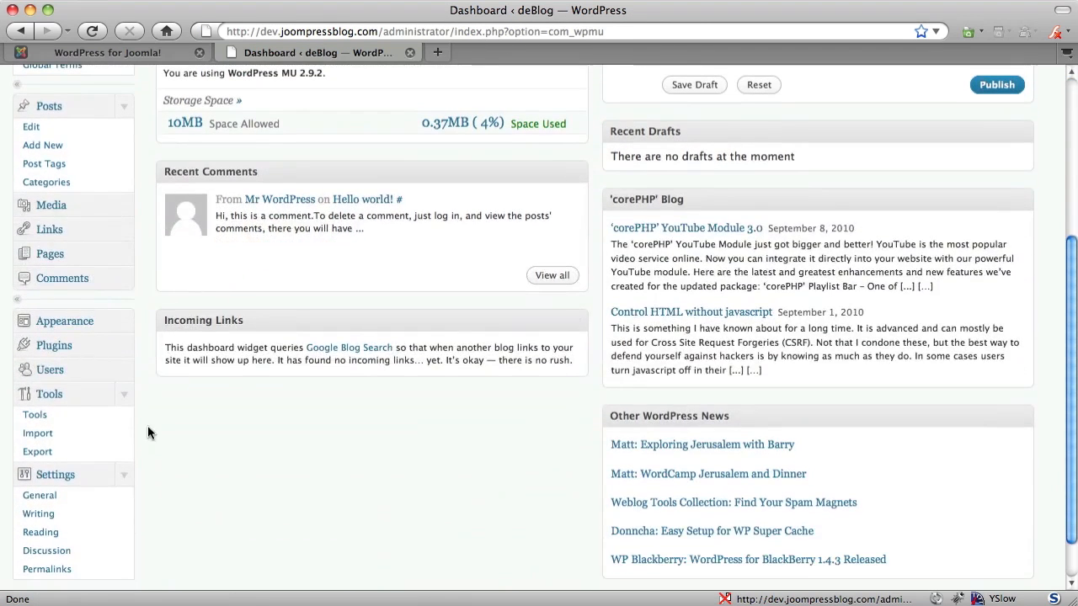
# Open the deBlog export page and check the author restriction, leaving it at All Authors.
pyautogui.click(85, 453)
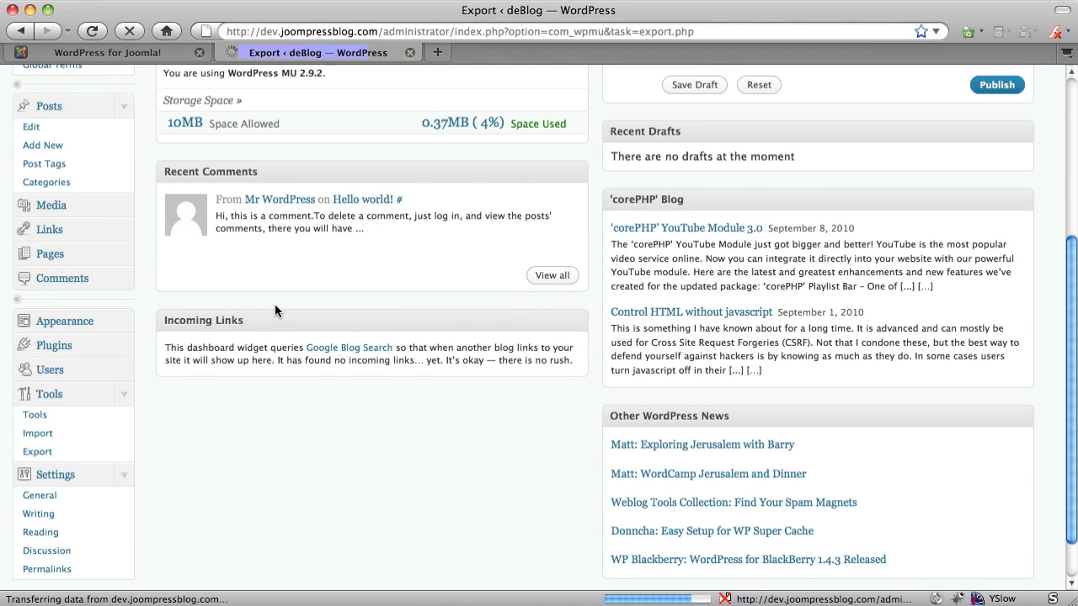
pyautogui.click(403, 286)
pyautogui.click(371, 361)
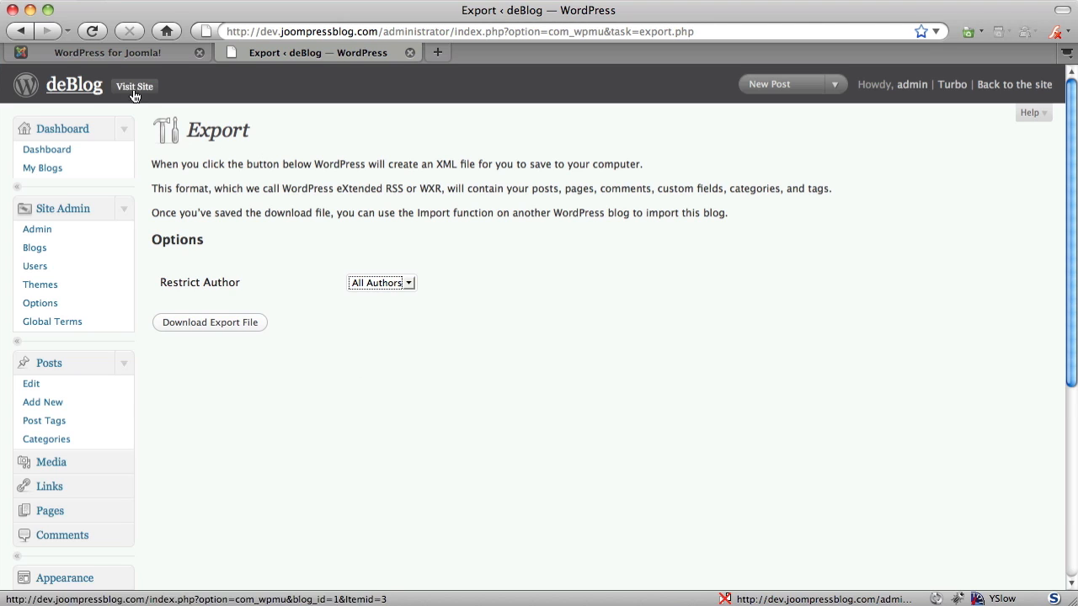
# View the Blogs page on the Joomla site's public front end.
pyautogui.click(107, 58)
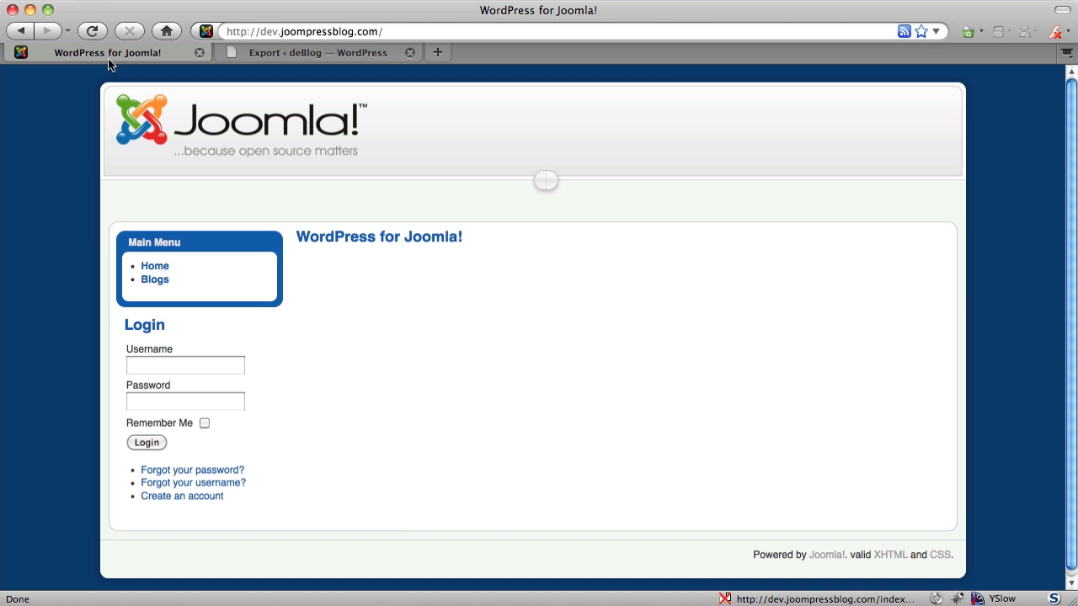
pyautogui.click(161, 282)
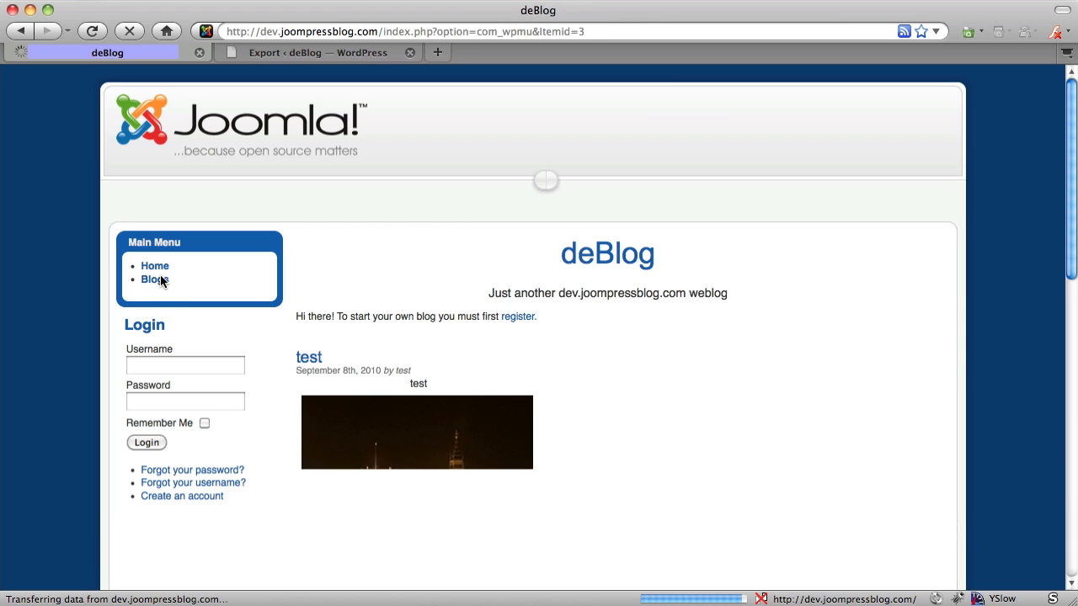
pyautogui.scroll(-3, 169, 253)
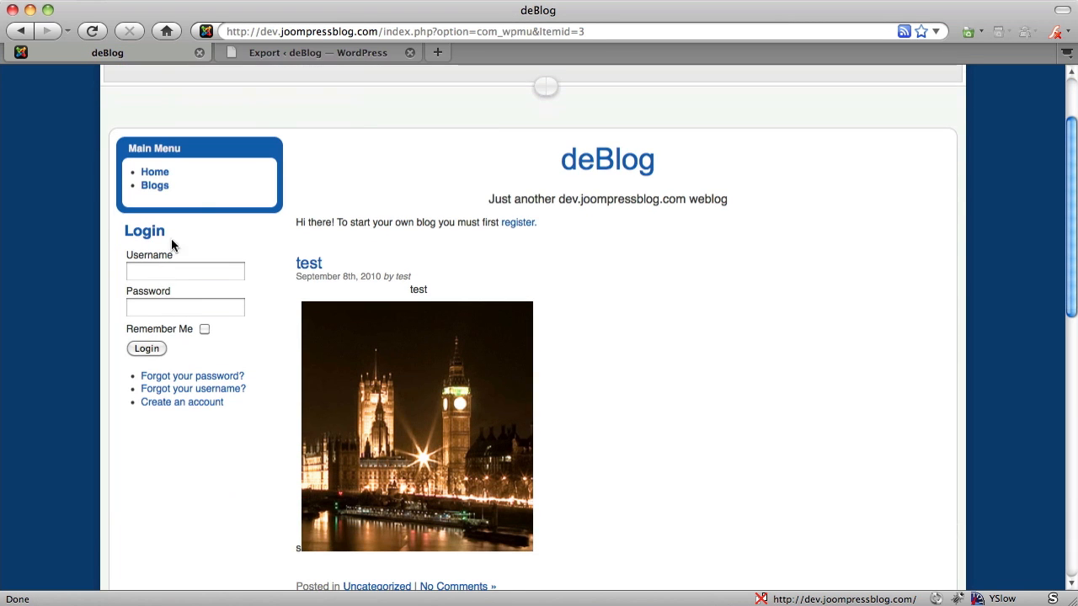
# Open the site admin's list of blogs in the WordPress backend and examine the registered blogs.
pyautogui.click(266, 53)
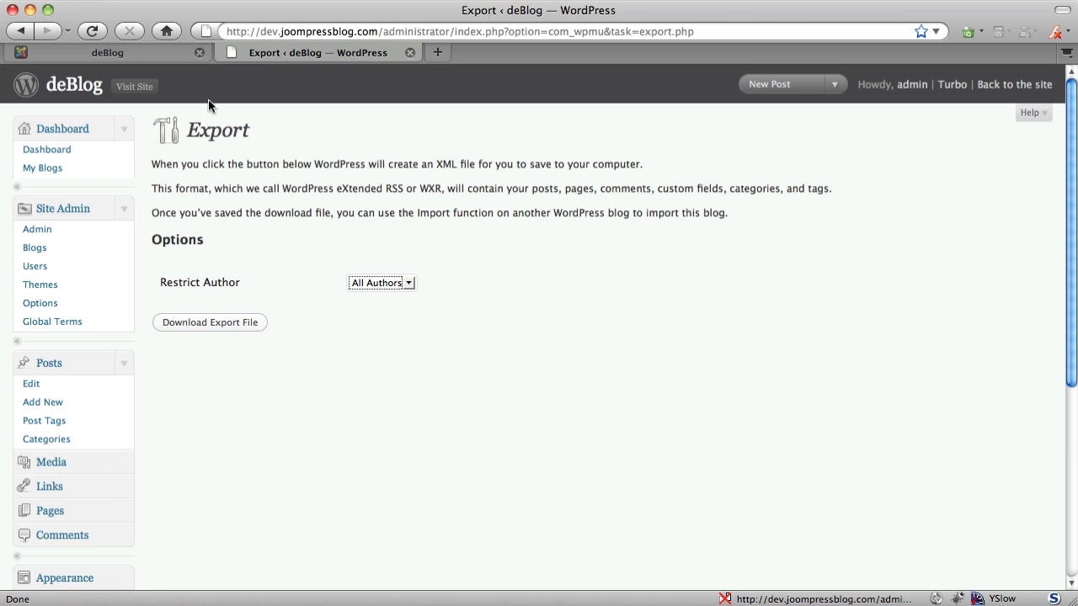
pyautogui.click(79, 256)
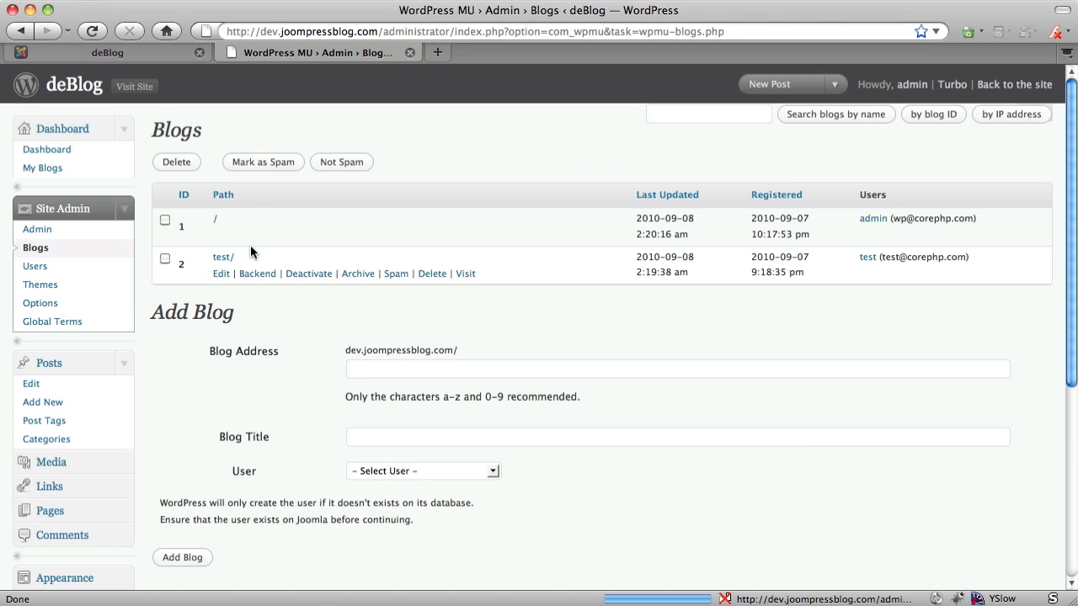
pyautogui.moveTo(218, 241)
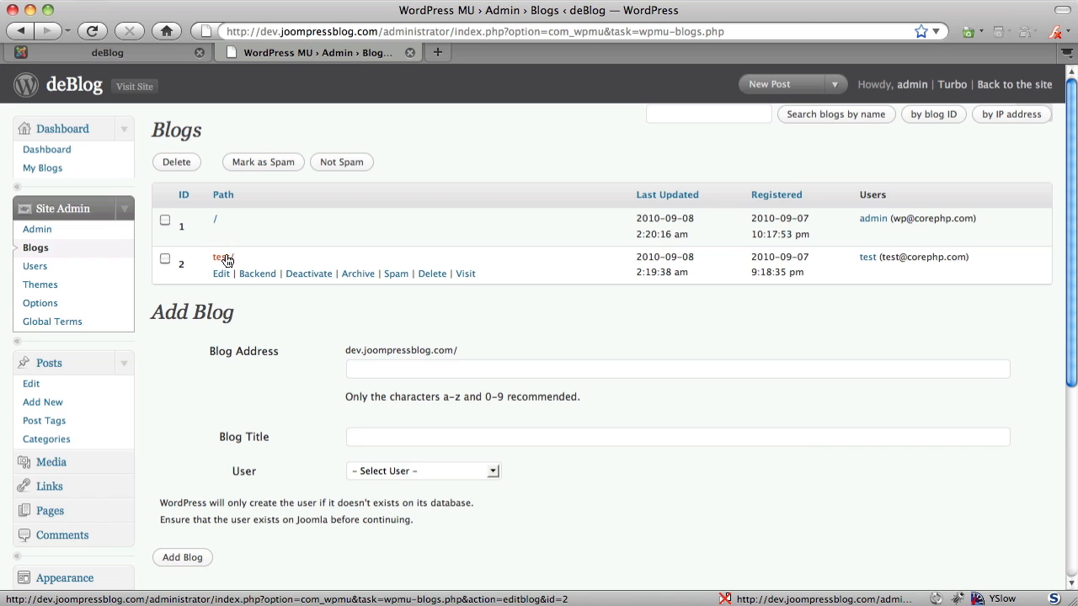
# Review the posts from the different blogs on the front-end deBlog page, then return to its beginning.
pyautogui.click(107, 52)
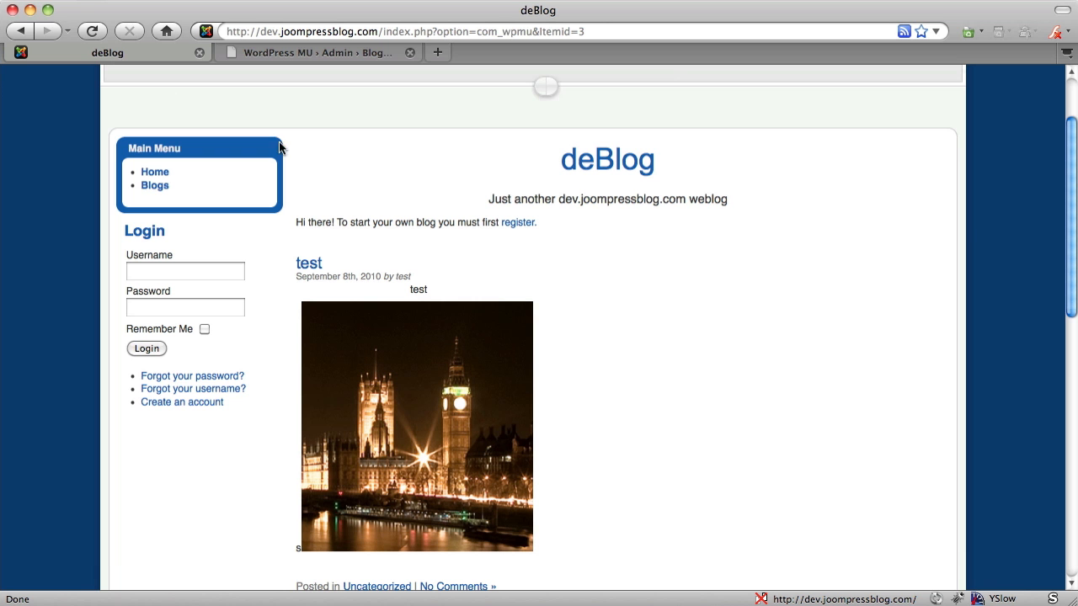
pyautogui.scroll(-5, 421, 304)
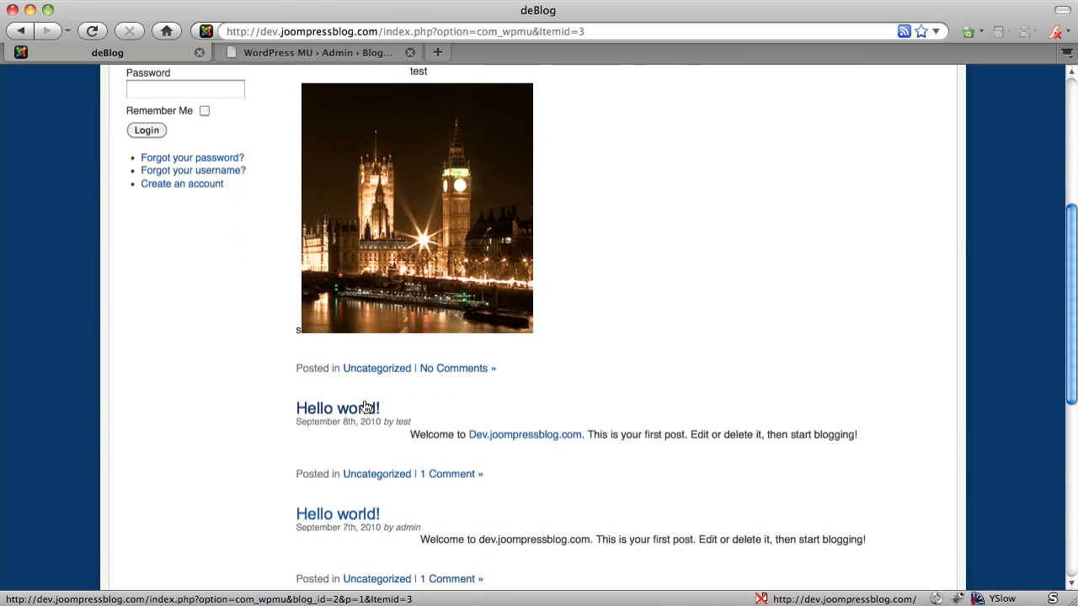
pyautogui.scroll(1, 361, 409)
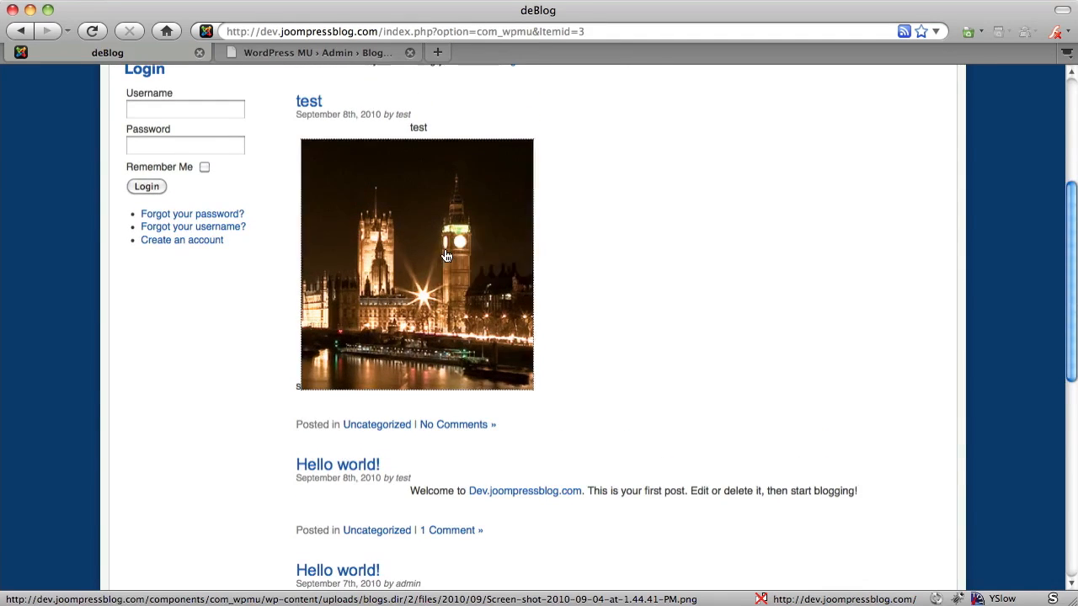
pyautogui.scroll(-3, 442, 286)
pyautogui.scroll(-4, 446, 333)
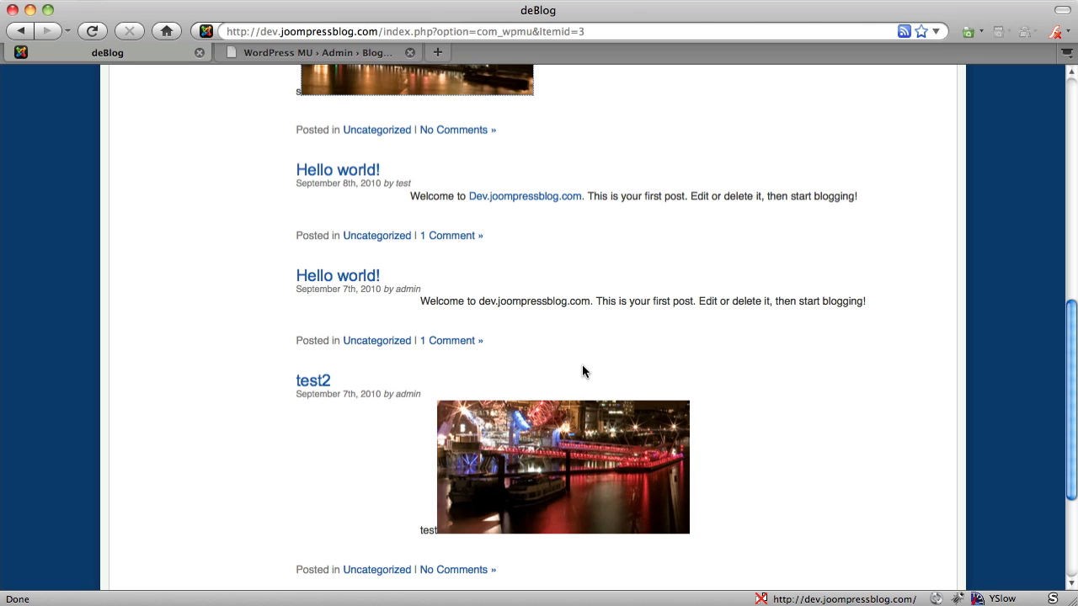
pyautogui.scroll(10, 583, 367)
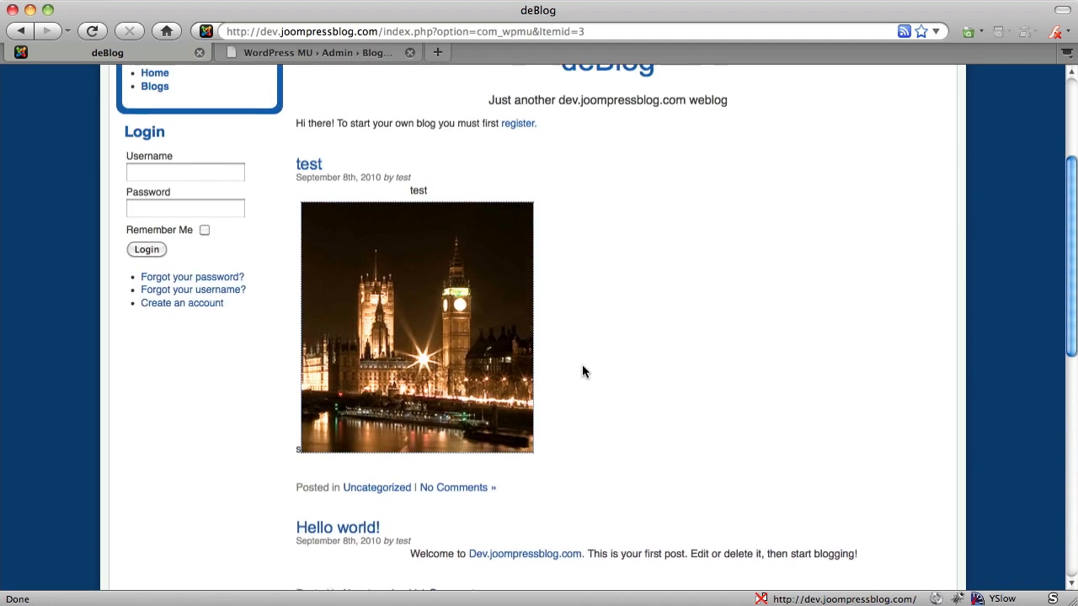
pyautogui.scroll(4, 582, 371)
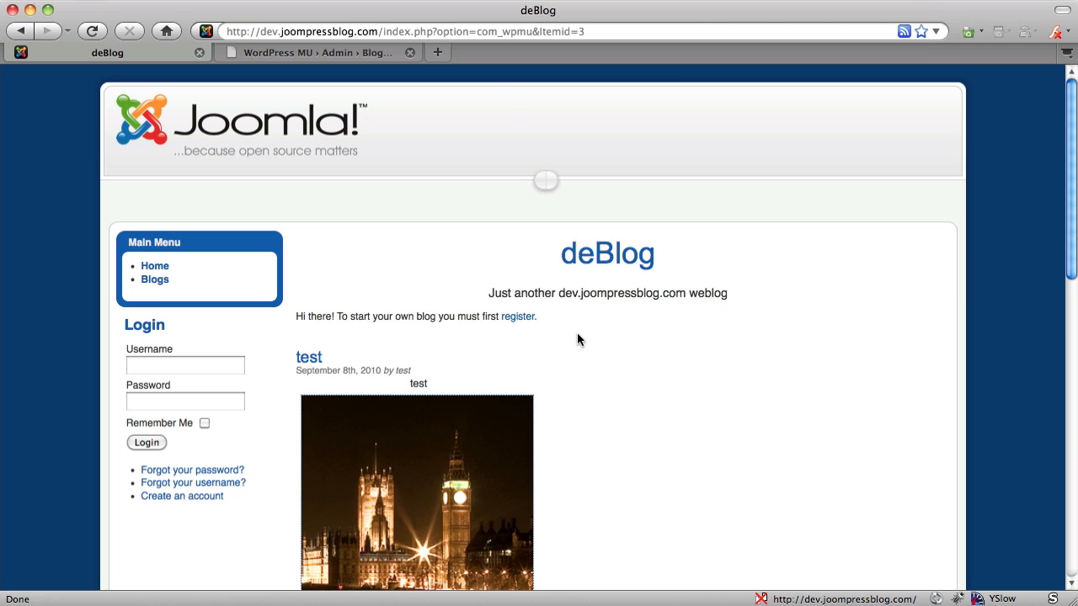
# In Joomla's Global Configuration, set Search Engine Friendly URLs and Use Apache mod_rewrite to Yes.
pyautogui.click(354, 53)
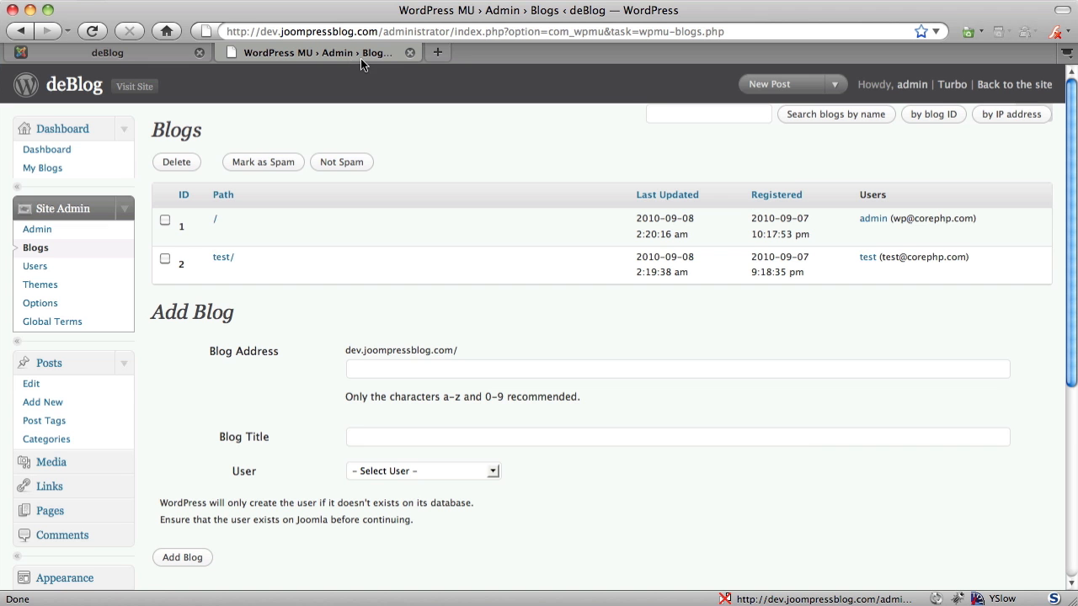
pyautogui.click(1034, 87)
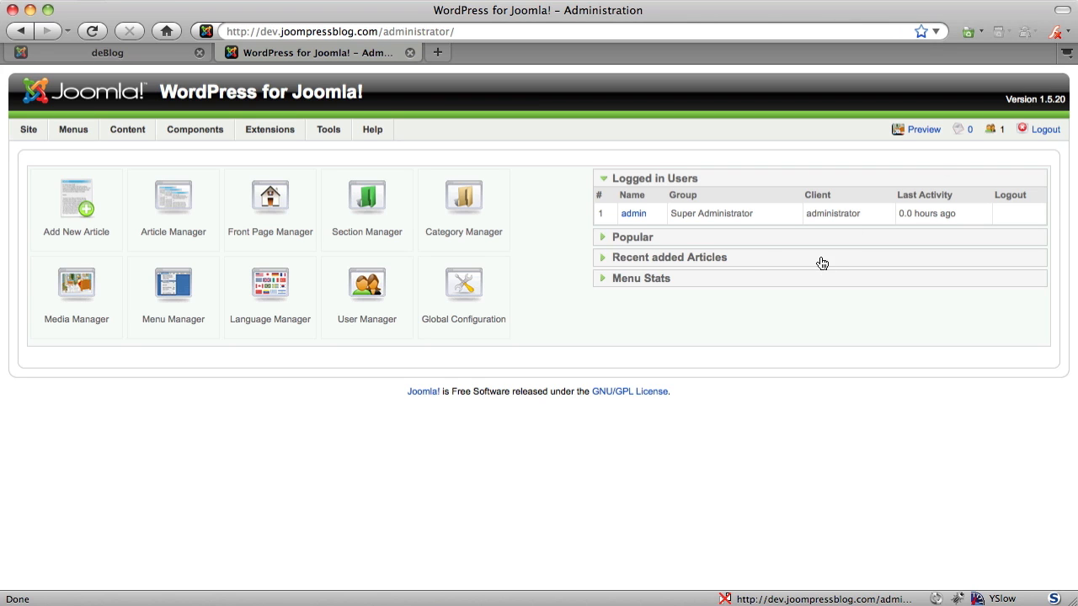
pyautogui.click(479, 290)
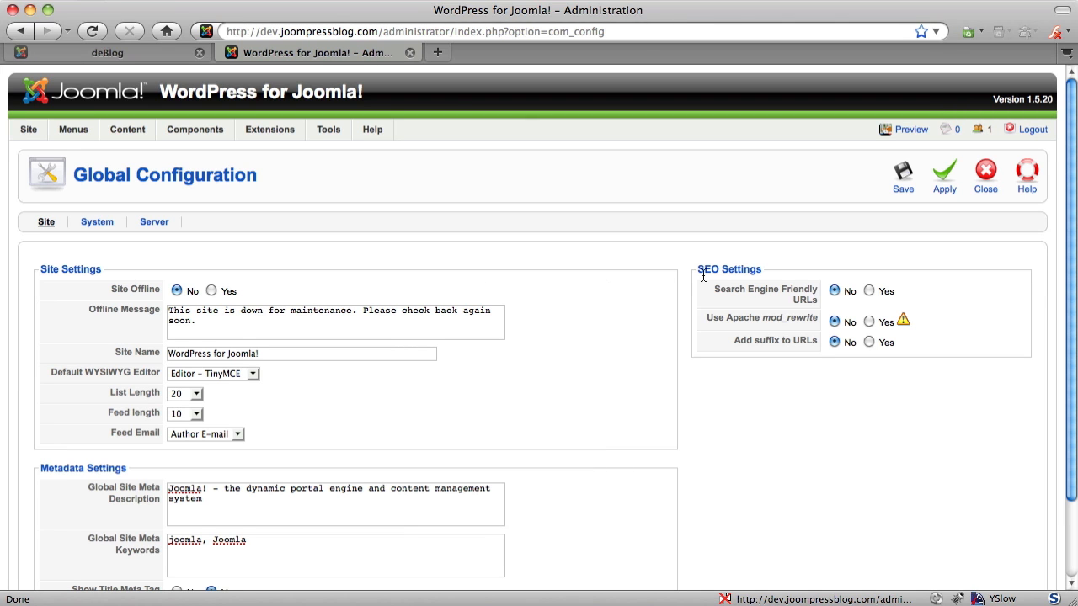
pyautogui.click(868, 291)
pyautogui.click(868, 322)
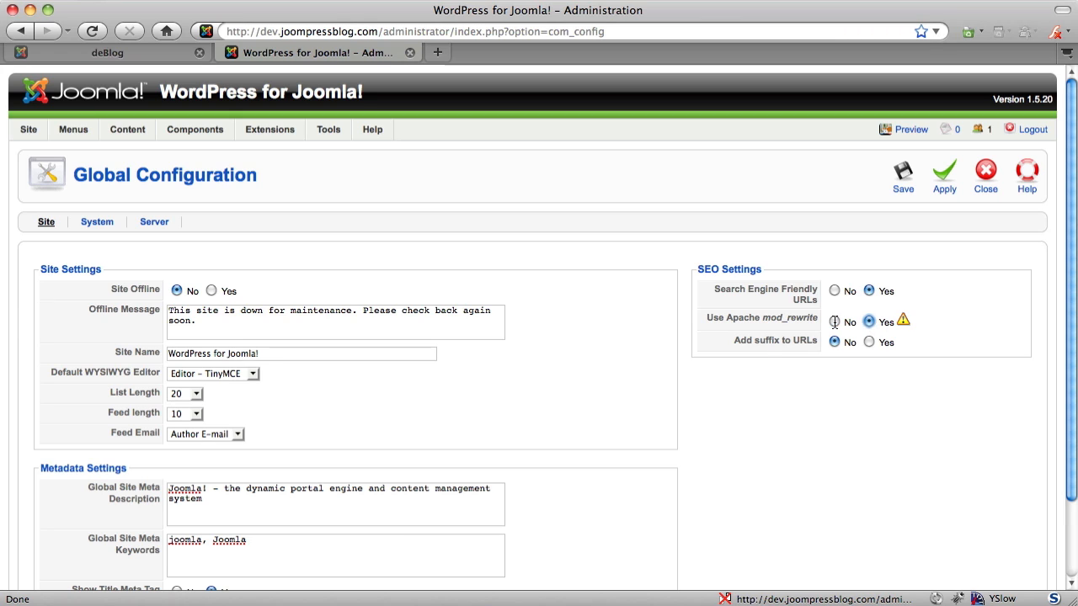
pyautogui.moveTo(772, 320)
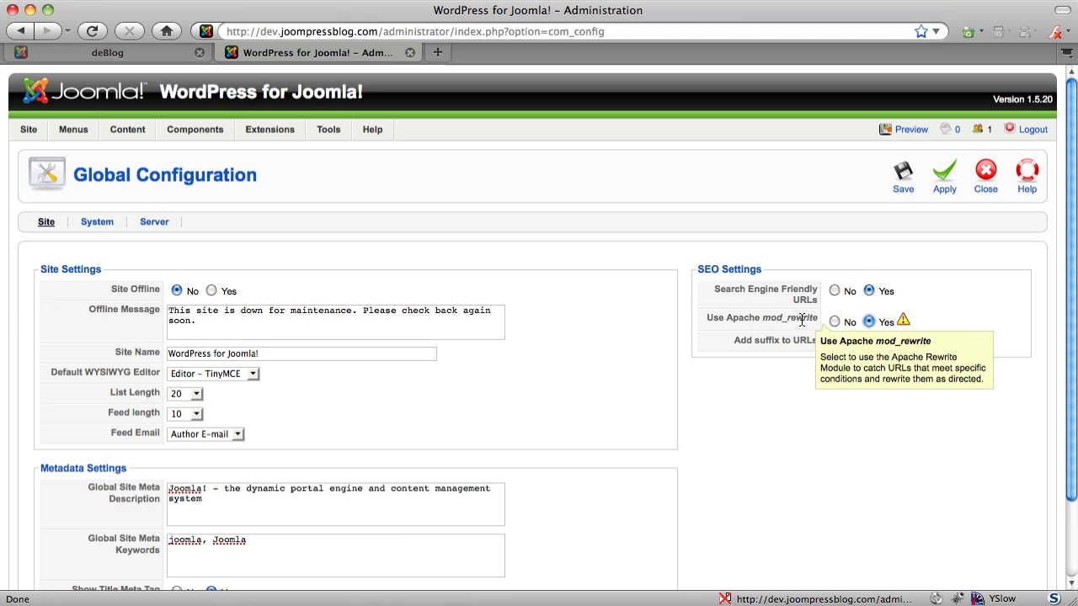
# Switch to the FTP client and examine the com_wpmu folder under components in the dev site.
pyautogui.press('super+Tab')
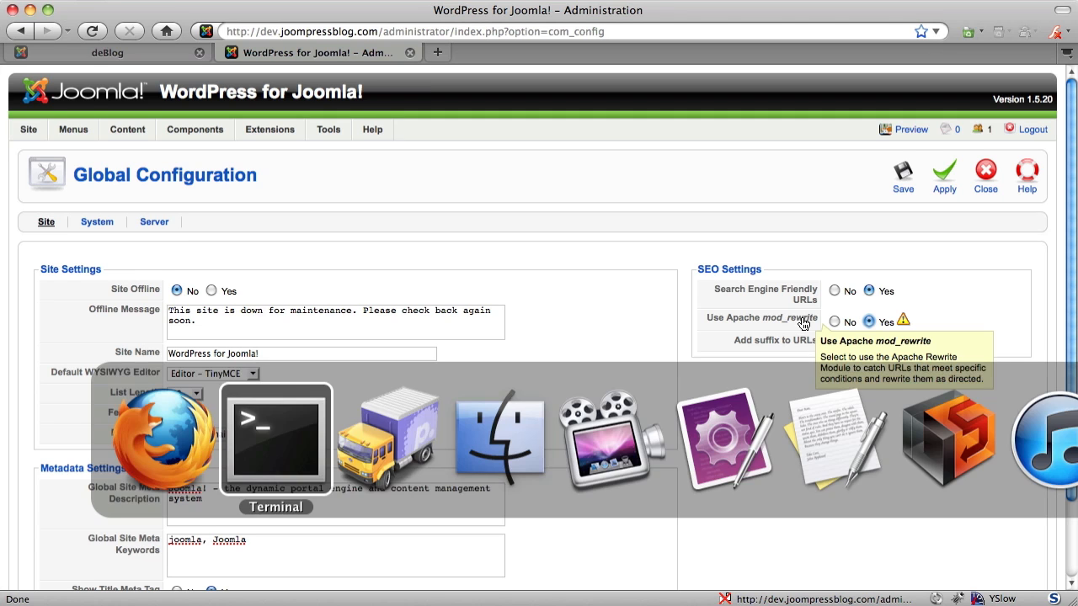
pyautogui.press('super+Tab')
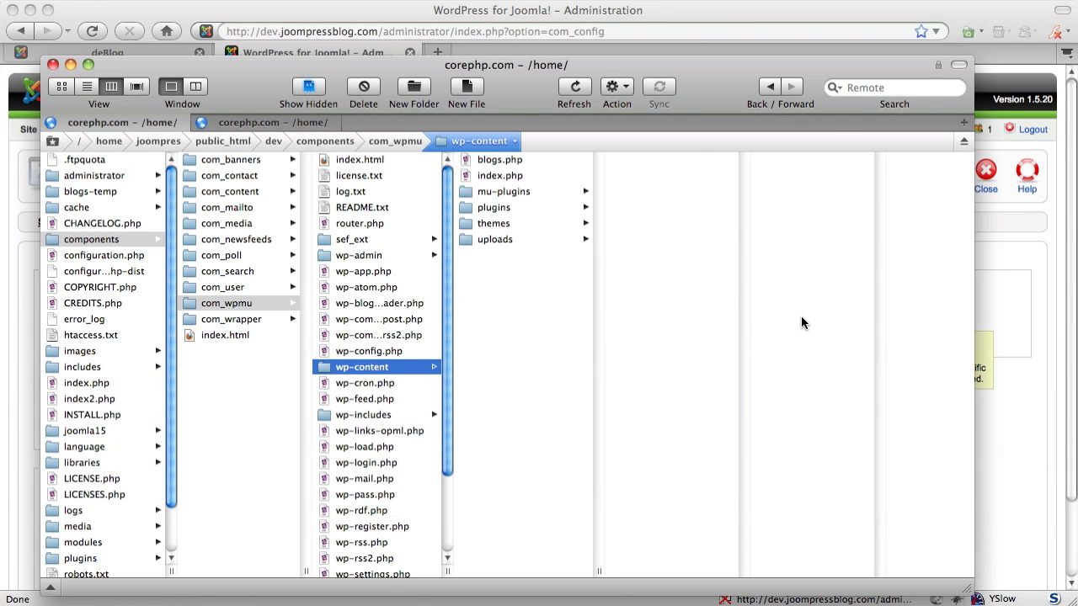
pyautogui.click(114, 318)
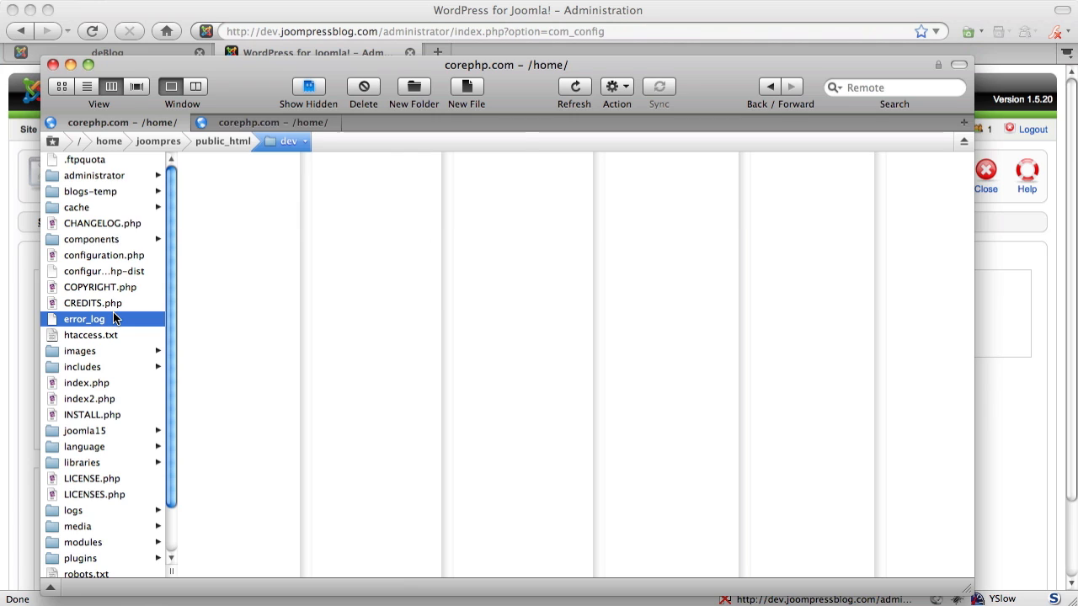
pyautogui.click(89, 241)
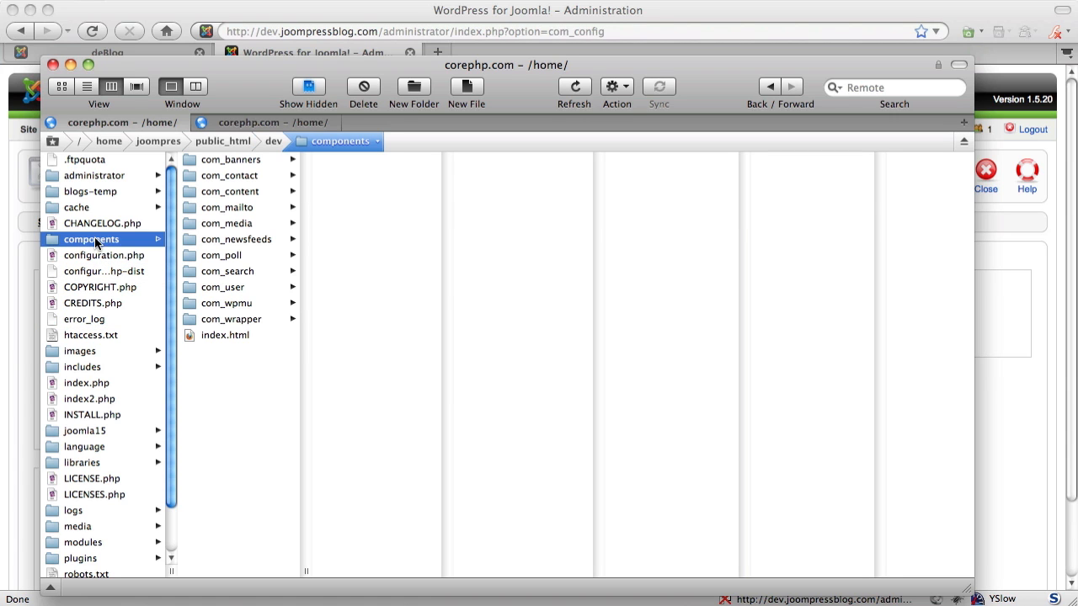
pyautogui.click(246, 308)
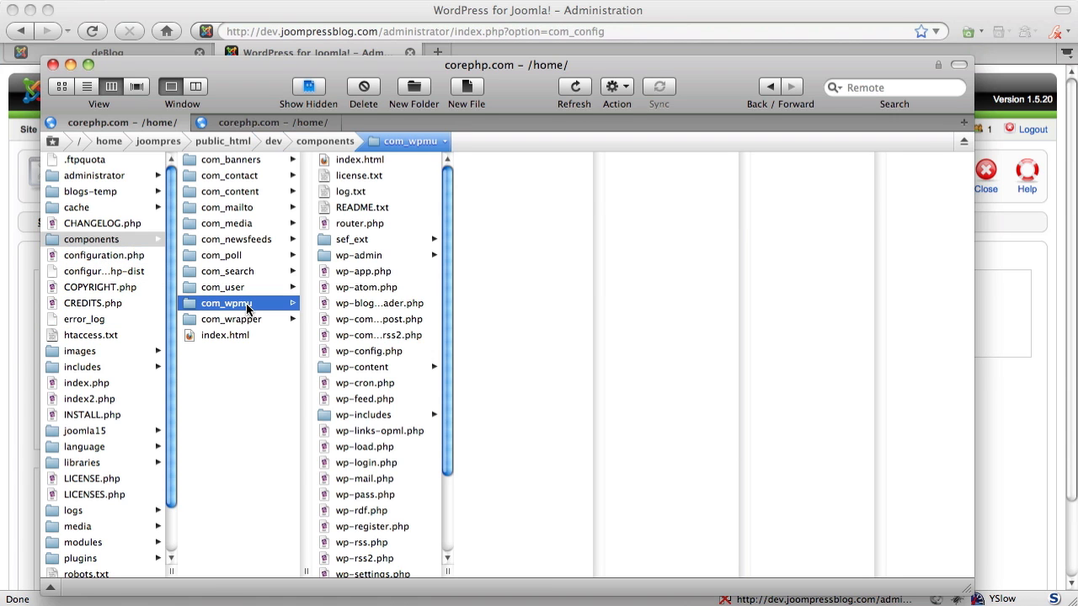
pyautogui.click(131, 291)
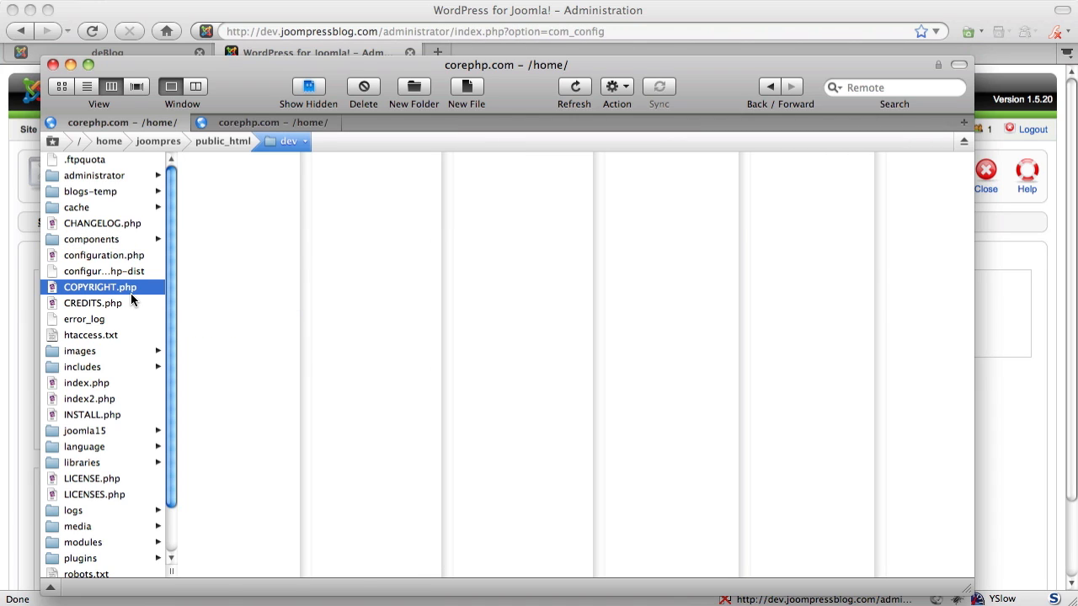
# Rename htaccess.txt in the dev folder to .htaccess and confirm the change.
pyautogui.click(84, 337)
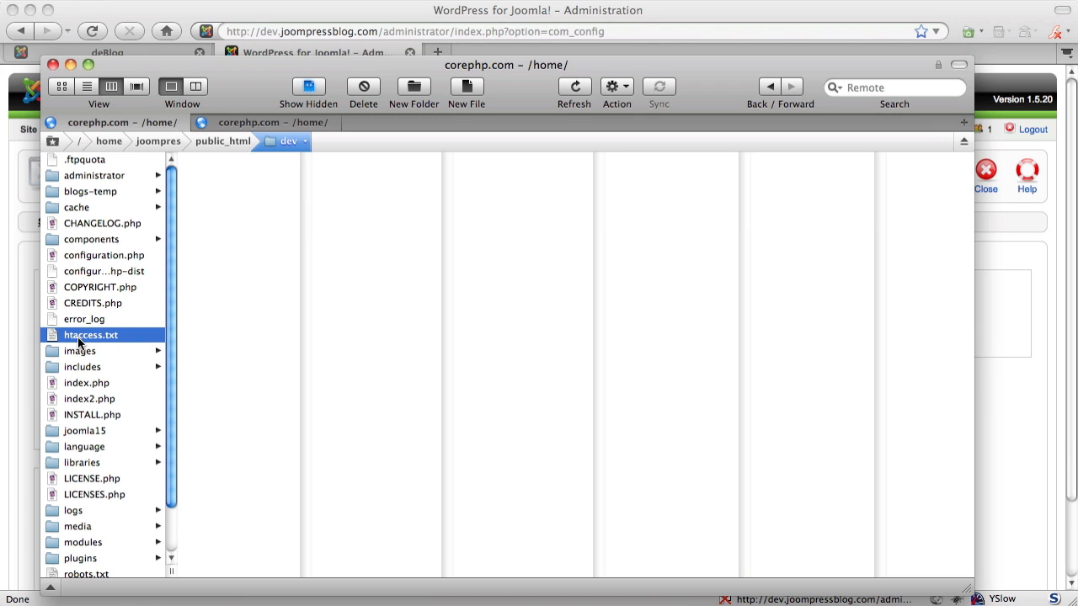
pyautogui.press('Return')
pyautogui.press('Right')
pyautogui.press('Delete')
pyautogui.press('Delete')
pyautogui.press('Delete')
pyautogui.press('Delete')
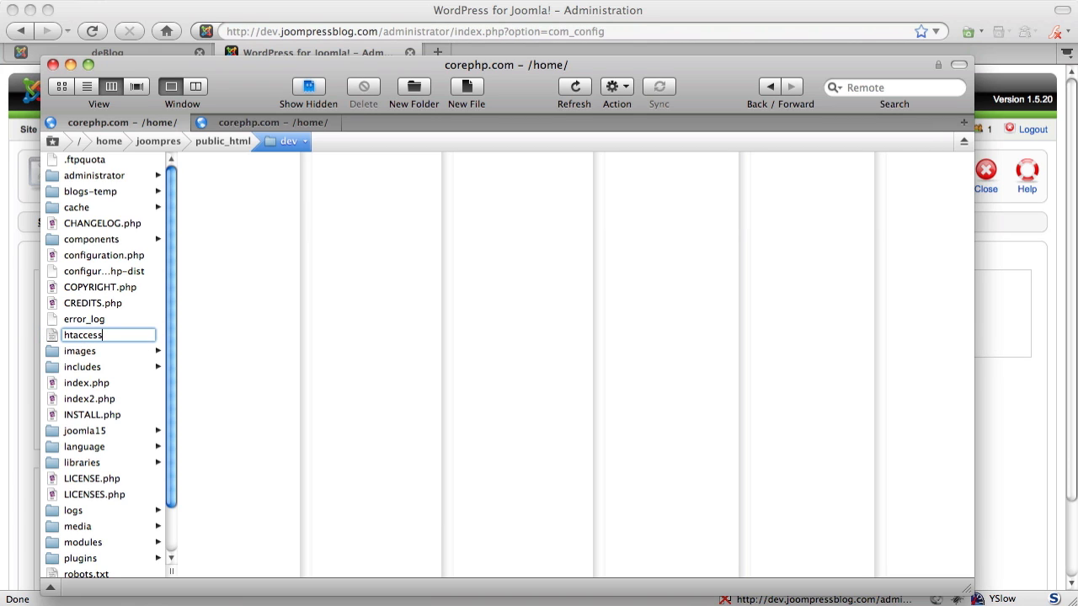
pyautogui.write('.')
pyautogui.press('Return')
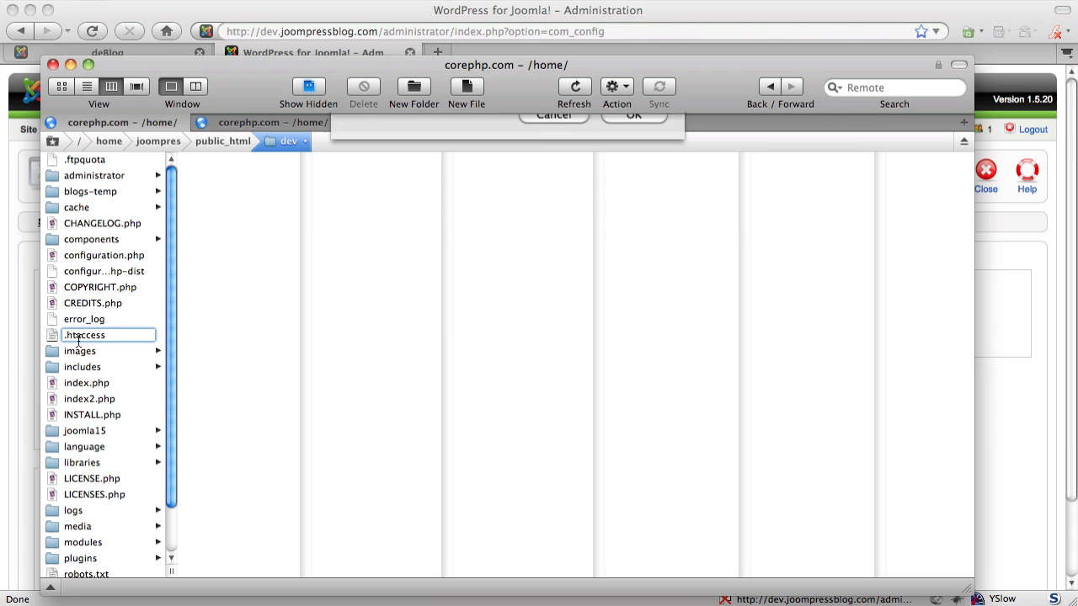
pyautogui.press('Return')
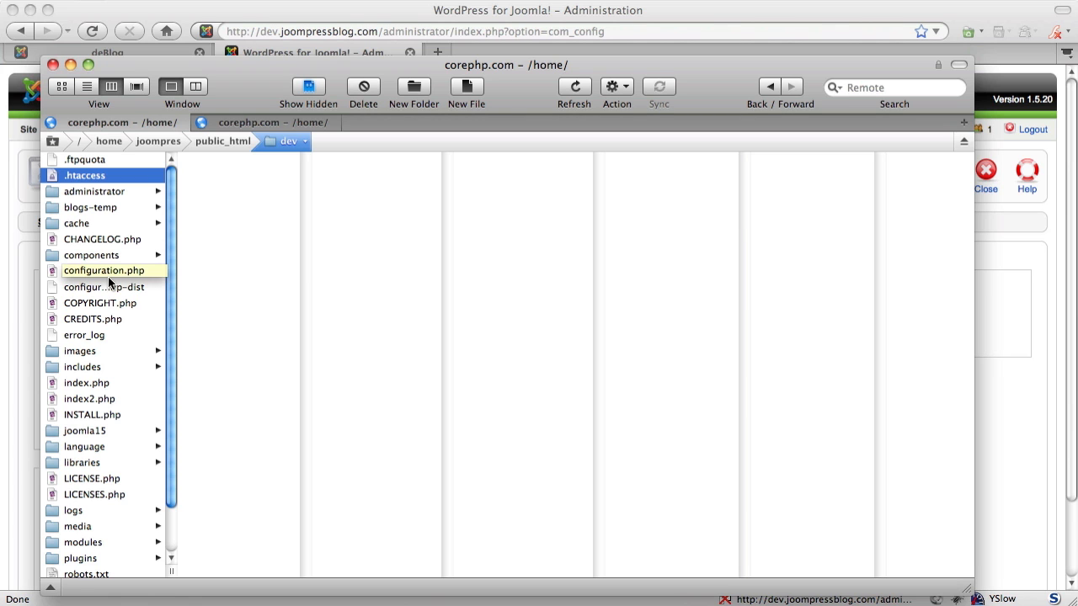
# Return to Joomla's Global Configuration in Firefox and save the settings.
pyautogui.click(1013, 205)
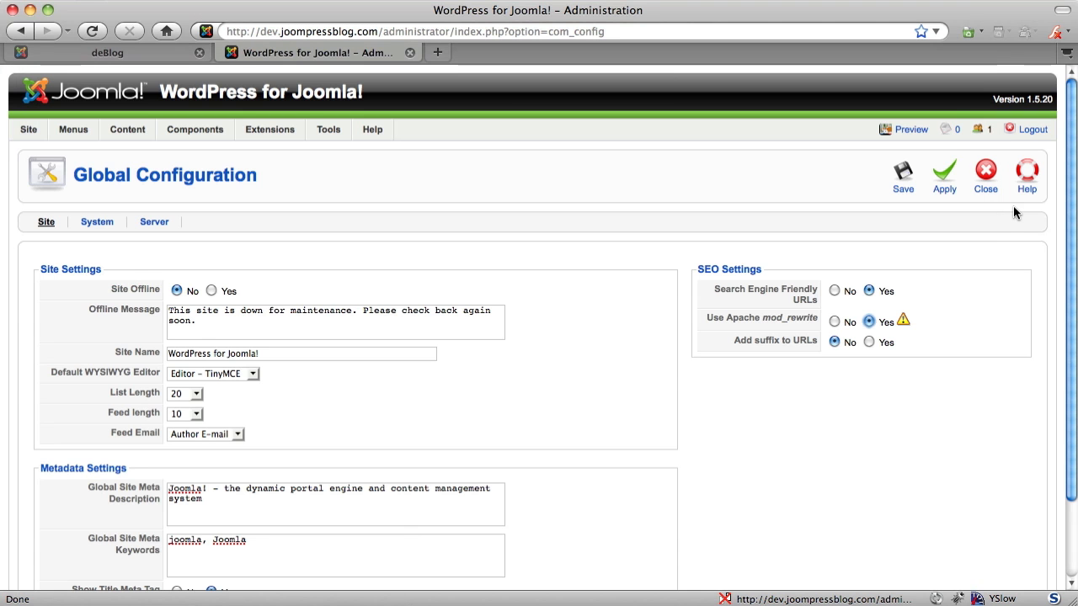
pyautogui.click(906, 185)
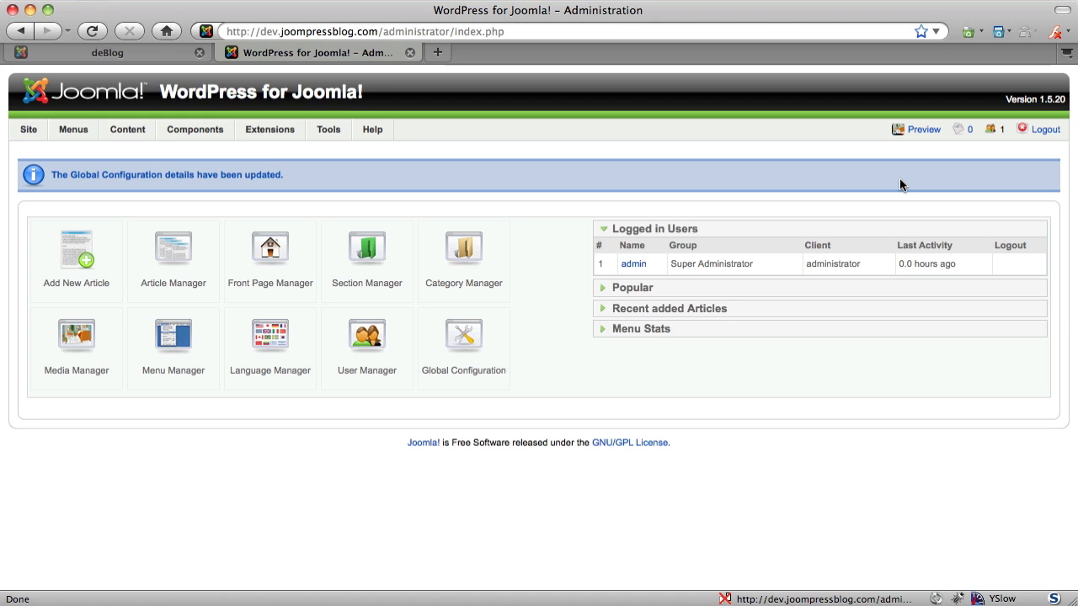
# Switch to Transmit and open the uploads folder inside components/com_wpmu/wp-content on the dev site.
pyautogui.press('super+Tab')
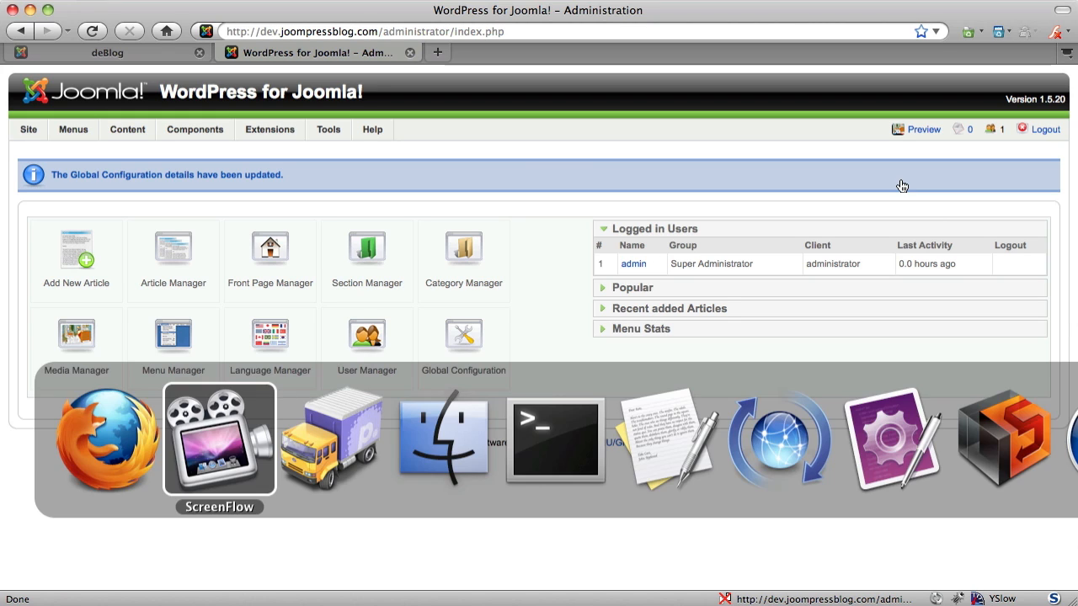
pyautogui.press('super+Tab')
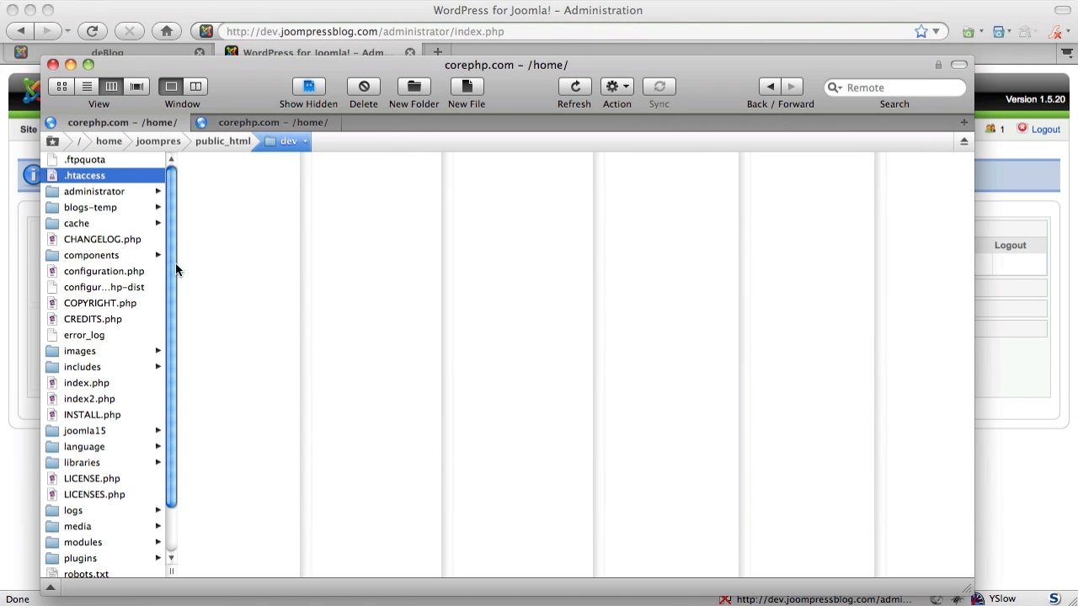
pyautogui.click(126, 258)
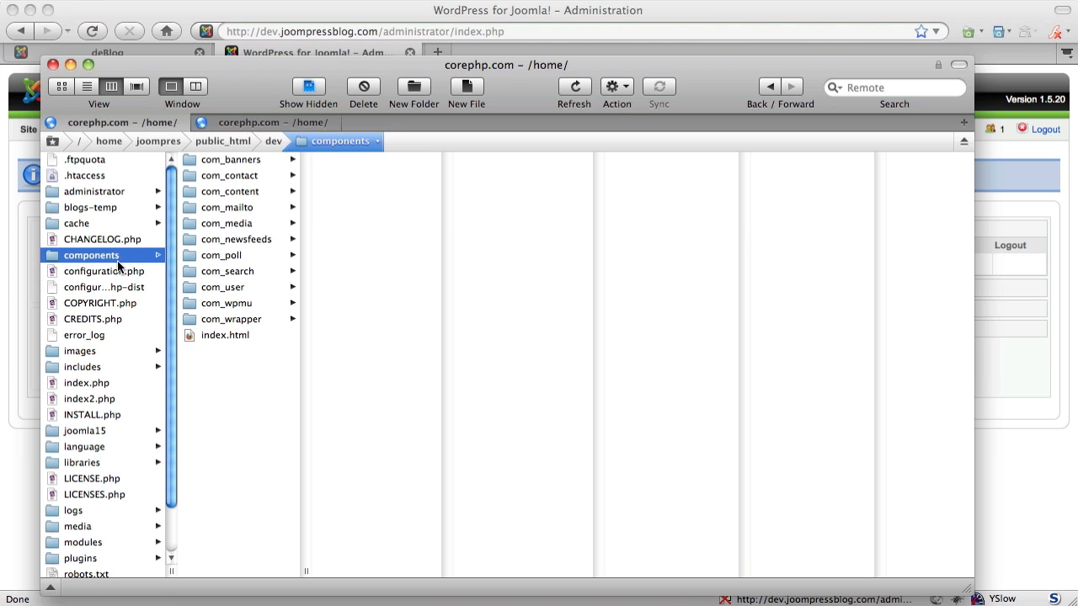
pyautogui.click(227, 304)
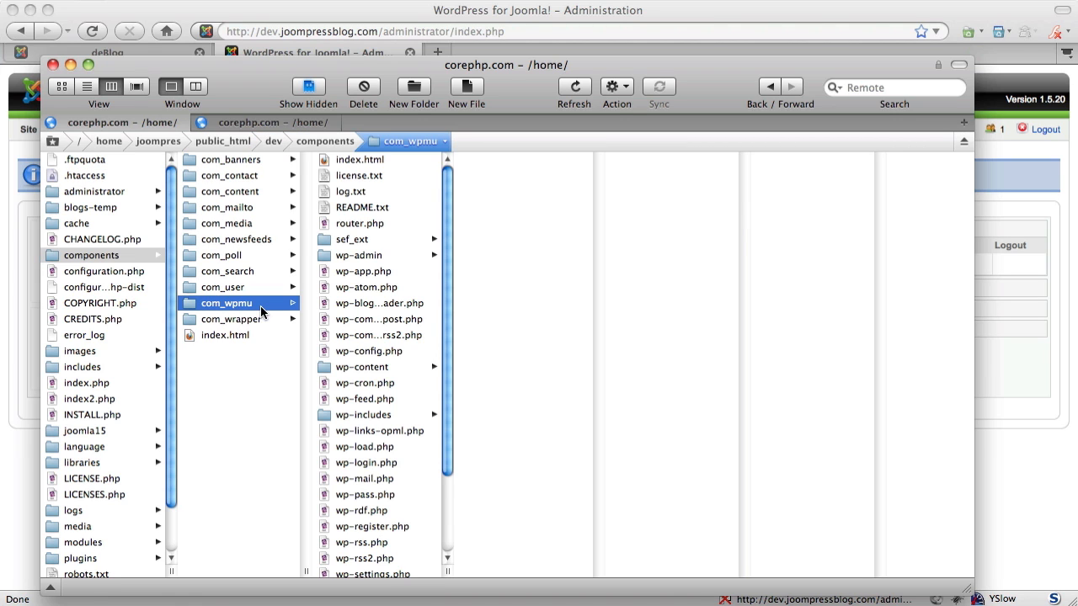
pyautogui.click(365, 372)
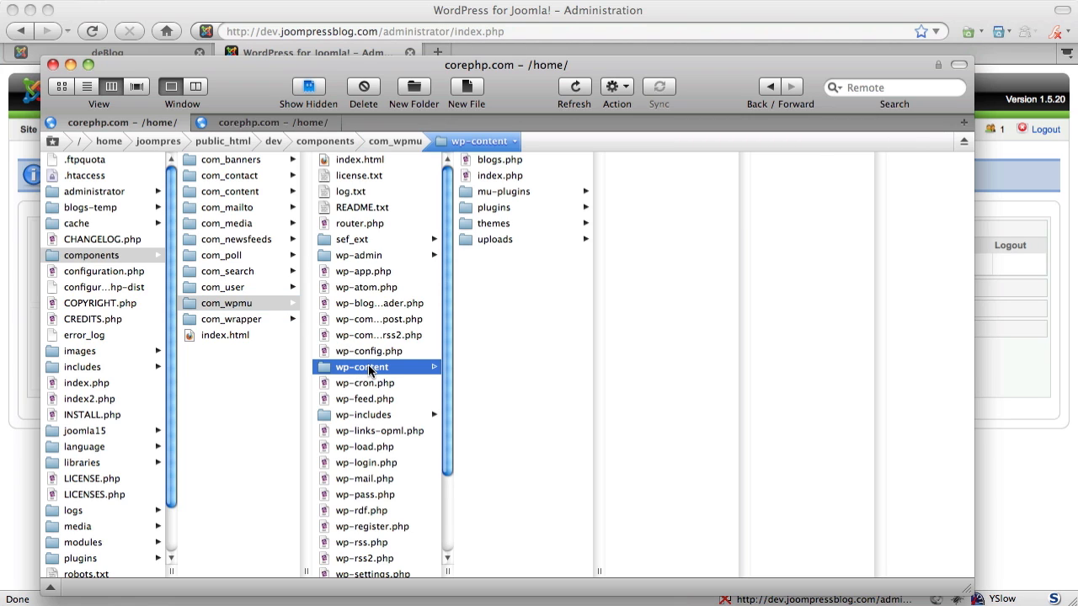
pyautogui.click(483, 241)
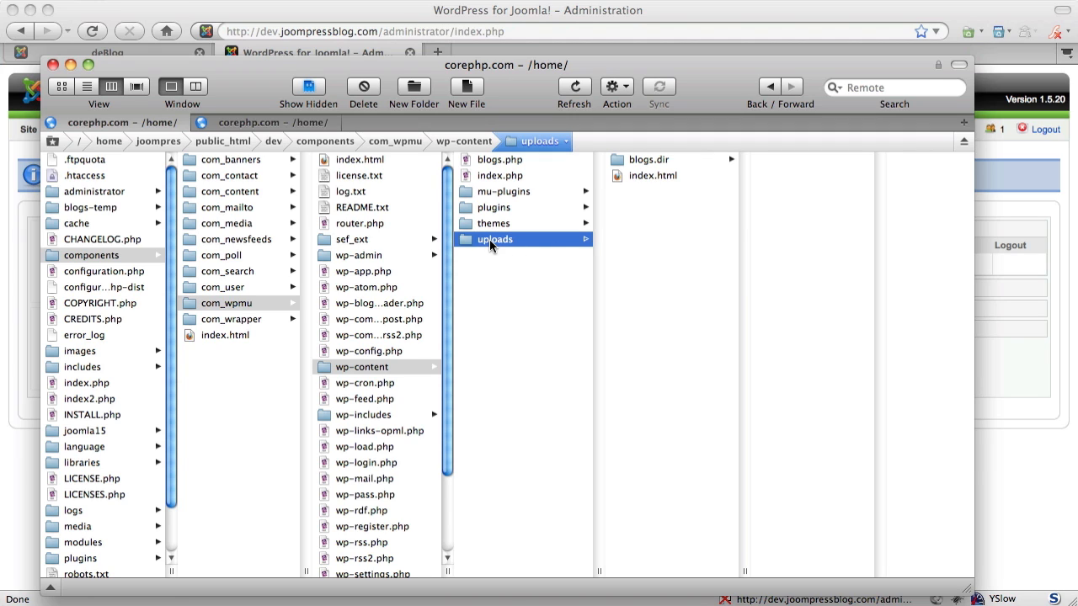
pyautogui.moveTo(489, 241); pyautogui.dragTo(355, 605)
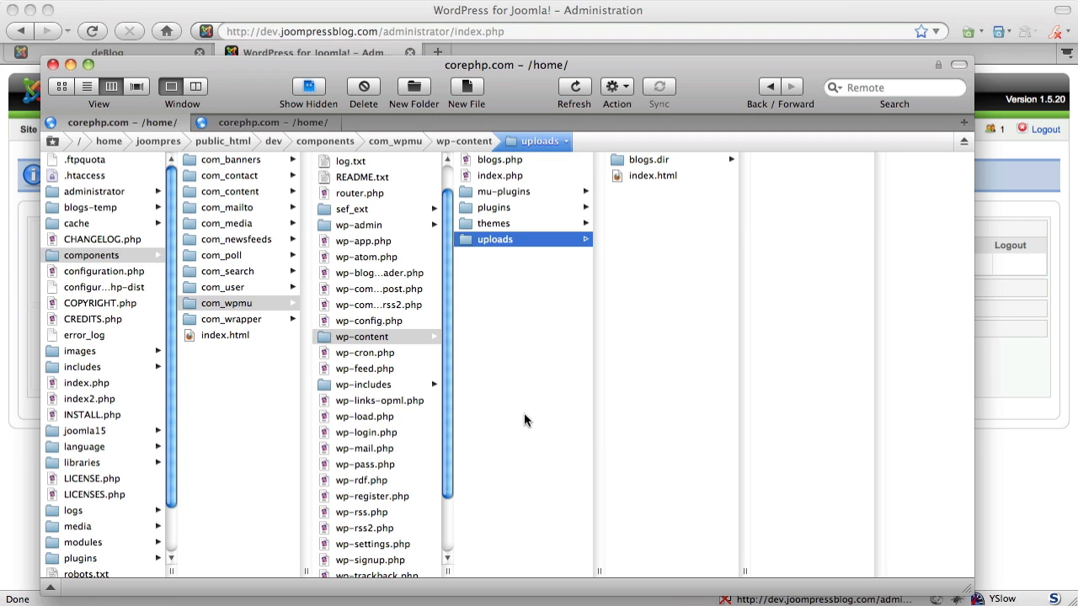
# Return to Firefox and uninstall the WP mu component in Joomla's Extension Manager.
pyautogui.click(1016, 308)
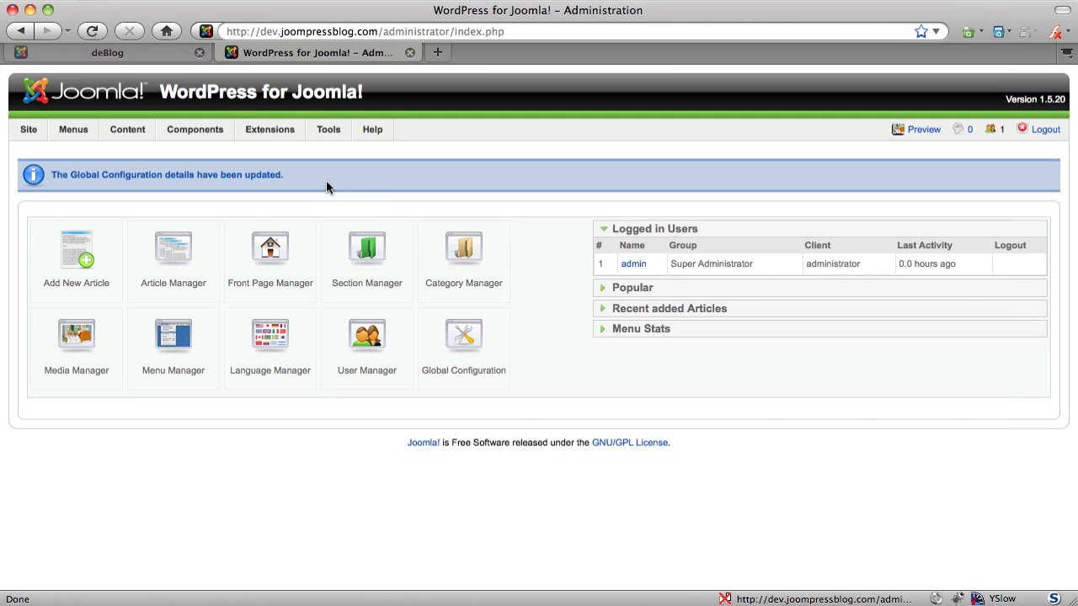
pyautogui.moveTo(278, 126)
pyautogui.click(274, 151)
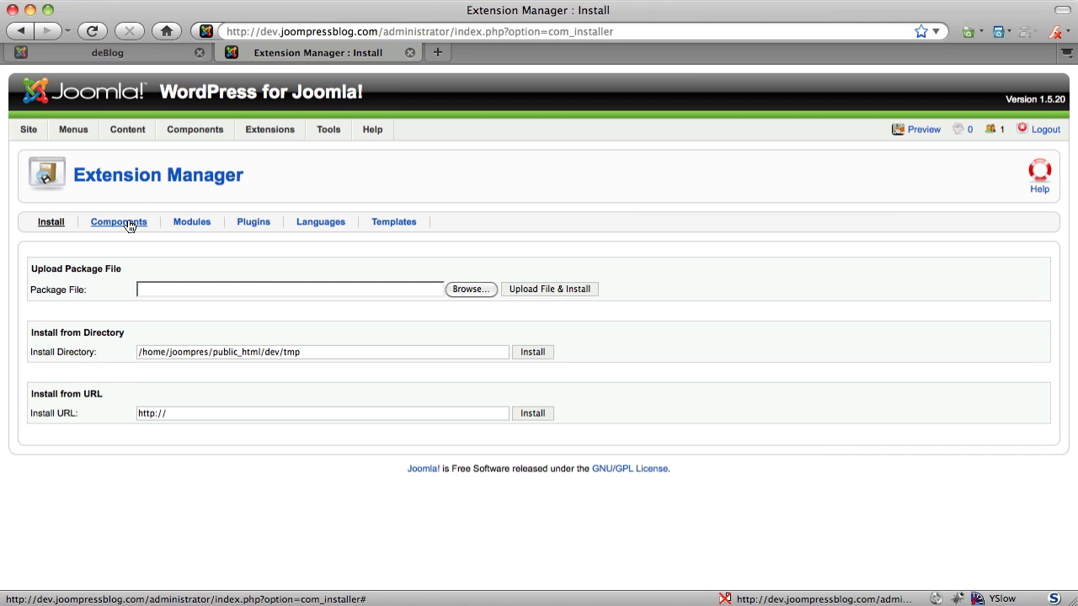
pyautogui.click(119, 224)
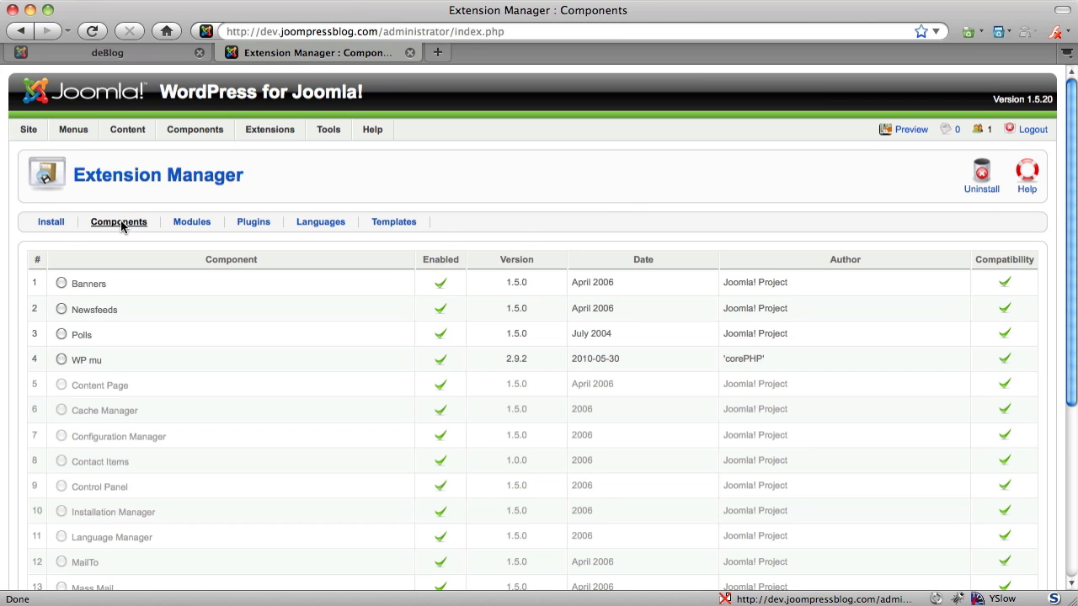
pyautogui.click(63, 359)
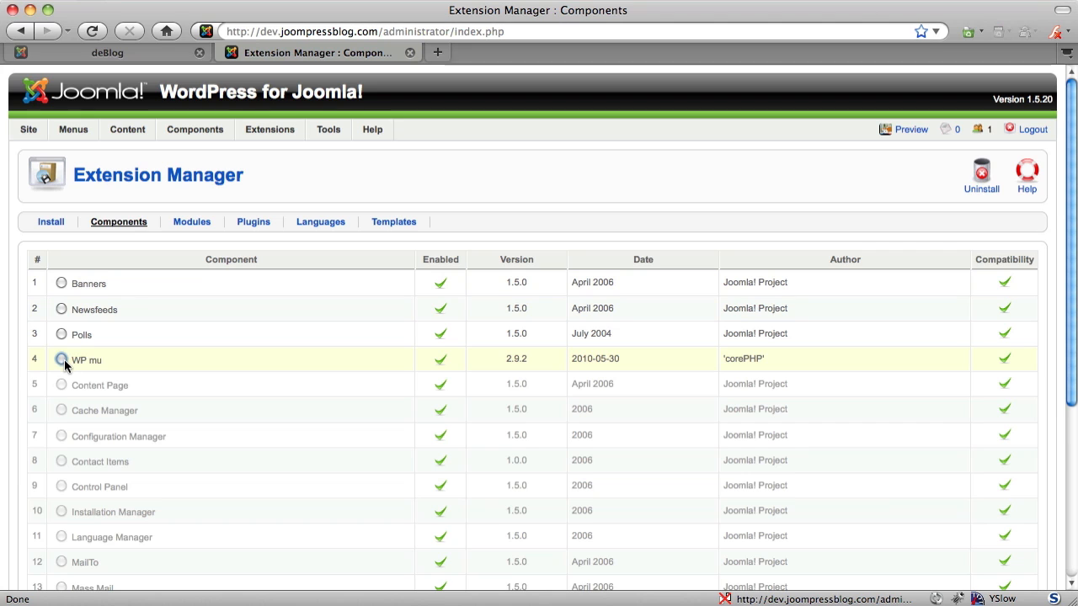
pyautogui.click(993, 174)
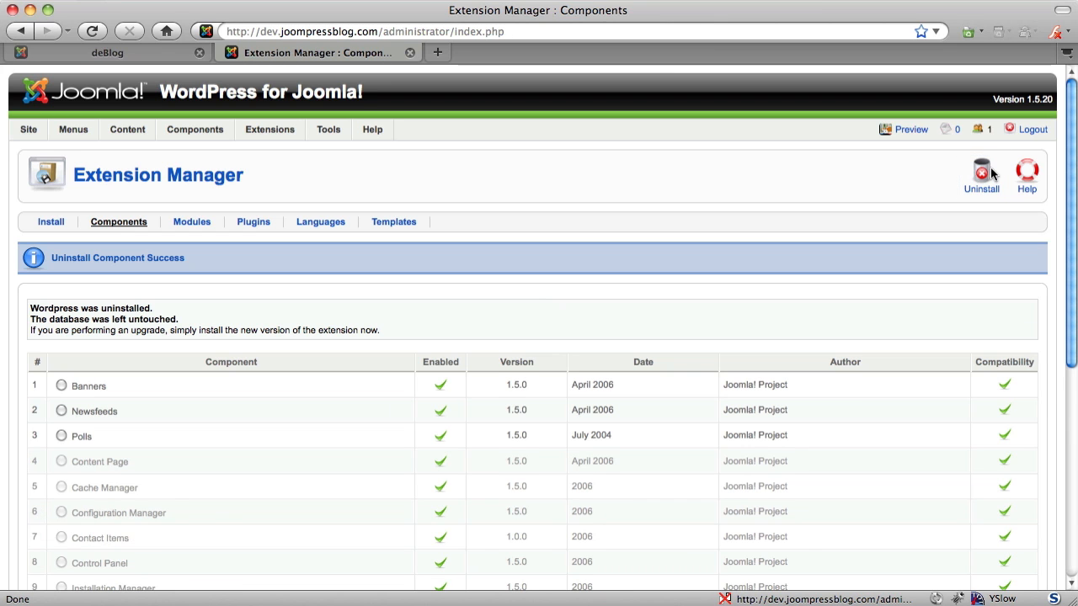
# Upload and install the com_wordpress_3.0.1.zip package from the files folder on the Desktop.
pyautogui.click(45, 226)
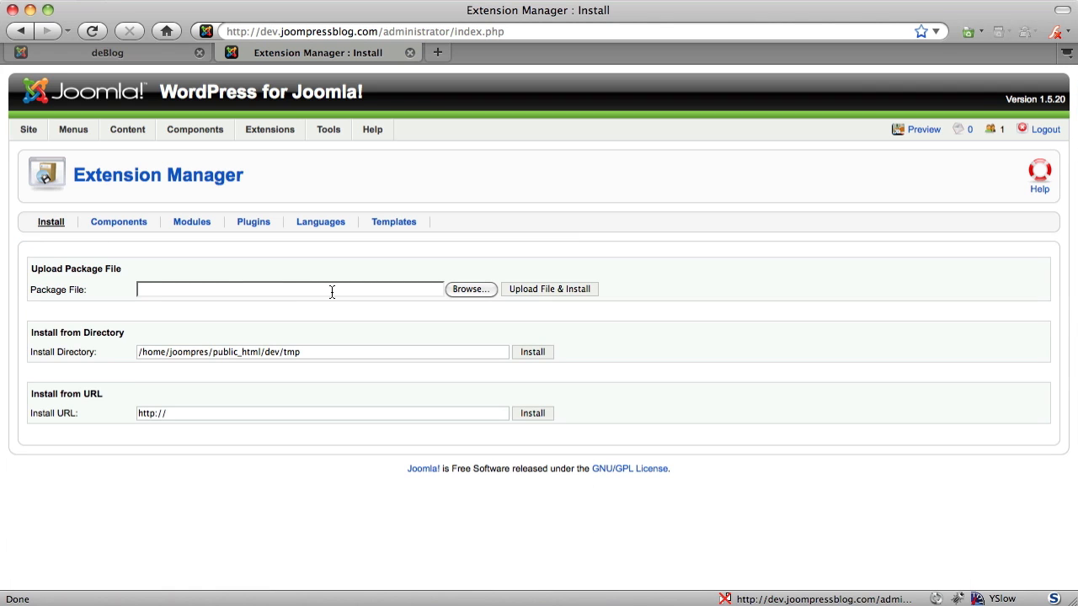
pyautogui.click(466, 290)
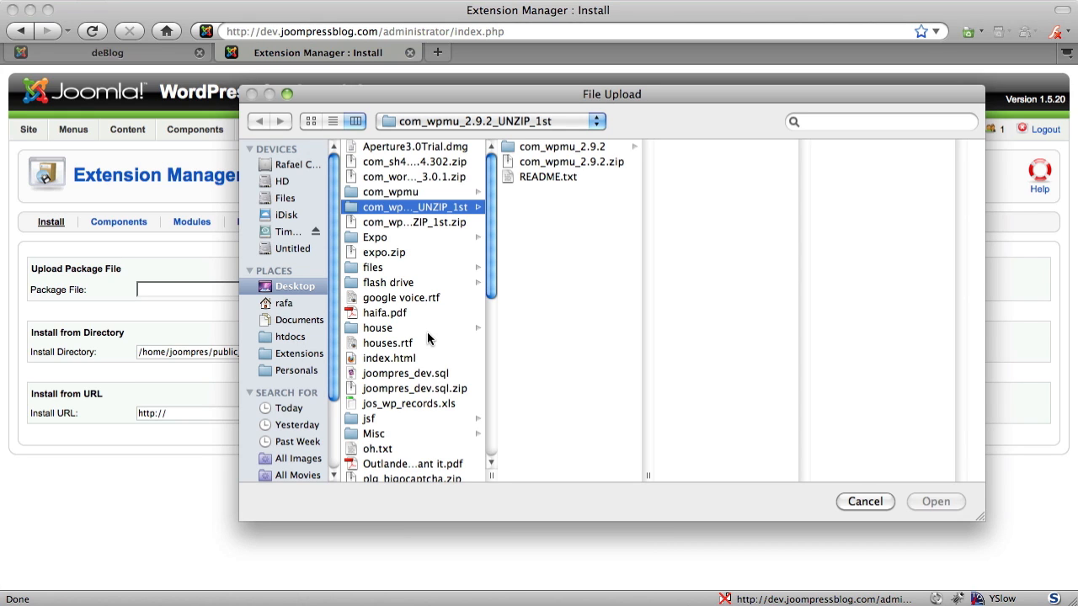
pyautogui.click(396, 270)
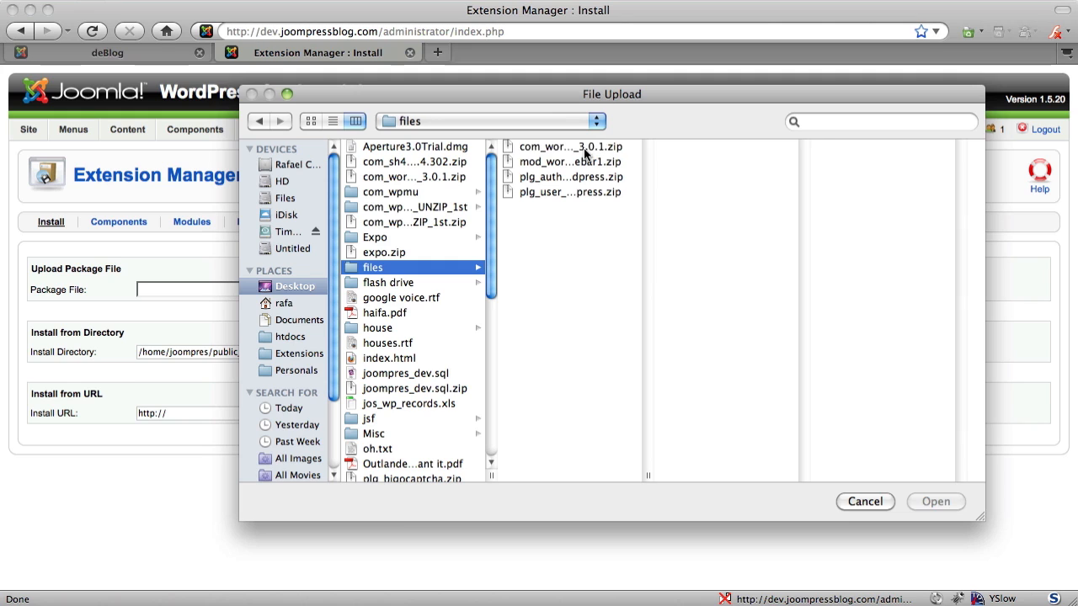
pyautogui.click(583, 148)
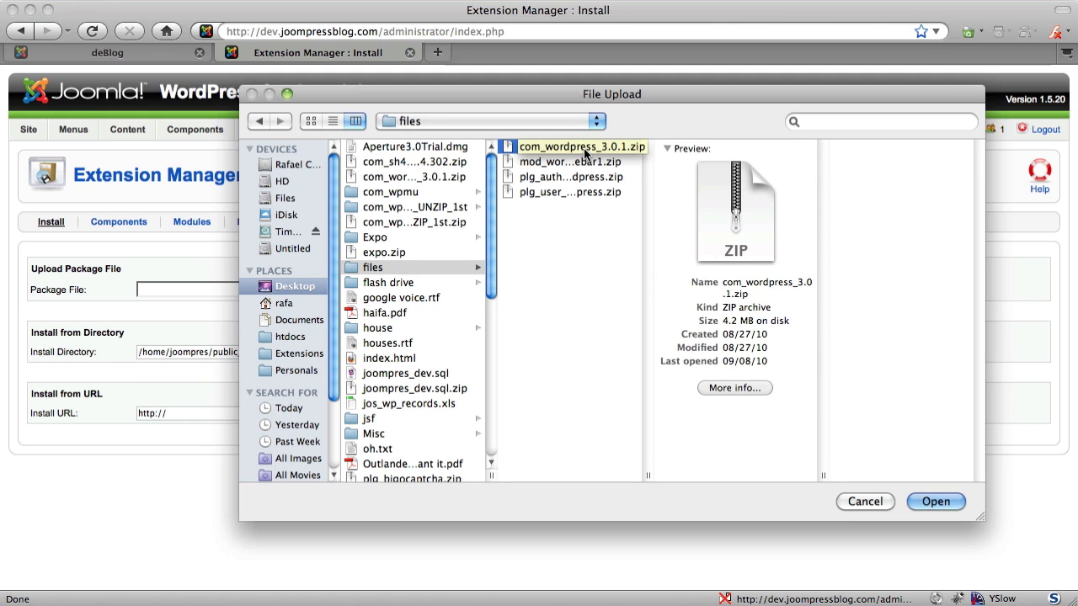
pyautogui.doubleClick(584, 149)
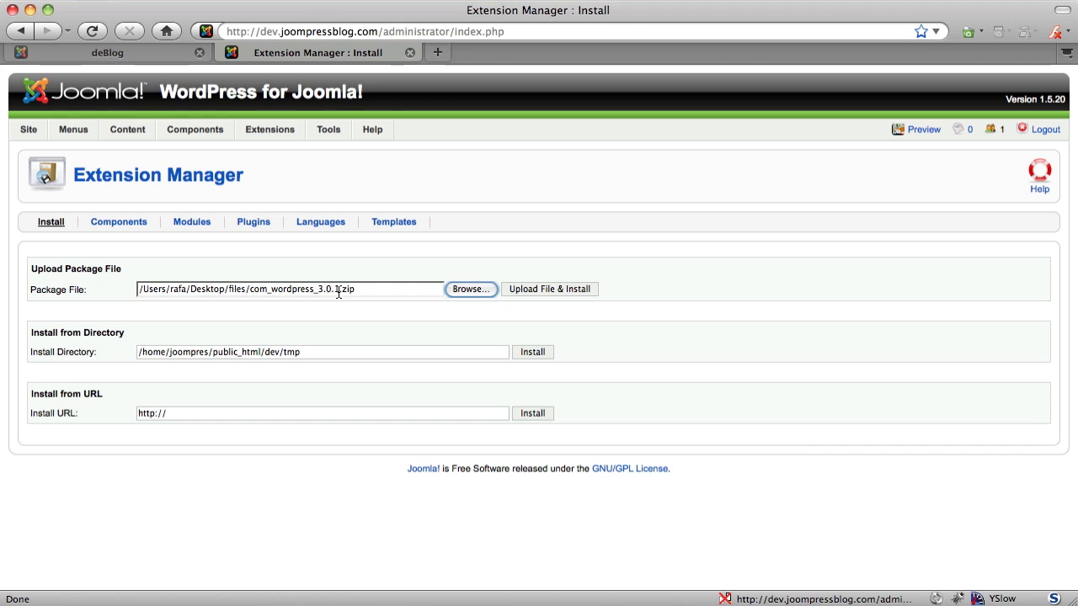
pyautogui.click(537, 291)
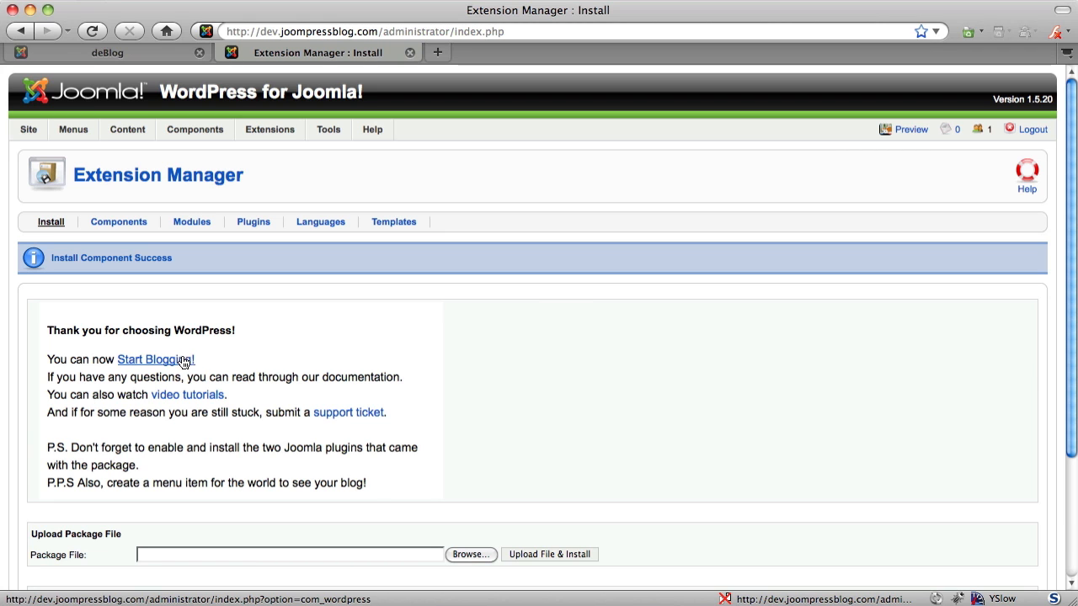
# Upload and install the plg_authentication_wordpress.zip plugin package from the same files folder.
pyautogui.scroll(-3, 261, 385)
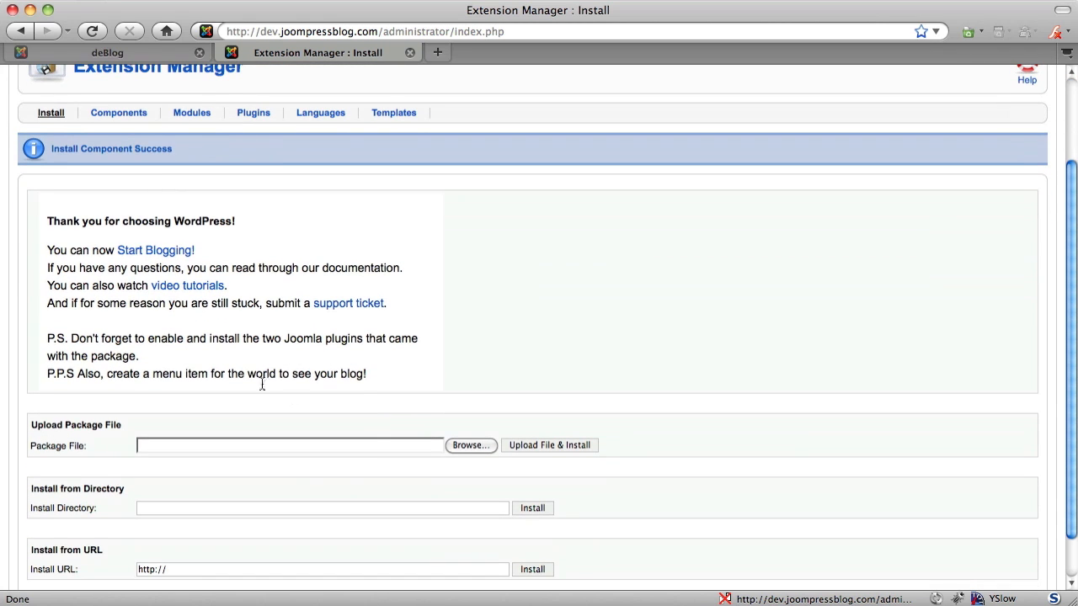
pyautogui.click(474, 446)
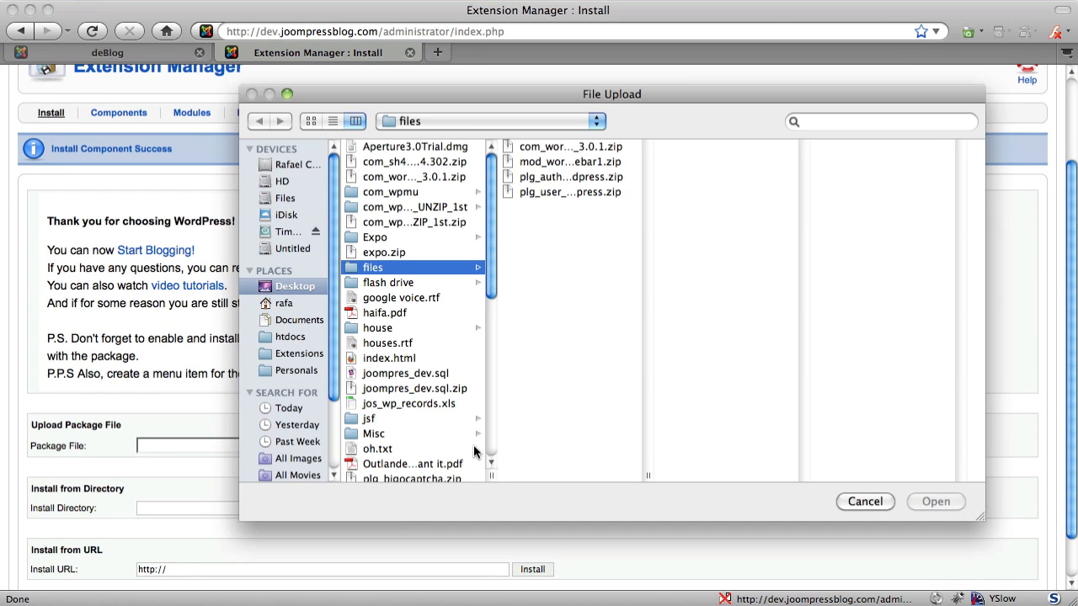
pyautogui.doubleClick(571, 176)
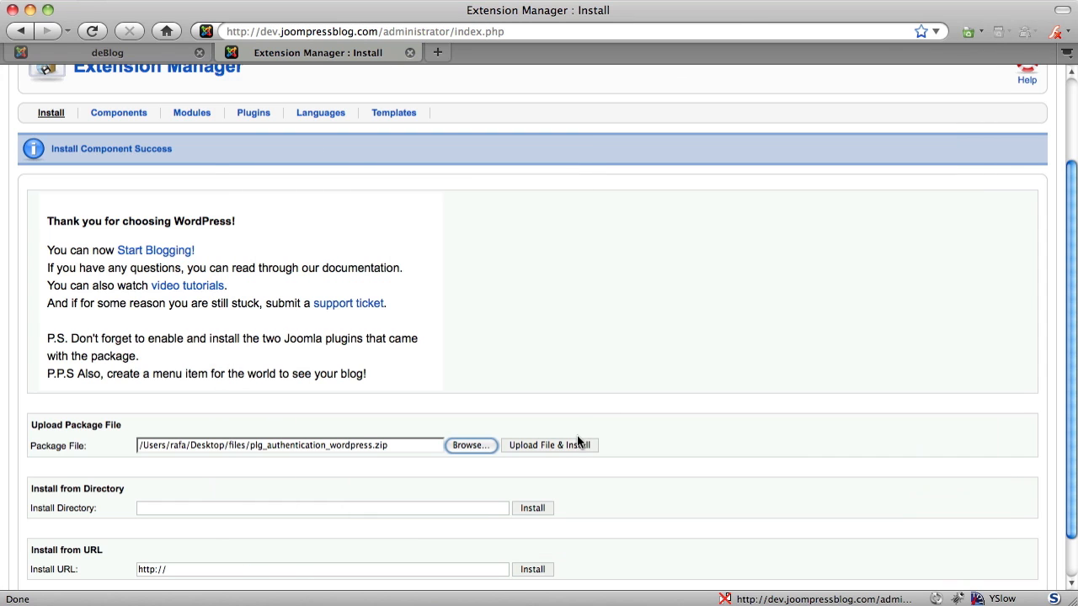
pyautogui.click(506, 447)
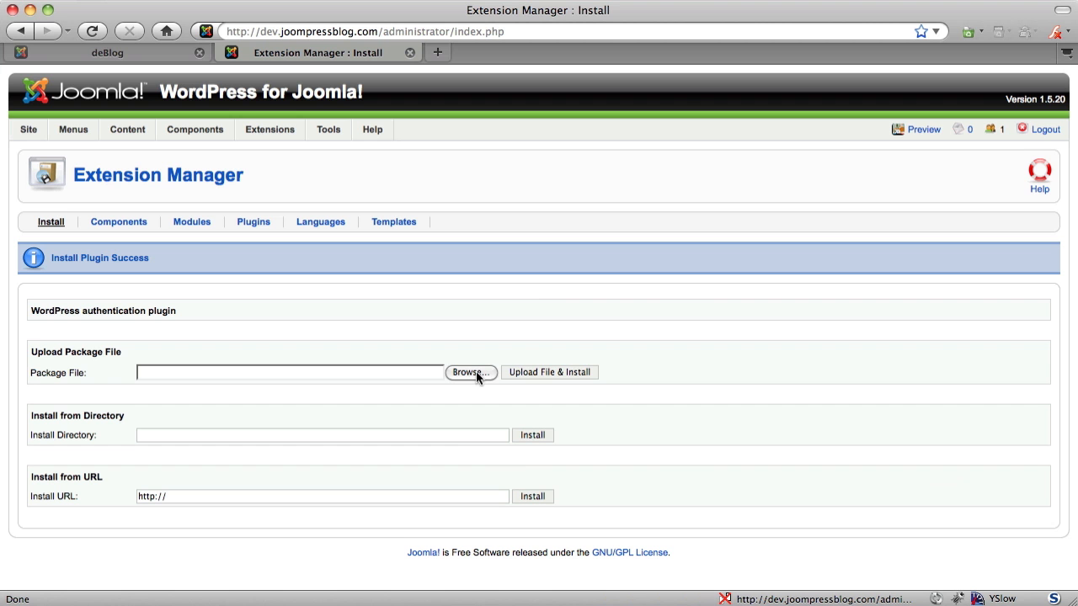
# Upload and install the WordPress user synchronization plugin package from the files folder.
pyautogui.click(473, 373)
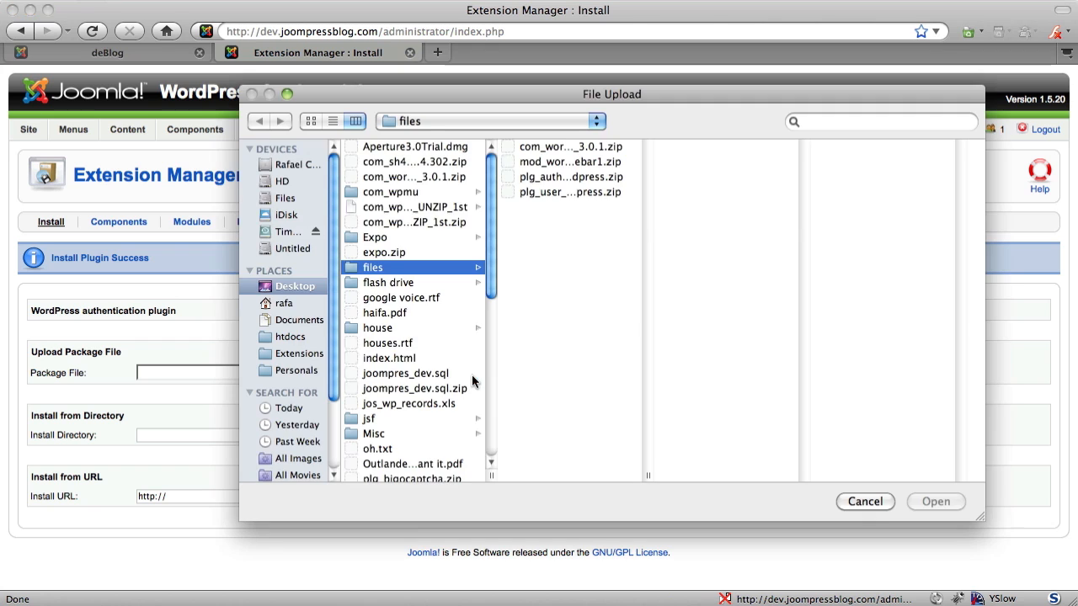
pyautogui.doubleClick(556, 193)
pyautogui.click(548, 373)
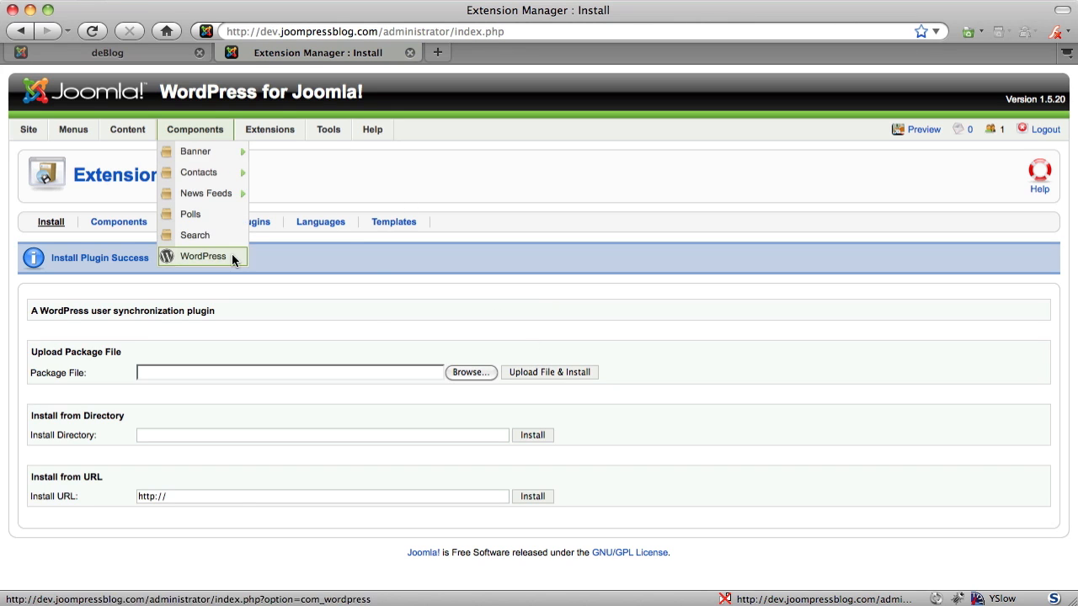
# Open the Plugin Manager and enable the Authentication - WordPress plugin.
pyautogui.moveTo(282, 122)
pyautogui.click(294, 156)
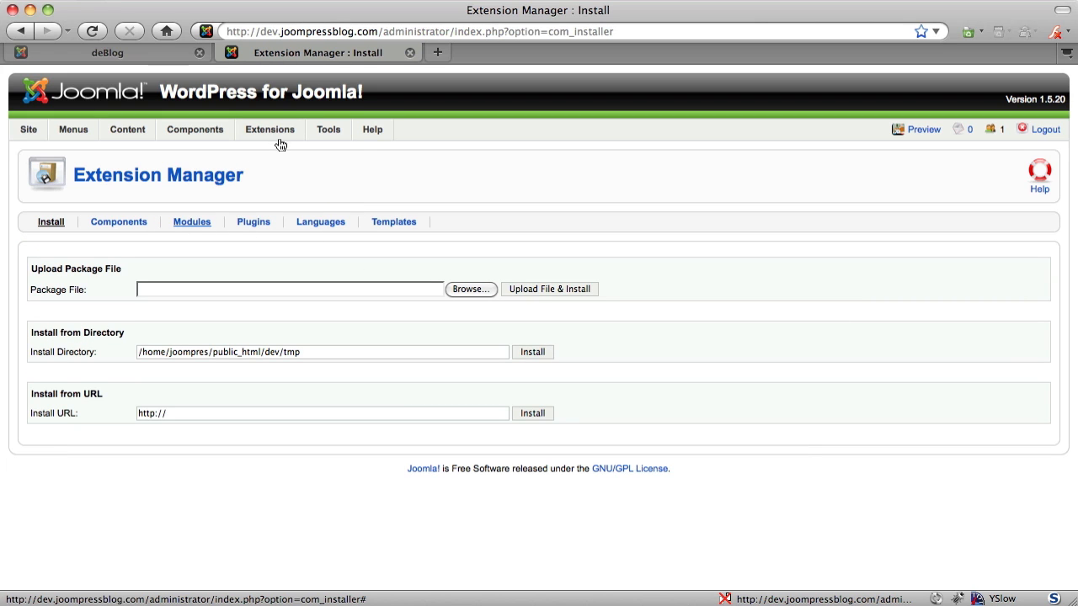
pyautogui.moveTo(286, 161)
pyautogui.click(278, 197)
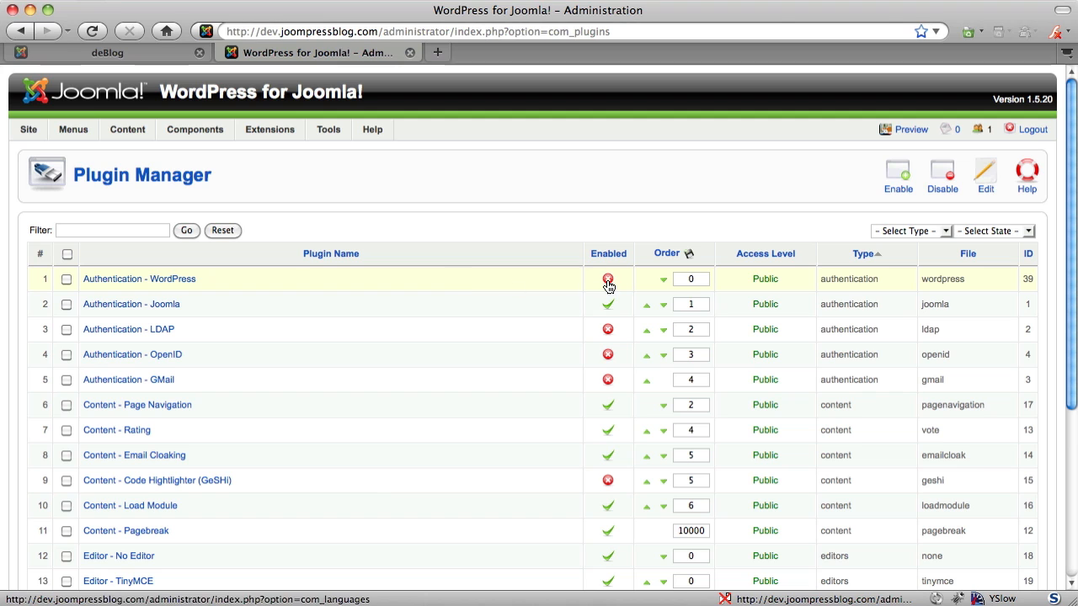
pyautogui.click(608, 281)
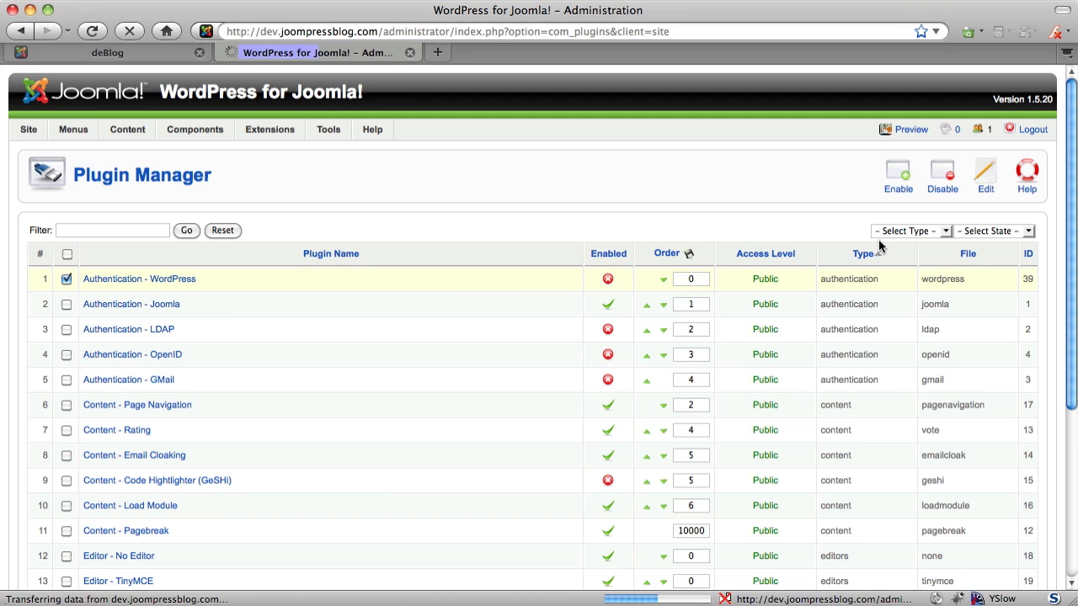
# Filter the plugins by the user type and enable the User - Wordpress plugin.
pyautogui.click(906, 230)
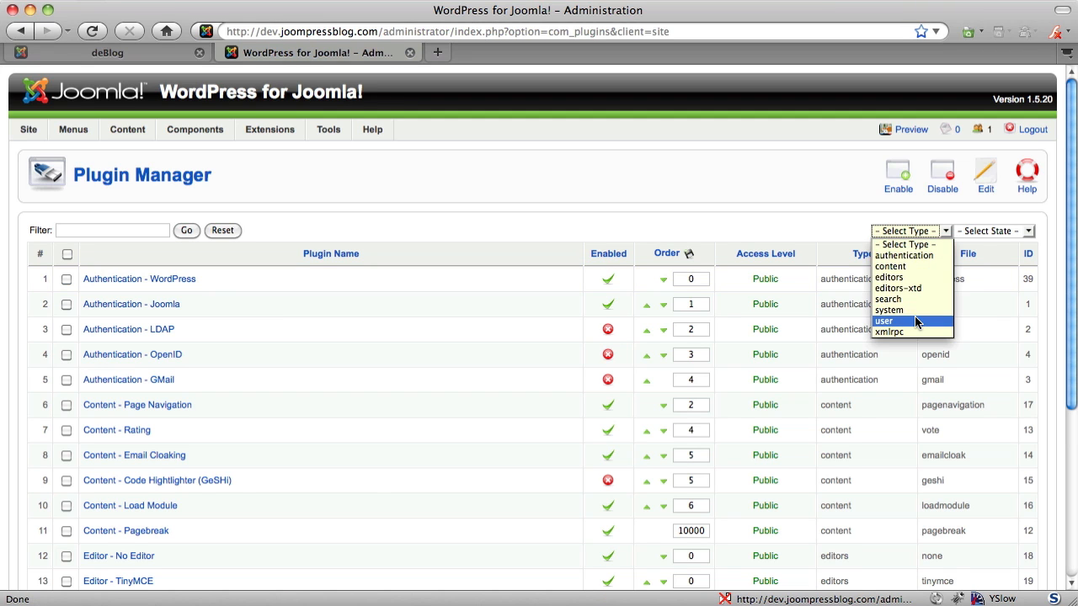
pyautogui.click(912, 319)
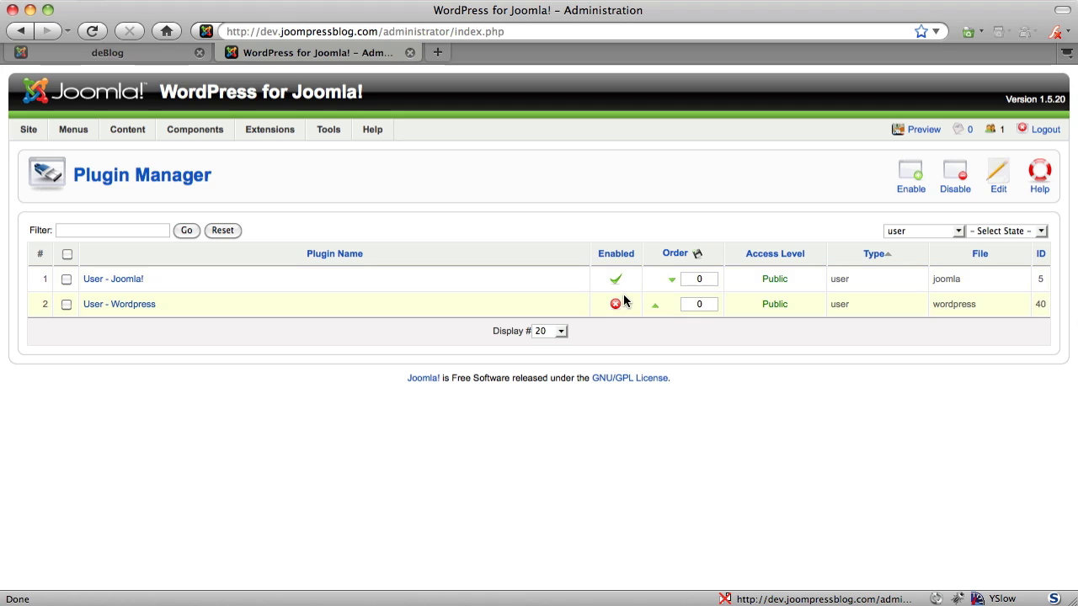
pyautogui.click(617, 308)
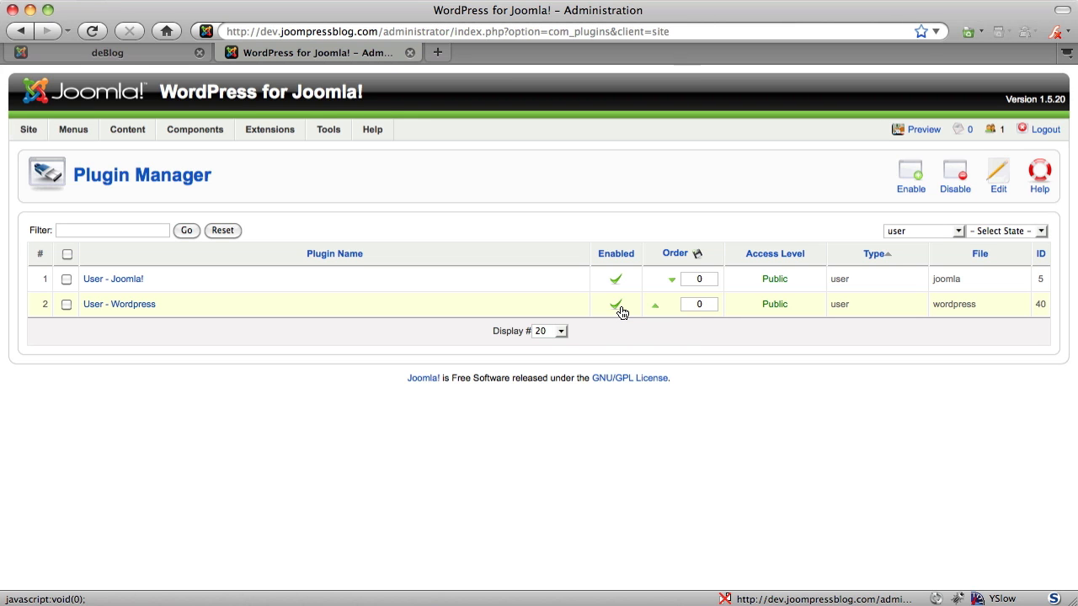
# Switch to Transmit, refresh the dev site's components folder and open com_wordpress inside it.
pyautogui.press('super+Tab')
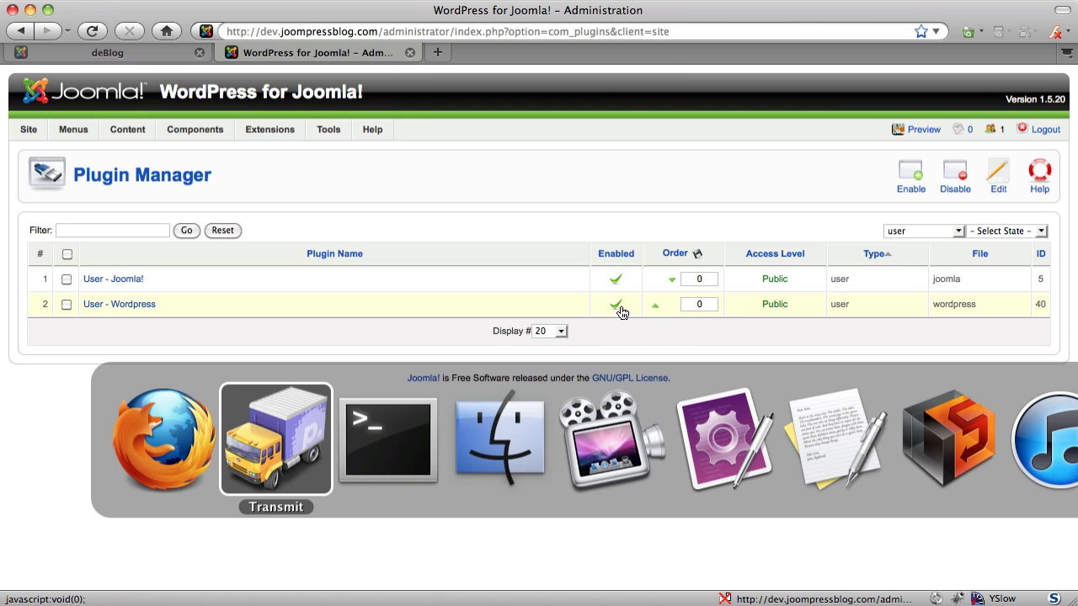
pyautogui.press('super+Tab')
pyautogui.press('super+shift+Tab')
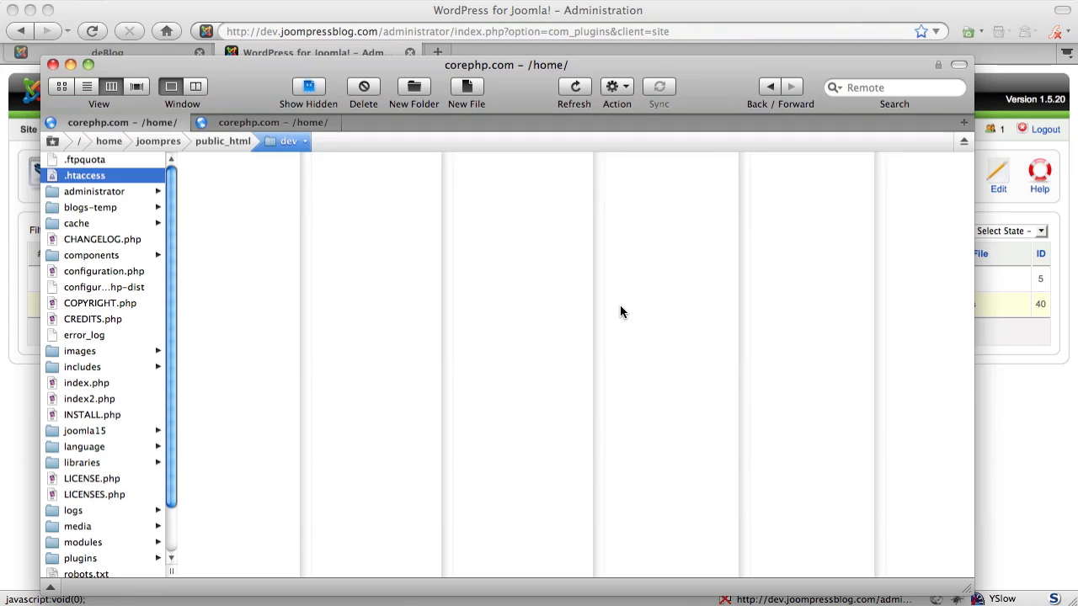
pyautogui.click(121, 257)
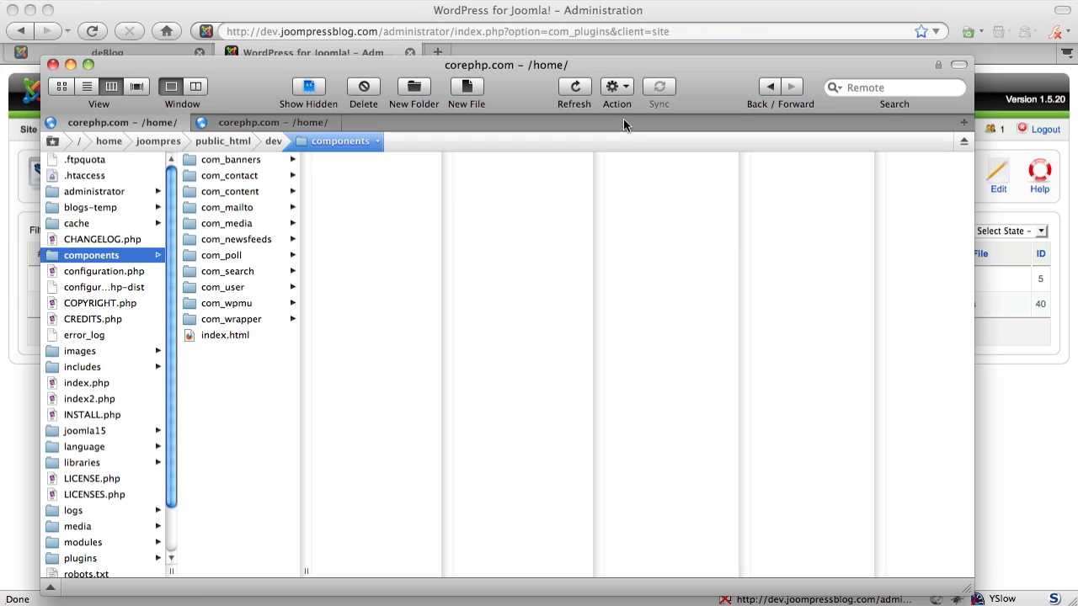
pyautogui.click(581, 95)
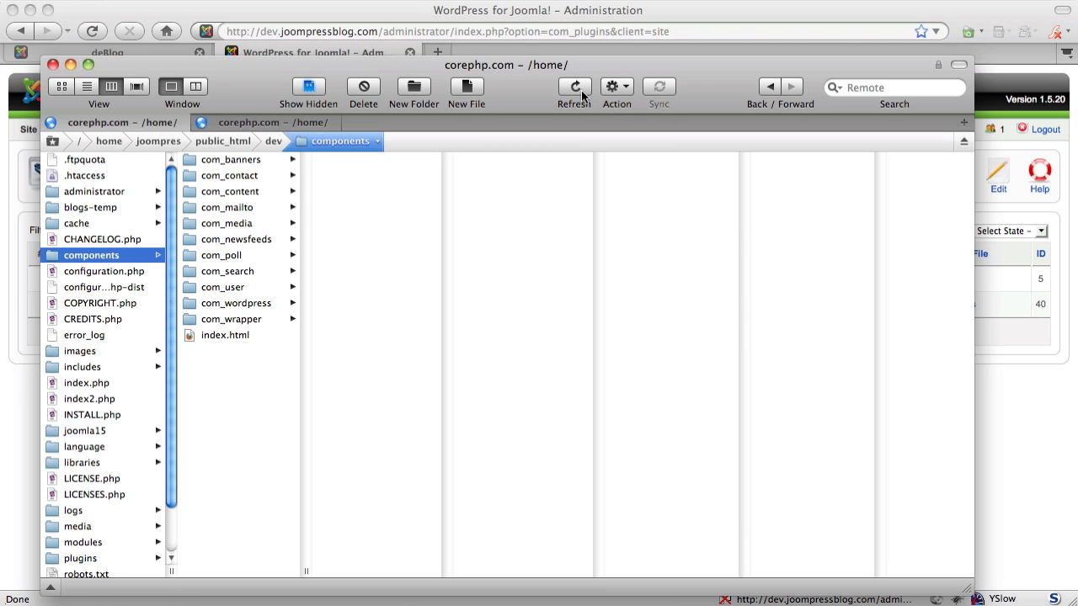
pyautogui.click(246, 305)
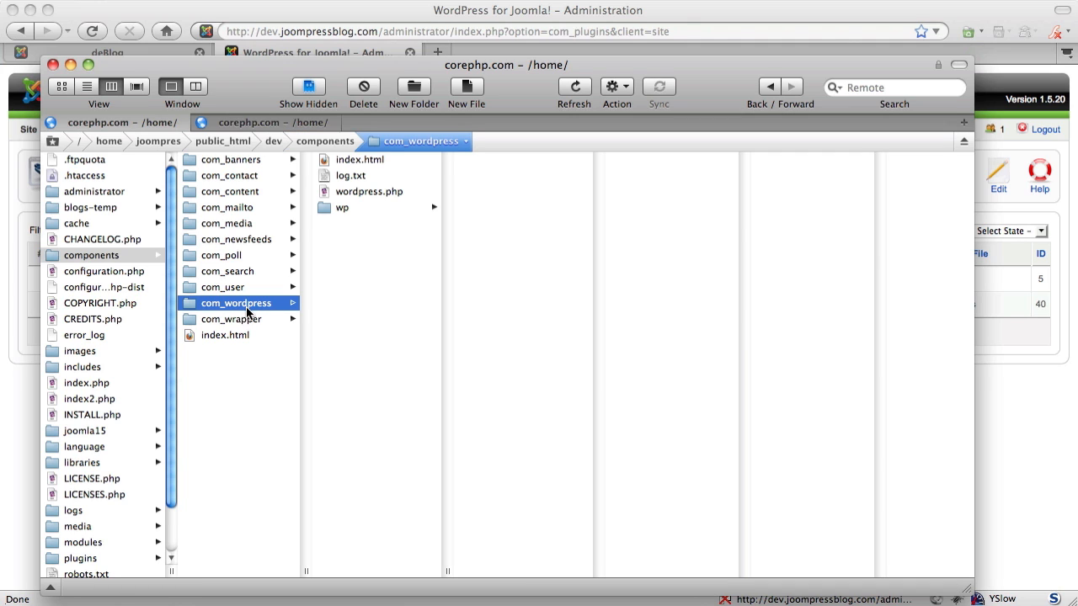
# Open wp-config.php from com_wordpress's wp folder, examine the WPJ_DB_PREFIX definition and close the file.
pyautogui.click(378, 208)
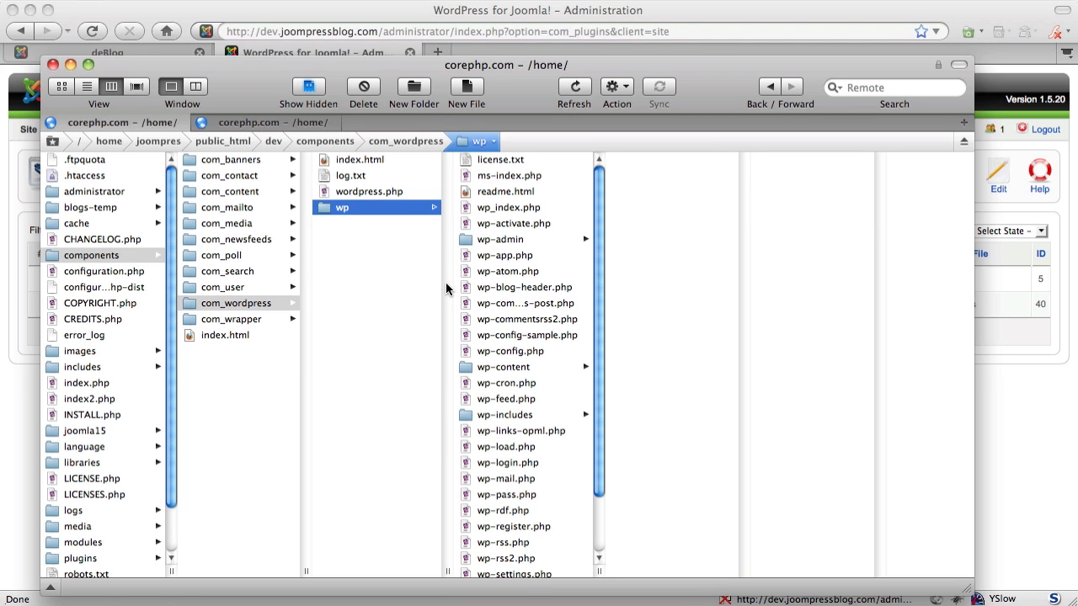
pyautogui.doubleClick(508, 352)
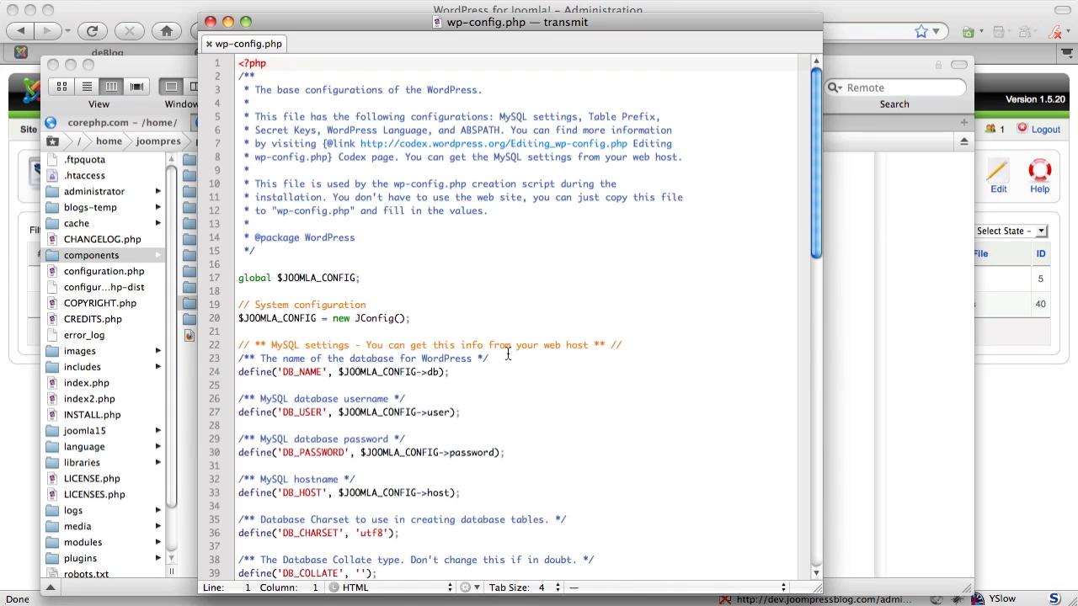
pyautogui.click(507, 352)
pyautogui.scroll(-8, 507, 354)
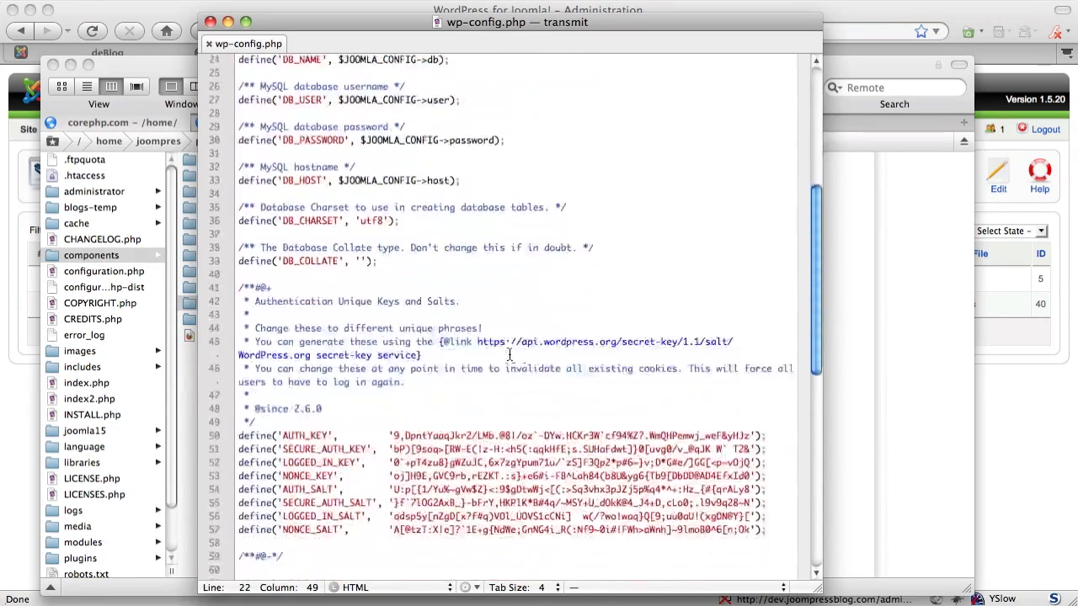
pyautogui.scroll(-6, 509, 354)
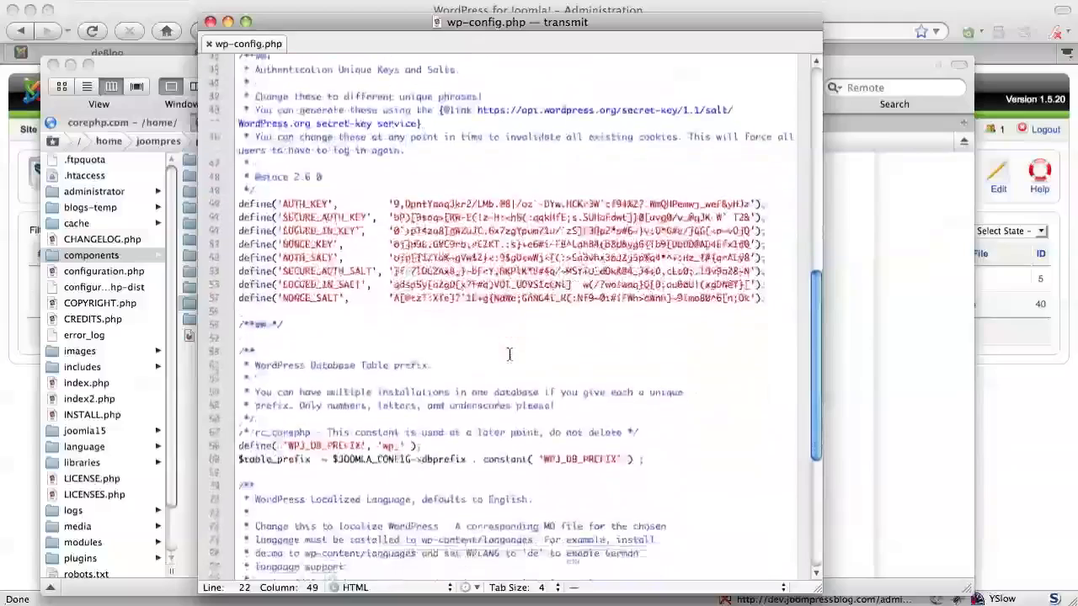
pyautogui.scroll(-3, 509, 353)
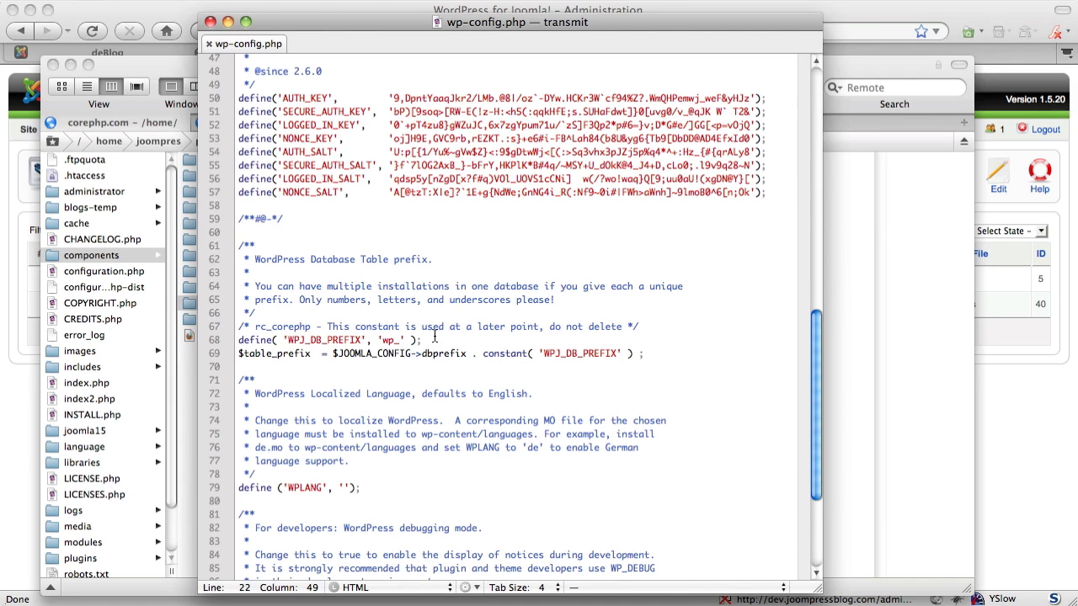
pyautogui.doubleClick(385, 340)
pyautogui.click(210, 22)
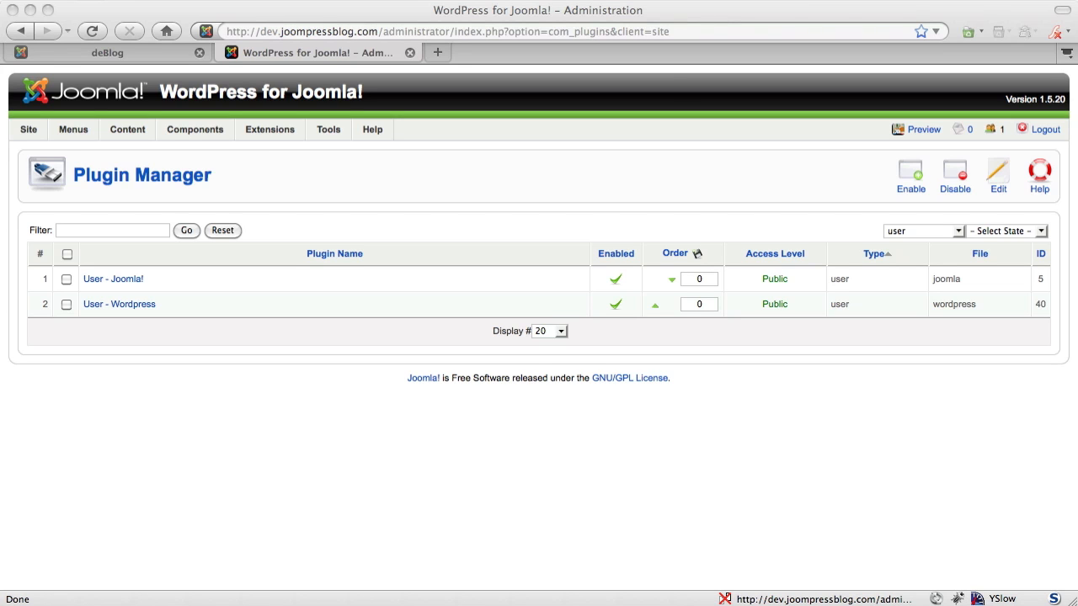
# Switch to phpMyAdmin and look through the joompres_dev database's tables down to the jos_wpmu ones.
pyautogui.moveTo(0, 113); pyautogui.dragTo(411, 4)
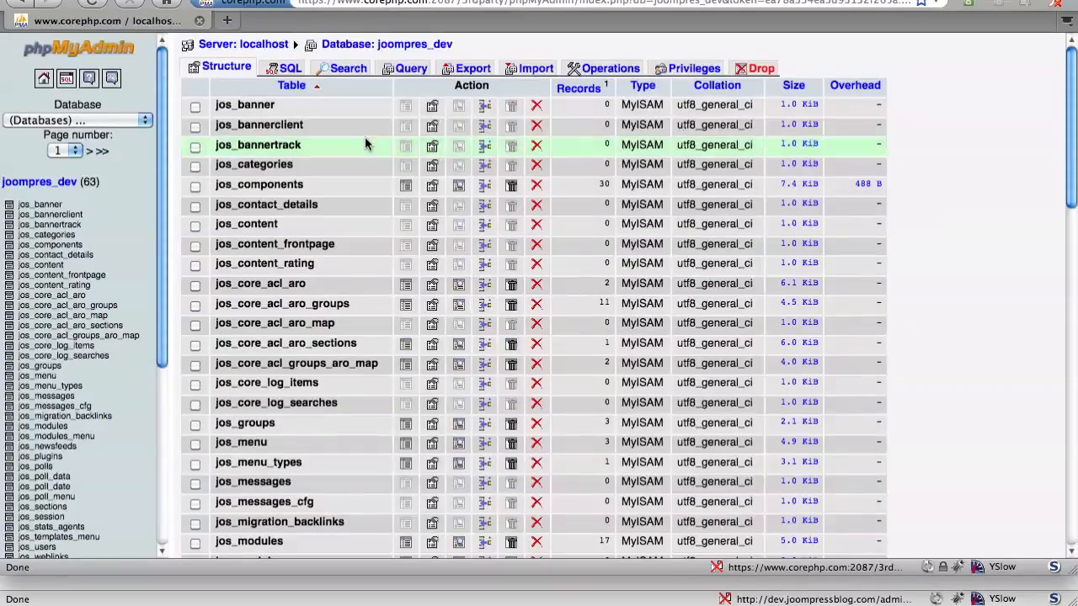
pyautogui.scroll(-1, 365, 139)
pyautogui.scroll(-6, 364, 143)
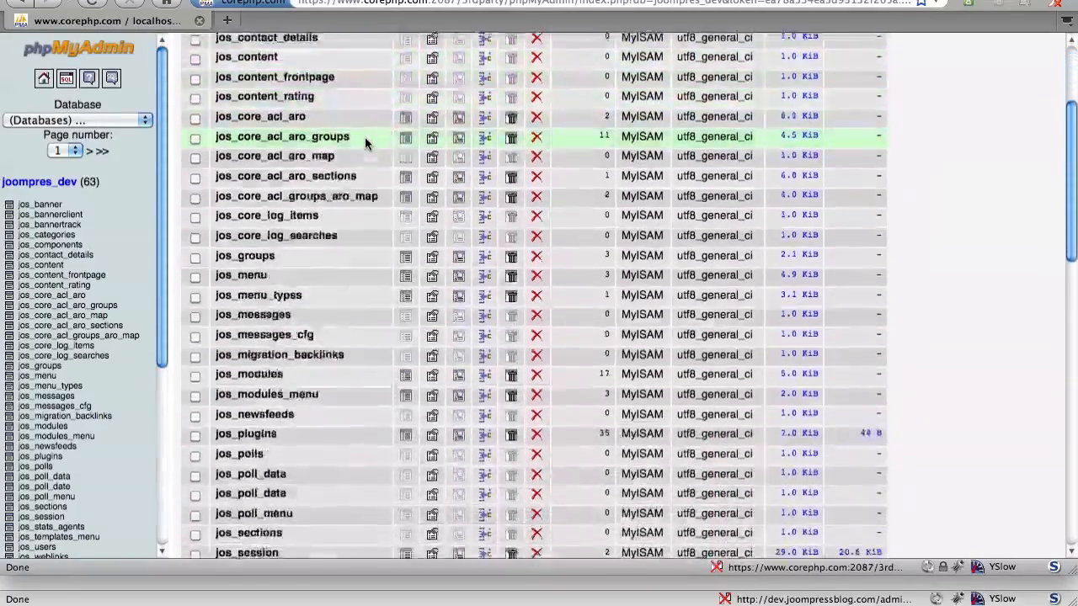
pyautogui.scroll(-10, 365, 142)
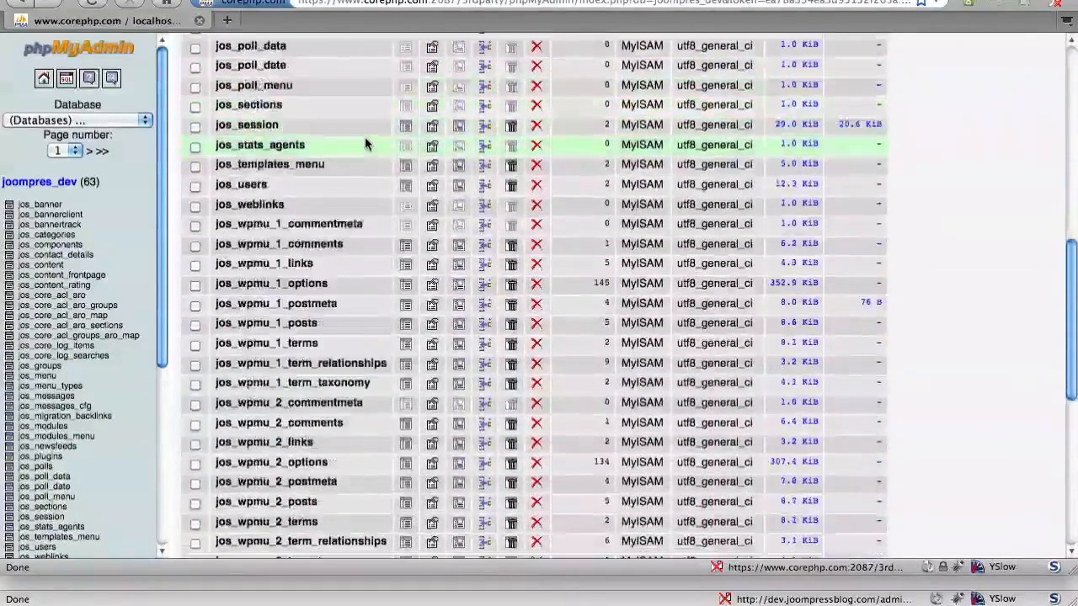
pyautogui.scroll(-1, 364, 139)
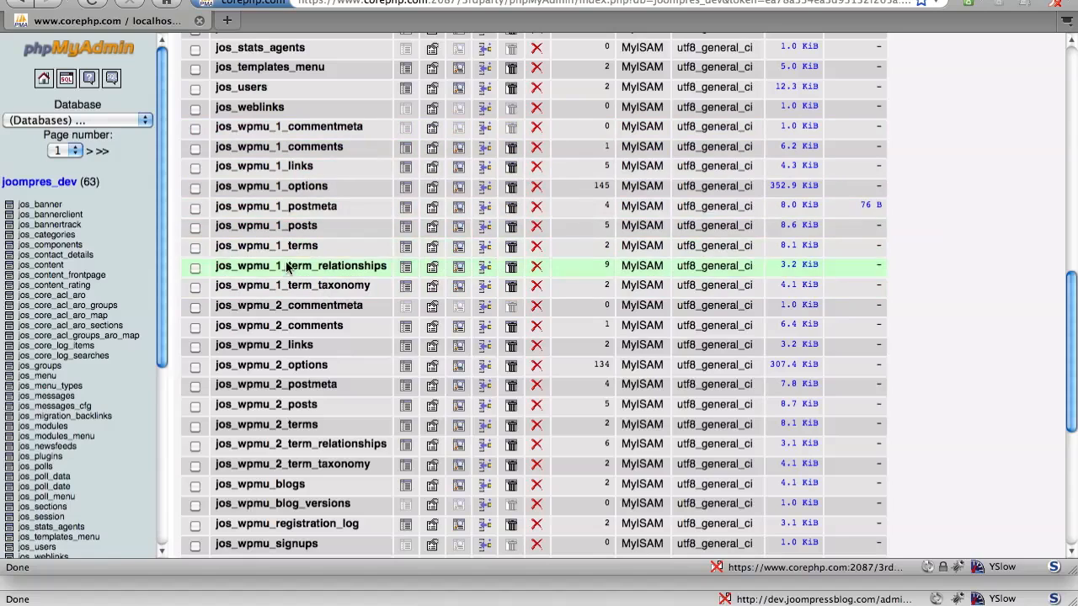
pyautogui.scroll(-1, 291, 403)
pyautogui.scroll(-5, 290, 402)
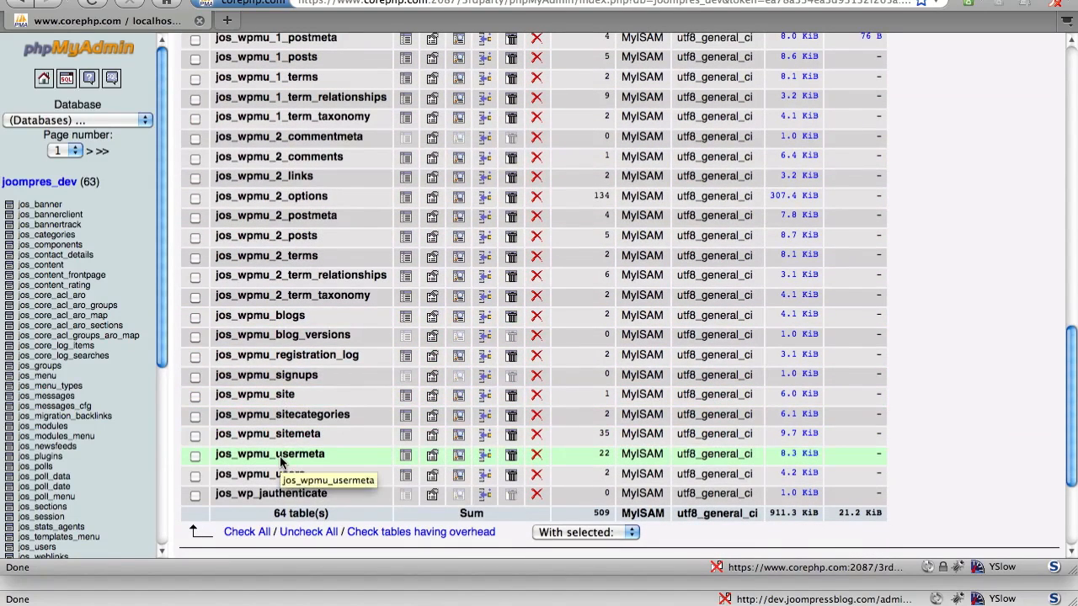
# Examine the prefix of the unnumbered jos_wpmu tables from jos_wpmu_blogs down, leaving none of them marked.
pyautogui.click(263, 317)
pyautogui.moveTo(263, 315); pyautogui.dragTo(217, 318)
pyautogui.click(233, 317)
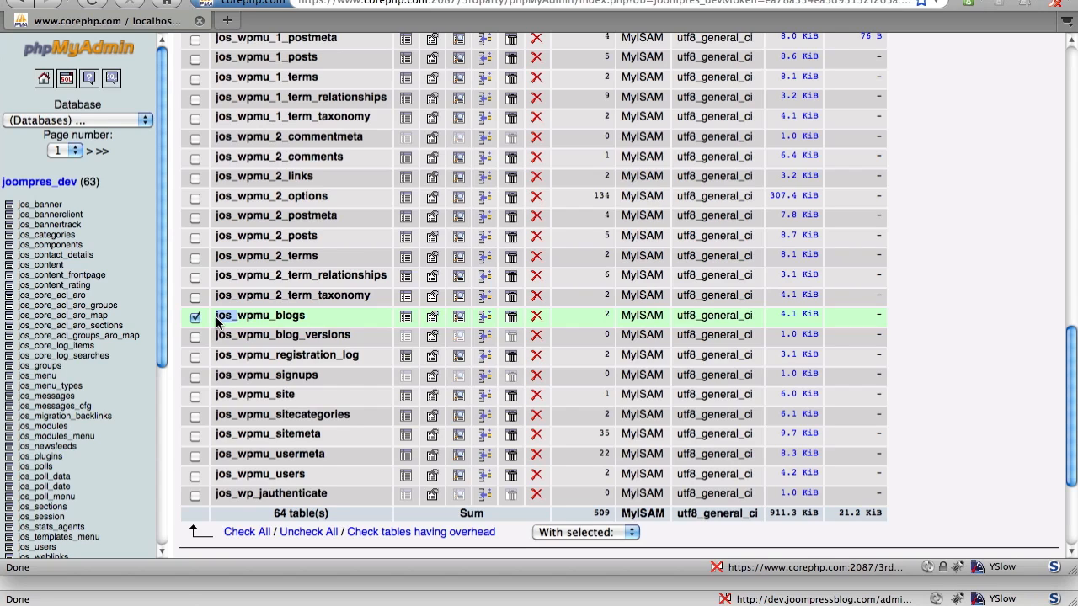
pyautogui.click(218, 322)
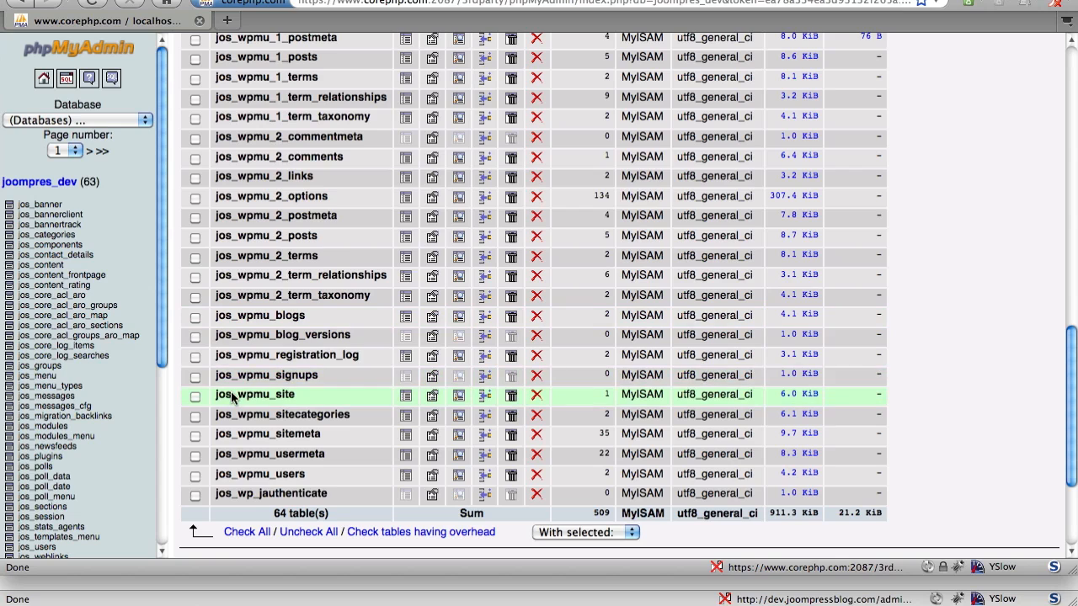
pyautogui.scroll(1, 284, 352)
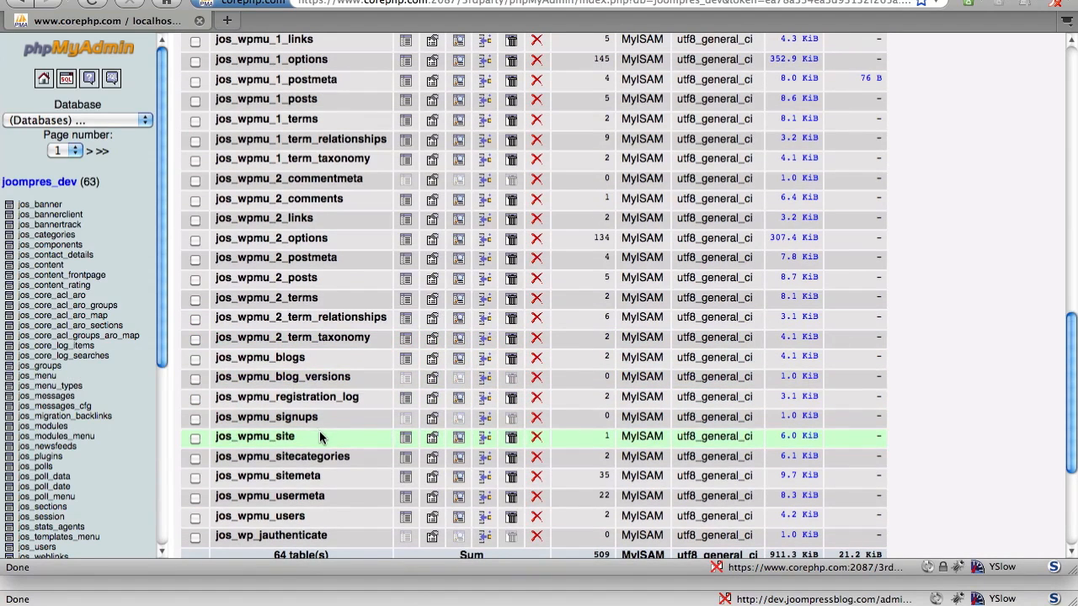
pyautogui.scroll(-1, 320, 438)
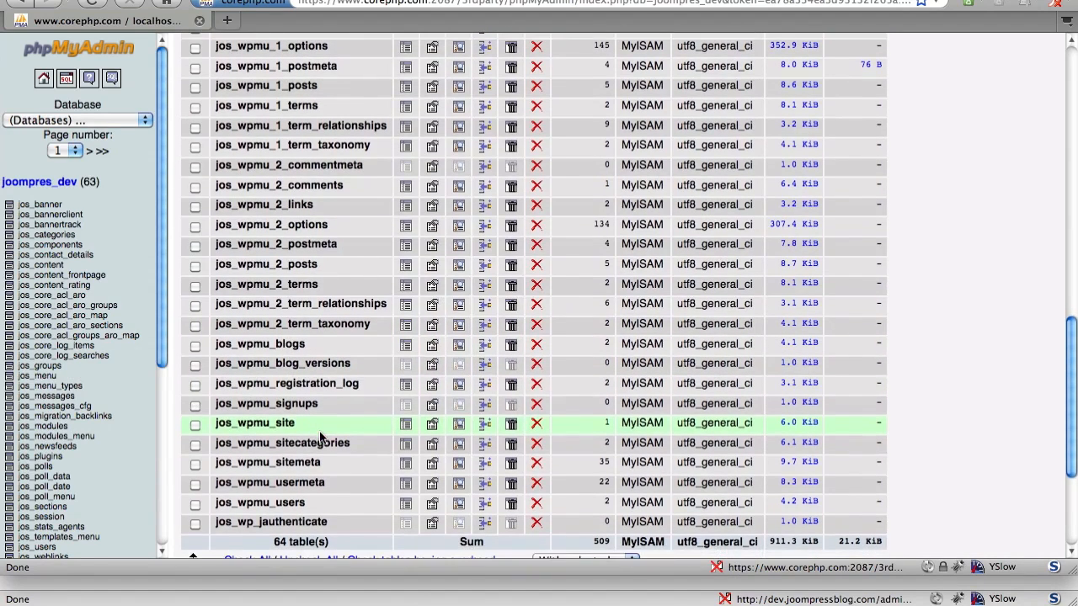
# Mark the jos_wpmu_usermeta and jos_wpmu_users tables, and rename jos_wpmu_usermeta to jos_wpmu_1_usermeta.
pyautogui.click(331, 483)
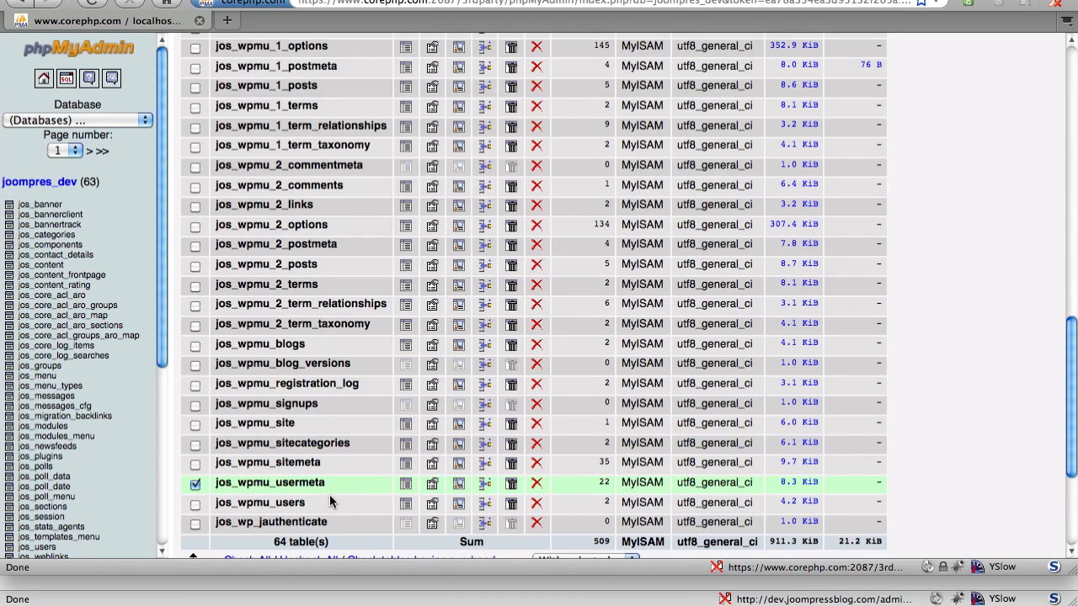
pyautogui.click(329, 508)
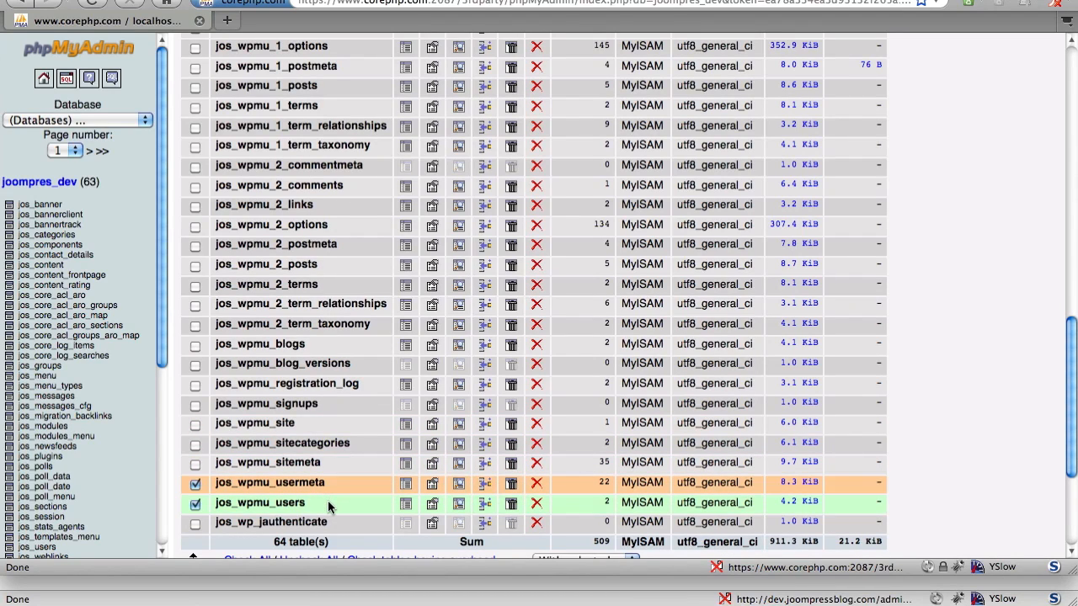
pyautogui.click(406, 484)
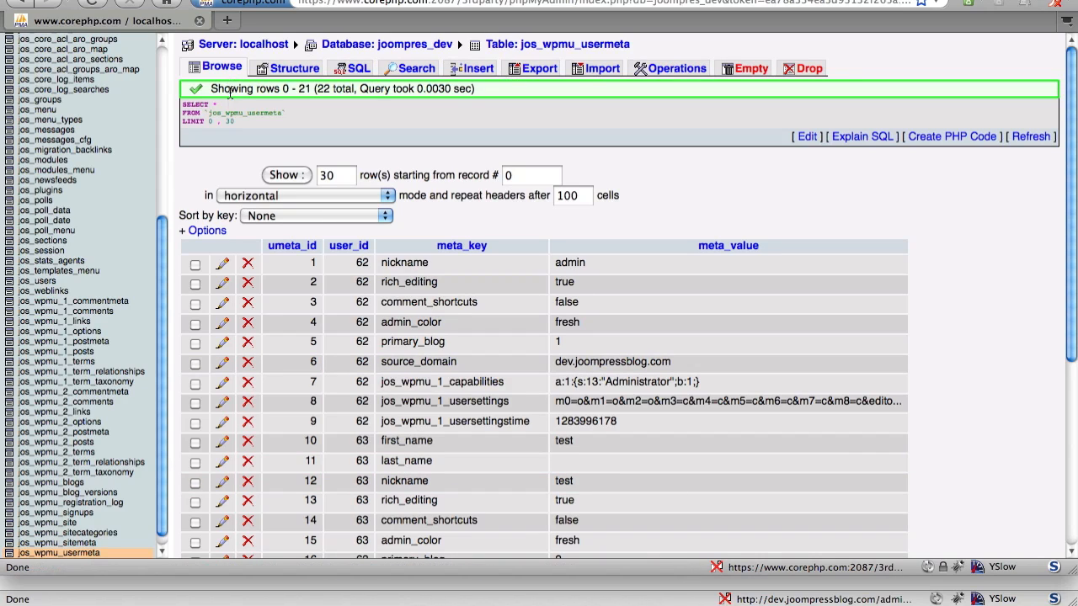
pyautogui.click(646, 70)
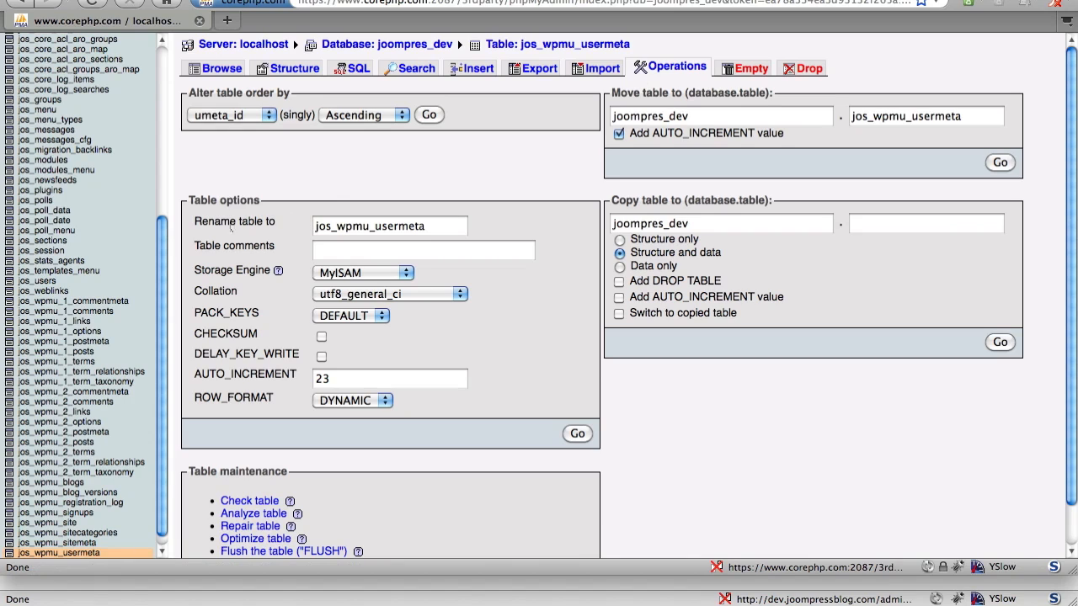
pyautogui.click(370, 225)
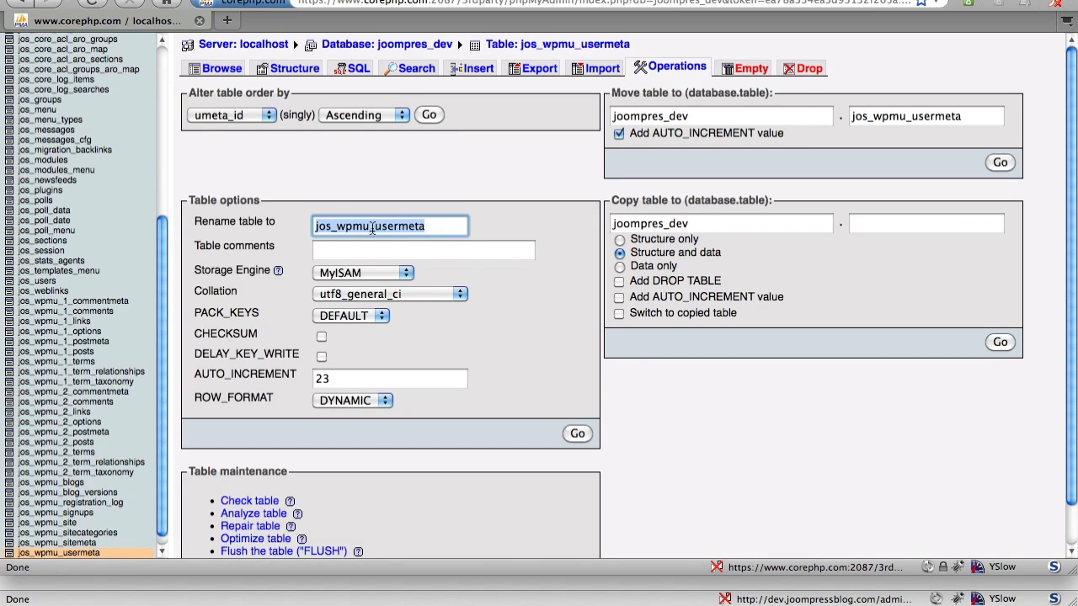
pyautogui.write('_')
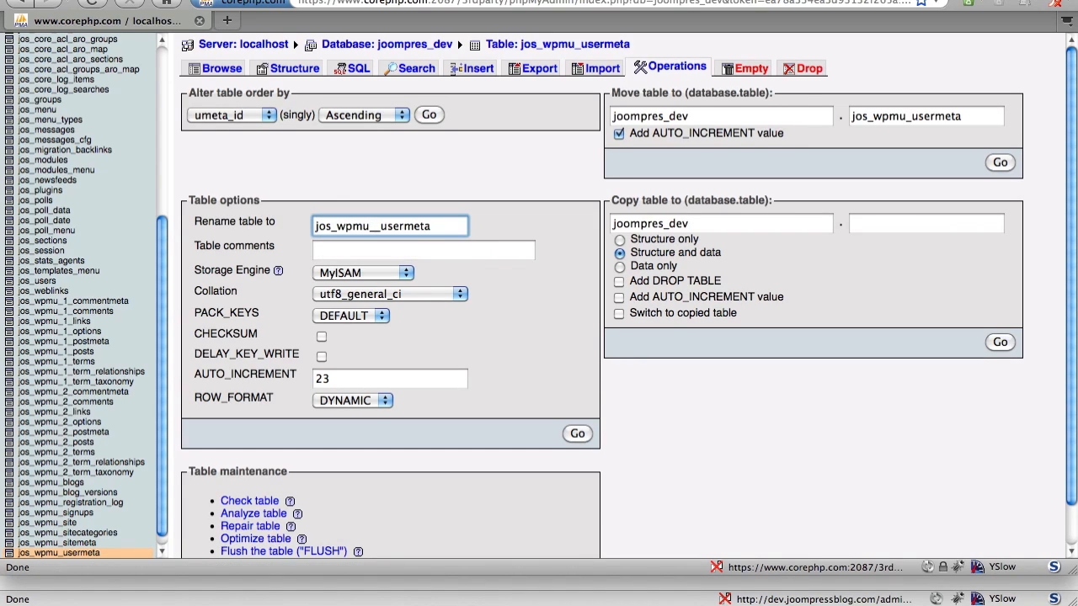
pyautogui.write('1')
pyautogui.click(628, 363)
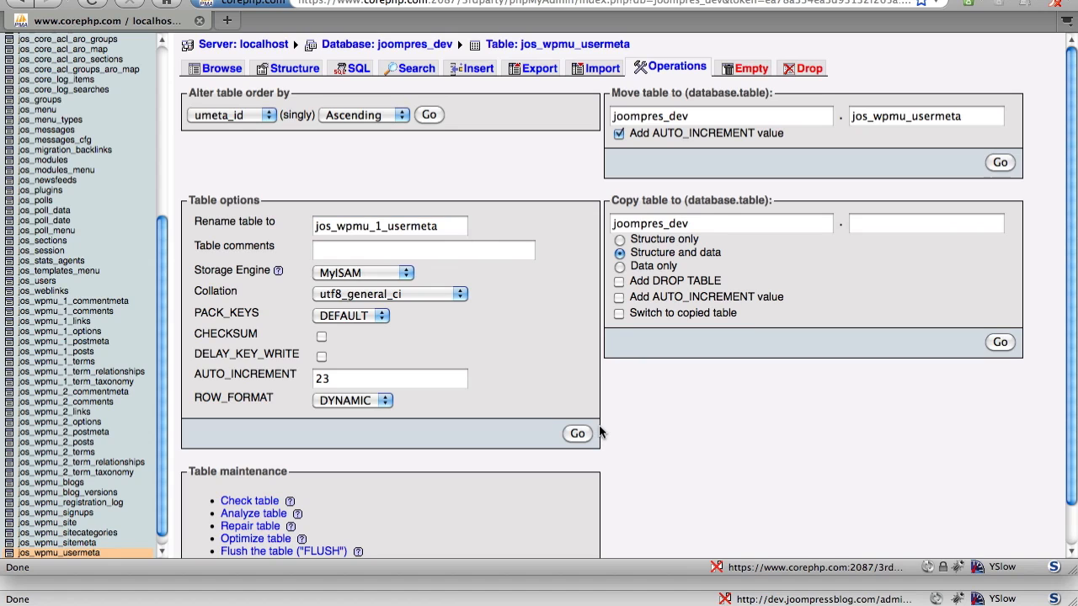
pyautogui.click(581, 433)
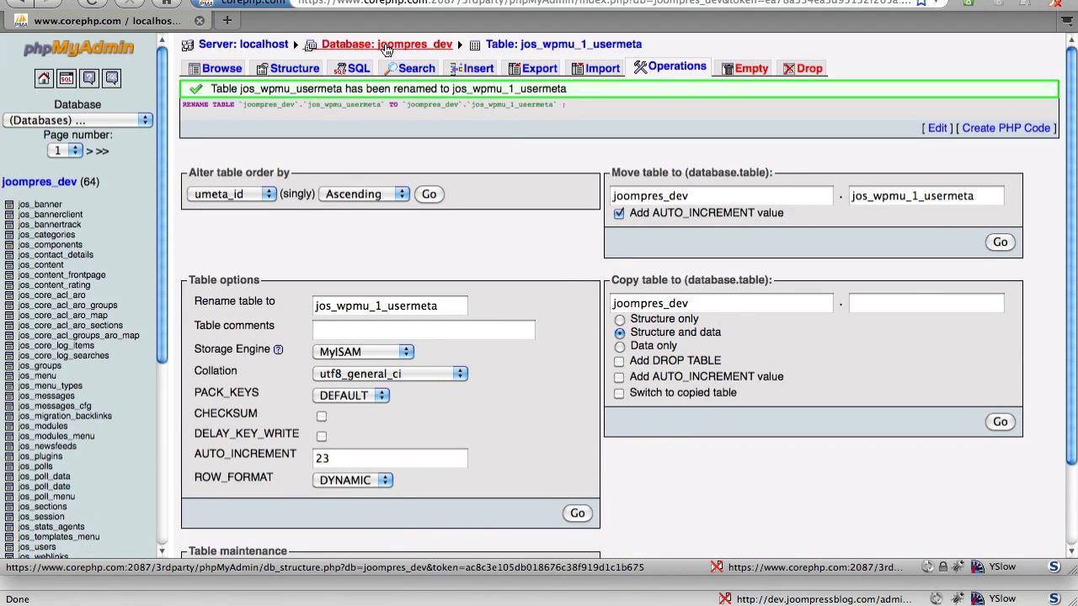
# Return to the joompres_dev table list and rename the jos_wpmu_users table to jos_wpmu_1_users.
pyautogui.click(386, 45)
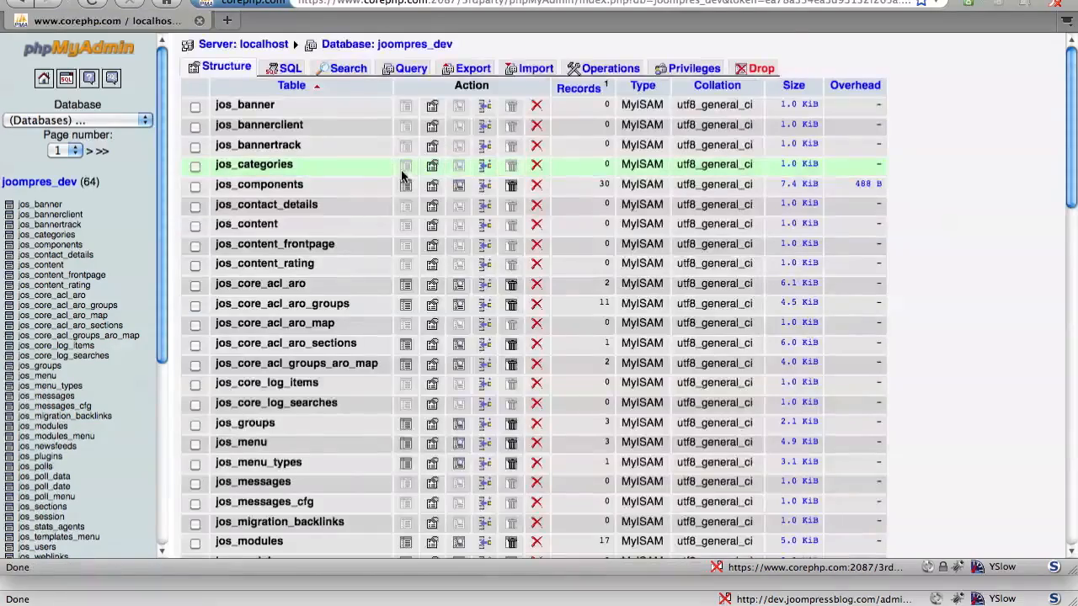
pyautogui.scroll(-1, 401, 170)
pyautogui.scroll(-15, 401, 169)
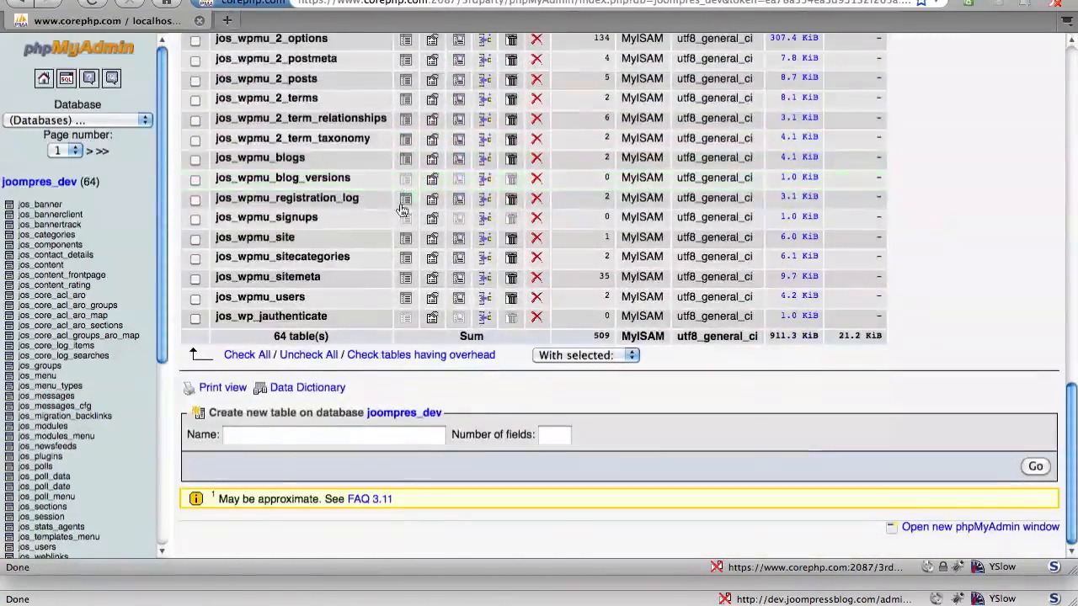
pyautogui.click(405, 299)
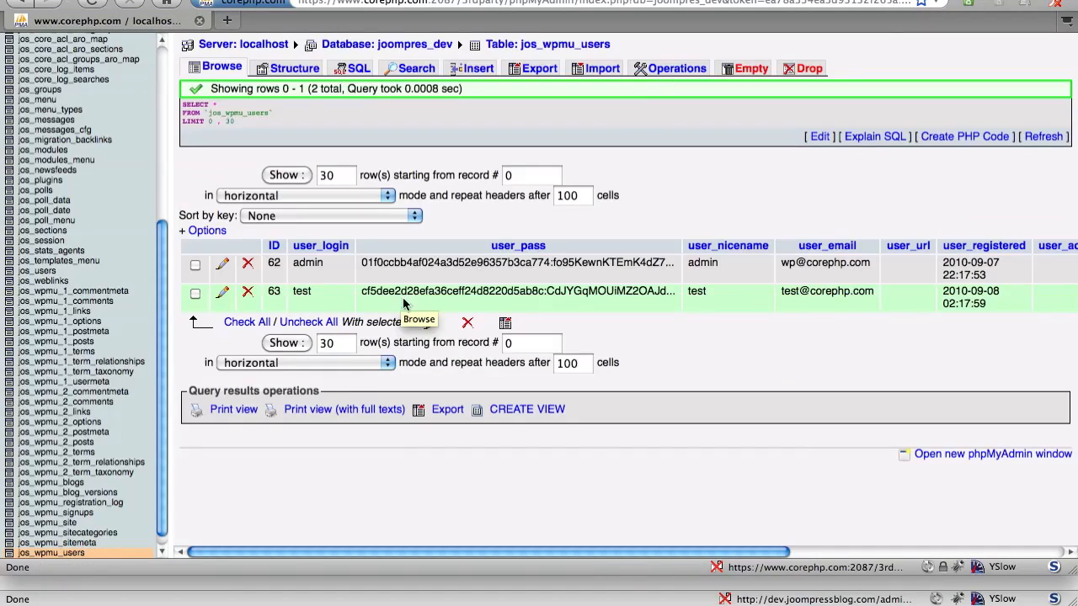
pyautogui.click(654, 71)
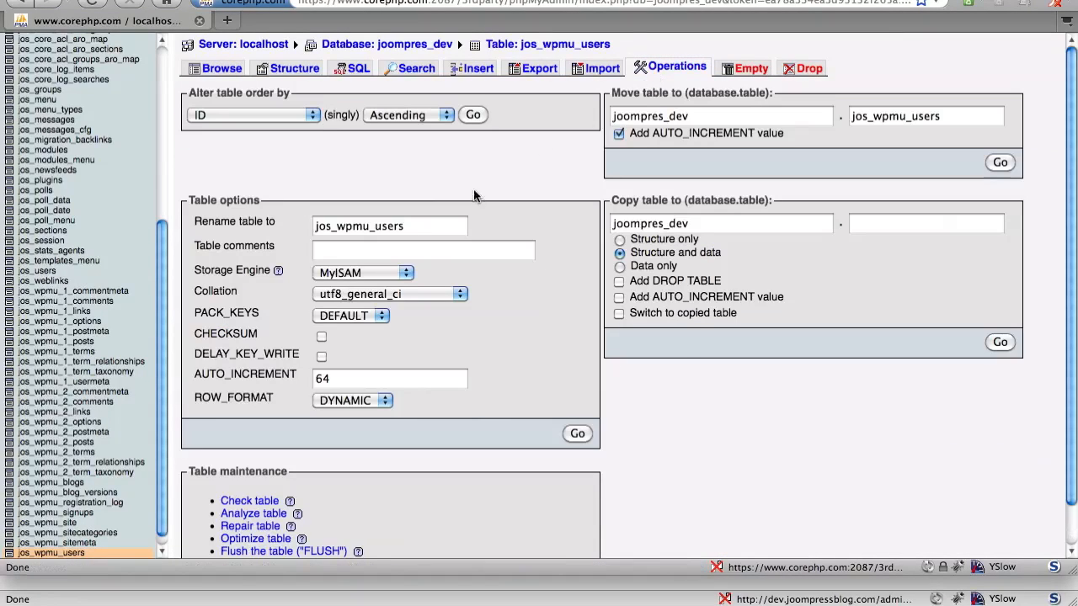
pyautogui.click(372, 225)
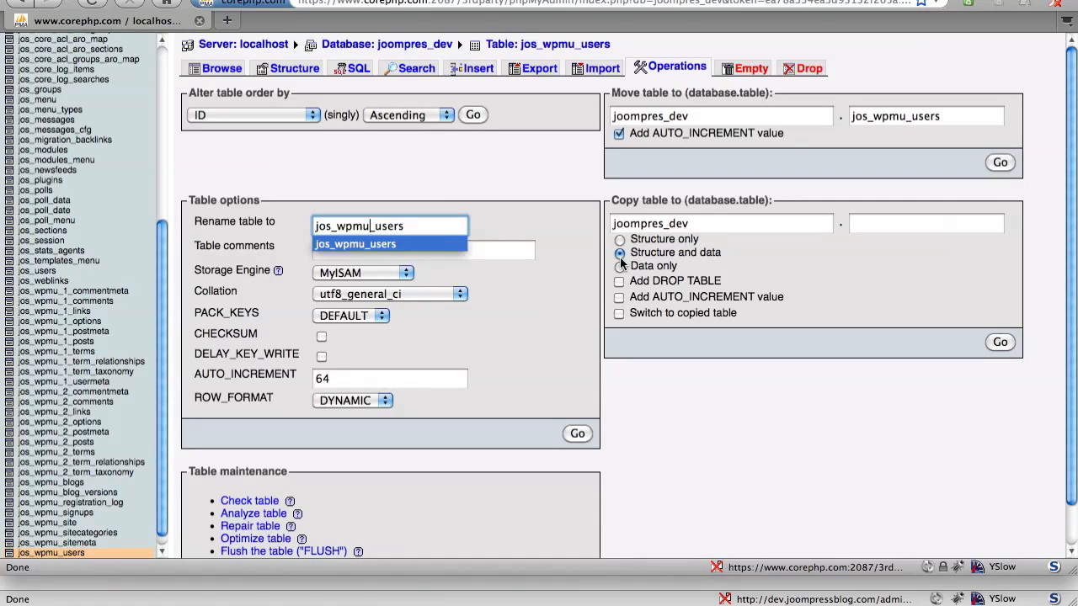
pyautogui.write('_')
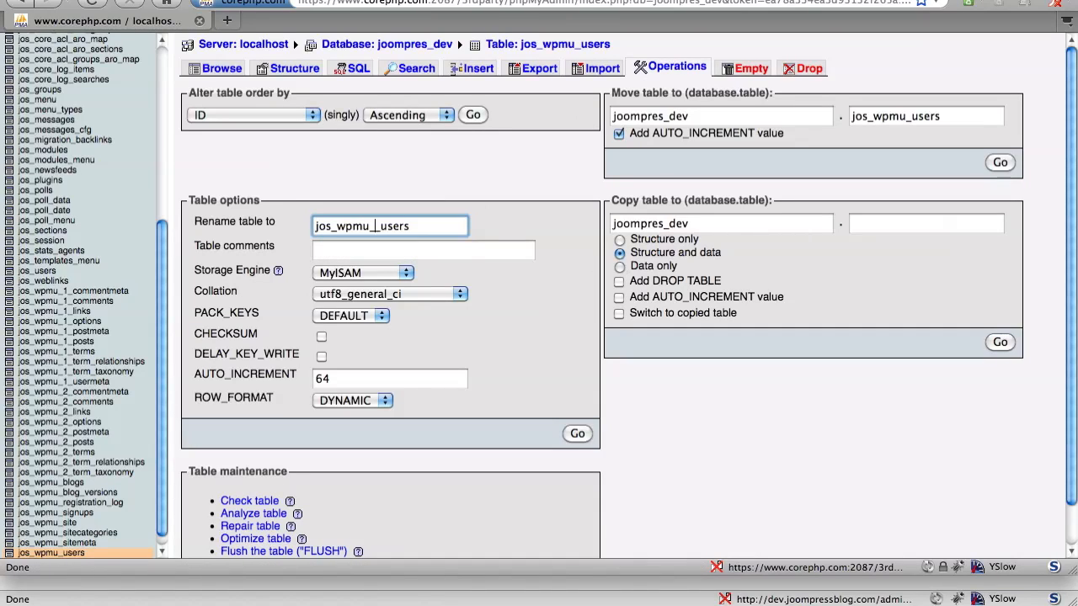
pyautogui.write('1_')
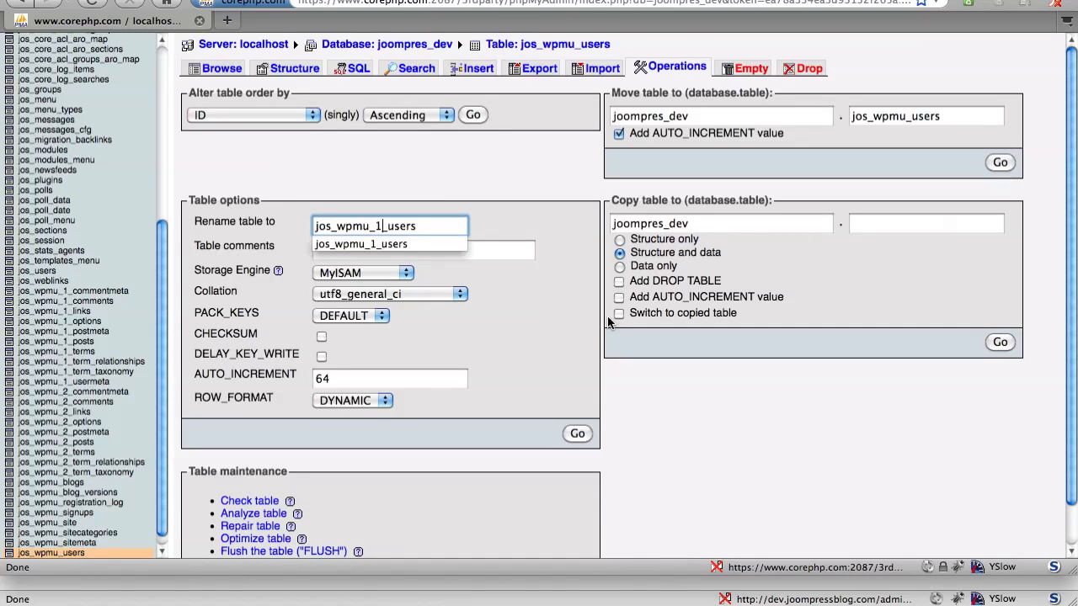
pyautogui.click(578, 434)
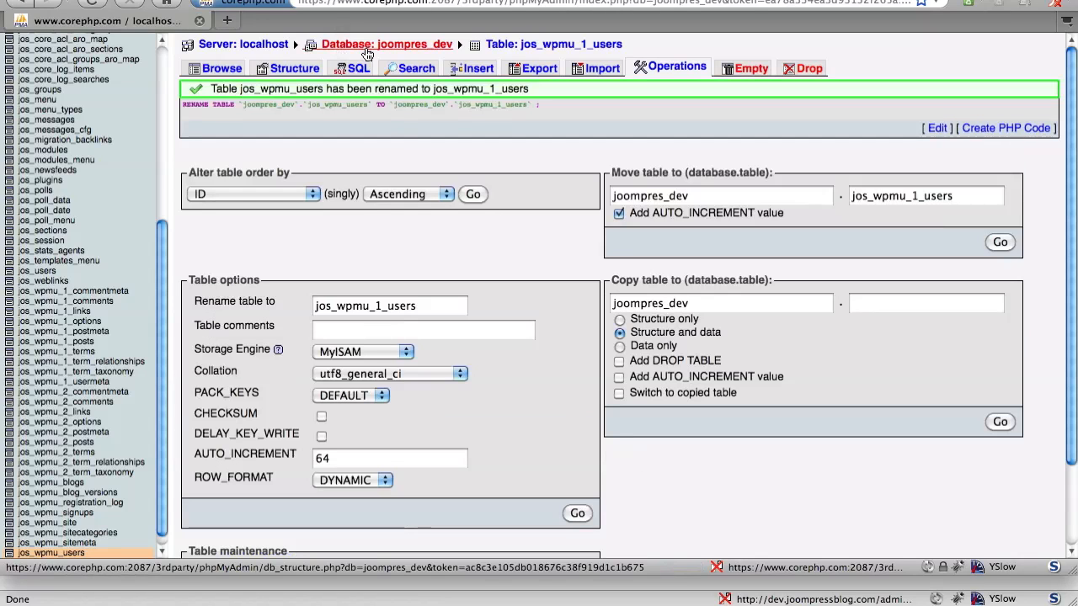
# Return to the joompres_dev table list and review the jos_wpmu_1 tables.
pyautogui.click(383, 44)
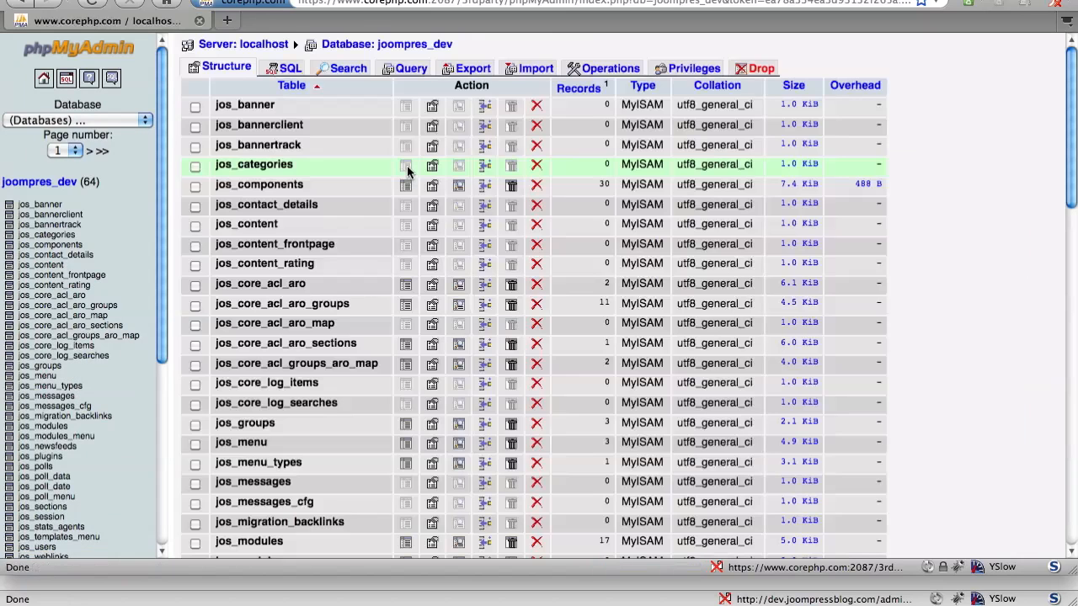
pyautogui.scroll(-12, 407, 171)
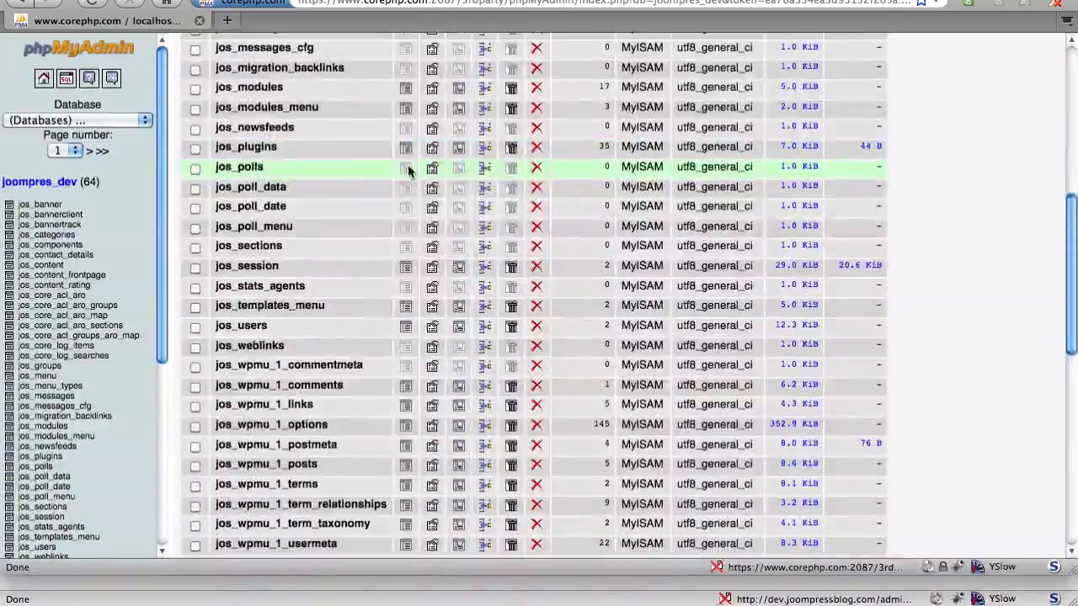
pyautogui.scroll(-1, 408, 171)
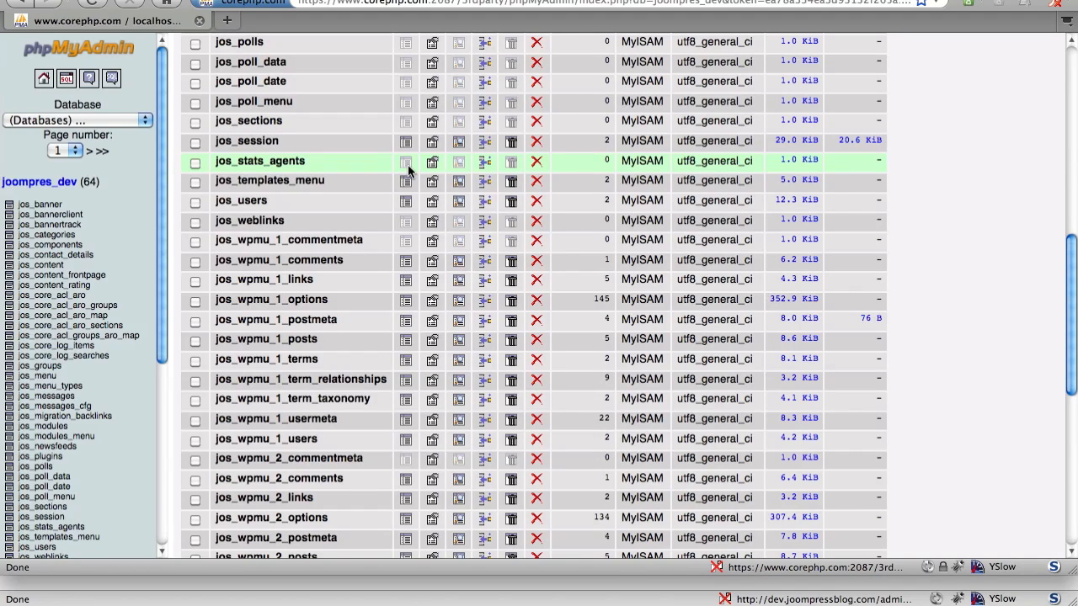
pyautogui.scroll(-1, 409, 171)
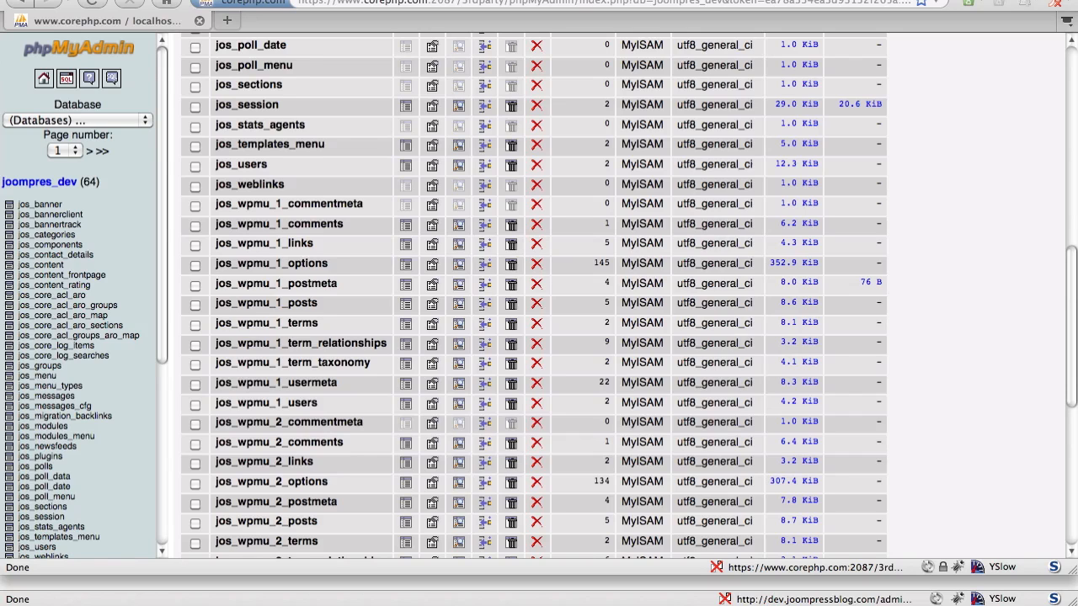
# Switch to wpmu_migration.rtf and copy its UPDATE query for the jos_wpmu_1_usermeta table.
pyautogui.moveTo(1077, 168); pyautogui.dragTo(870, 146)
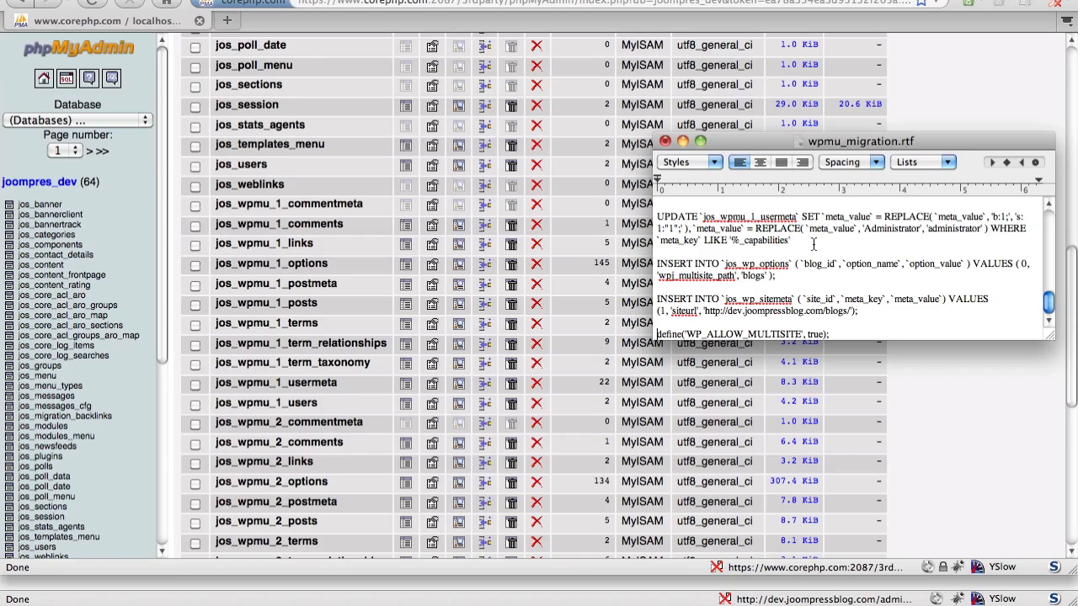
pyautogui.moveTo(814, 244); pyautogui.dragTo(656, 219)
pyautogui.press('super+c')
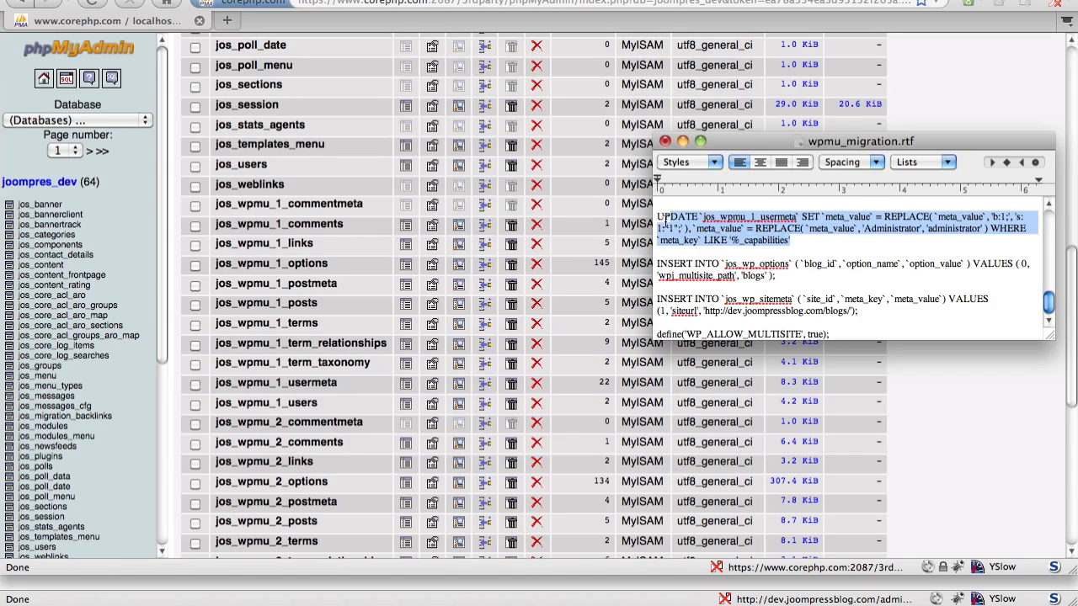
pyautogui.scroll(2, 657, 221)
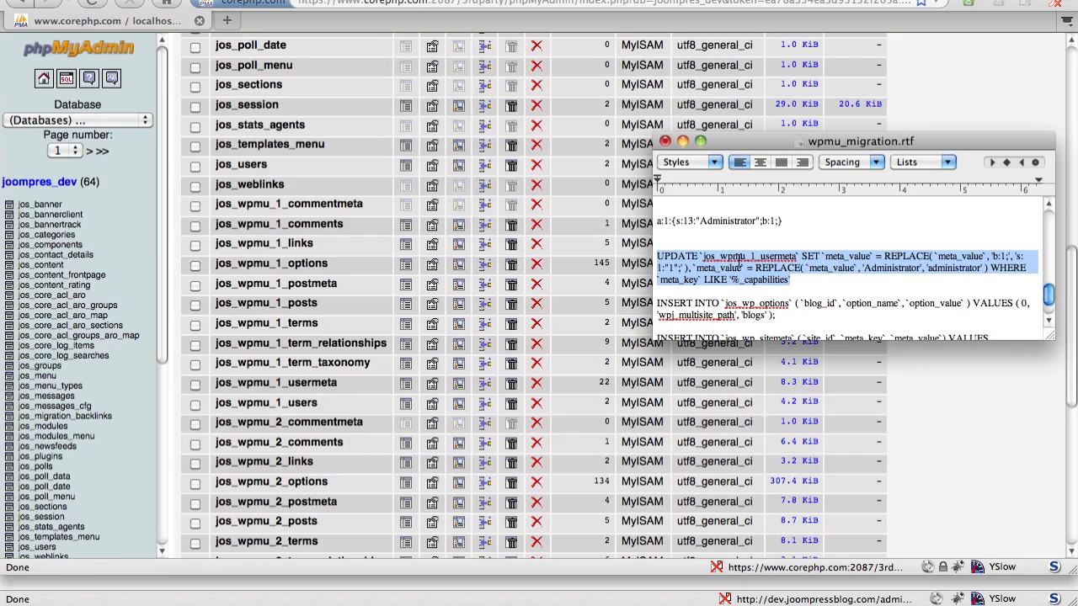
pyautogui.scroll(-2, 738, 261)
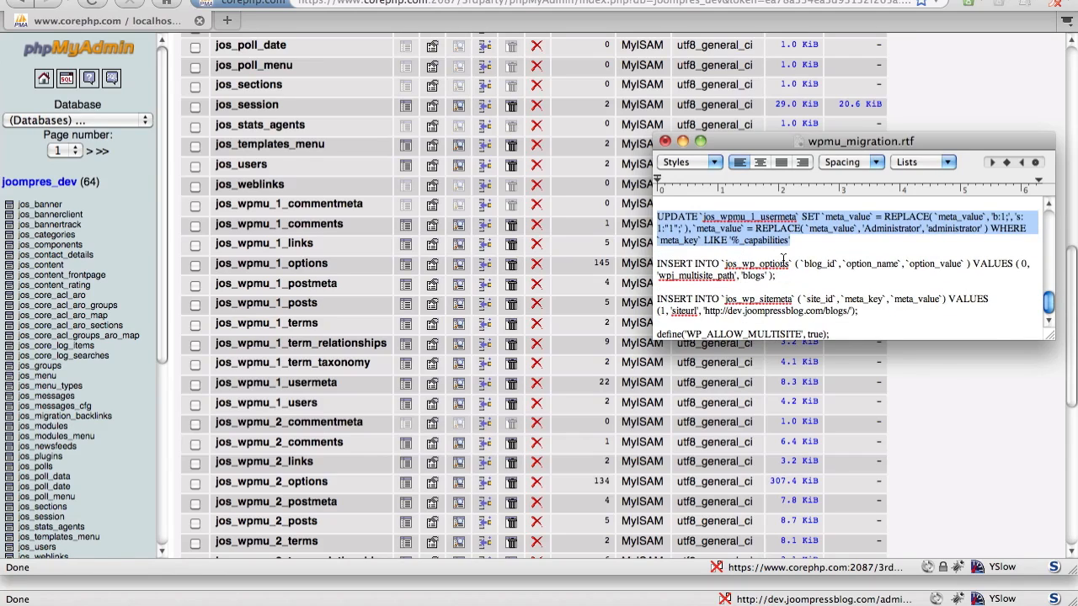
pyautogui.click(783, 262)
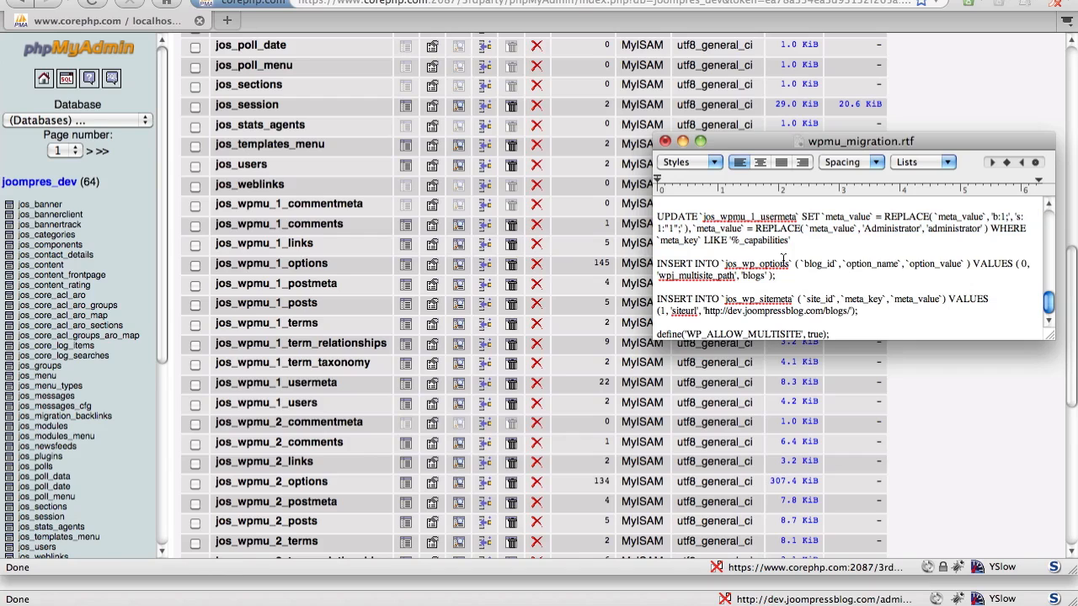
# Switch back to phpMyAdmin and paste the copied UPDATE query into the SQL query editor of the joompres_dev database.
pyautogui.click(368, 389)
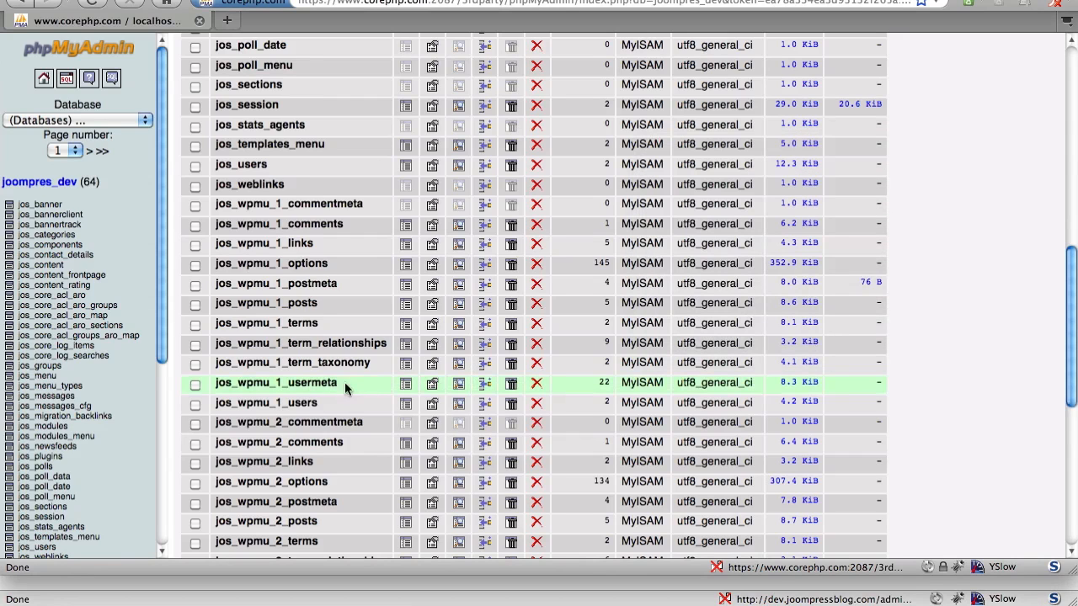
pyautogui.scroll(5, 341, 387)
pyautogui.scroll(10, 340, 388)
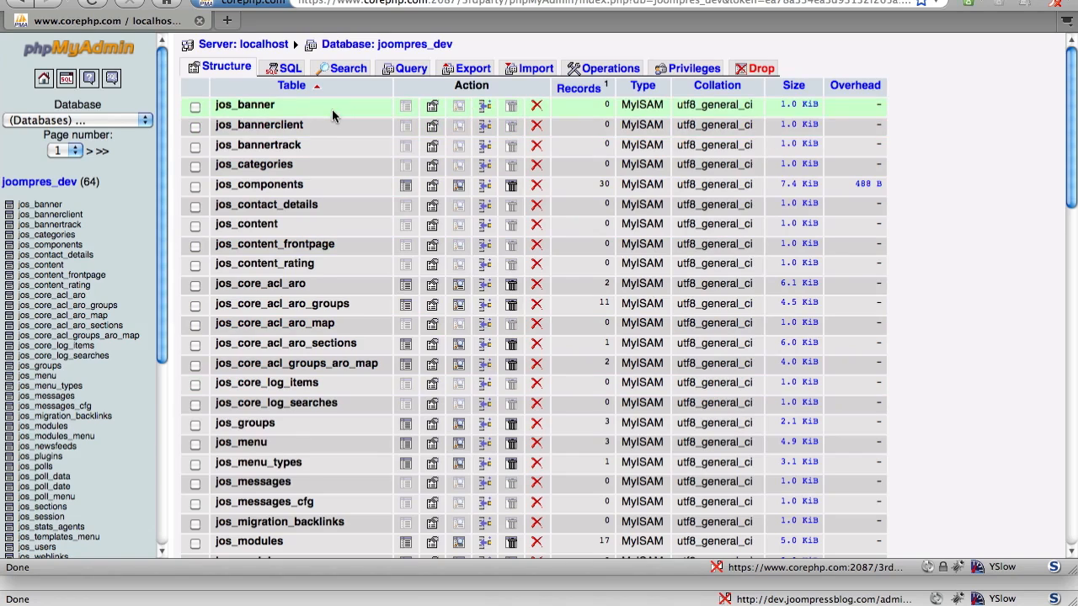
pyautogui.click(218, 71)
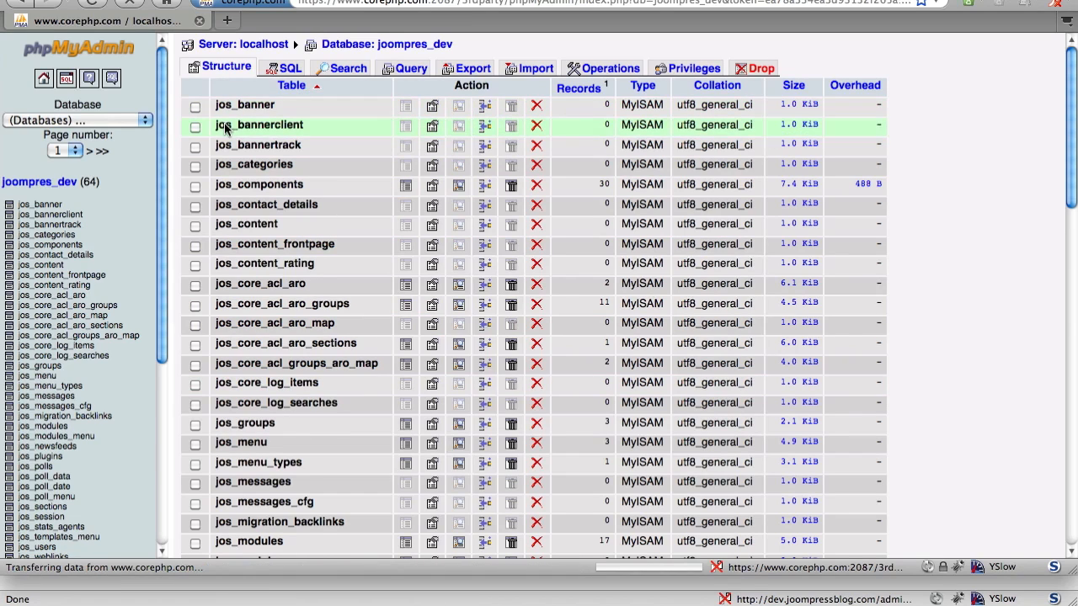
pyautogui.click(283, 69)
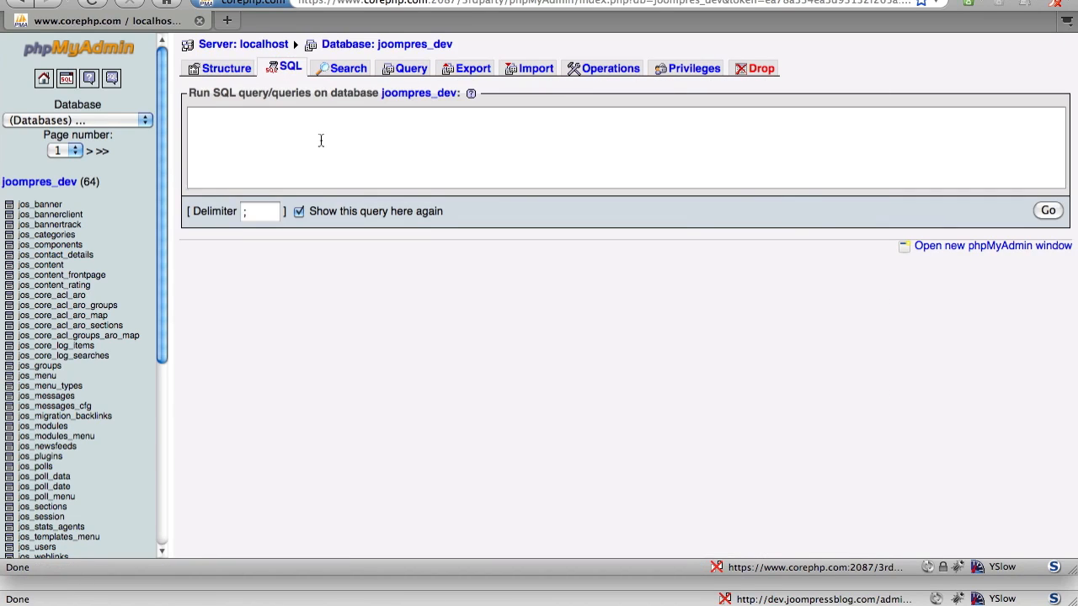
pyautogui.click(321, 139)
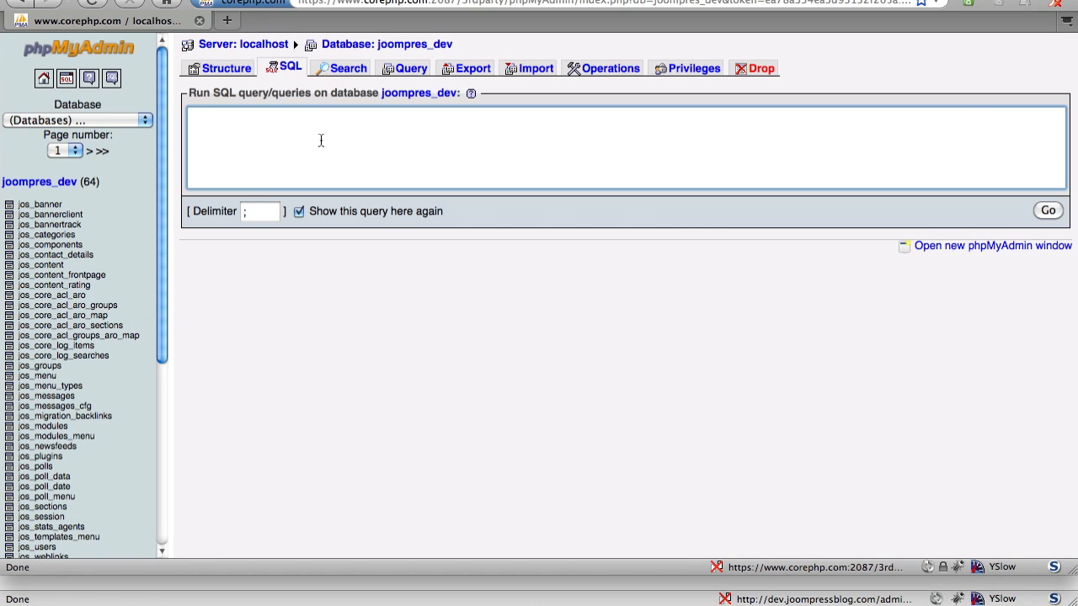
pyautogui.press('super+v')
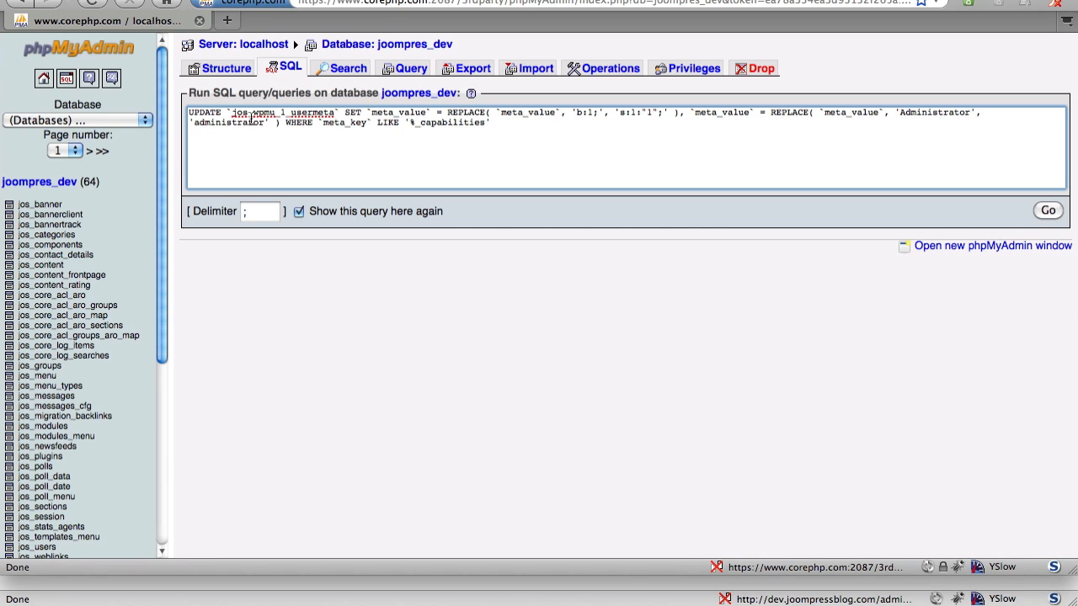
# Try the prefix 23423423 in place of jos_ in the query's table name, and restore the jos_ prefix.
pyautogui.moveTo(251, 117); pyautogui.dragTo(231, 118)
pyautogui.press('Left')
pyautogui.press('Delete')
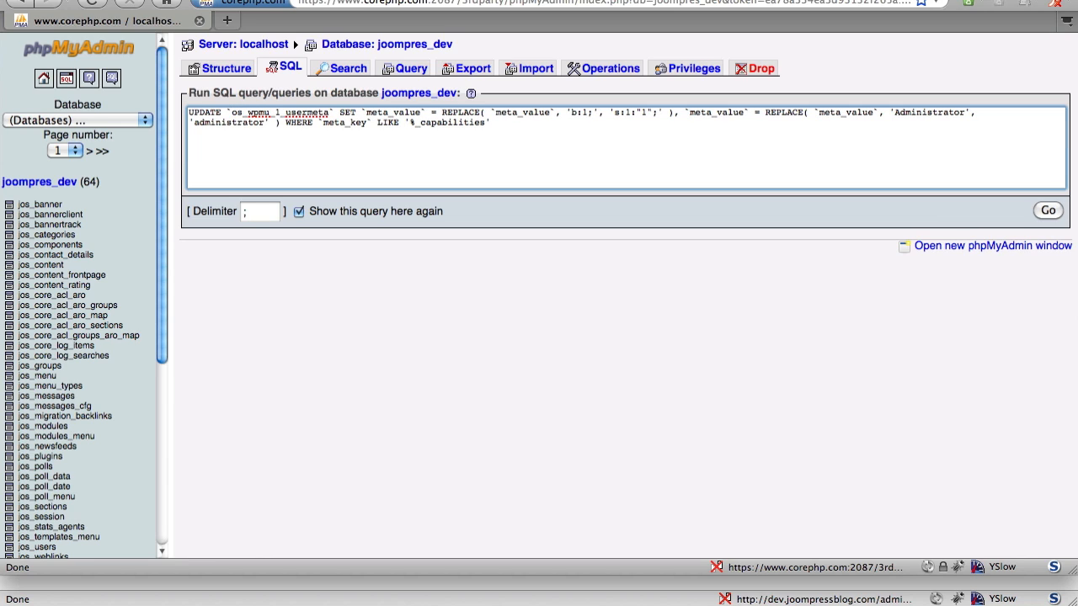
pyautogui.write('m')
pyautogui.press('Delete')
pyautogui.press('Delete')
pyautogui.press('BackSpace')
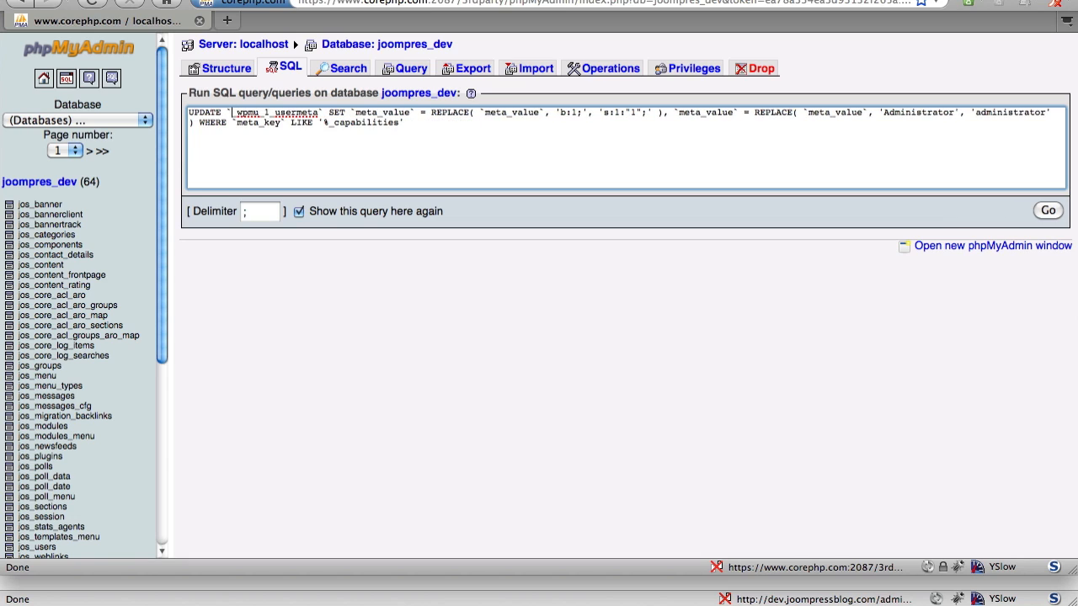
pyautogui.write('23423423')
pyautogui.press('BackSpace')
pyautogui.press('BackSpace')
pyautogui.press('BackSpace')
pyautogui.press('BackSpace')
pyautogui.press('BackSpace')
pyautogui.press('BackSpace')
pyautogui.press('BackSpace')
pyautogui.press('BackSpace')
pyautogui.write('jos_')
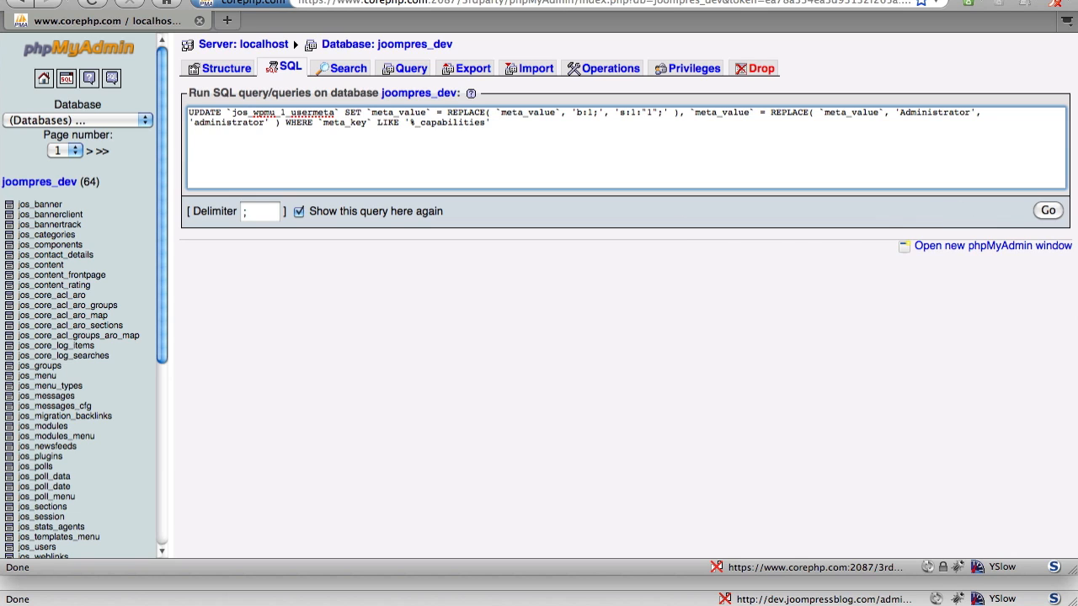
# Run the UPDATE query for jos_wpmu_1_usermeta on the joompres_dev database.
pyautogui.click(1049, 212)
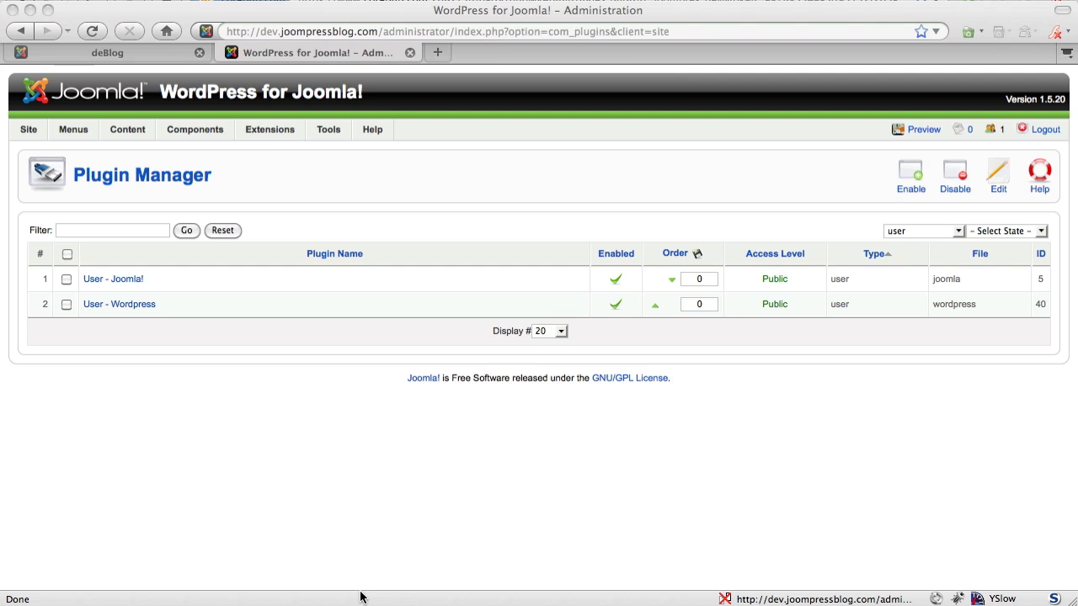
# Switch to the Joomla administration window and open the WordPress component.
pyautogui.click(365, 599)
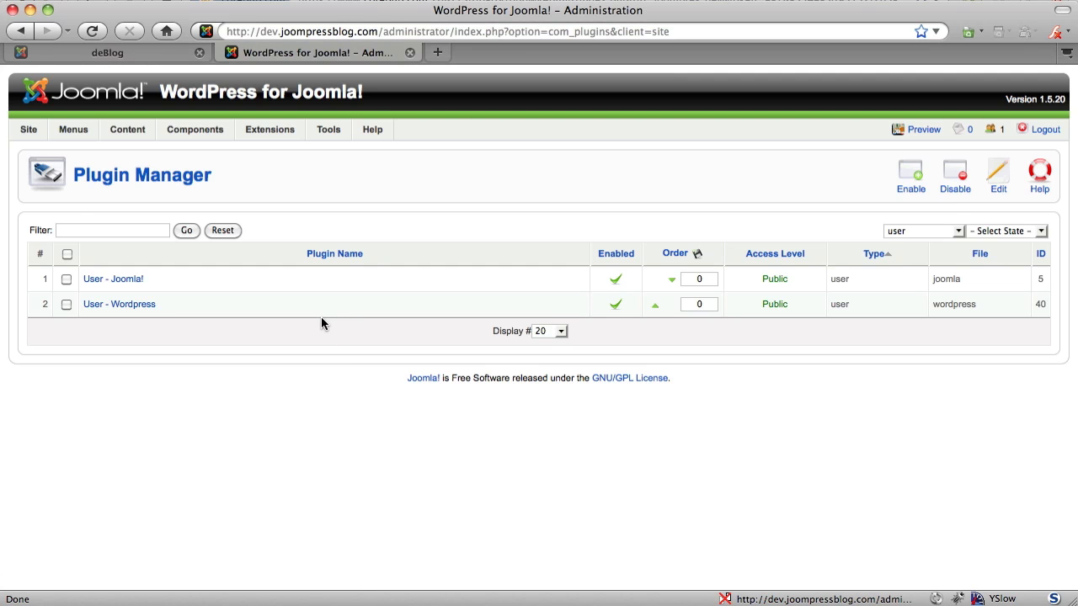
pyautogui.moveTo(212, 132)
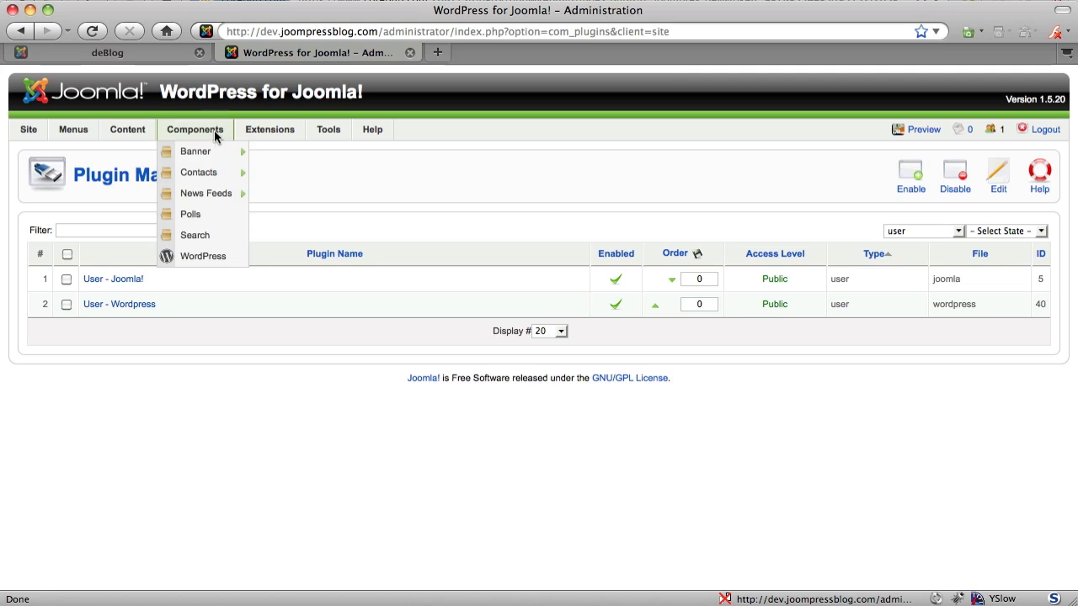
pyautogui.click(211, 254)
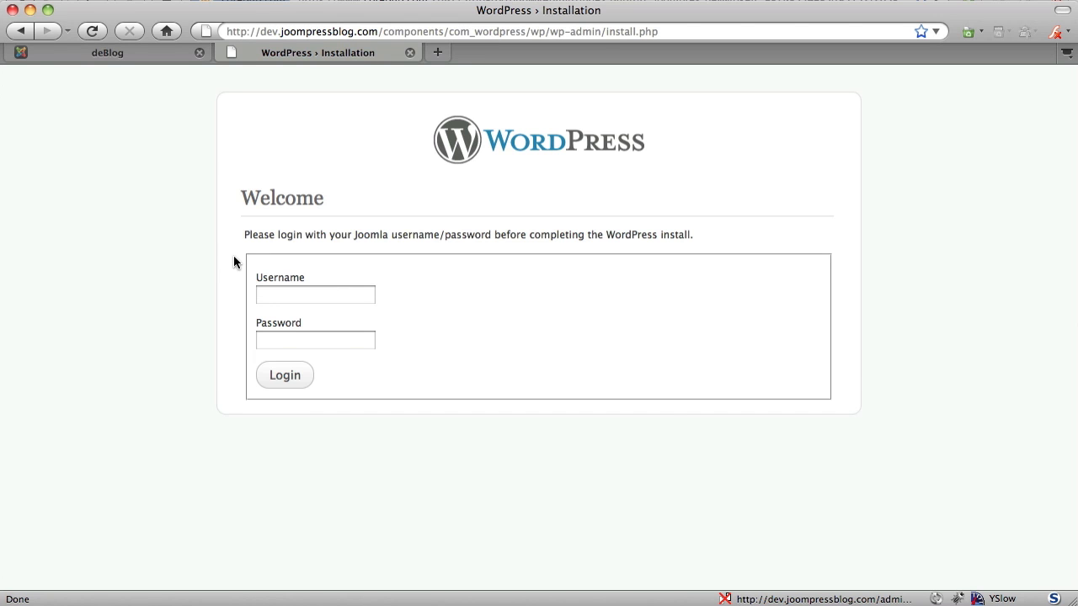
# Switch to wp-config.php in the text editor, set WPJ_DB_PREFIX to 'wpmu_1_' and save the file.
pyautogui.press('super+Tab')
pyautogui.press('super+Tab')
pyautogui.press('super+Tab')
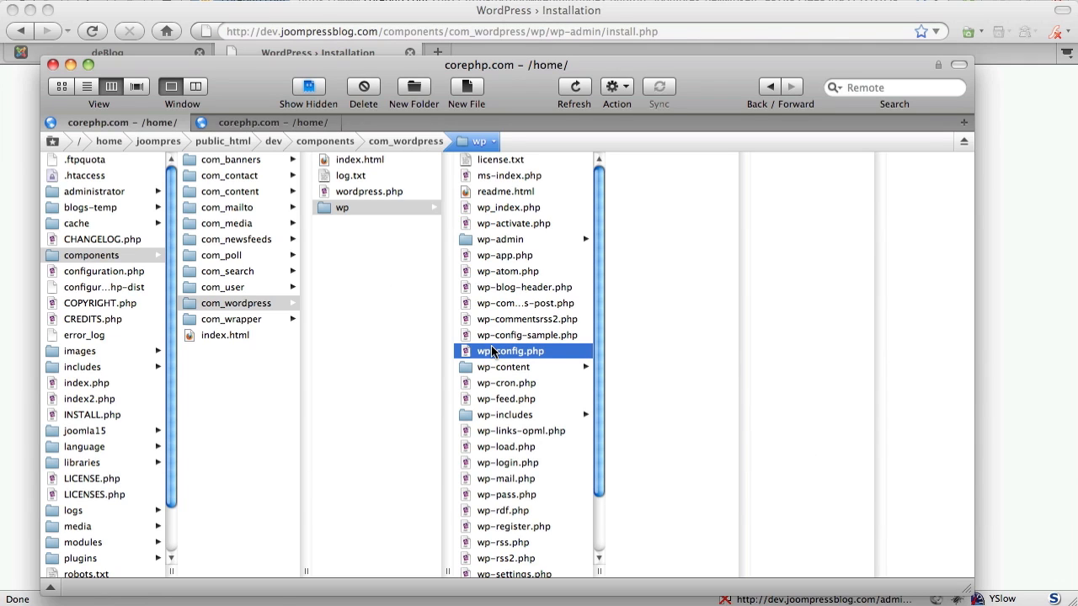
pyautogui.press('super+Tab')
pyautogui.press('super+Tab')
pyautogui.press('super+Tab')
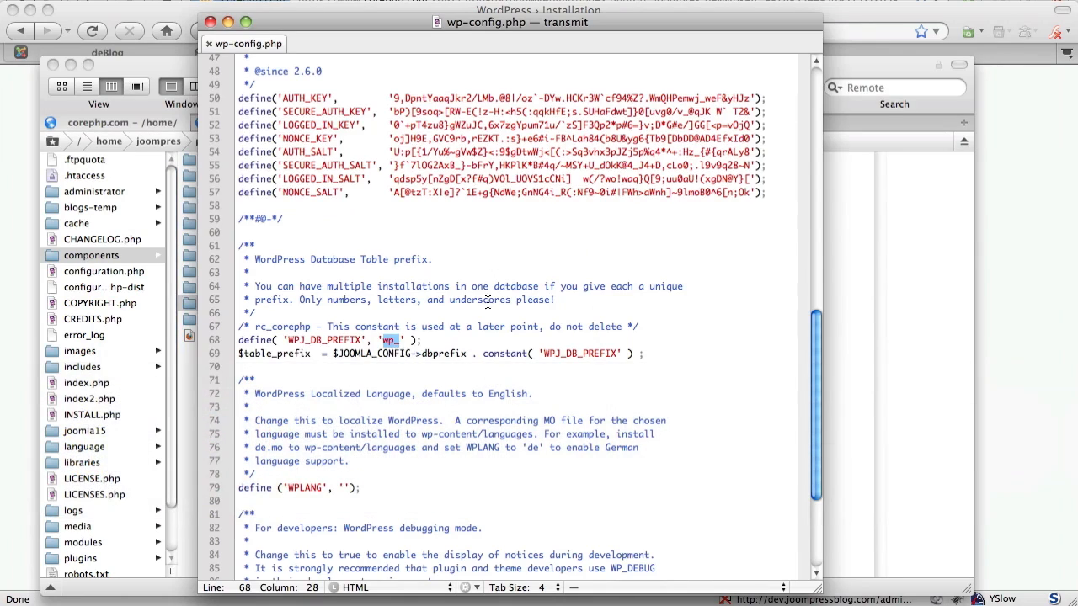
pyautogui.click(483, 302)
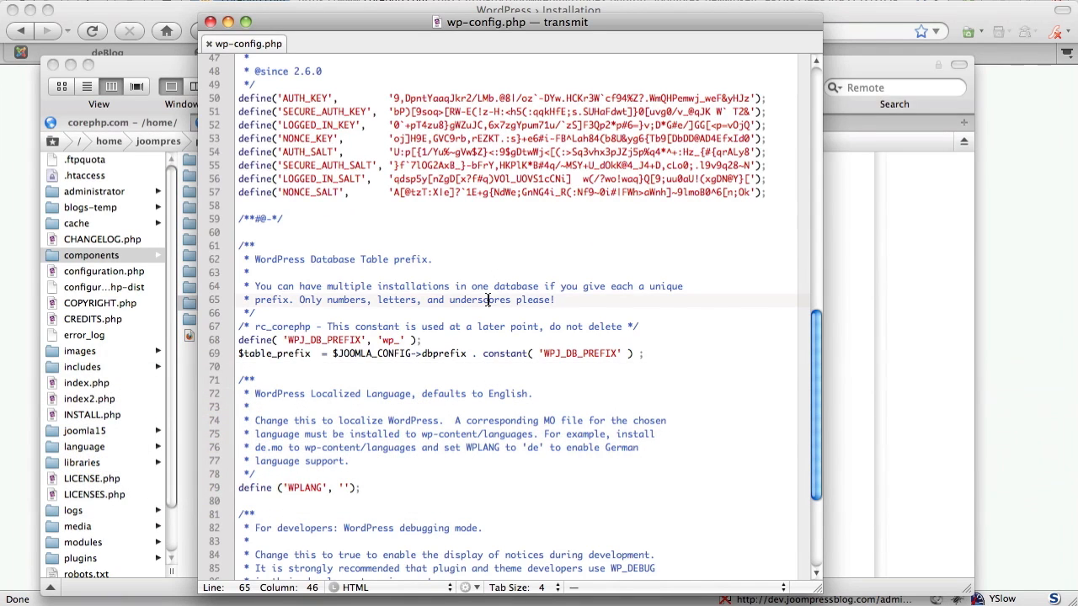
pyautogui.click(392, 342)
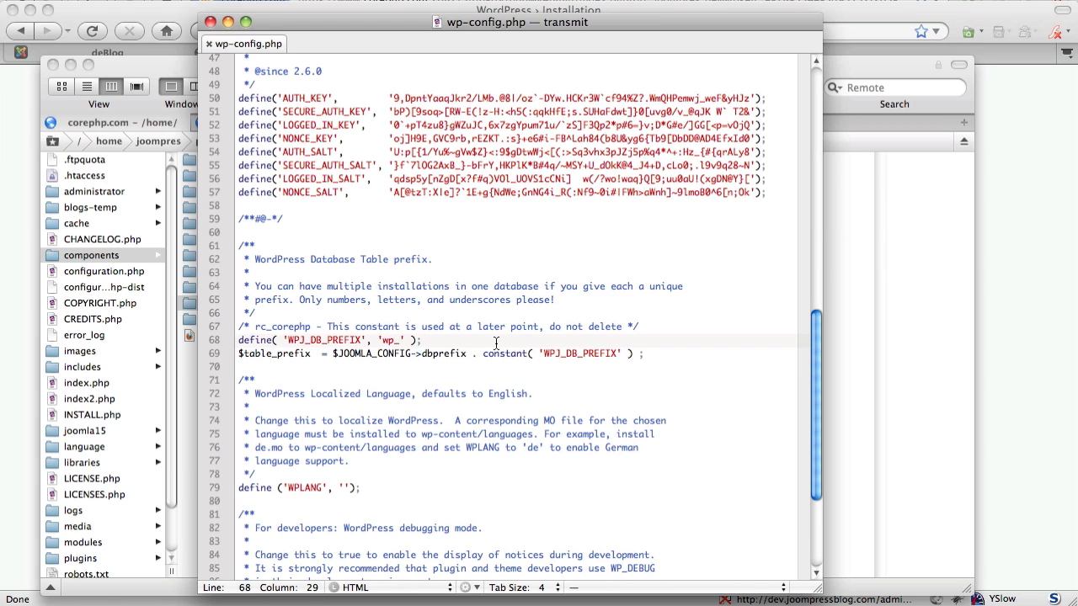
pyautogui.write('mu_1')
pyautogui.press('Right')
pyautogui.press('super+s')
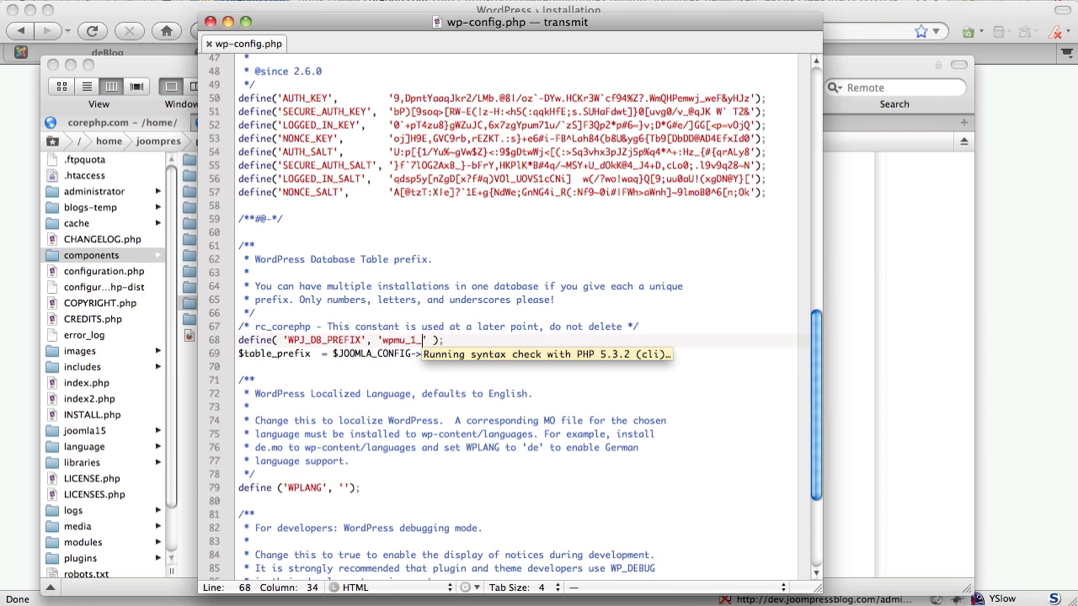
# Return to the Joomla administration in the browser, open the WordPress component and upgrade its database, continuing to the dashboard.
pyautogui.click(335, 7)
pyautogui.click(16, 34)
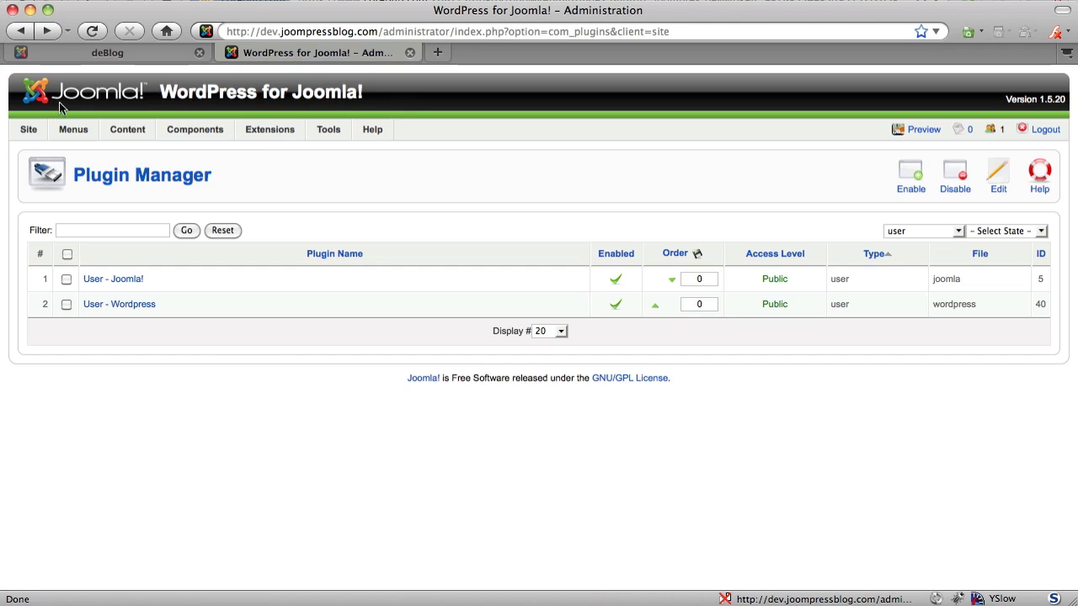
pyautogui.moveTo(177, 123)
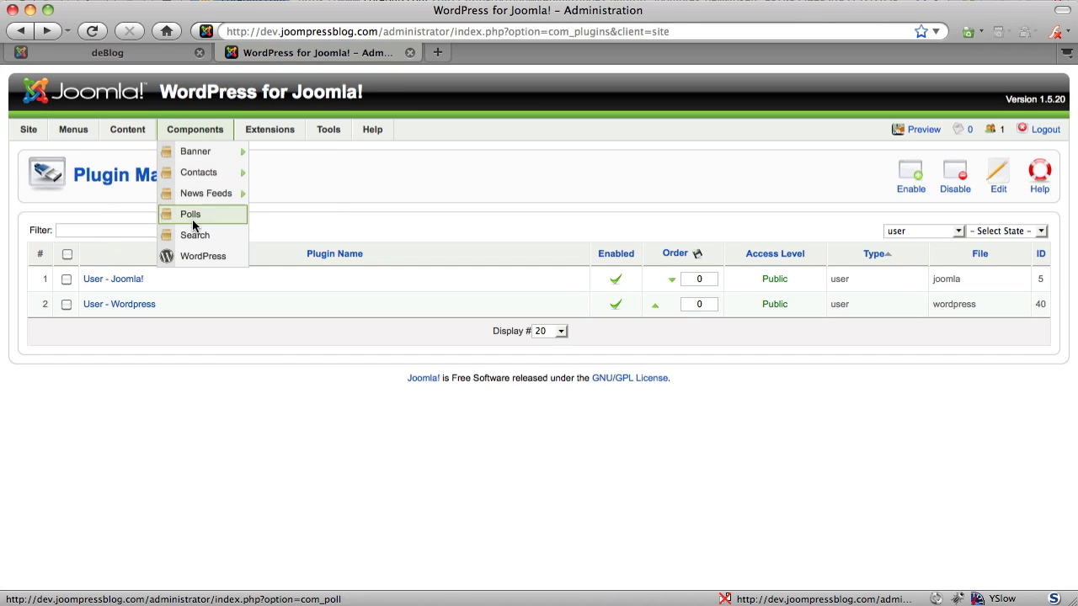
pyautogui.click(195, 255)
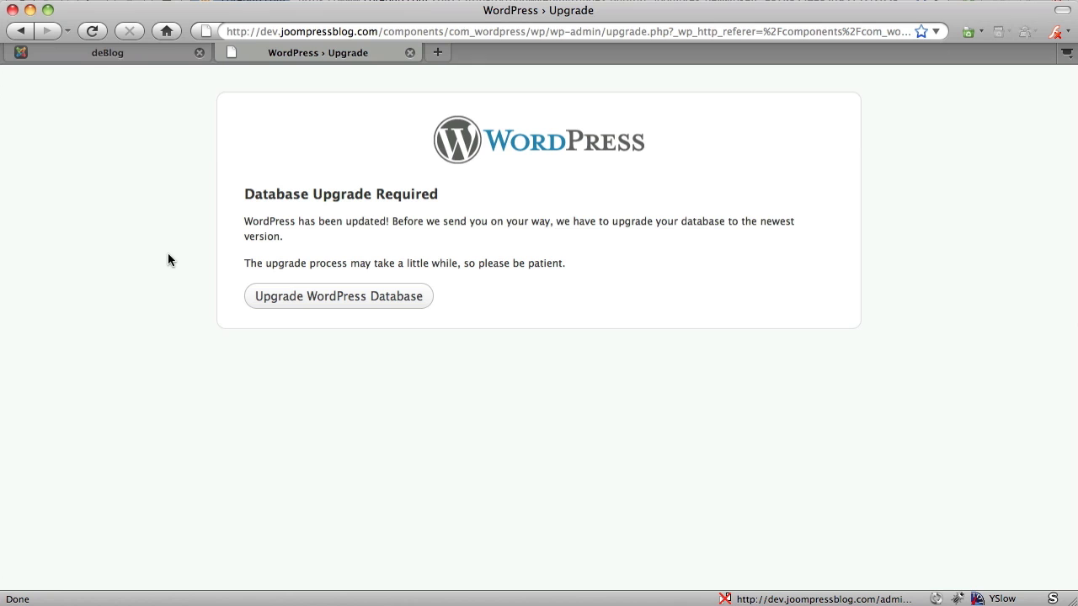
pyautogui.click(263, 294)
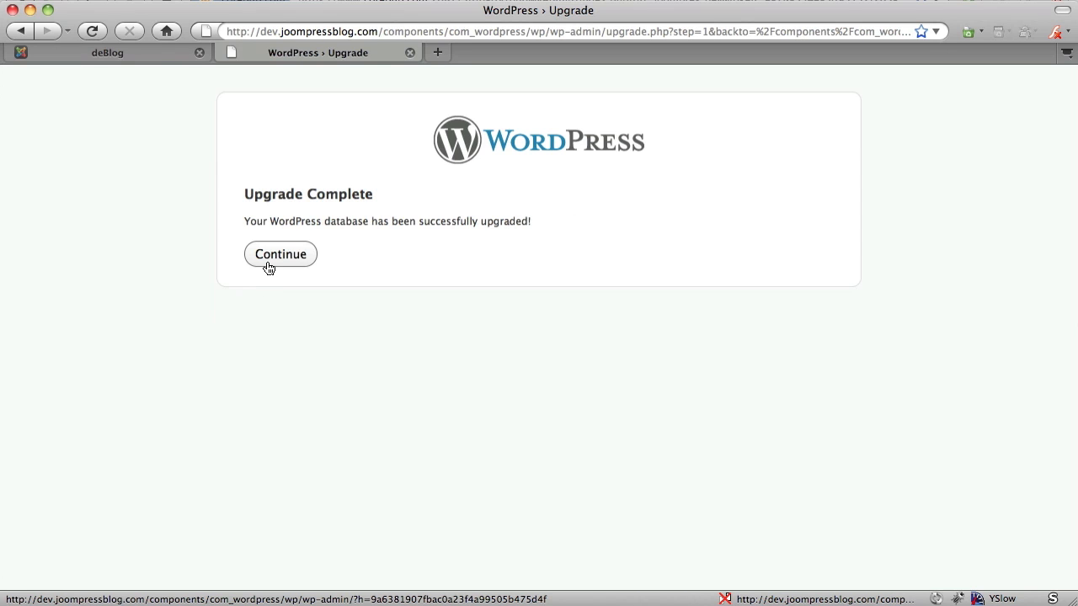
pyautogui.click(268, 267)
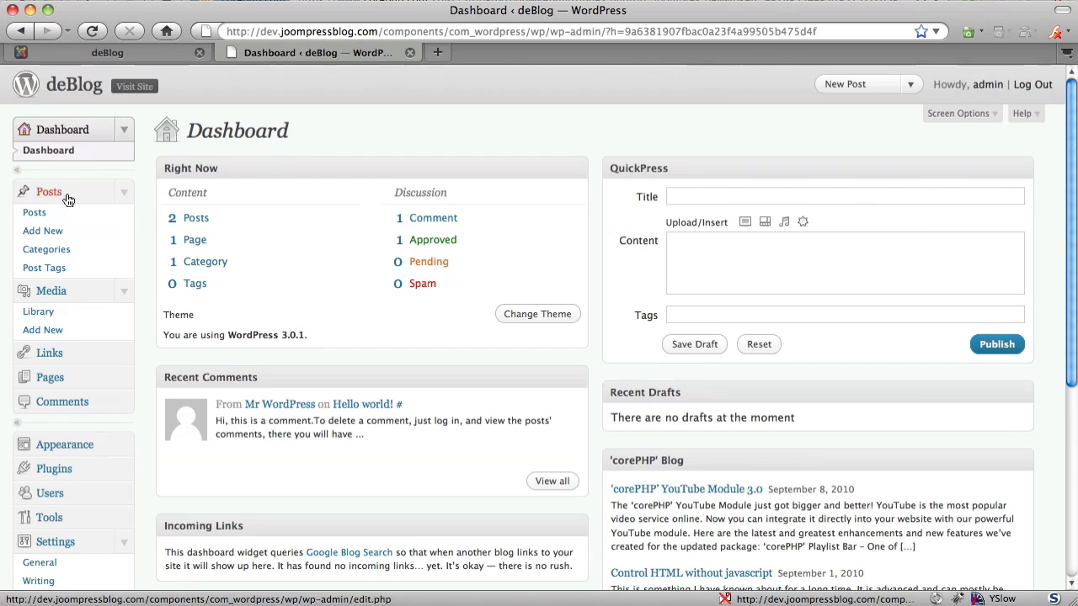
pyautogui.scroll(-5, 67, 201)
pyautogui.scroll(5, 68, 200)
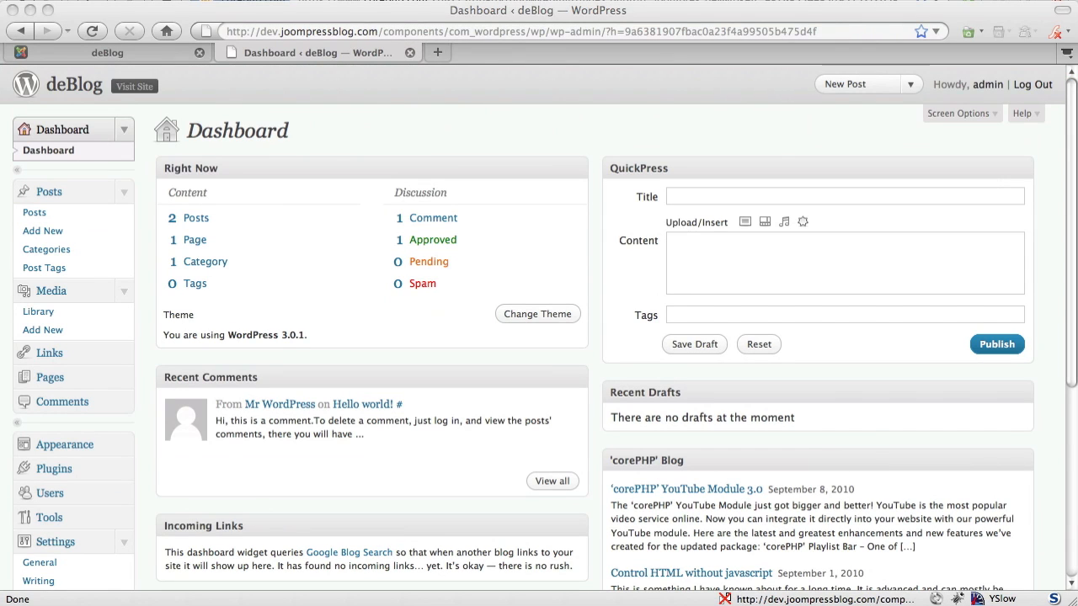
pyautogui.click(599, 437)
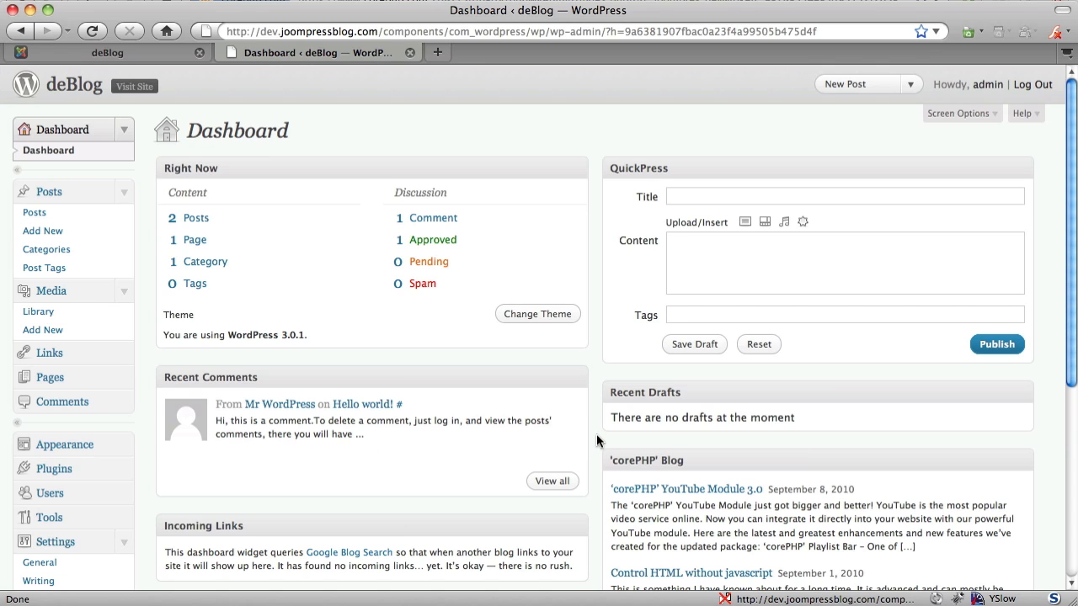
# Switch to the Transmit file transfer window and open the remote folder components/com_wordpress/wp/wp-content/plugins.
pyautogui.press('super+Tab')
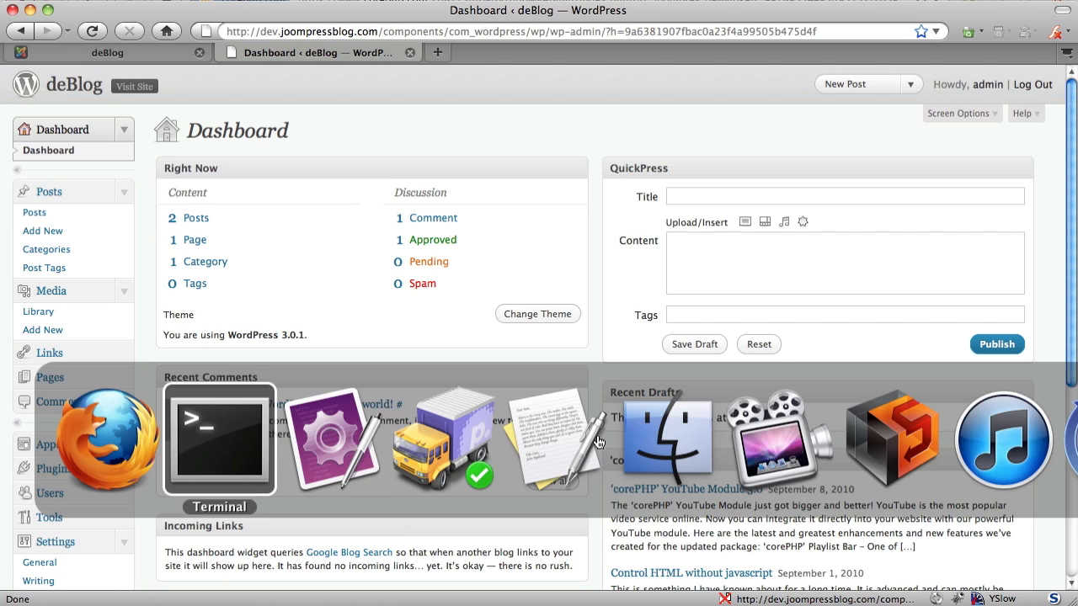
pyautogui.press('super+Tab')
pyautogui.press('super+Tab')
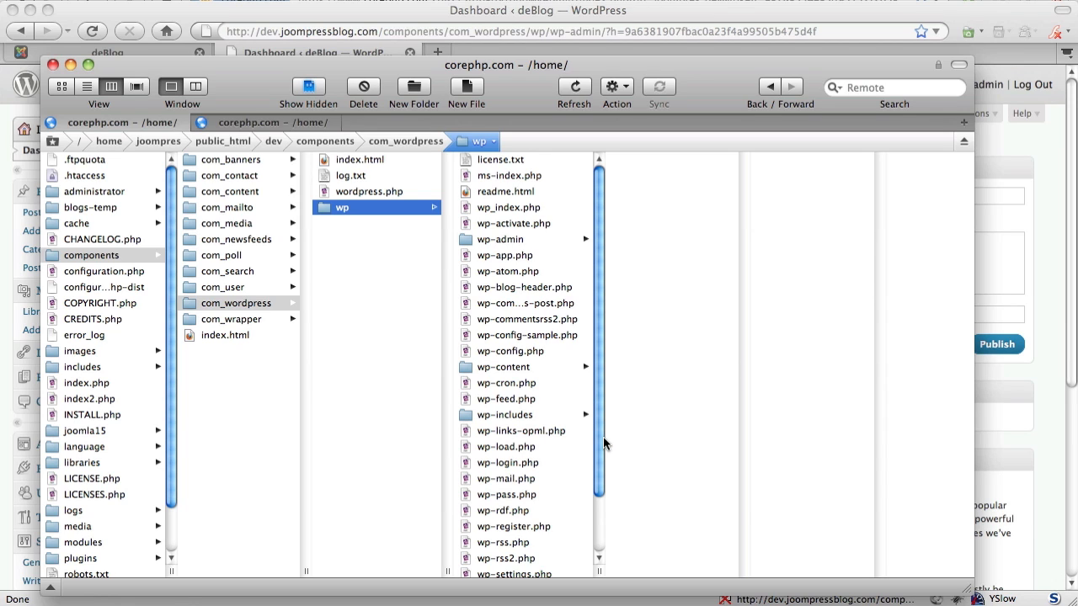
pyautogui.click(122, 276)
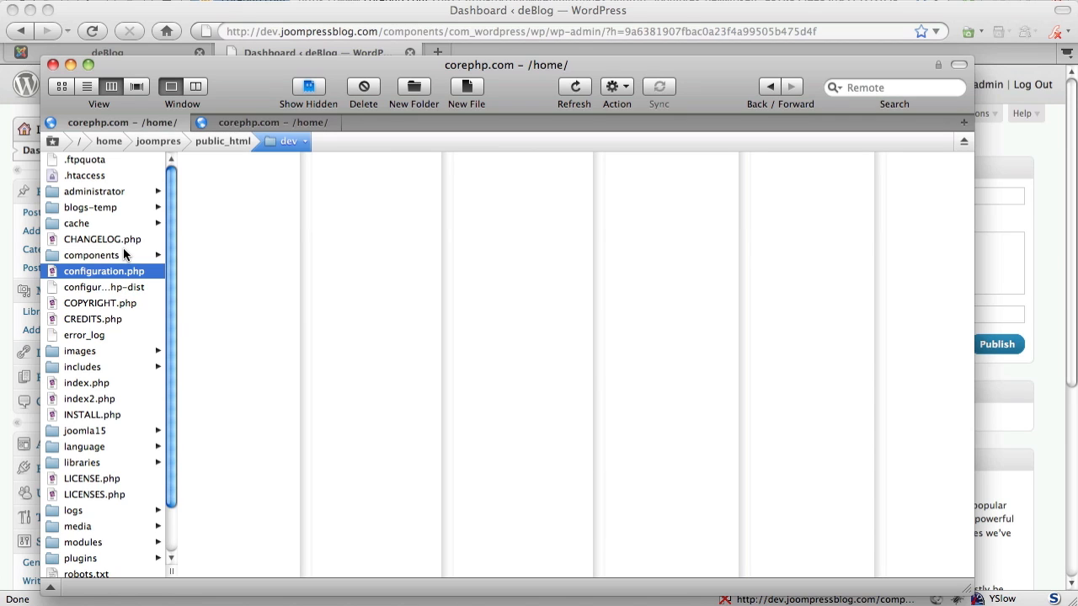
pyautogui.click(123, 255)
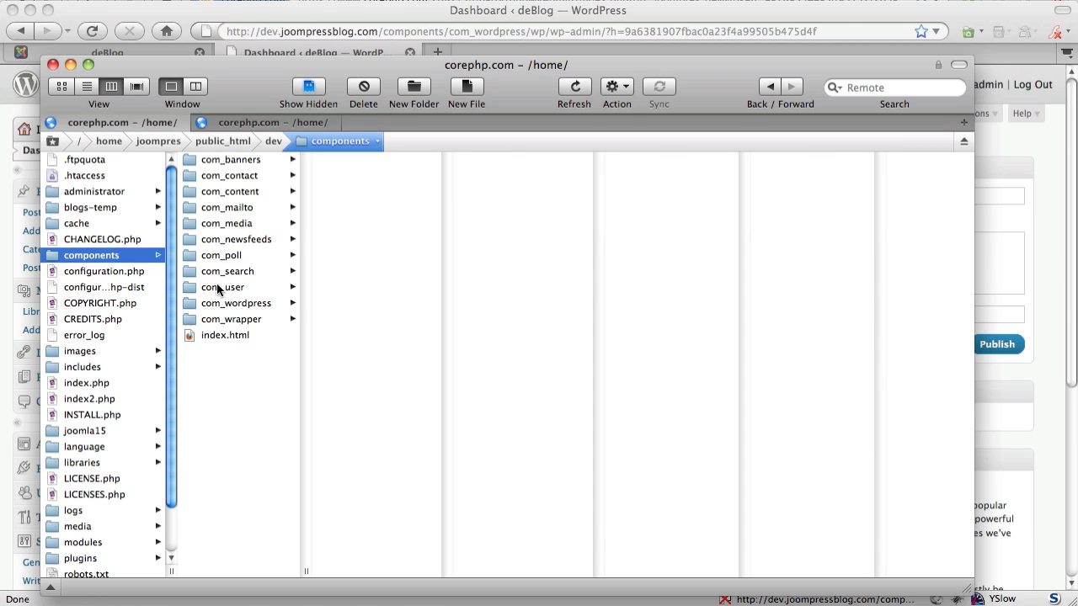
pyautogui.click(241, 303)
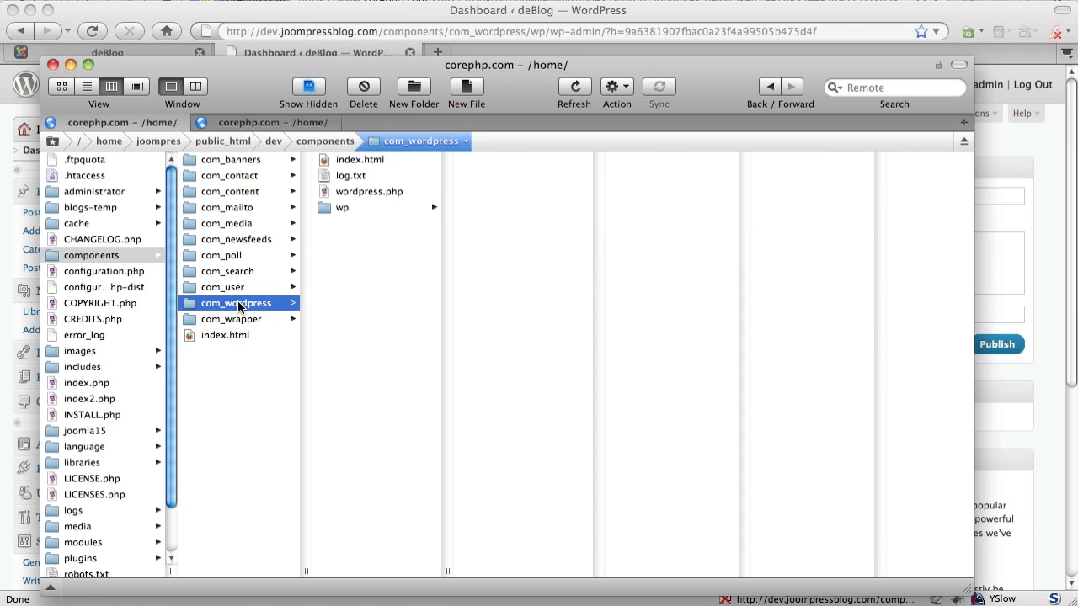
pyautogui.click(344, 209)
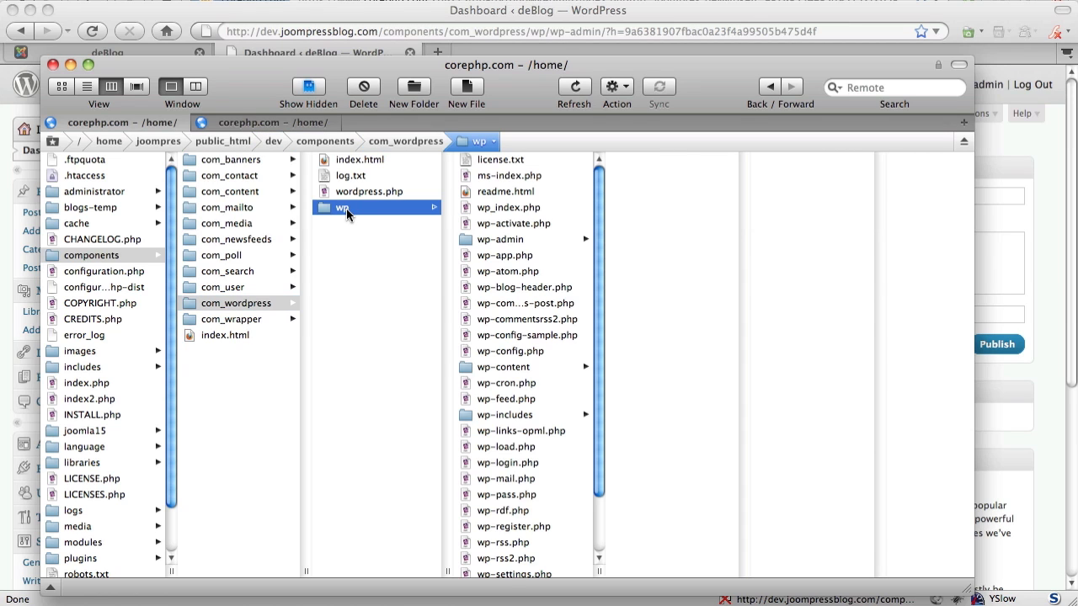
pyautogui.click(484, 367)
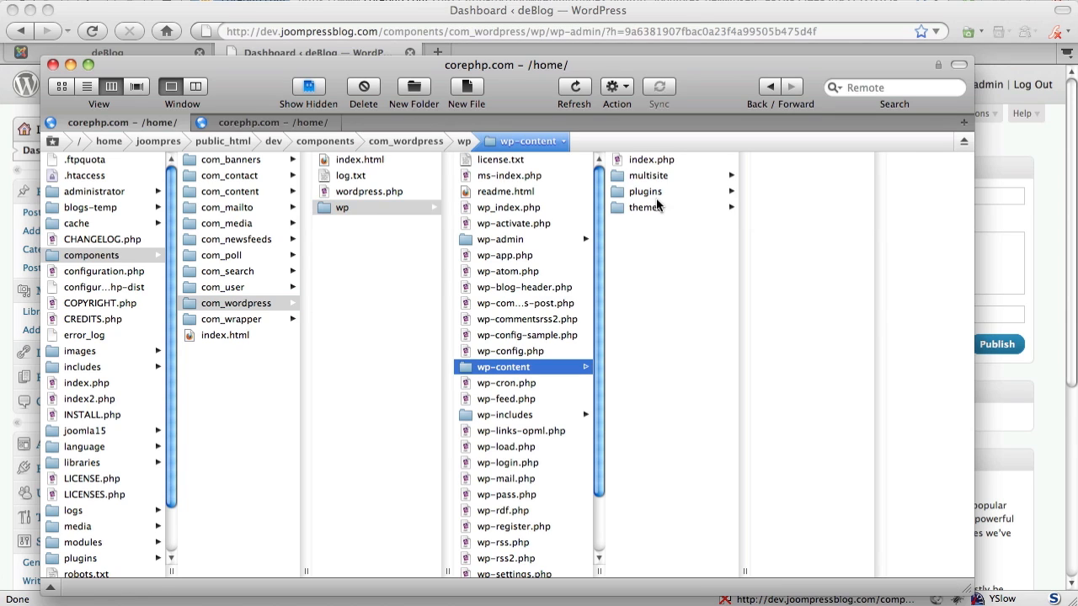
pyautogui.click(646, 193)
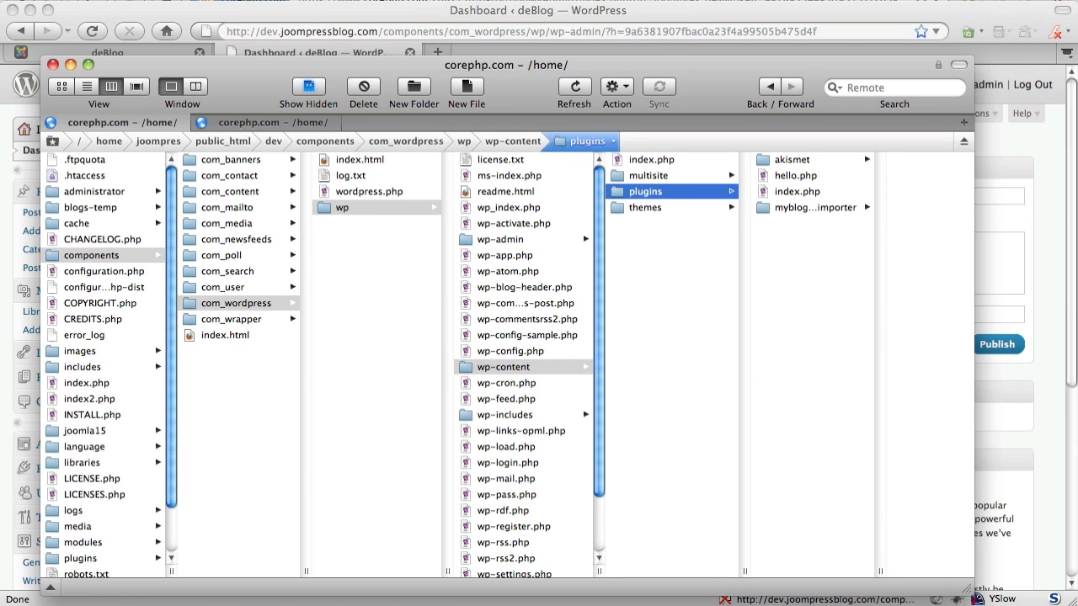
# Upload prefix-changer.php into the remote plugins folder.
pyautogui.moveTo(935, 514); pyautogui.dragTo(833, 422)
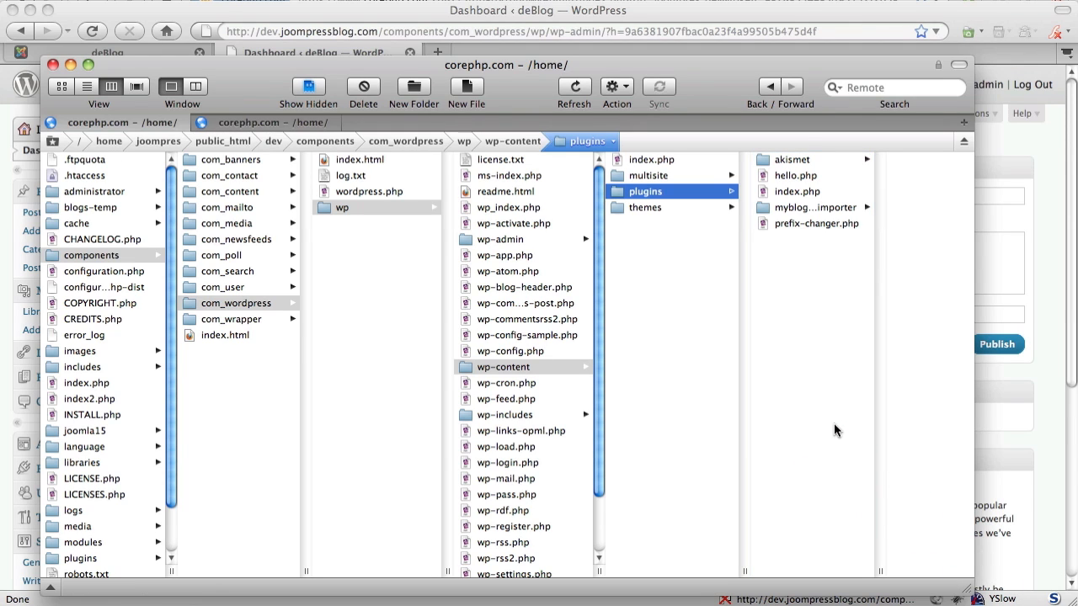
pyautogui.click(800, 226)
pyautogui.click(806, 224)
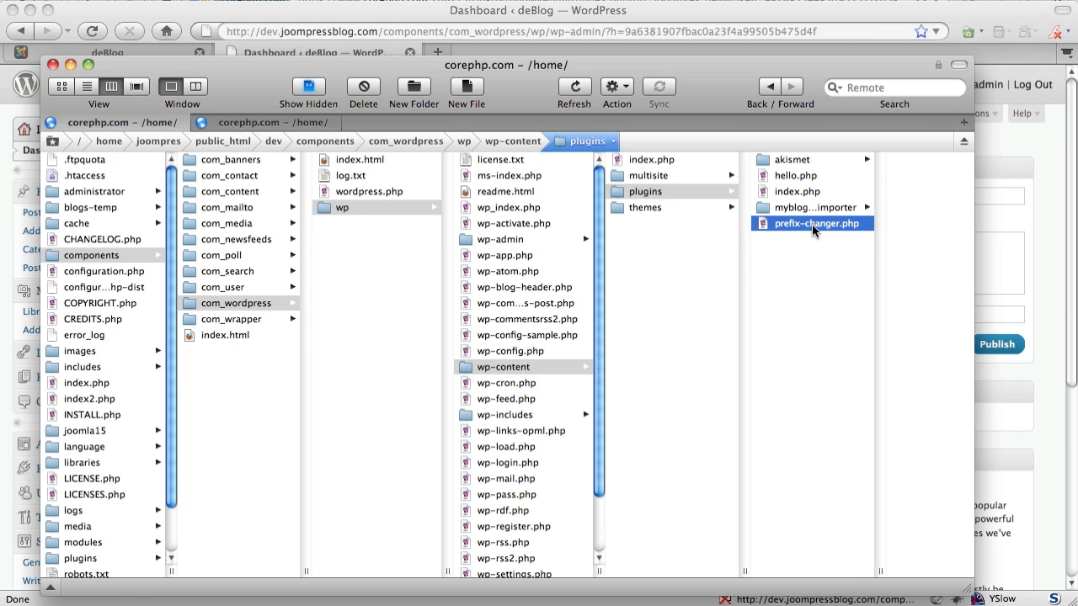
# Return to the WordPress dashboard in the browser and activate the WP table_prefix changer plugin.
pyautogui.click(1003, 133)
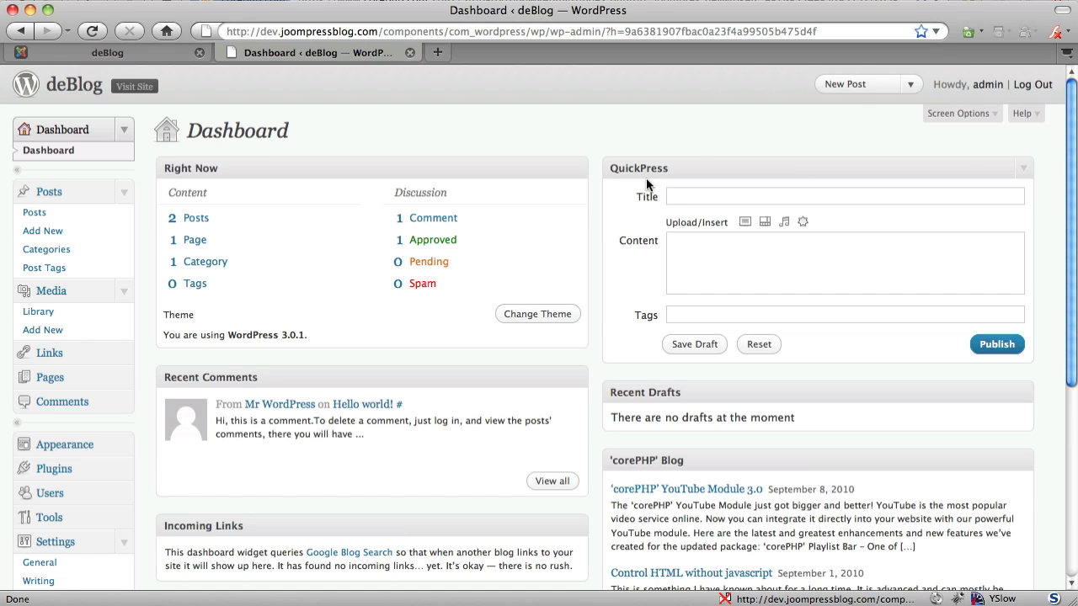
pyautogui.scroll(-1, 645, 181)
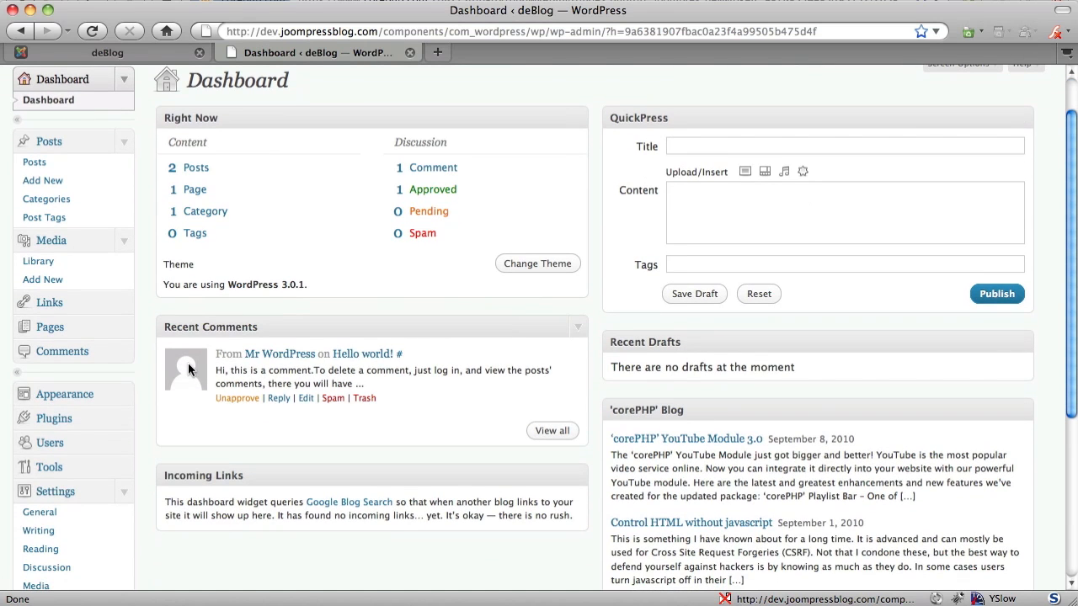
pyautogui.click(92, 403)
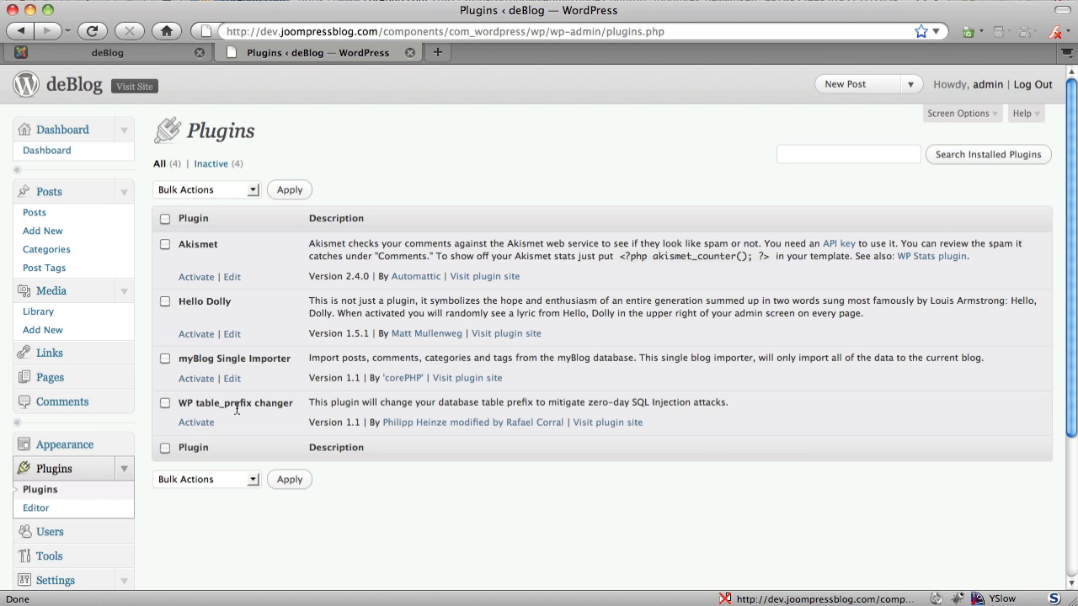
pyautogui.click(193, 424)
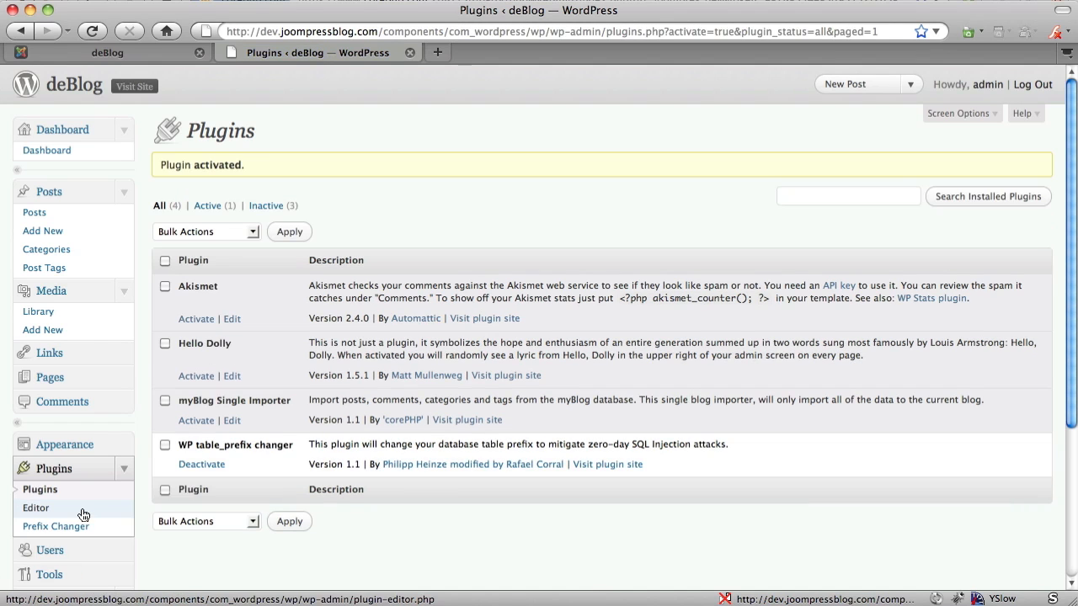
# Run the table renaming from the WP Prefix Changer page and review its list of renamed tables and changed settings.
pyautogui.click(85, 531)
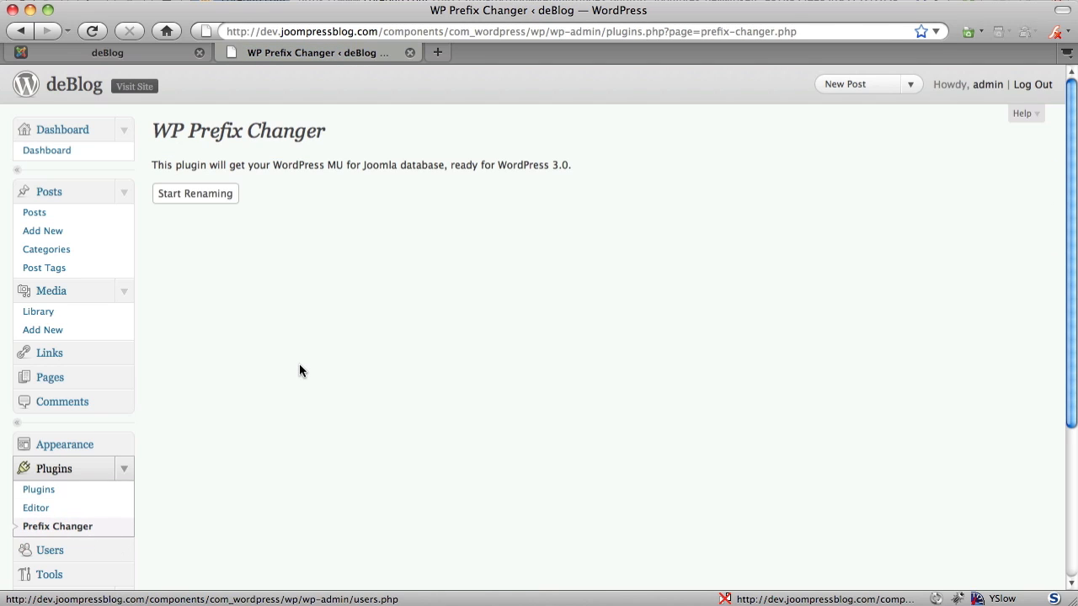
pyautogui.click(167, 194)
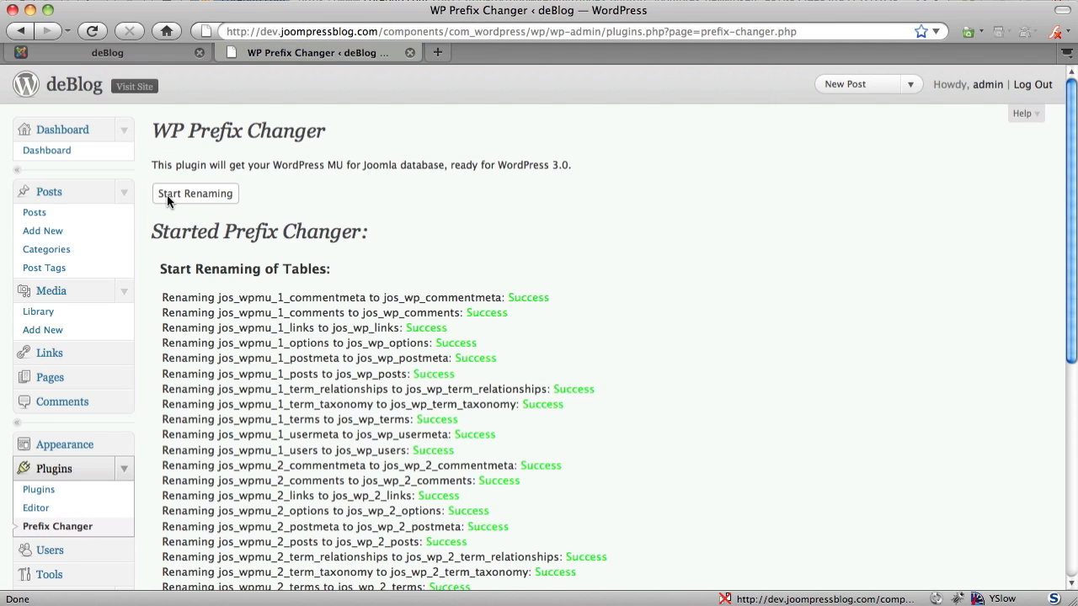
pyautogui.scroll(-8, 323, 312)
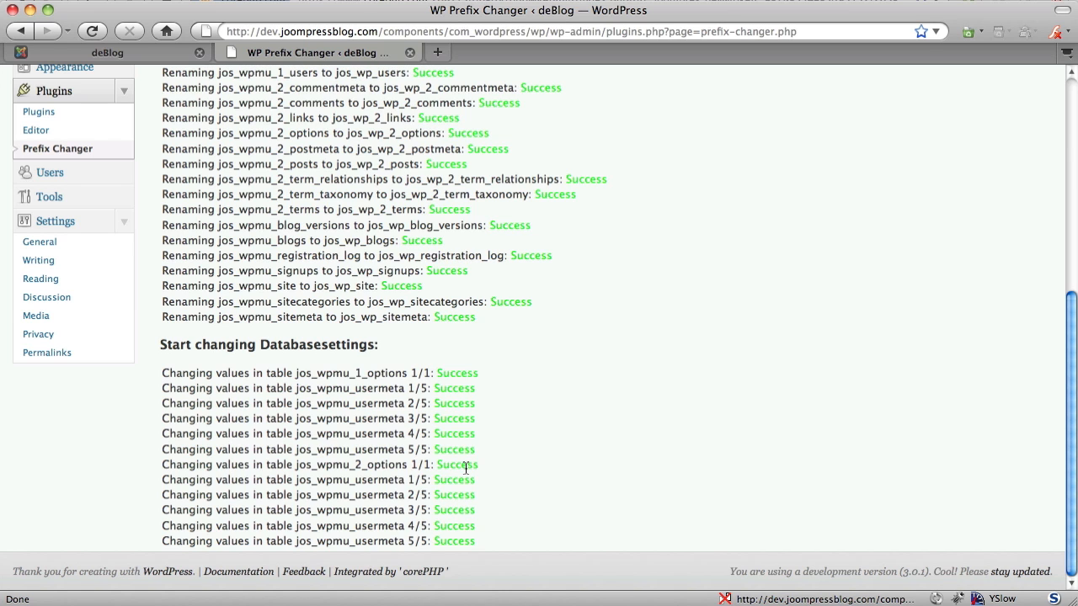
pyautogui.scroll(7, 513, 546)
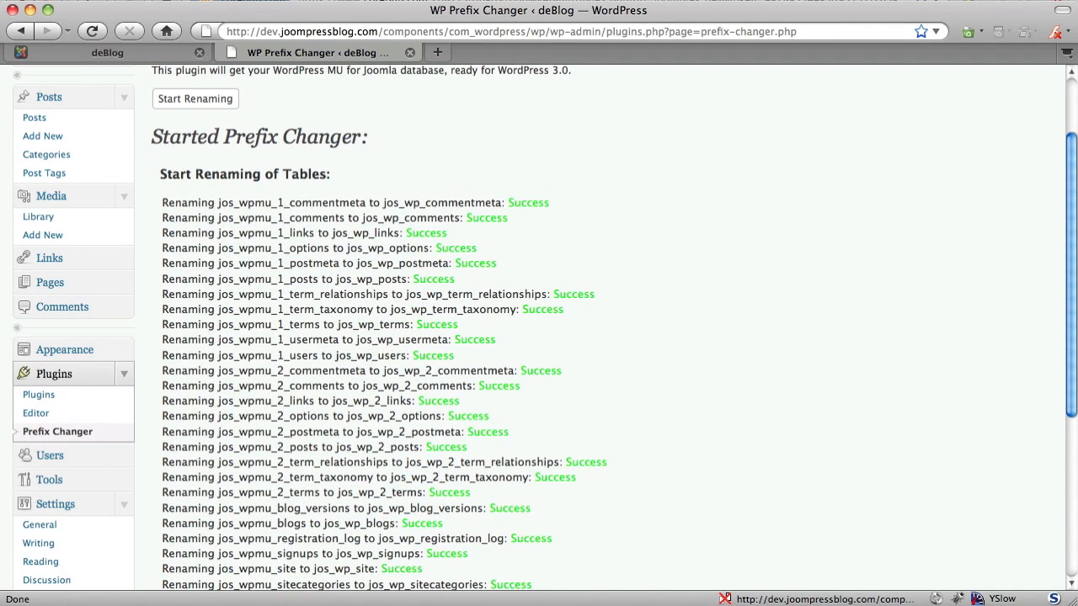
# Switch to the phpMyAdmin window and examine the joompres_dev table list for the prefixes of the WordPress tables.
pyautogui.press('super+grave')
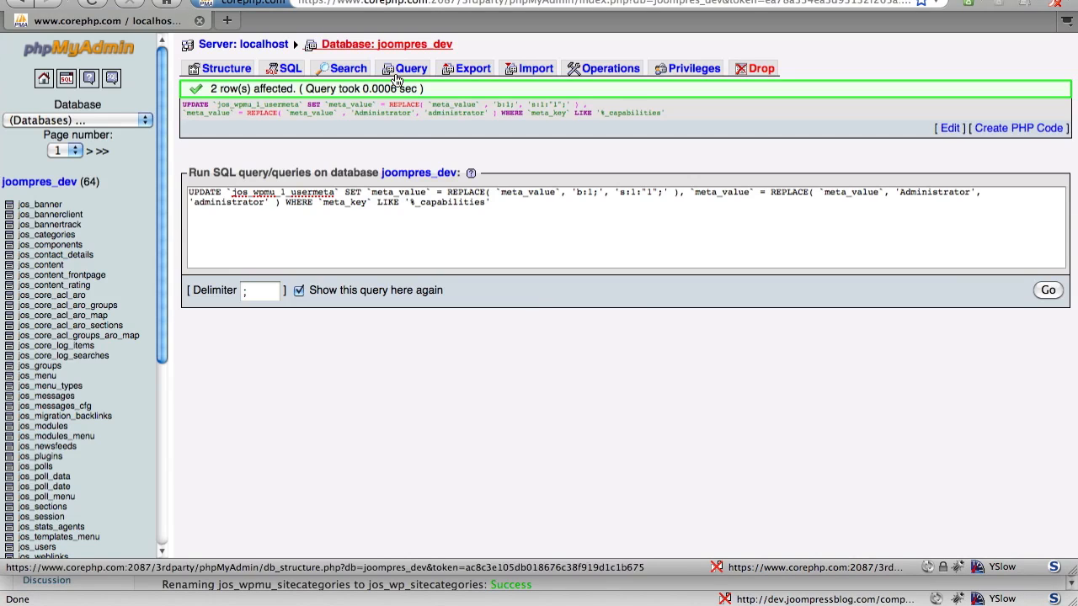
pyautogui.click(366, 52)
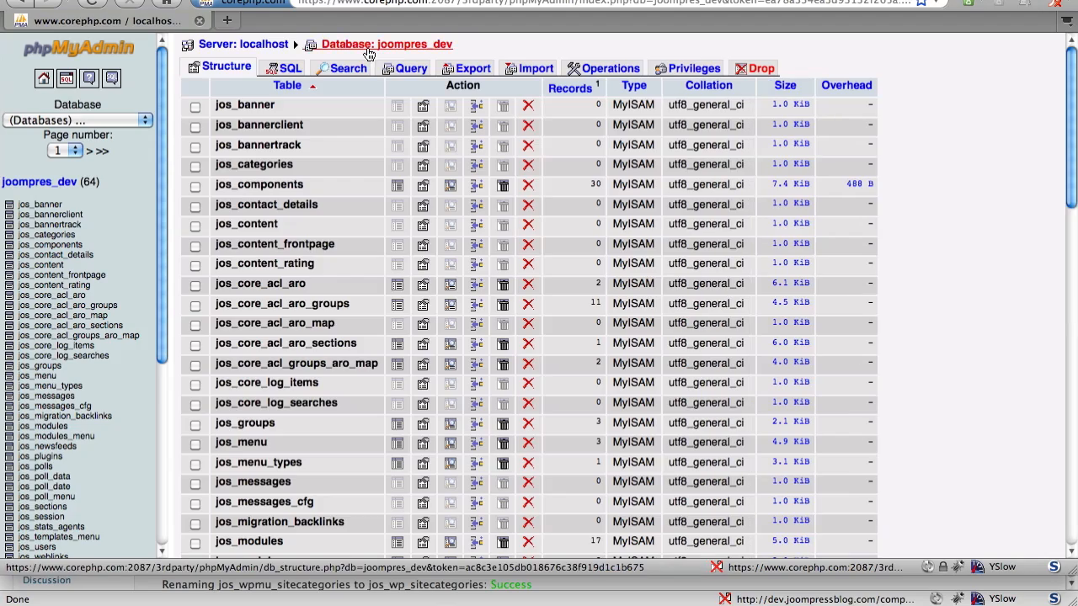
pyautogui.scroll(-10, 369, 86)
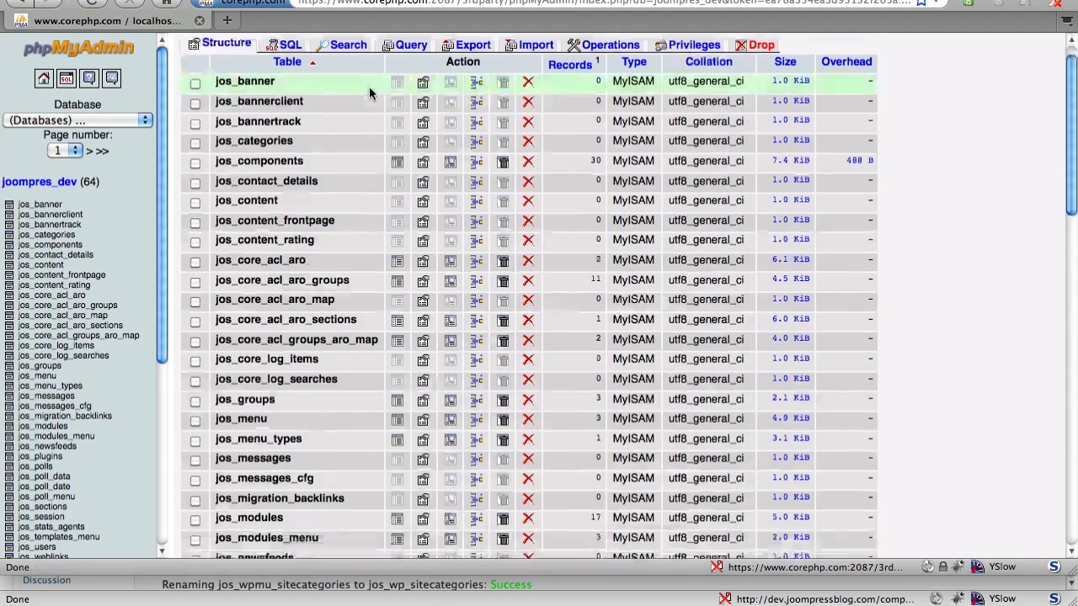
pyautogui.scroll(-3, 369, 88)
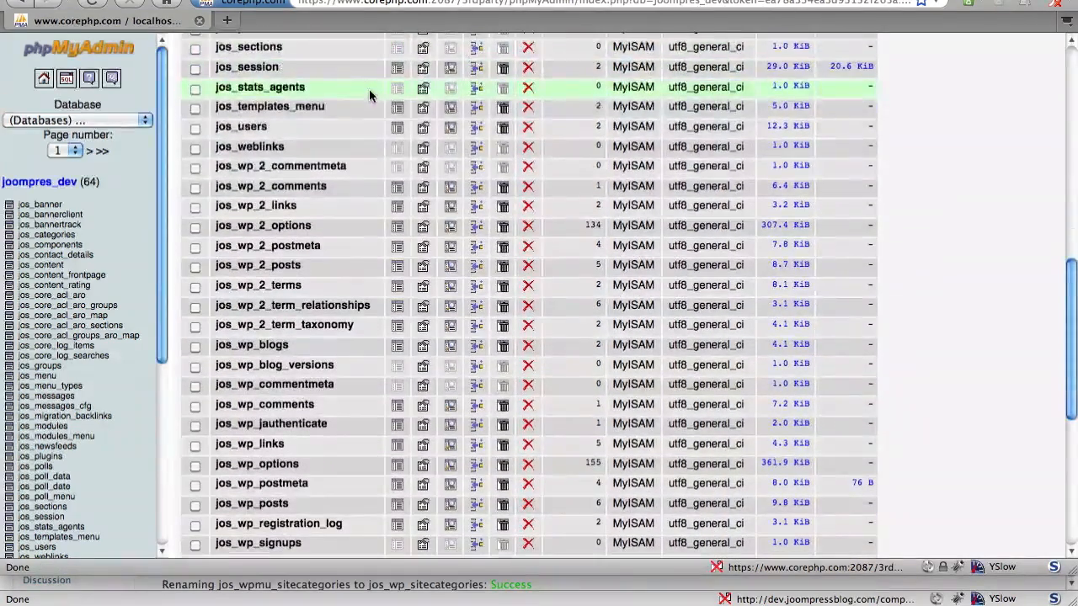
pyautogui.click(255, 170)
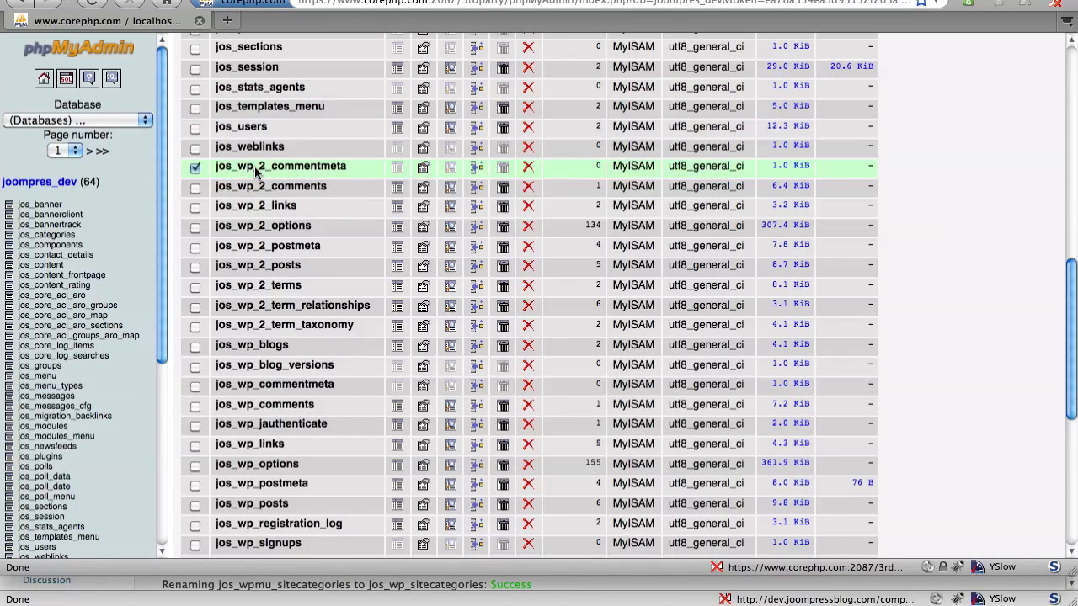
pyautogui.doubleClick(255, 170)
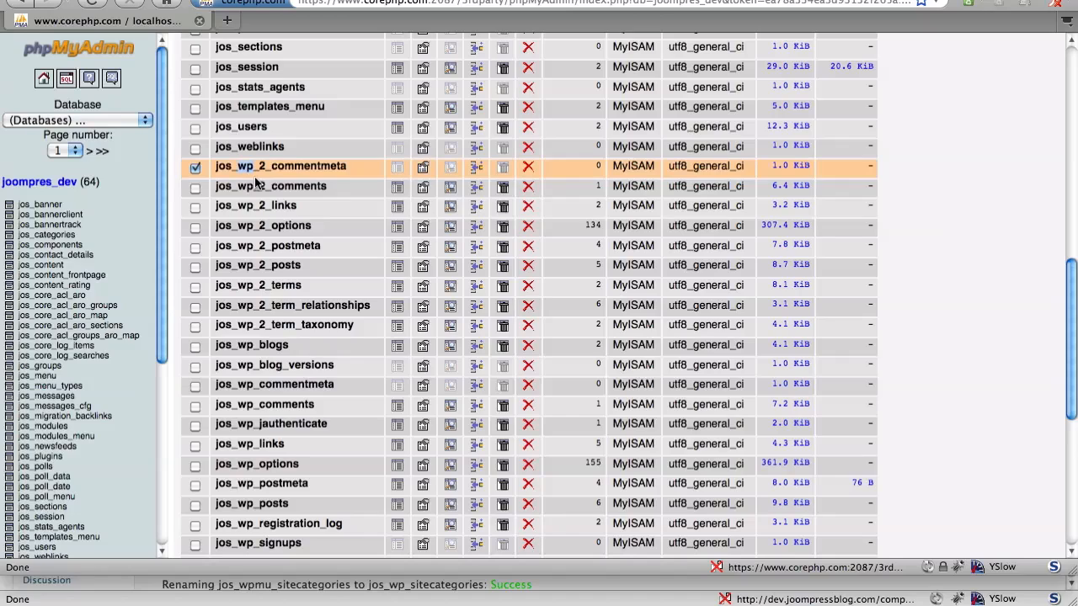
pyautogui.scroll(-4, 257, 184)
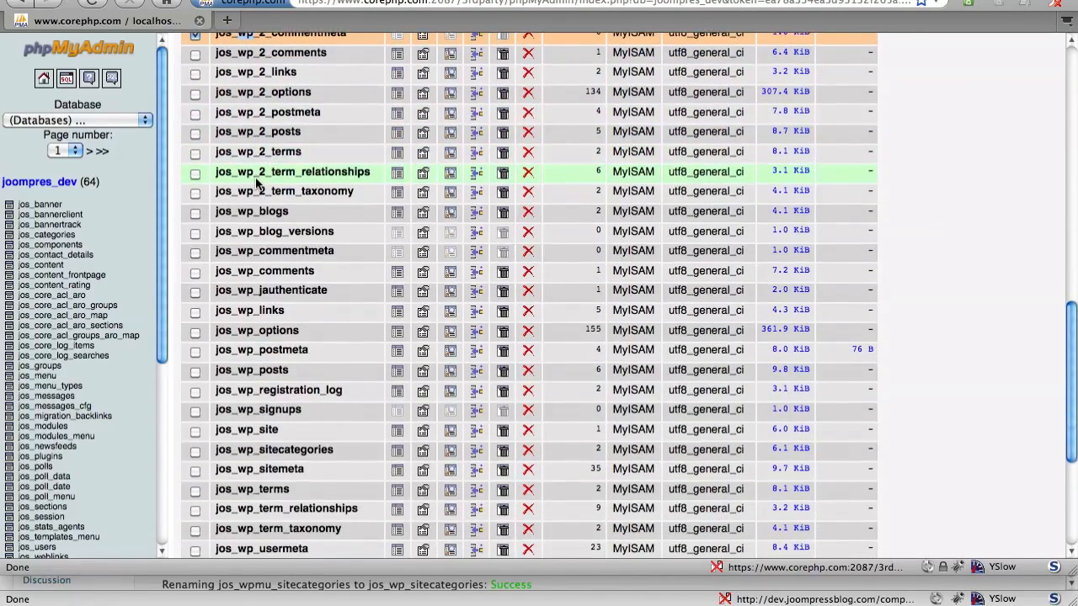
pyautogui.scroll(-2, 257, 183)
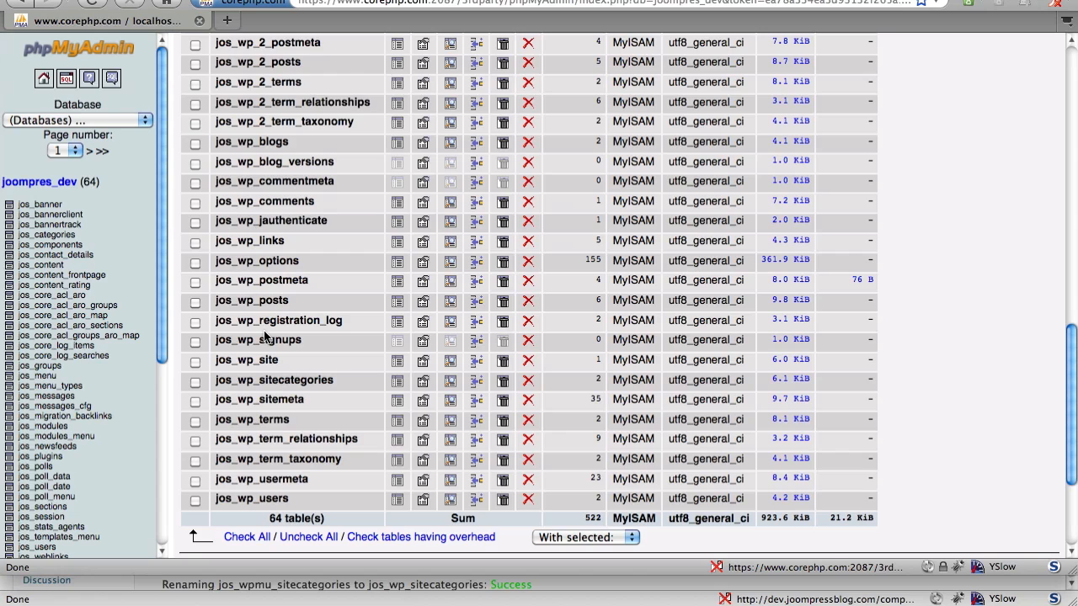
# Switch to wp-config.php in the text editor, set WPJ_DB_PREFIX to 'wp_' and save the file.
pyautogui.press('super+Tab')
pyautogui.press('super+Tab')
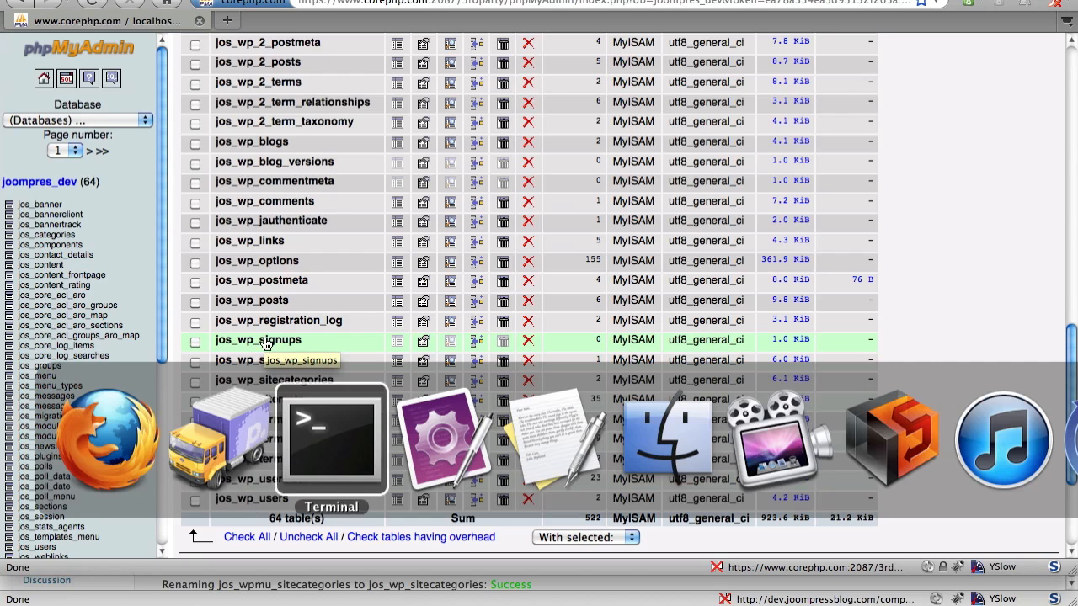
pyautogui.press('super+Tab')
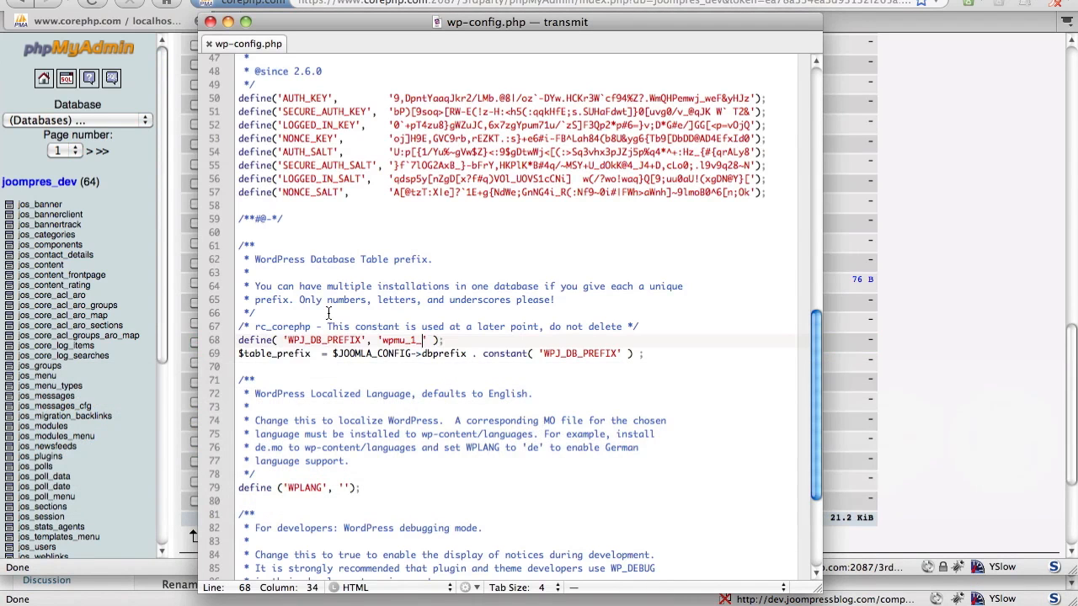
pyautogui.click(328, 313)
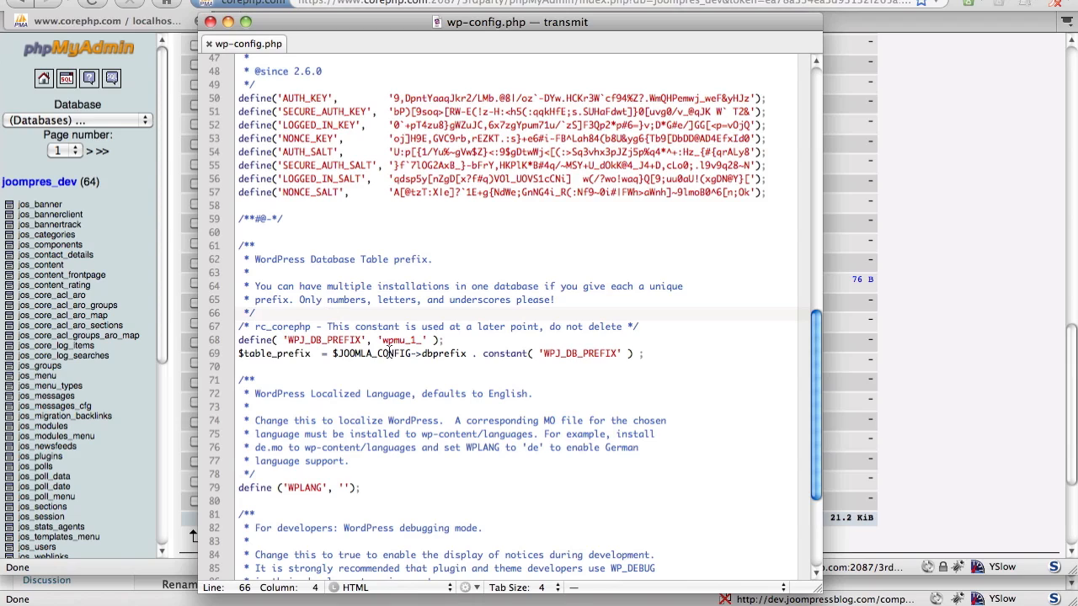
pyautogui.moveTo(390, 341); pyautogui.dragTo(419, 341)
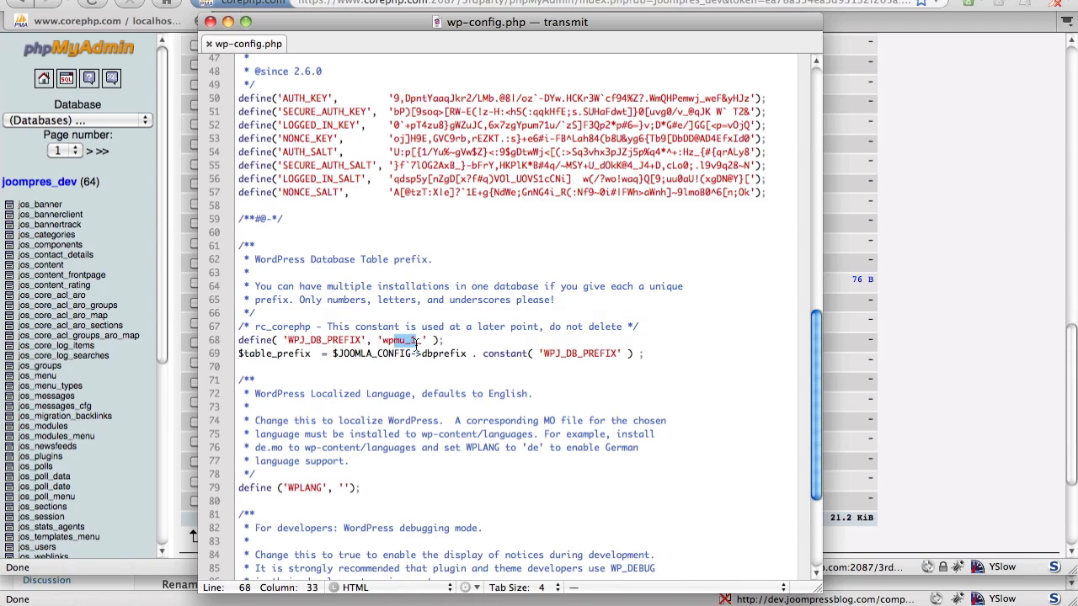
pyautogui.press('BackSpace')
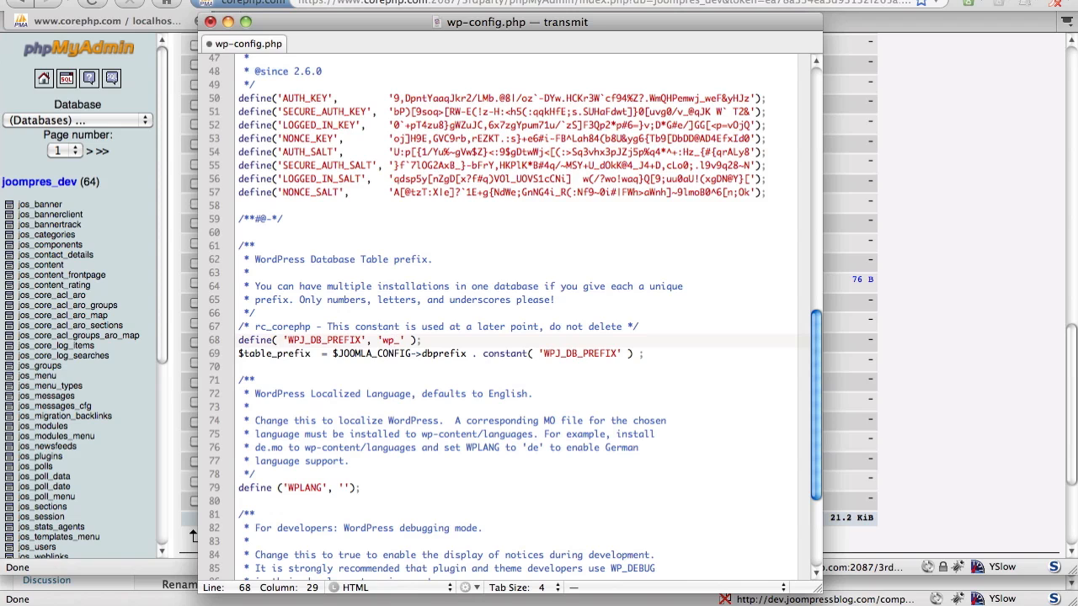
pyautogui.press('super+s')
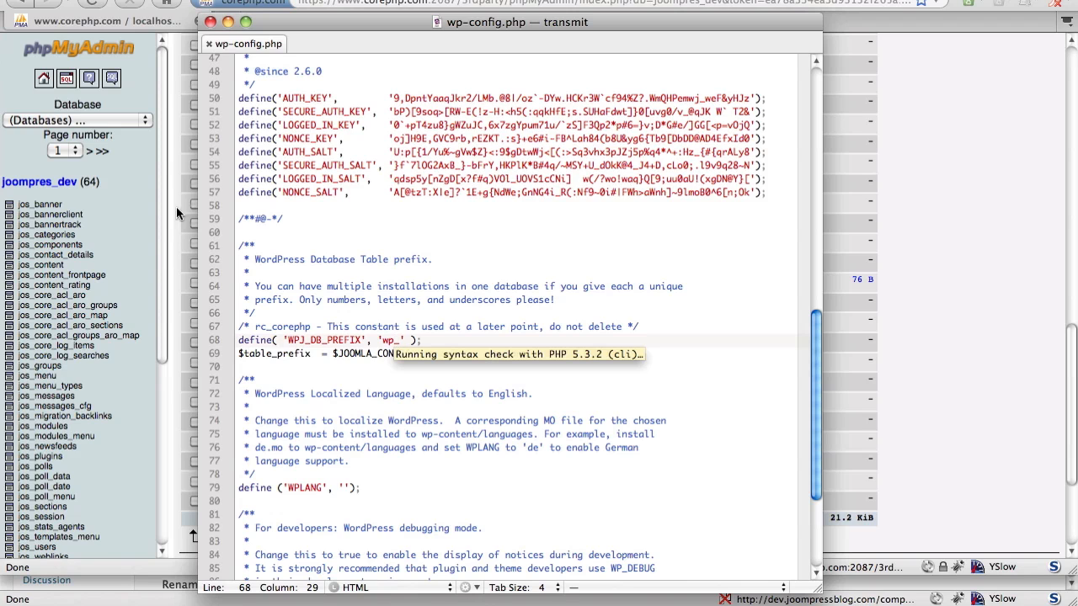
# Return to the WordPress administration window in the browser and load the Dashboard page.
pyautogui.click(938, 218)
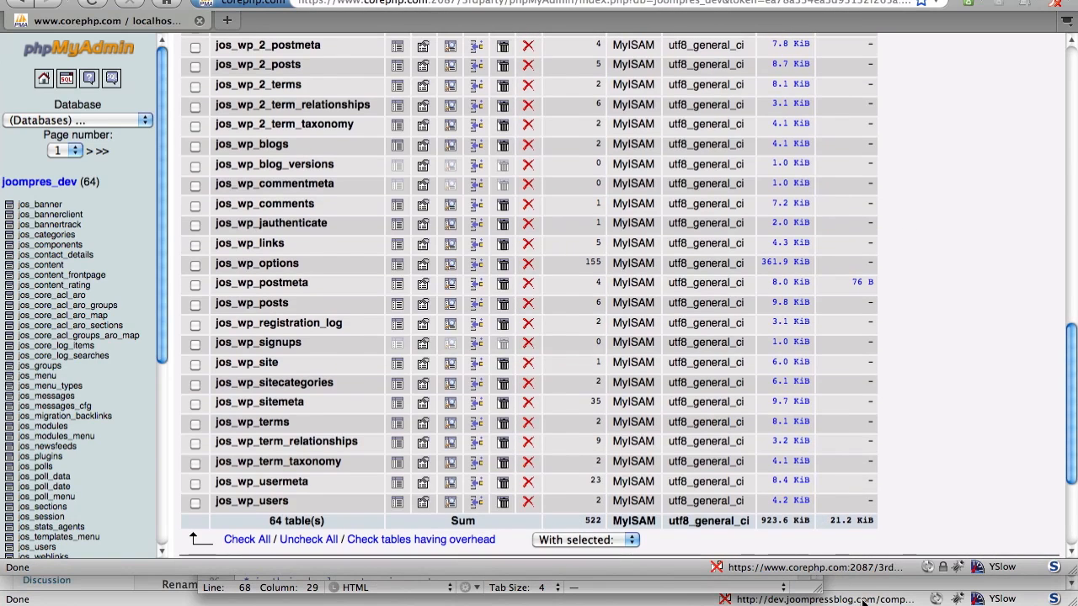
pyautogui.click(870, 597)
pyautogui.scroll(4, 533, 317)
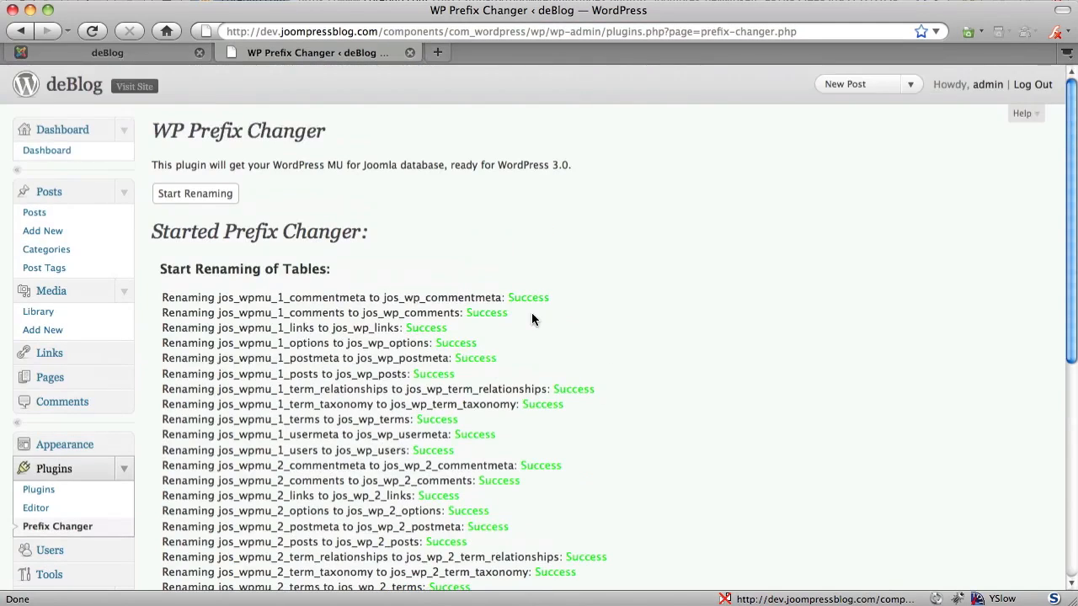
pyautogui.click(79, 135)
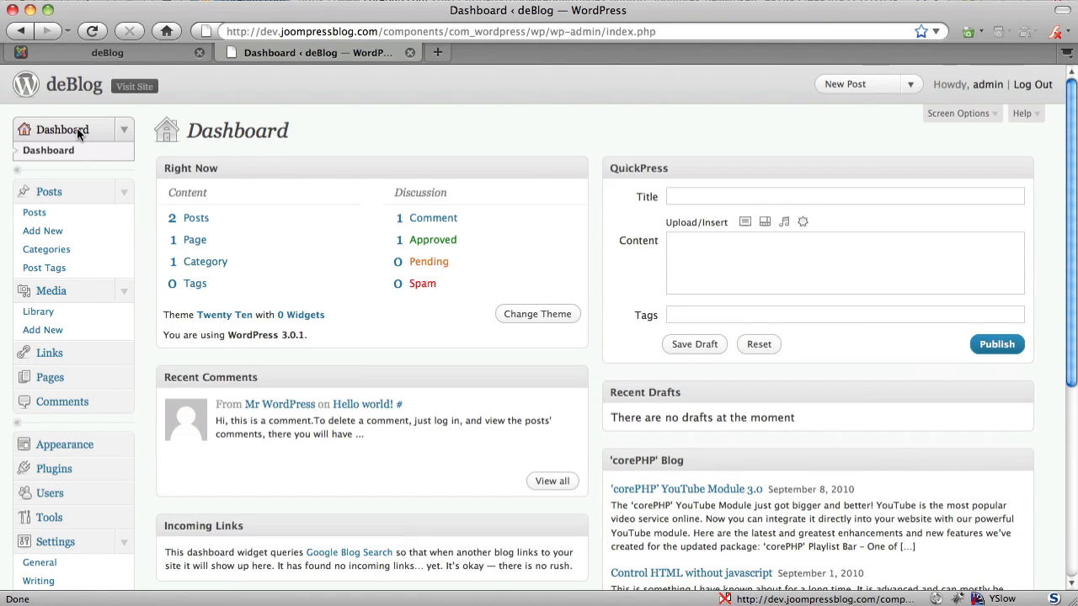
# Set Enable Multisite to Yes in the General Settings and save the changes.
pyautogui.scroll(-4, 76, 128)
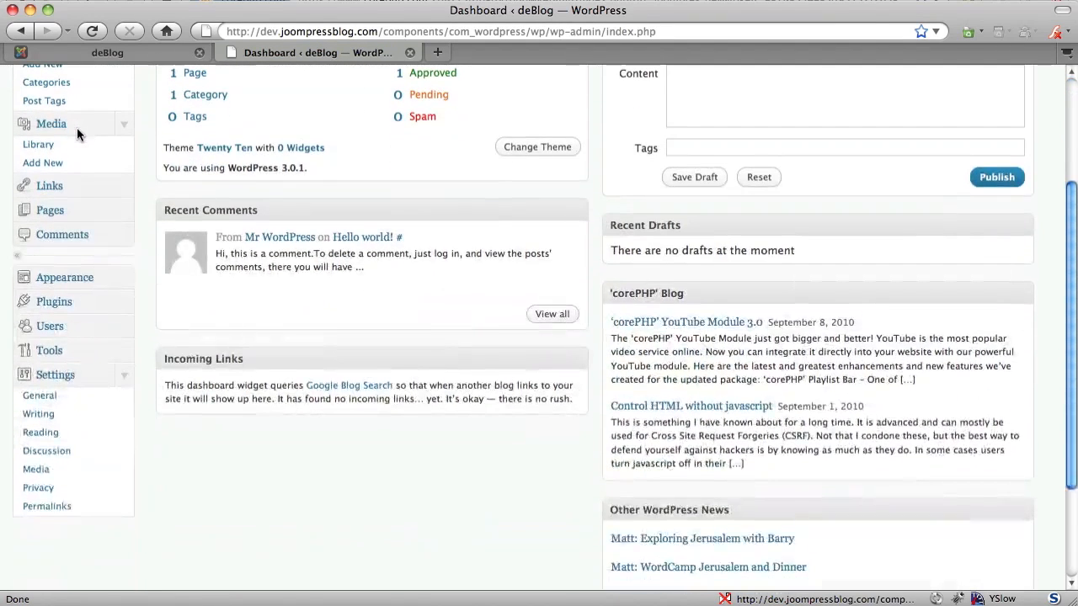
pyautogui.click(88, 396)
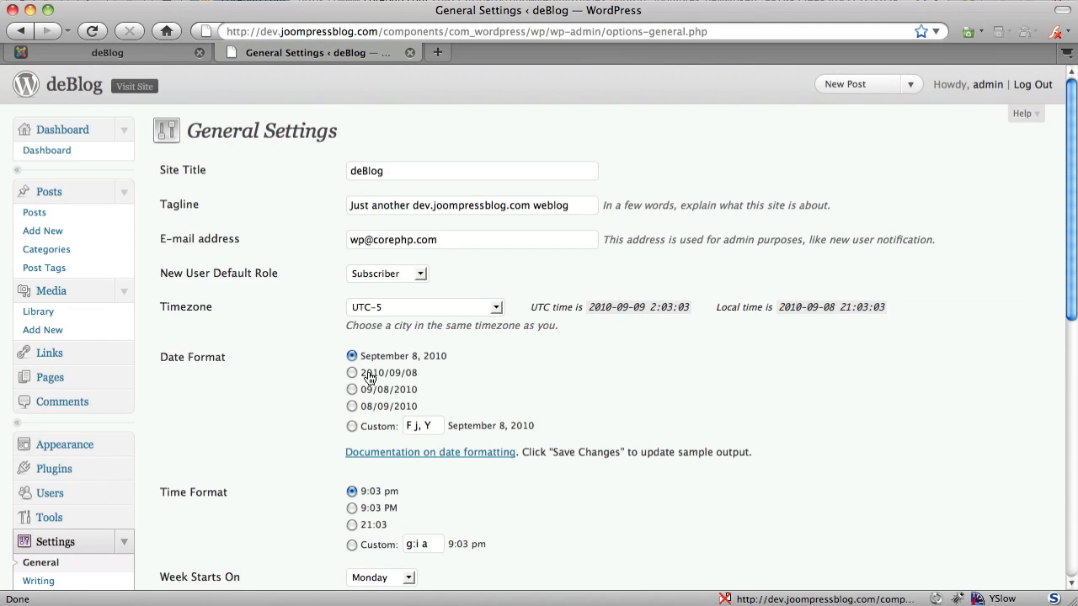
pyautogui.scroll(-2, 277, 373)
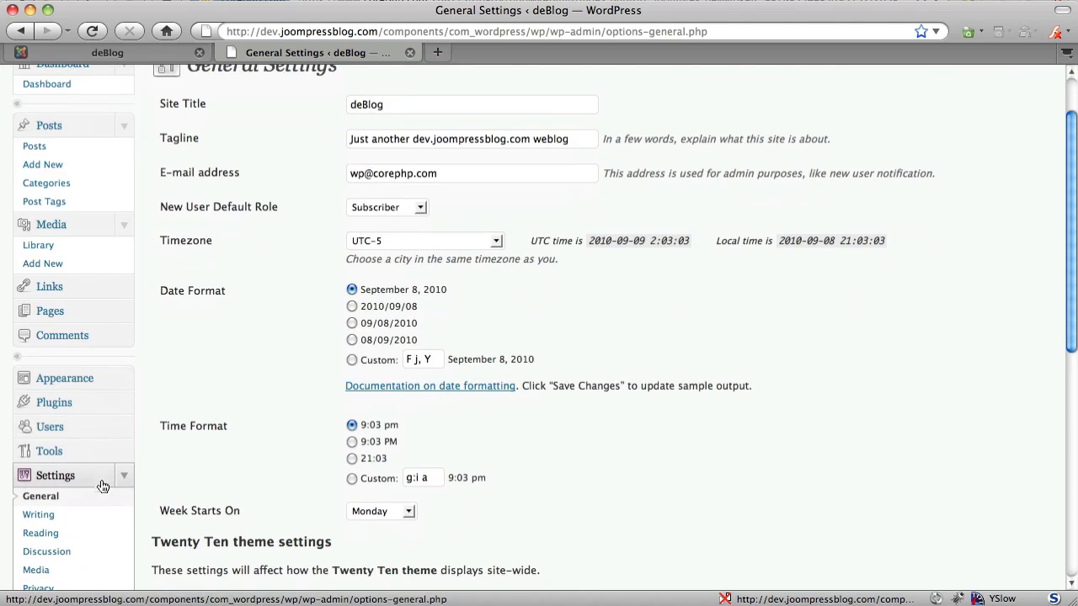
pyautogui.scroll(-10, 210, 487)
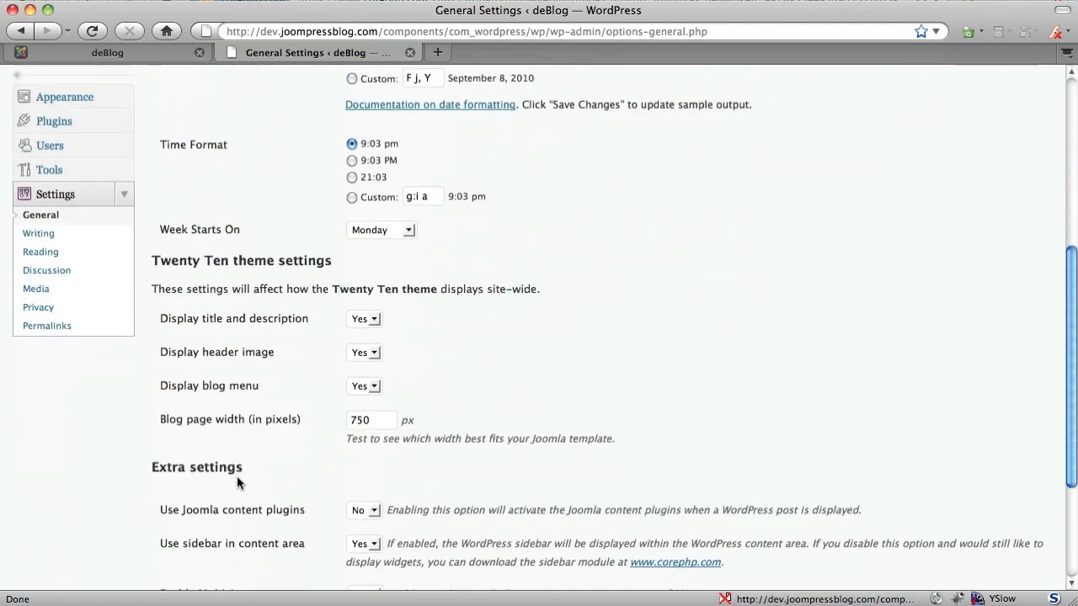
pyautogui.scroll(-3, 237, 478)
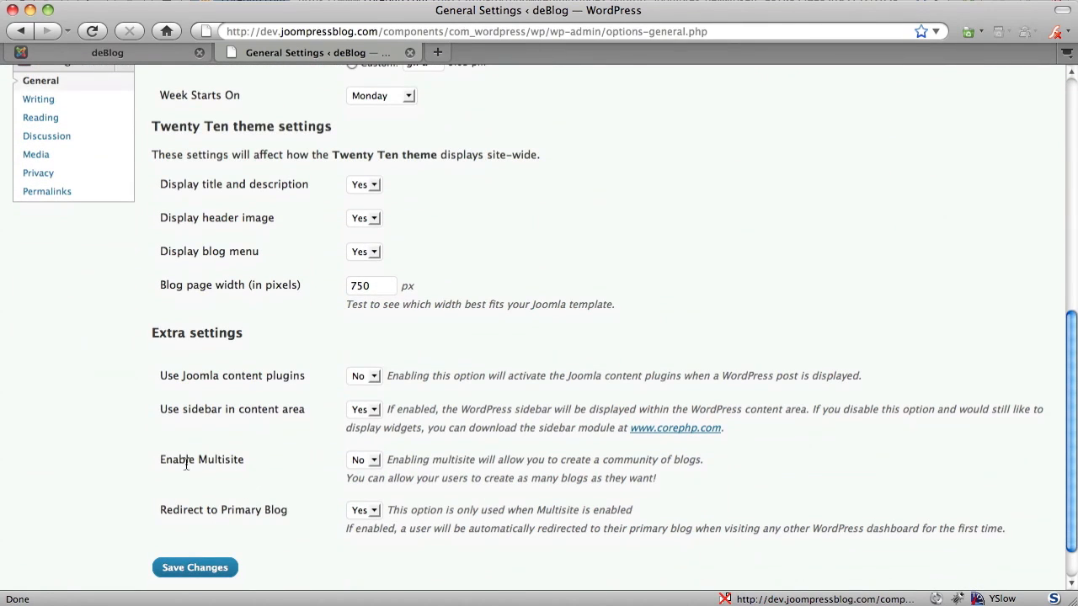
pyautogui.click(366, 460)
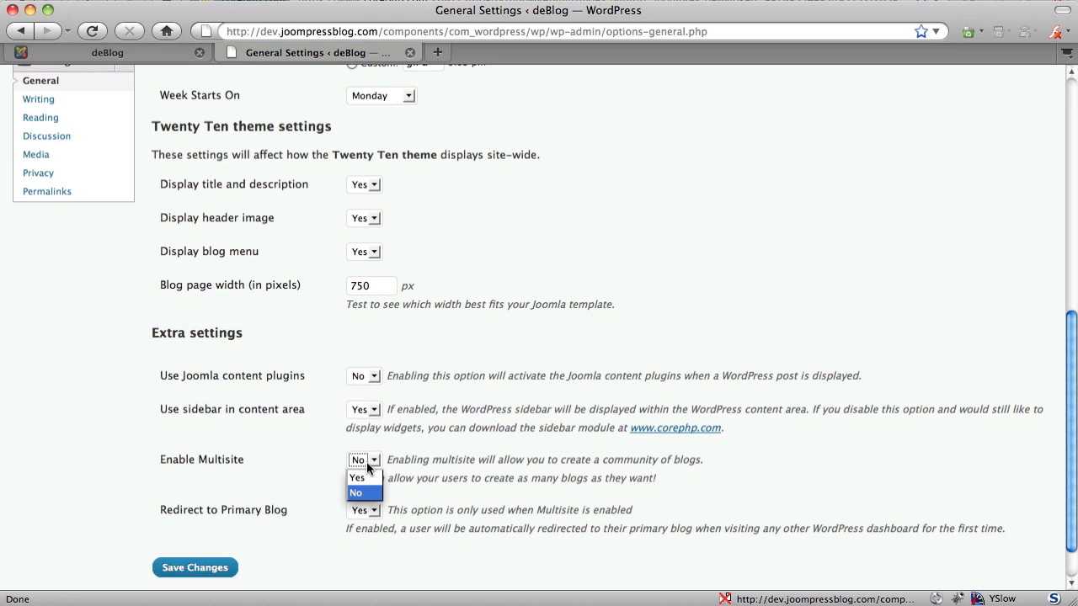
pyautogui.click(368, 477)
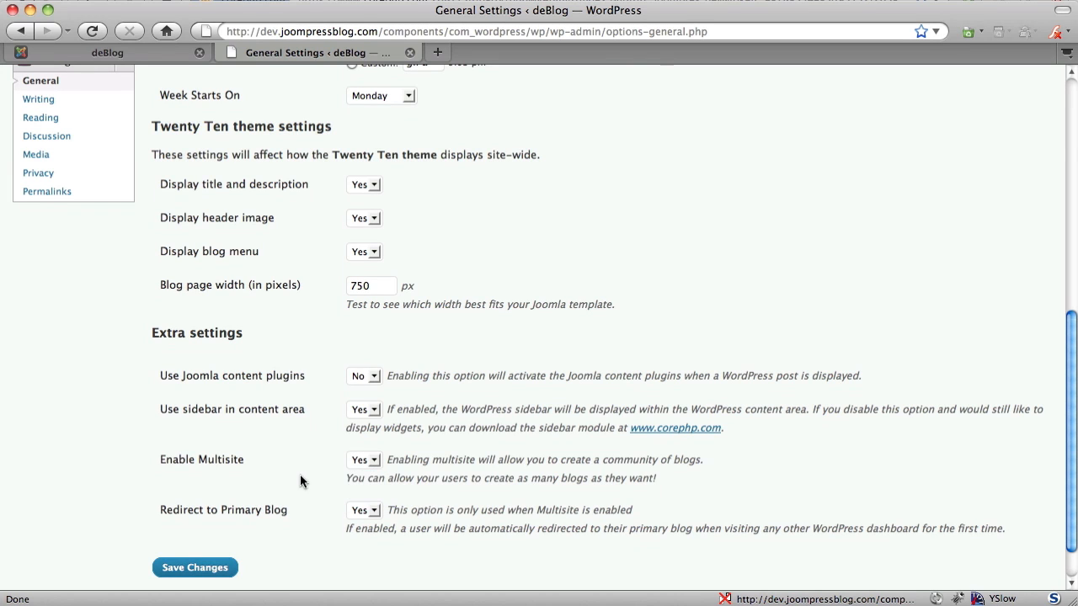
pyautogui.click(202, 568)
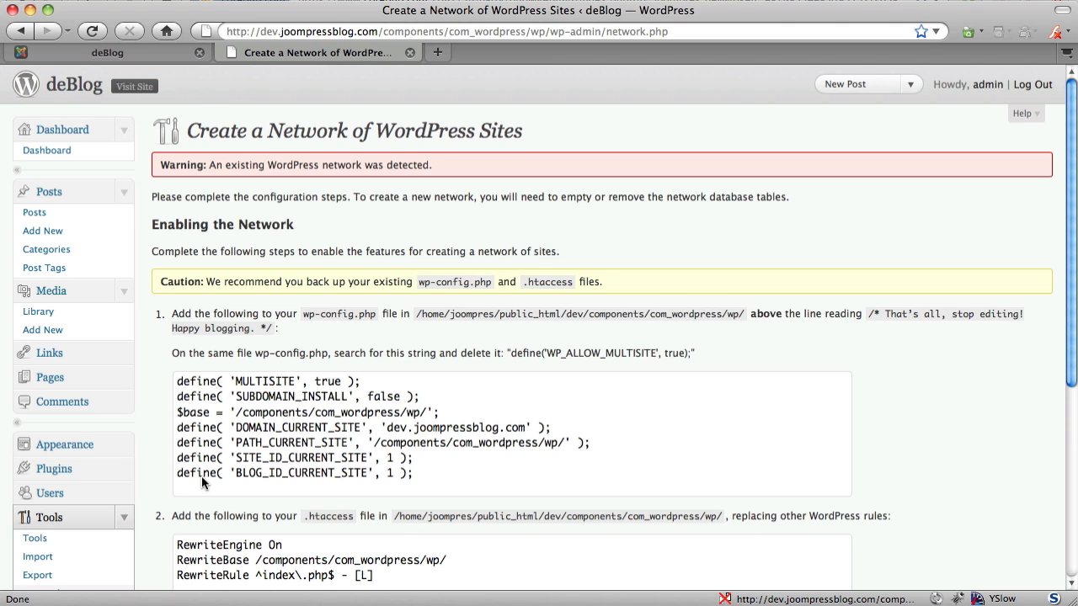
# Switch to wpmu_migration.rtf, copy the INSERT INTO `jos_wp_options` statement for 'wpj_multisite_path', and return to phpMyAdmin.
pyautogui.press('super+Tab')
pyautogui.press('super+grave')
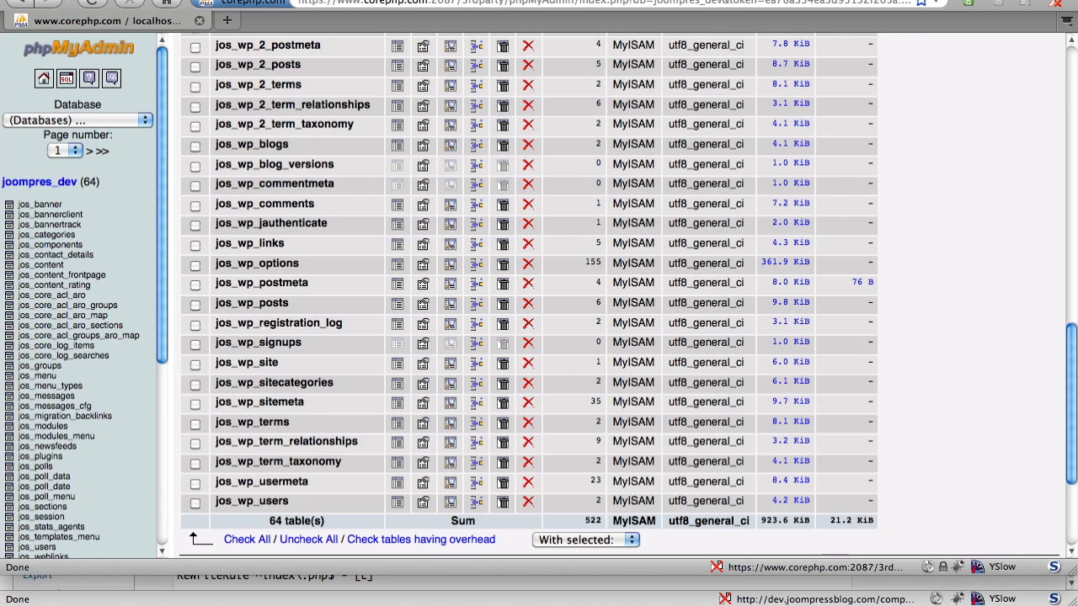
pyautogui.press('super+Tab')
pyautogui.press('super+Tab')
pyautogui.press('super+Tab')
pyautogui.press('super+Tab')
pyautogui.press('super+Tab')
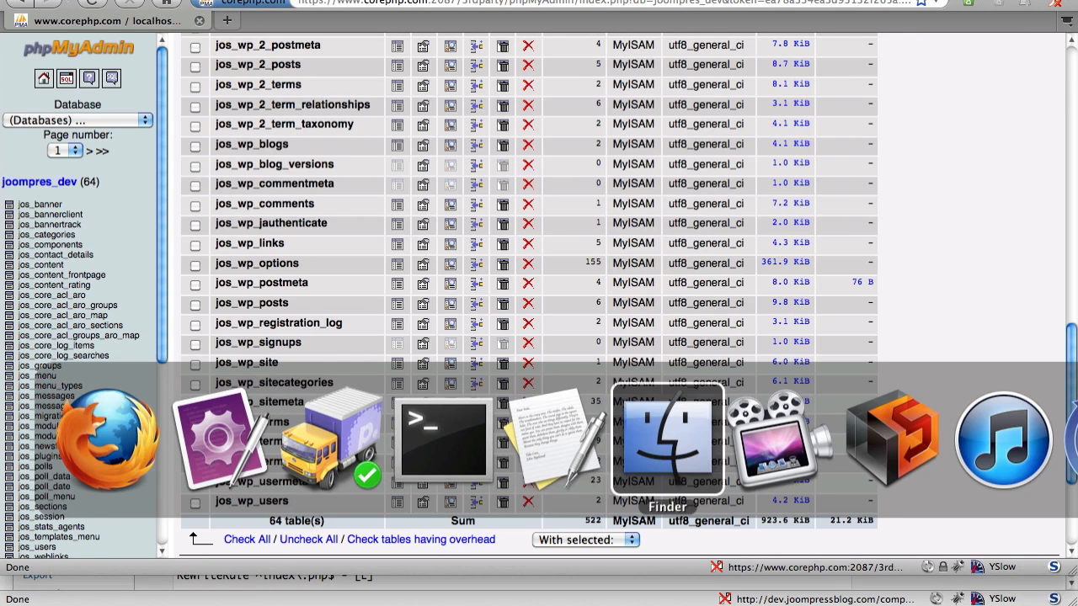
pyautogui.press('super+shift+Tab')
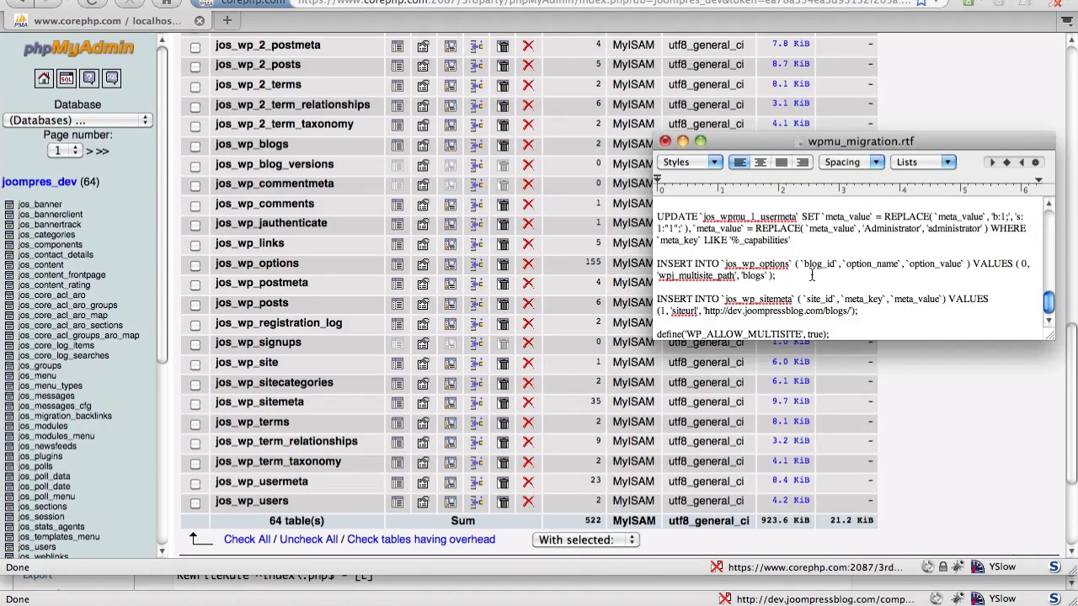
pyautogui.moveTo(811, 276); pyautogui.dragTo(595, 291)
pyautogui.press('super+c')
pyautogui.click(594, 292)
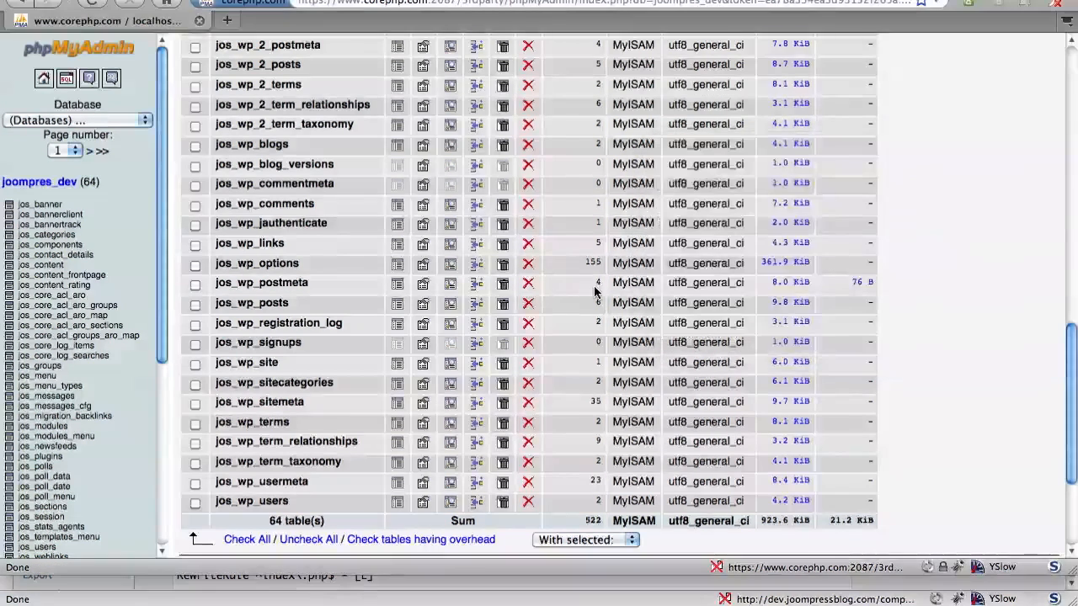
# Run the copied statement on the joompres_dev database to insert the 'wpj_multisite_path' option with the value 'blogs'.
pyautogui.scroll(15, 595, 292)
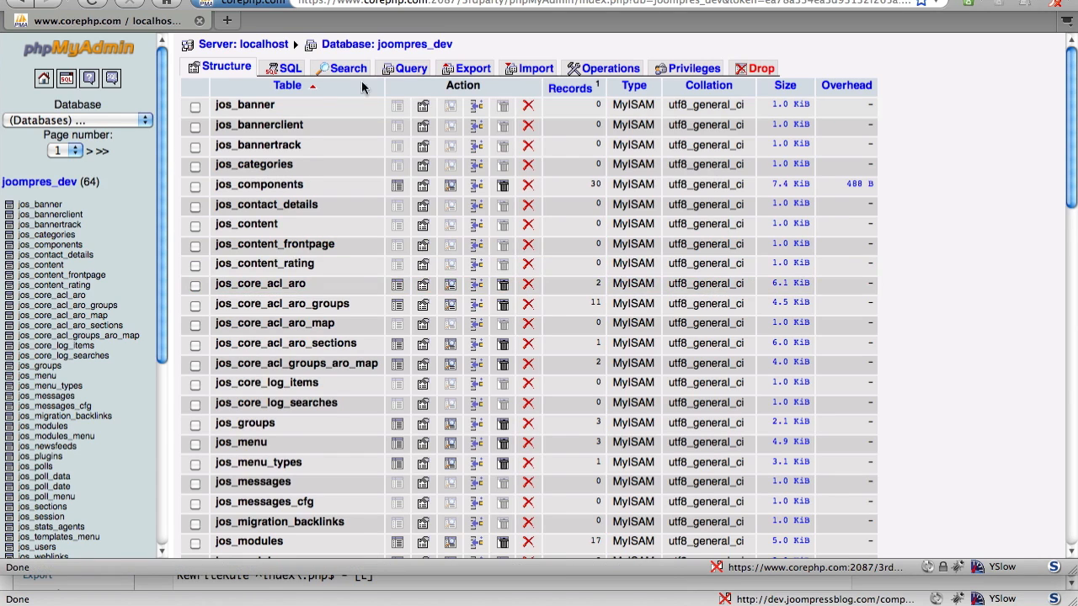
pyautogui.click(278, 74)
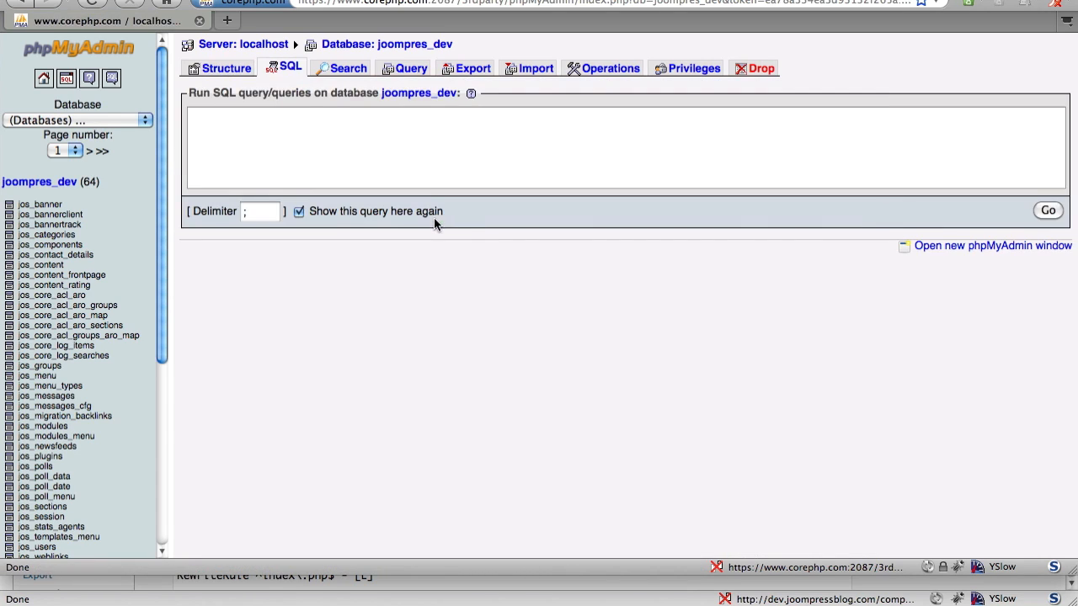
pyautogui.click(412, 177)
pyautogui.press('super+v')
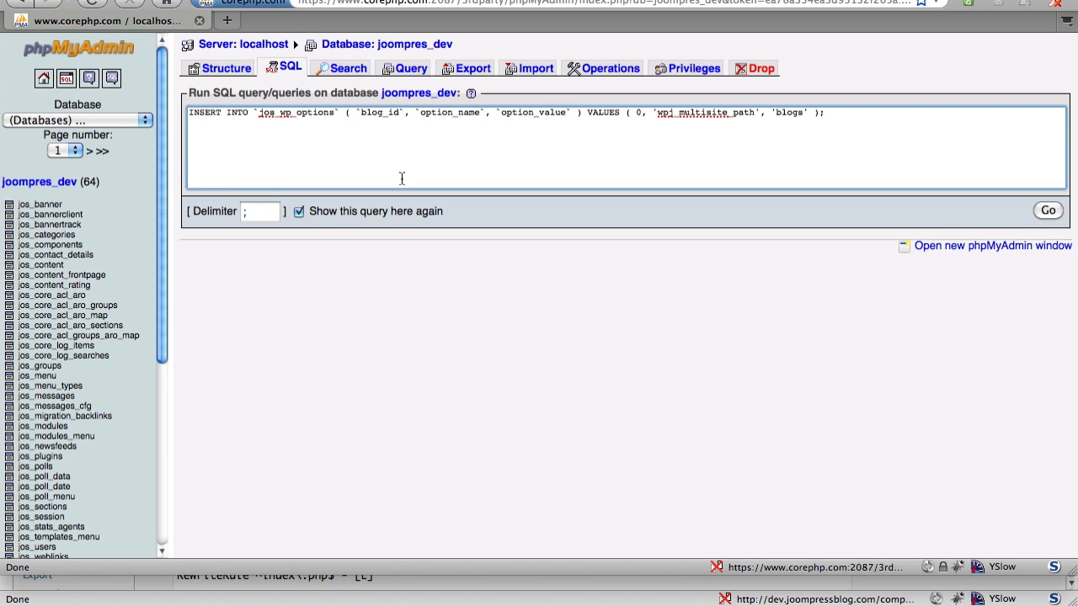
pyautogui.click(1048, 212)
pyautogui.click(1048, 212)
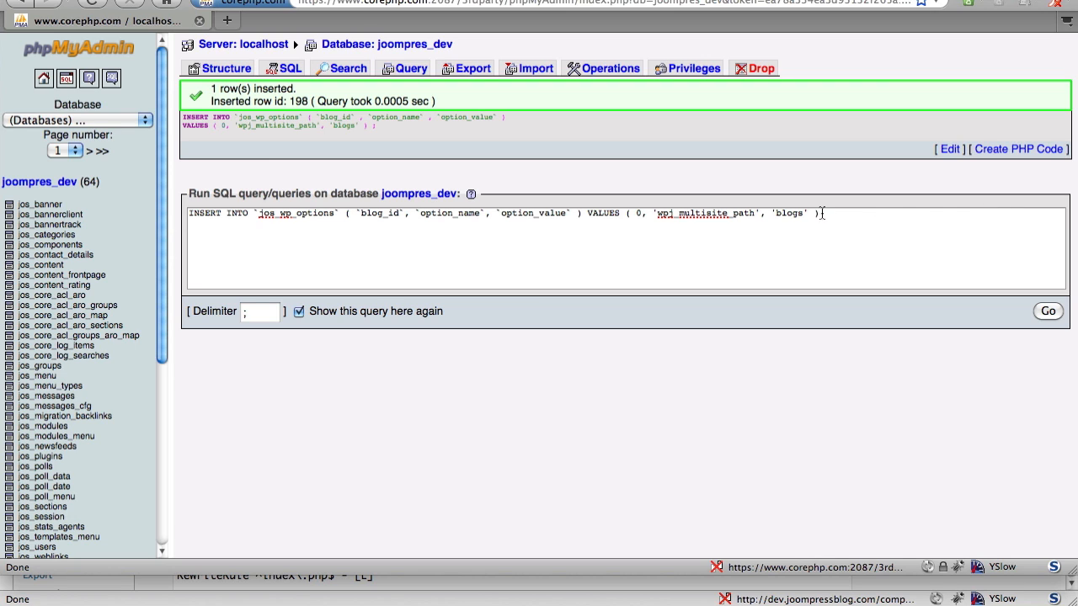
pyautogui.doubleClick(780, 216)
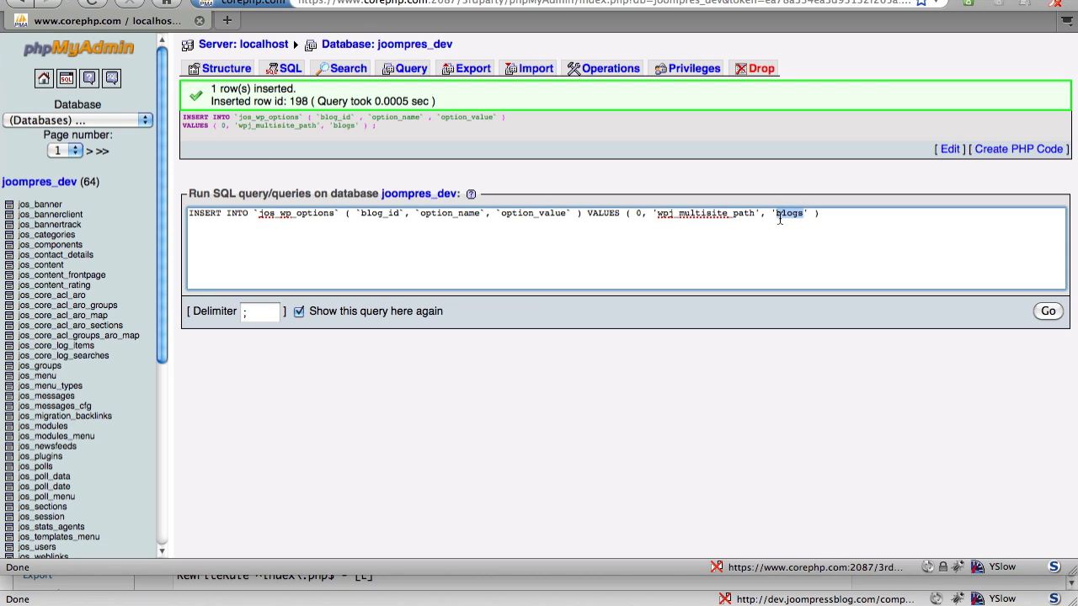
pyautogui.click(662, 582)
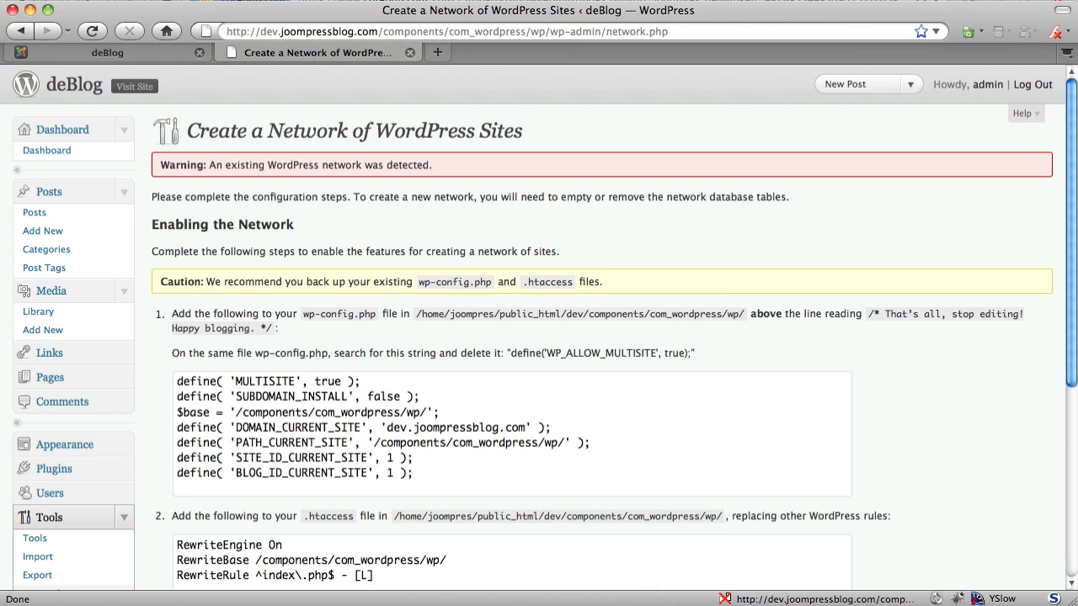
pyautogui.doubleClick(492, 59)
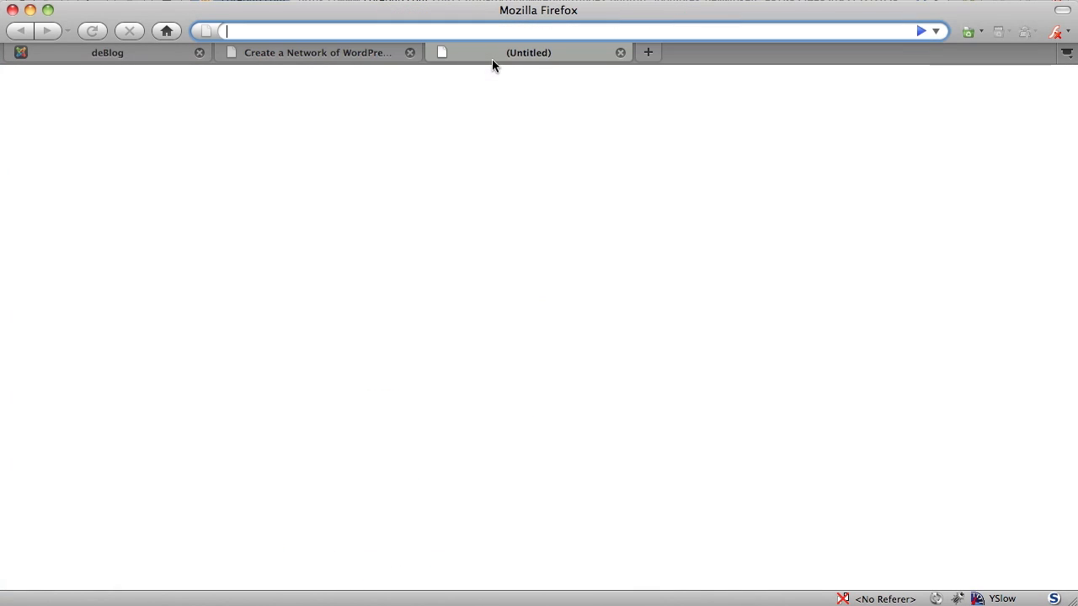
pyautogui.write('dev.')
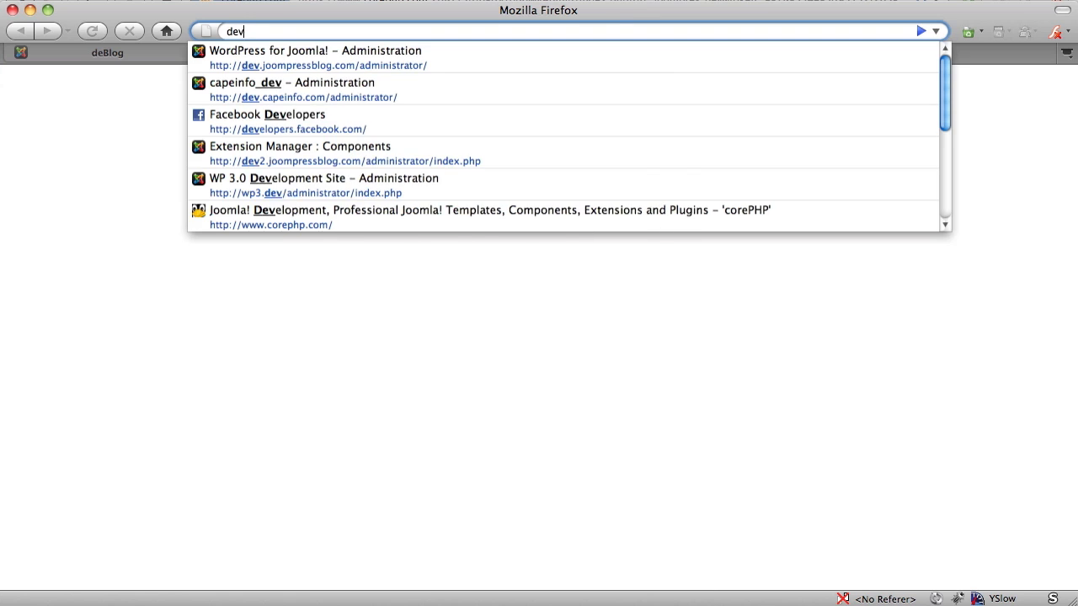
pyautogui.press('Down')
pyautogui.press('BackSpace')
pyautogui.press('BackSpace')
pyautogui.press('BackSpace')
pyautogui.press('BackSpace')
pyautogui.press('BackSpace')
pyautogui.press('BackSpace')
pyautogui.press('BackSpace')
pyautogui.press('BackSpace')
pyautogui.press('BackSpace')
pyautogui.press('BackSpace')
pyautogui.press('BackSpace')
pyautogui.press('BackSpace')
pyautogui.press('BackSpace')
pyautogui.press('BackSpace')
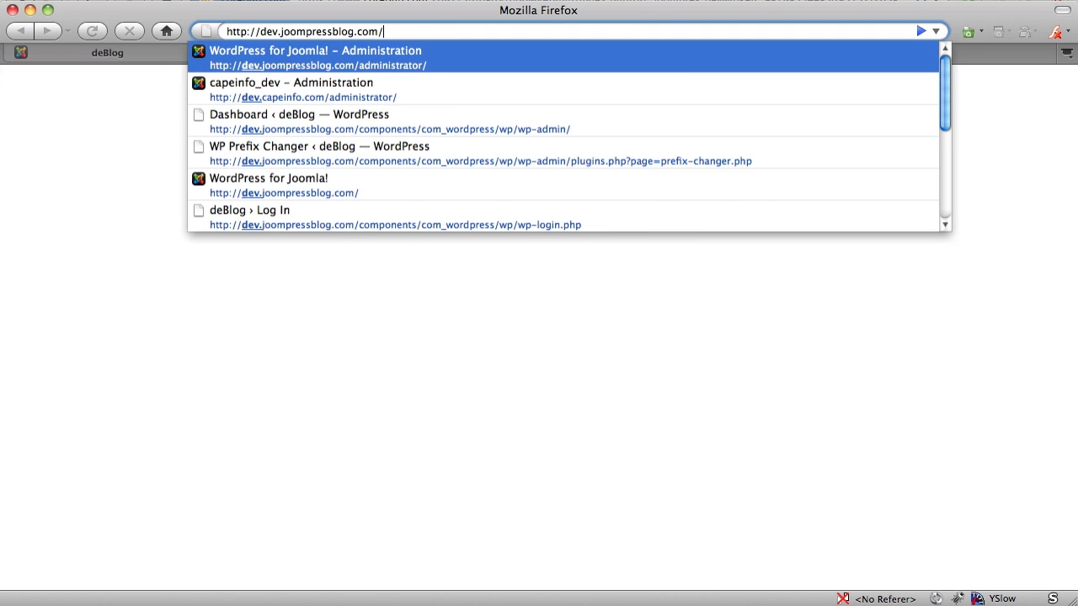
pyautogui.write('blogs/')
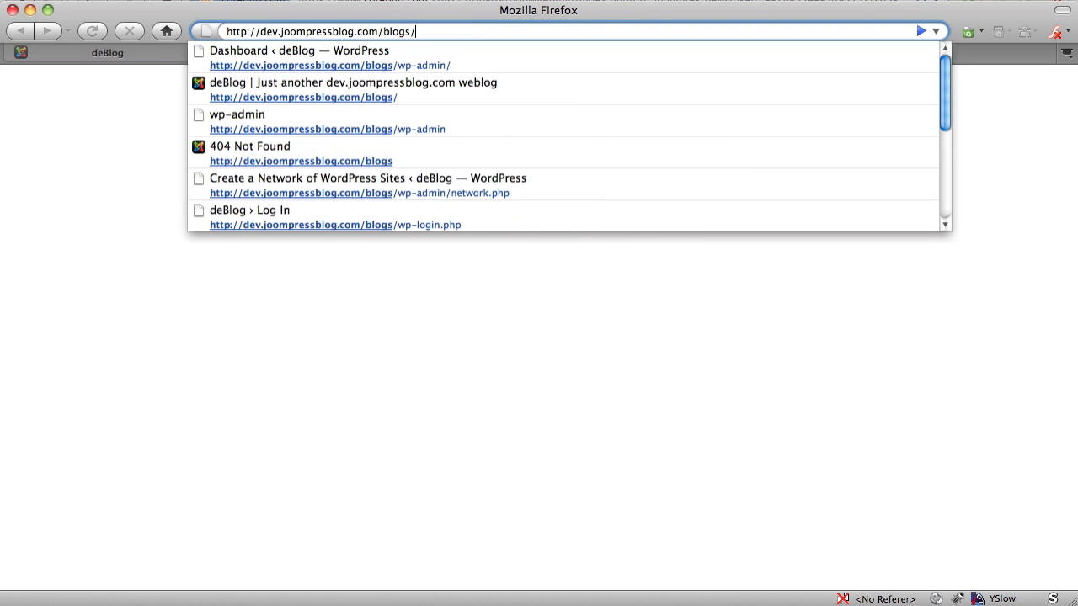
# Replace blogs in the unopened address with community/ and a sample blog name, and try 'community' as the query's path value.
pyautogui.press('Escape')
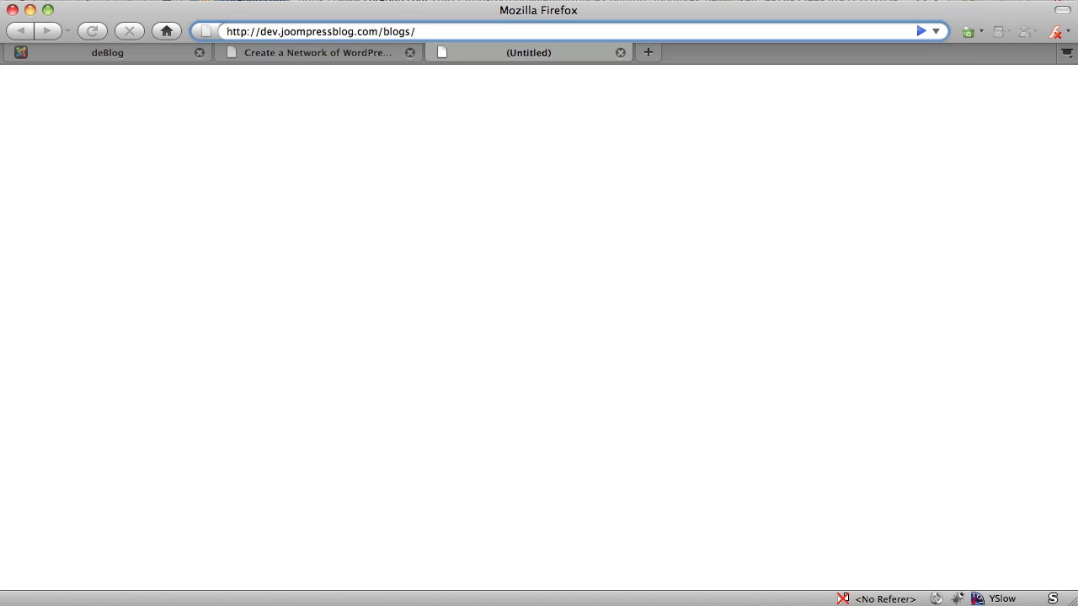
pyautogui.press('BackSpace')
pyautogui.press('BackSpace')
pyautogui.press('BackSpace')
pyautogui.press('BackSpace')
pyautogui.press('BackSpace')
pyautogui.write('community/sally/')
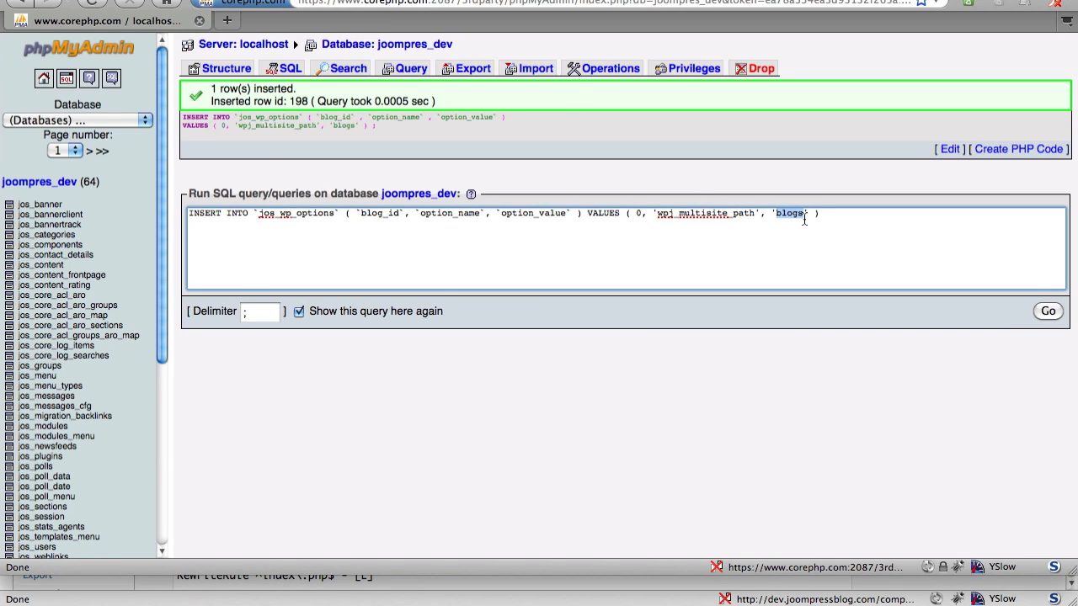
pyautogui.write('community')
# Copy the INSERT INTO `jos_wp_sitemeta` statement from wpmu_migration.rtf and replace the existing phpMyAdmin query with it.
pyautogui.press('super+Tab')
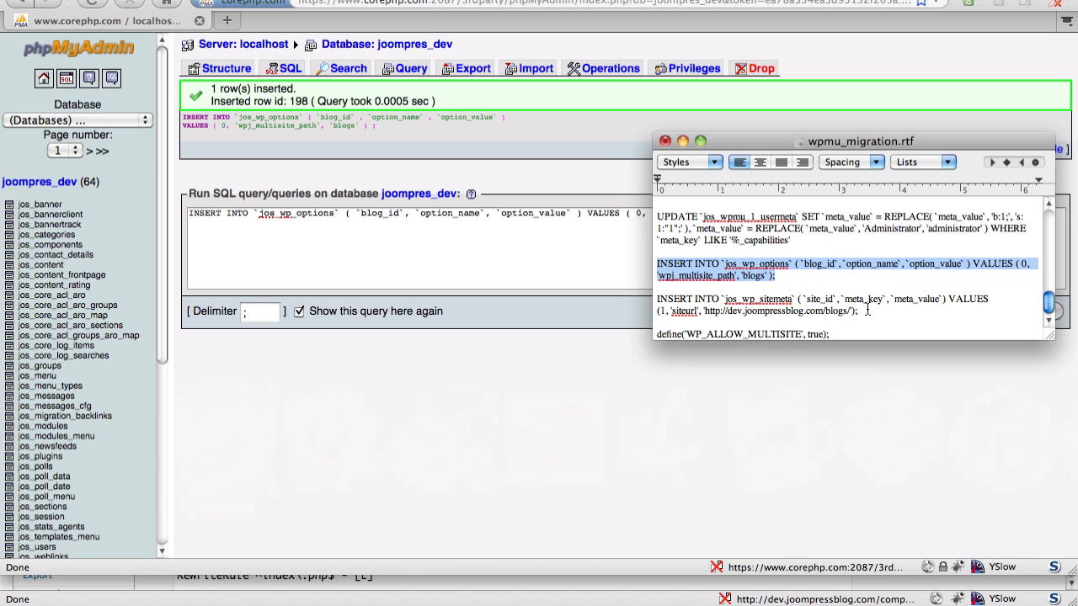
pyautogui.moveTo(858, 311); pyautogui.dragTo(655, 304)
pyautogui.press('super+c')
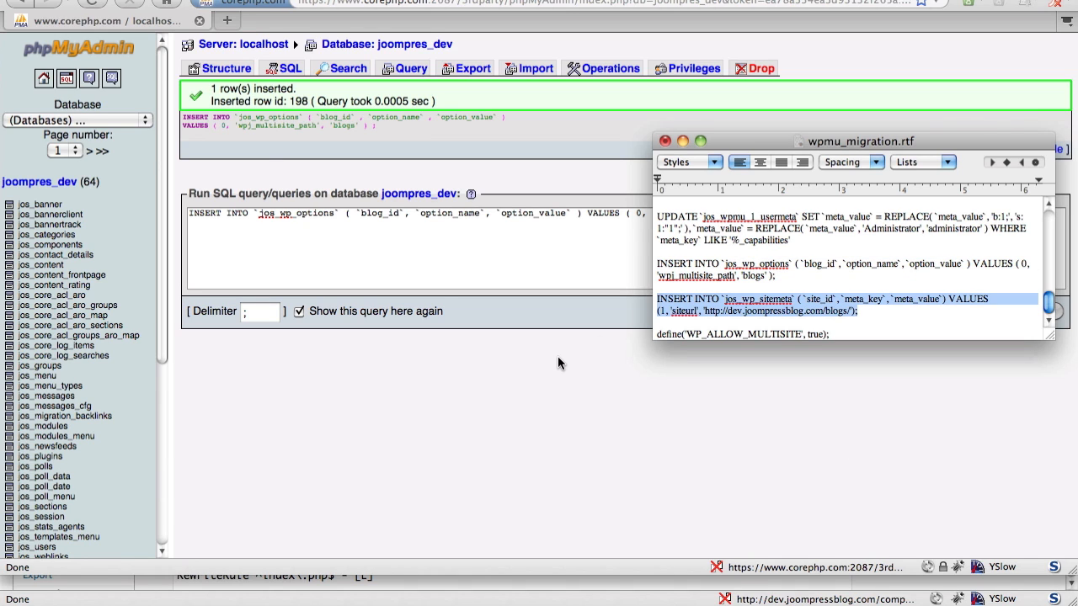
pyautogui.click(557, 356)
pyautogui.click(637, 213)
pyautogui.press('super+a')
pyautogui.press('super+v')
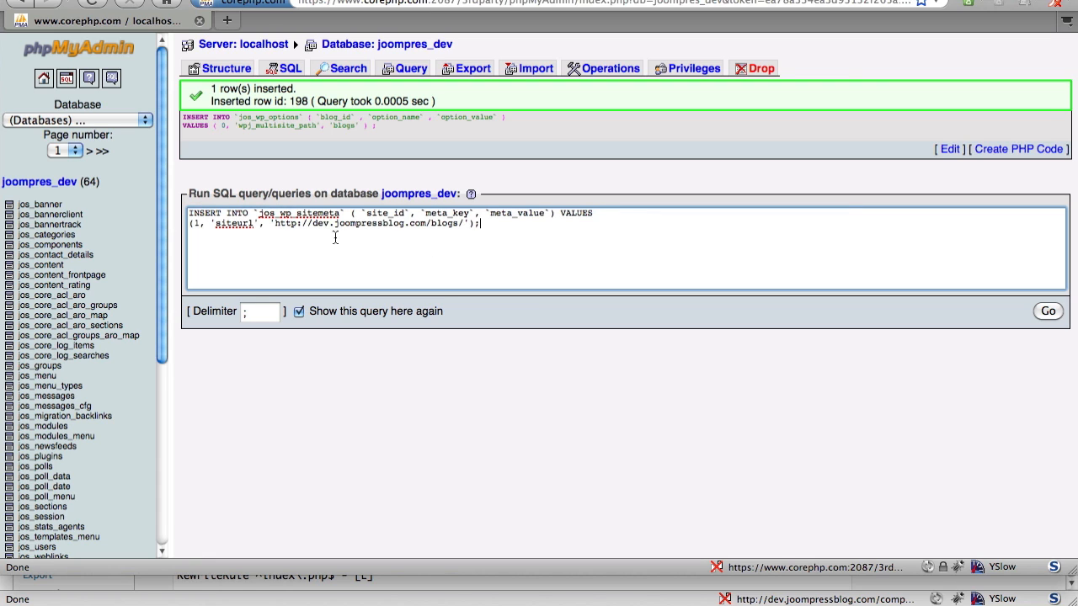
pyautogui.doubleClick(436, 224)
pyautogui.click(476, 225)
pyautogui.moveTo(276, 215); pyautogui.dragTo(258, 216)
pyautogui.click(906, 388)
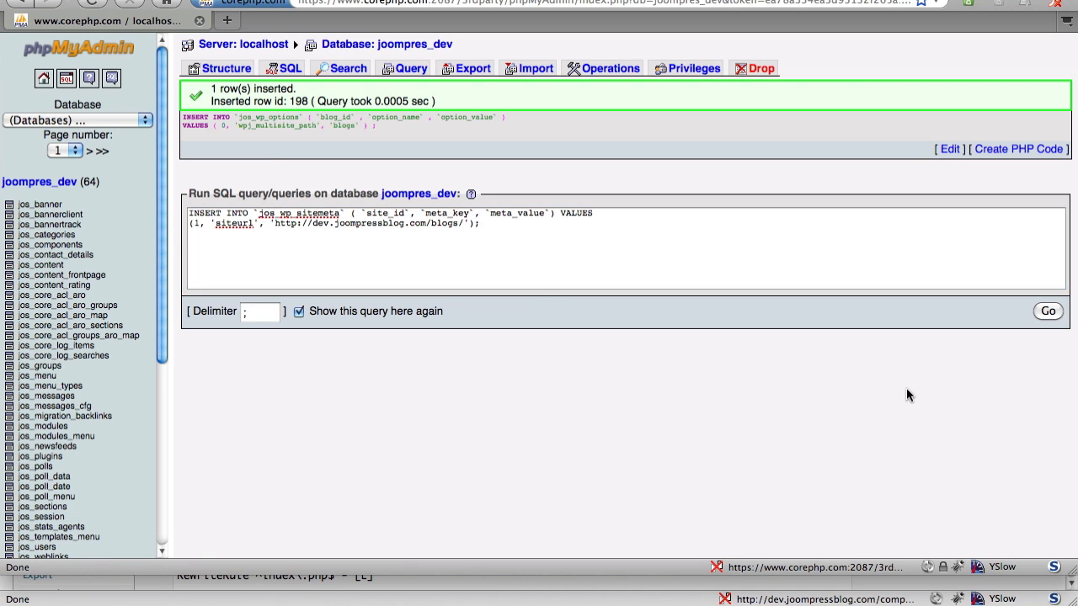
pyautogui.click(1048, 312)
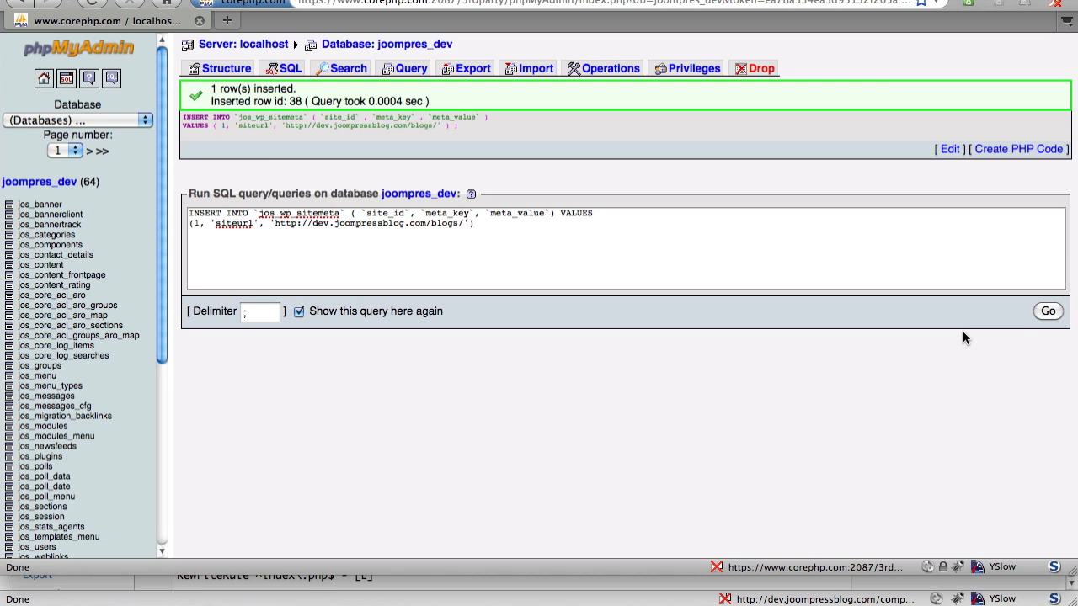
# Switch to the FTP client and create a new folder named blogs inside public_html/dev.
pyautogui.press('super+Tab')
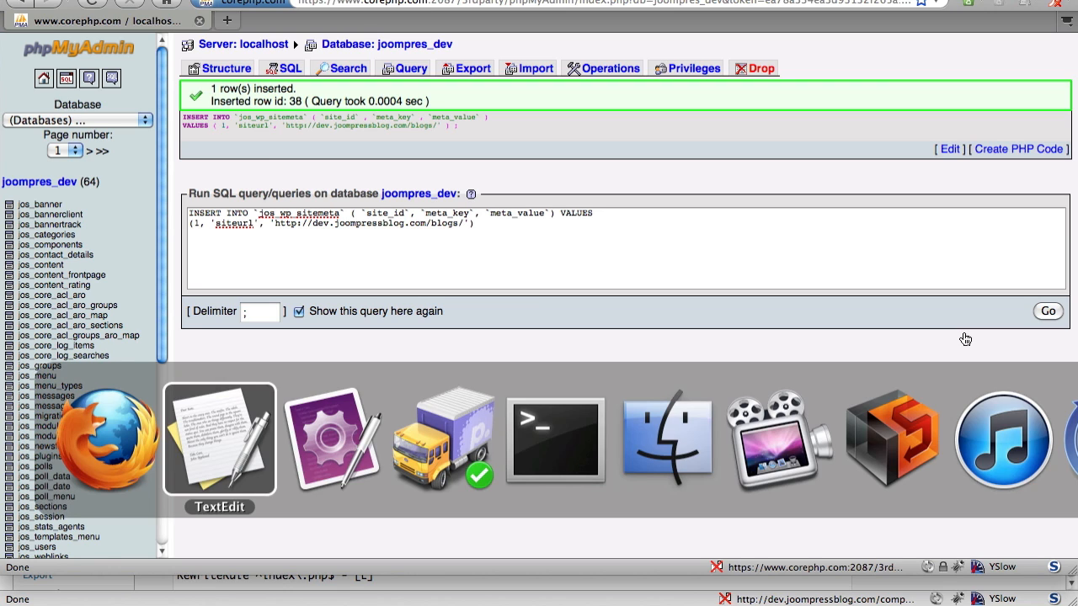
pyautogui.press('super+Tab')
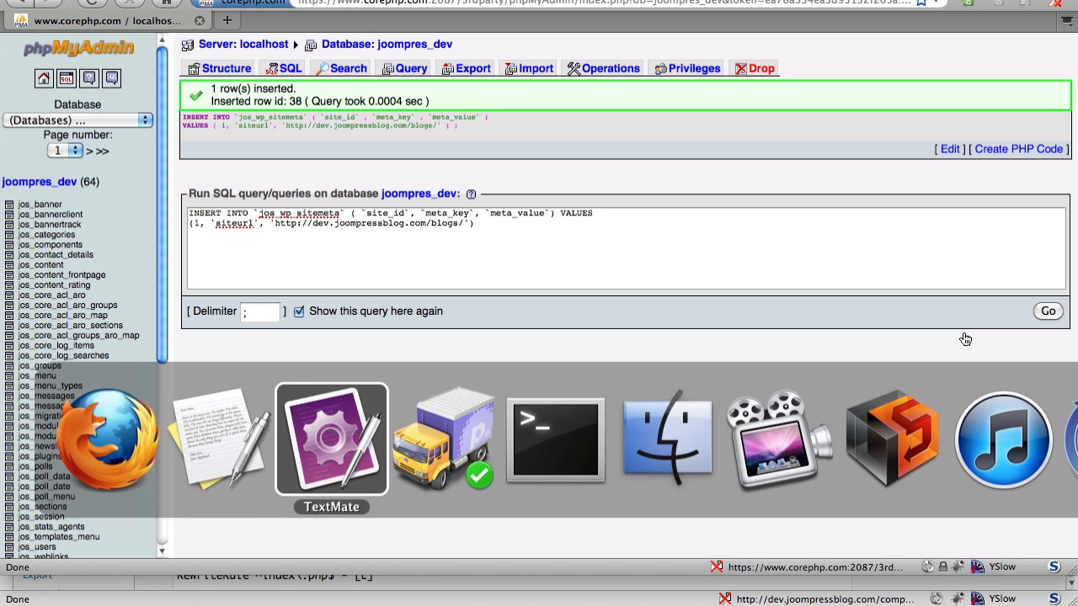
pyautogui.press('super+Tab')
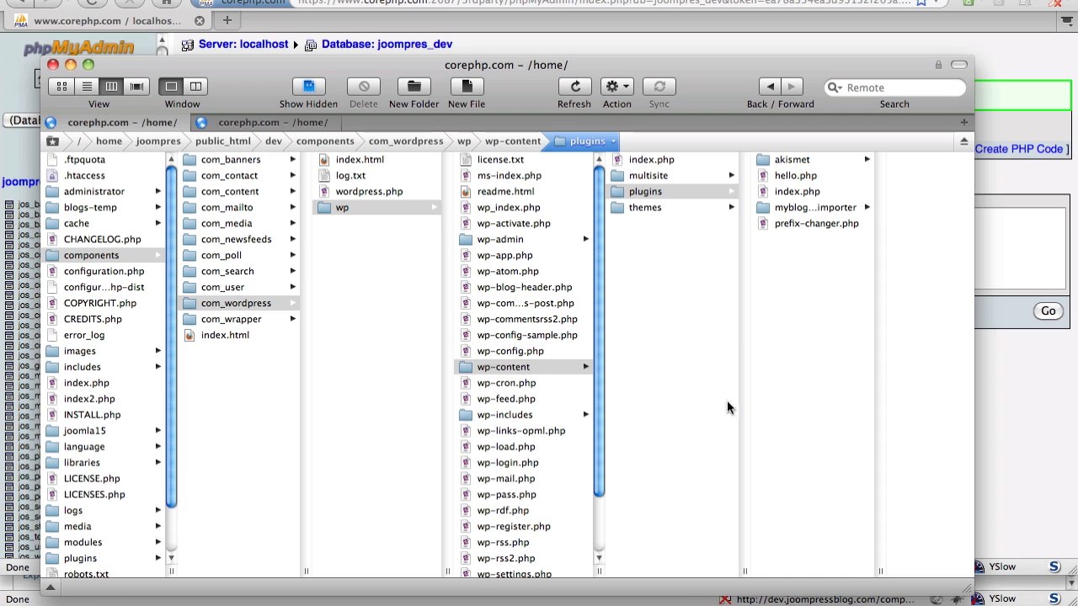
pyautogui.click(110, 305)
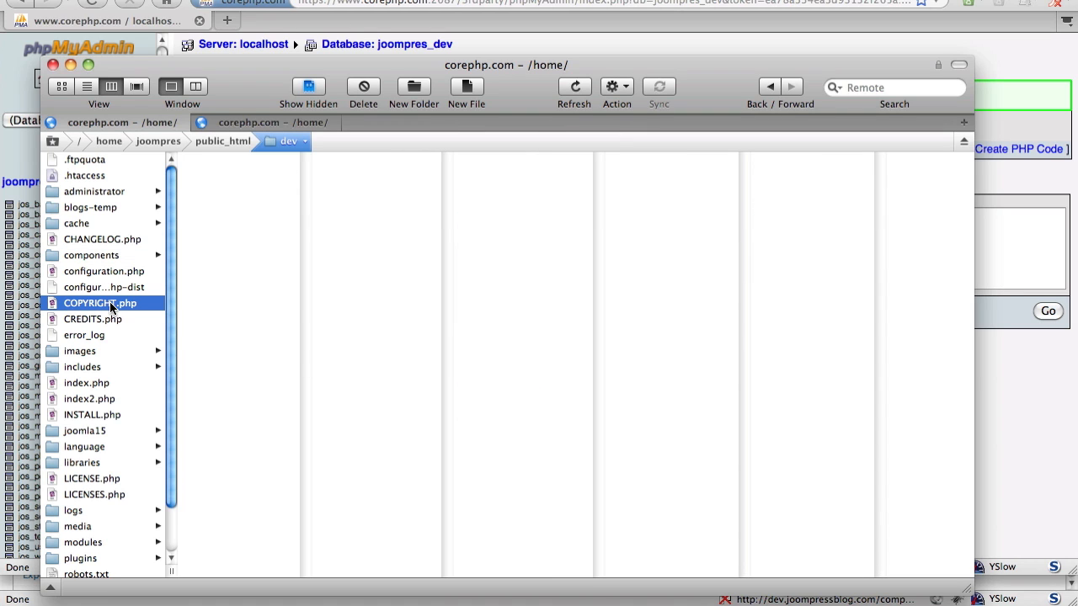
pyautogui.click(115, 289)
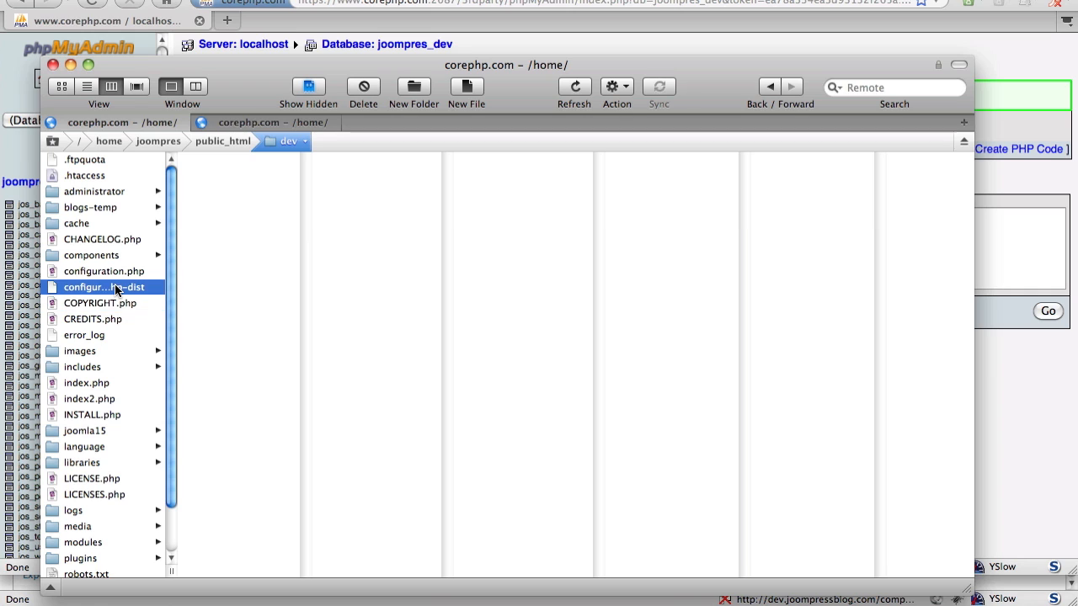
pyautogui.click(113, 211)
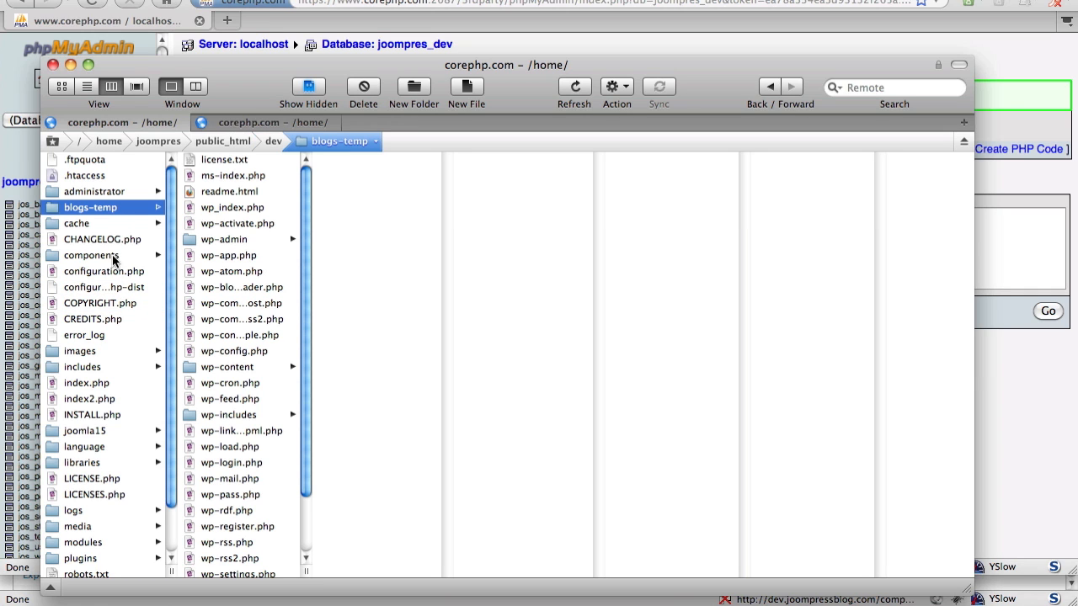
pyautogui.click(116, 305)
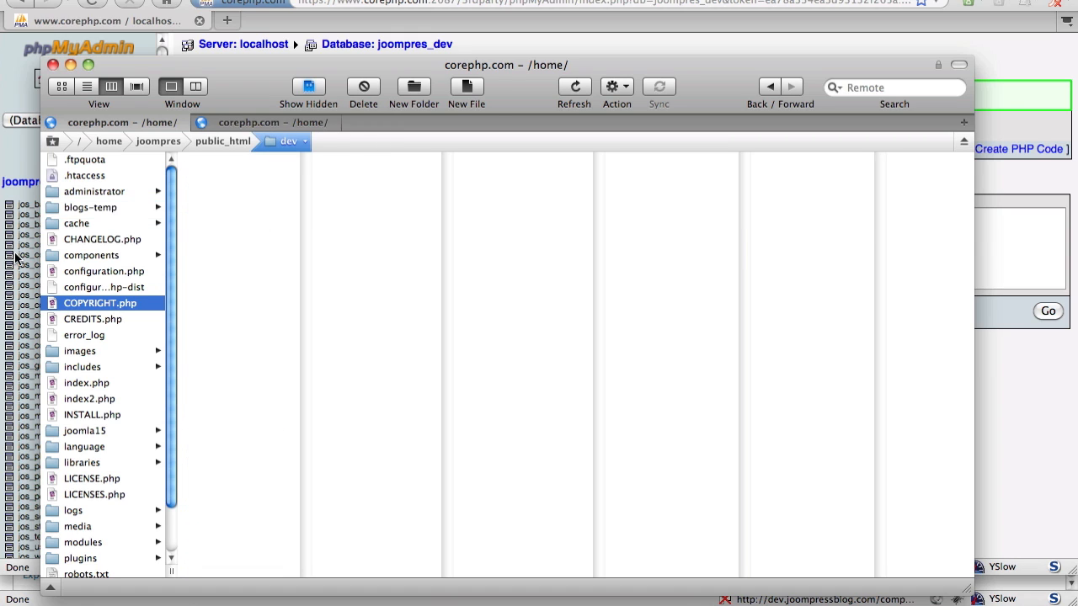
pyautogui.click(423, 99)
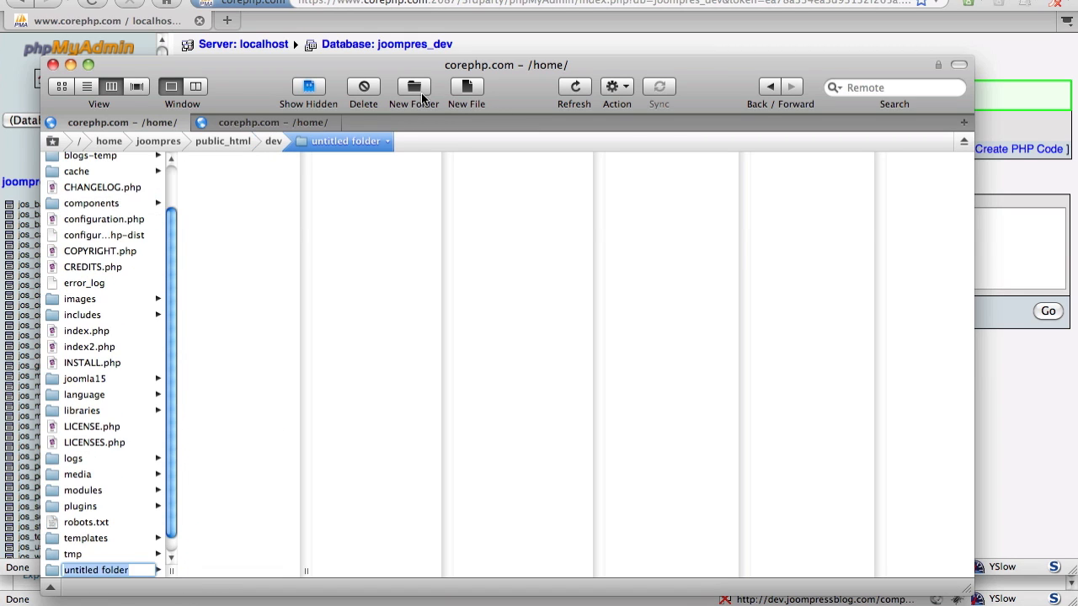
pyautogui.write('blogs')
pyautogui.press('Return')
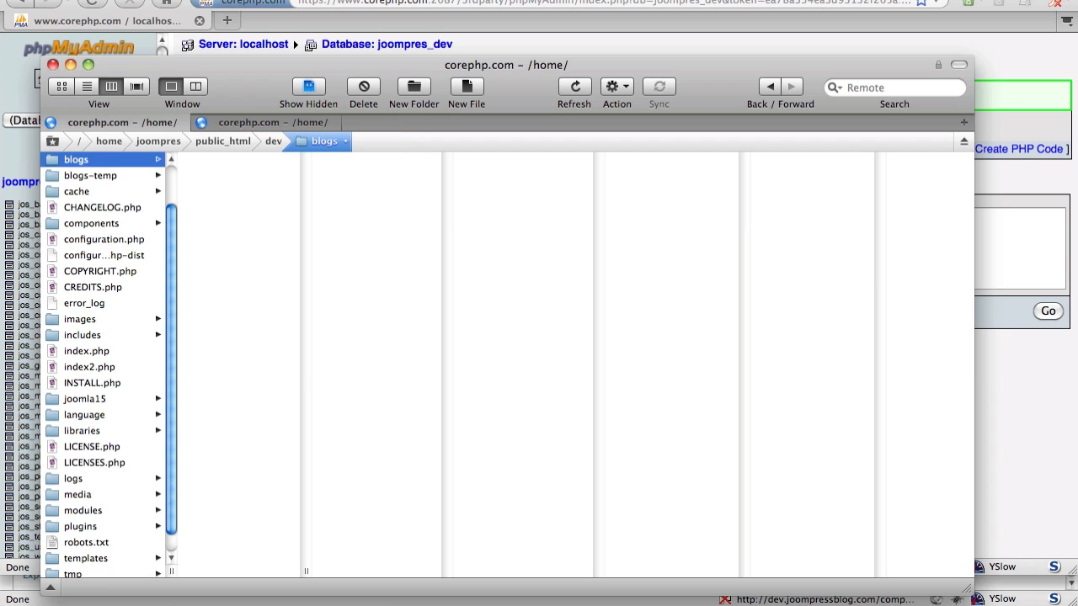
pyautogui.press('super+Tab')
pyautogui.click(681, 453)
pyautogui.scroll(3, 102, 345)
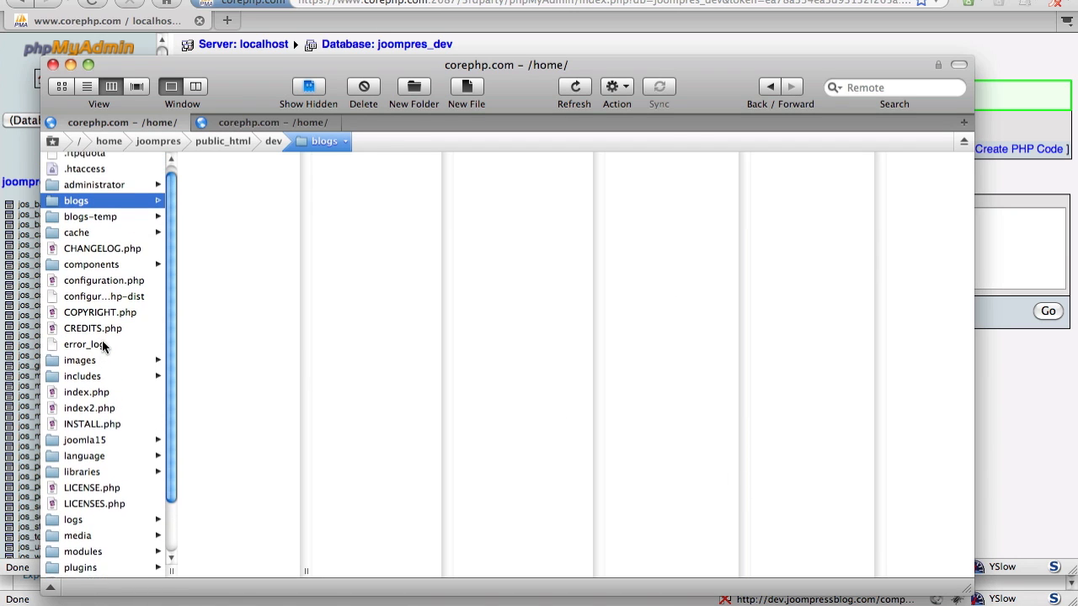
# Switch to Finder, extract com_wordpress_3.0.1.zip, and open the site/wp folder inside the extracted package.
pyautogui.press('super+Tab')
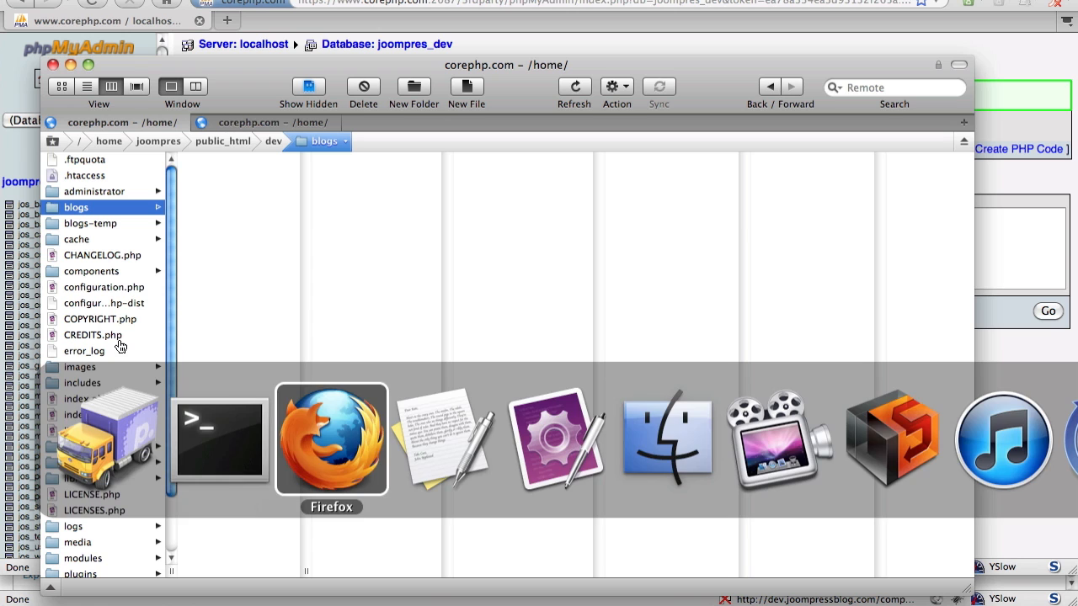
pyautogui.press('super+Tab')
pyautogui.press('super+Tab')
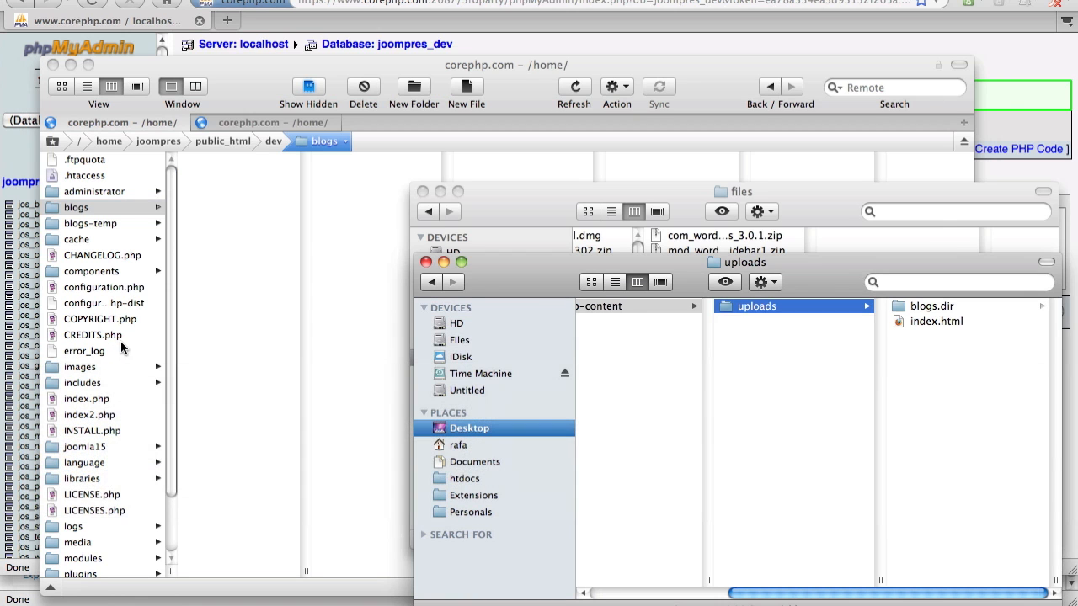
pyautogui.click(829, 241)
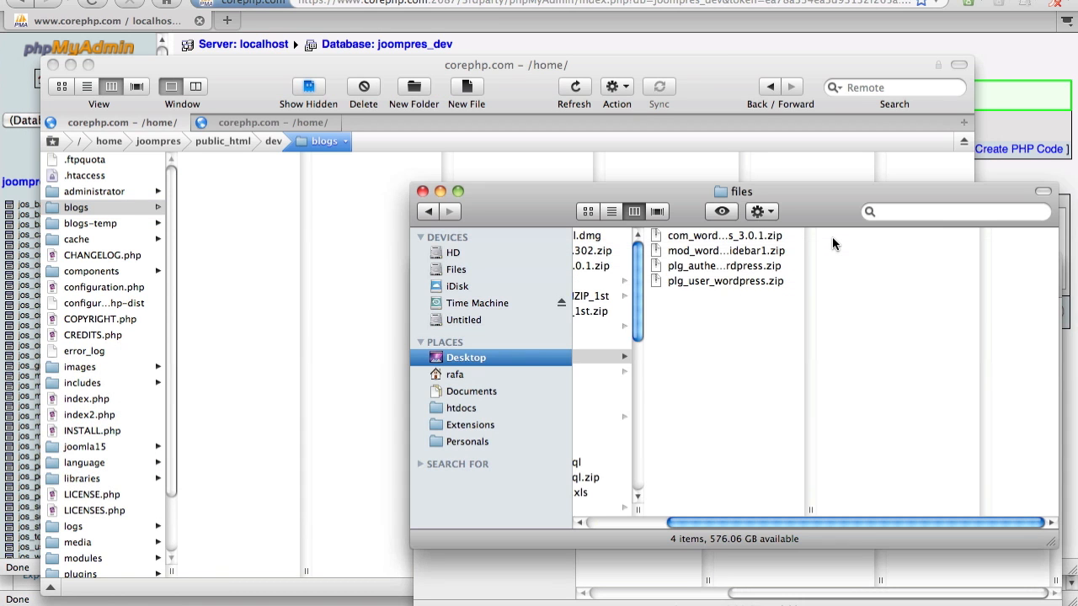
pyautogui.click(742, 239)
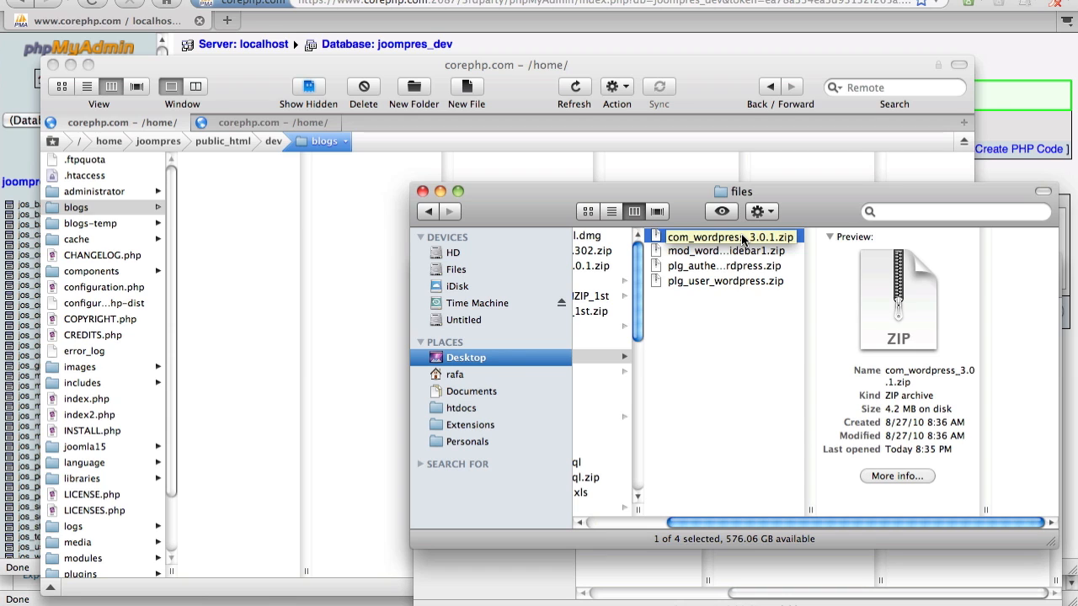
pyautogui.doubleClick(742, 237)
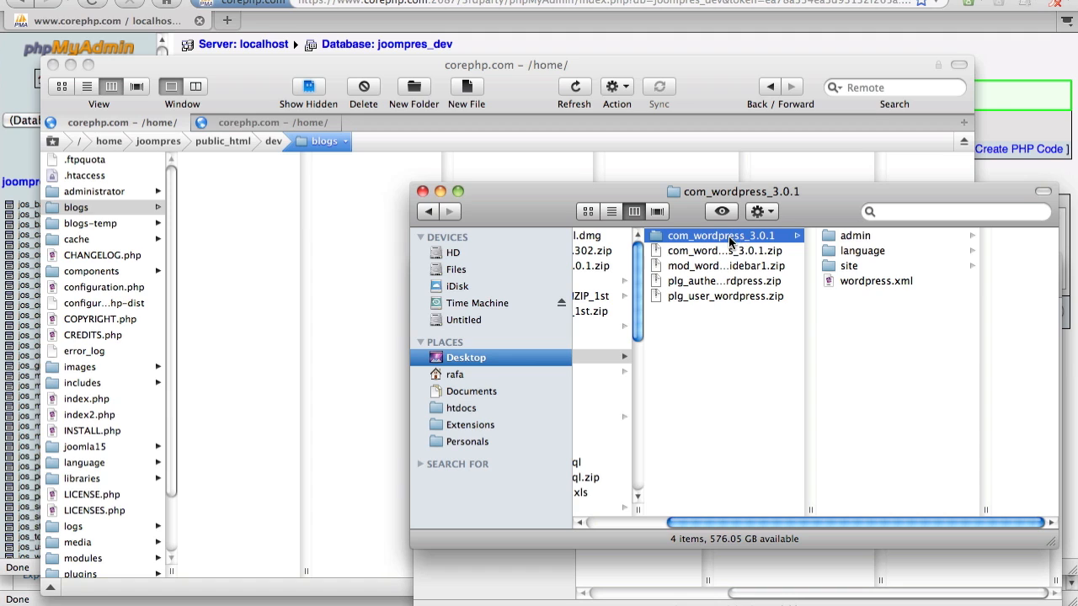
pyautogui.click(869, 268)
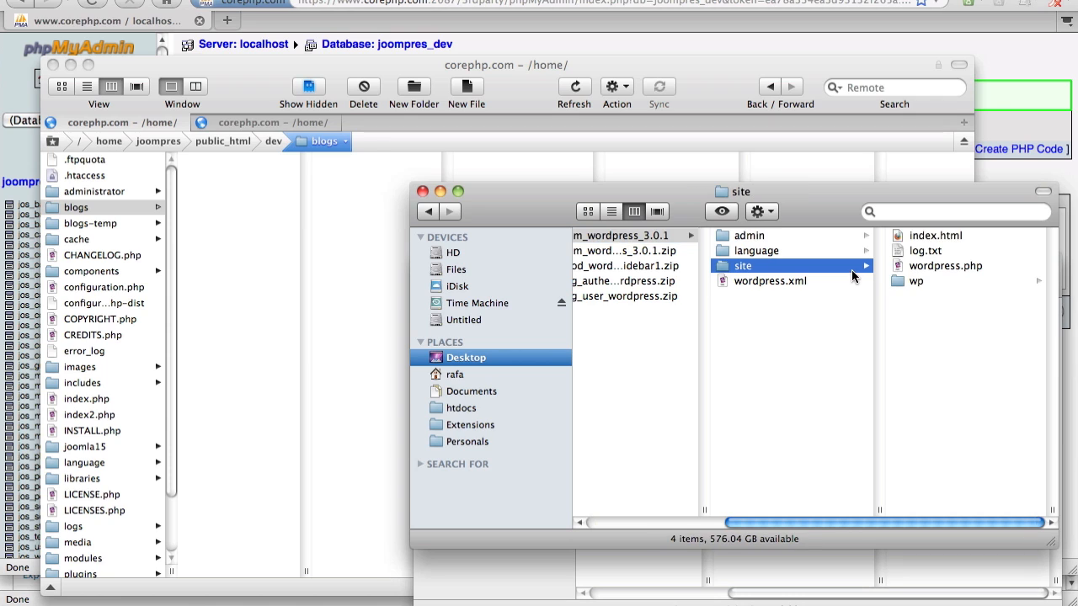
pyautogui.click(904, 280)
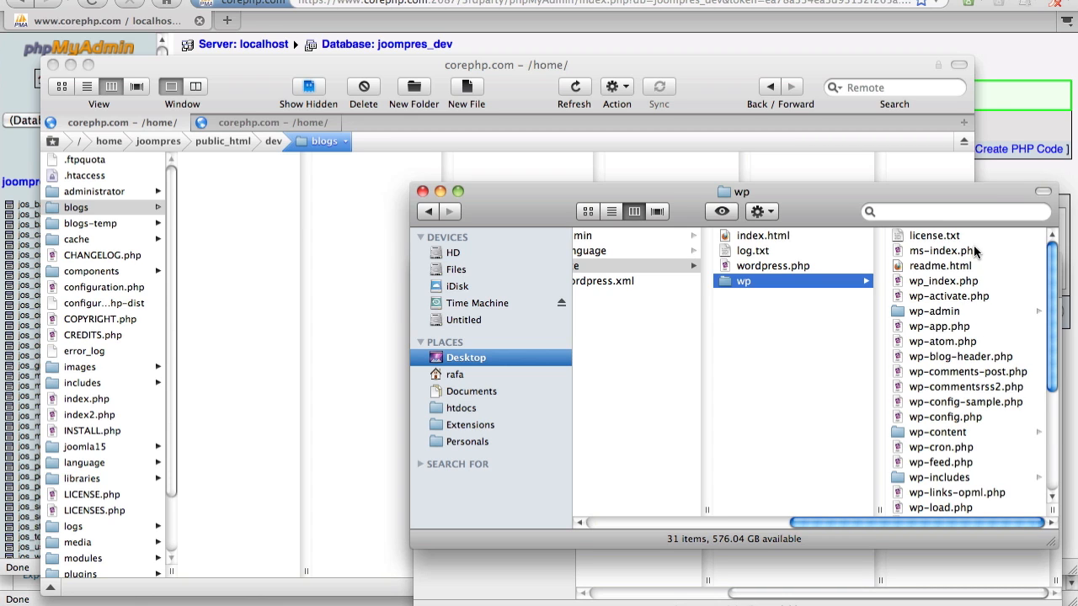
# Select all the files and folders inside the extracted package's wp folder and look through them.
pyautogui.scroll(-3, 975, 251)
pyautogui.scroll(-4, 975, 251)
pyautogui.scroll(6, 975, 251)
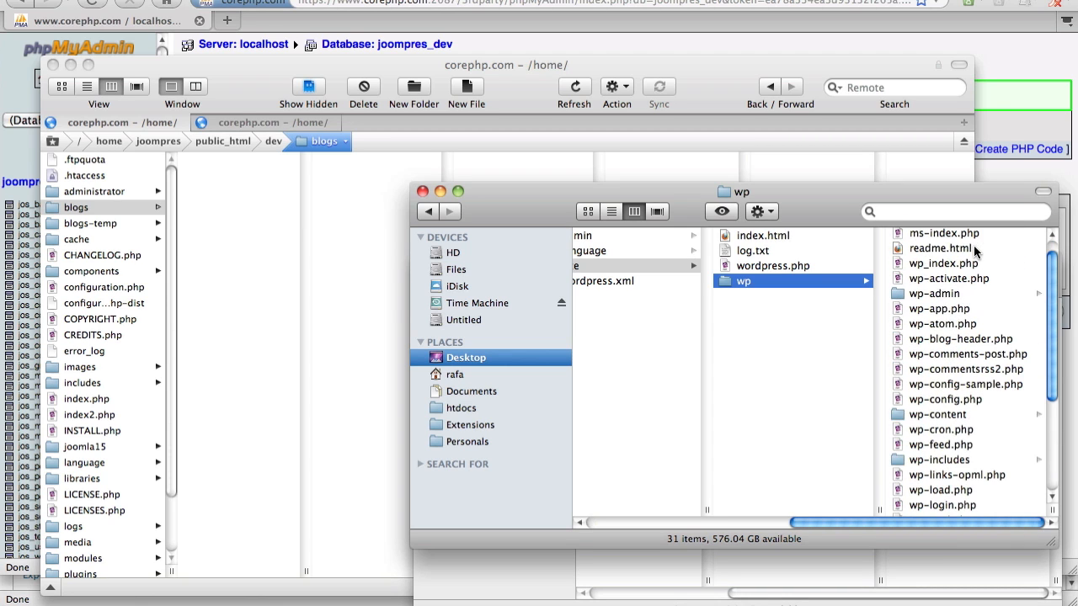
pyautogui.click(960, 339)
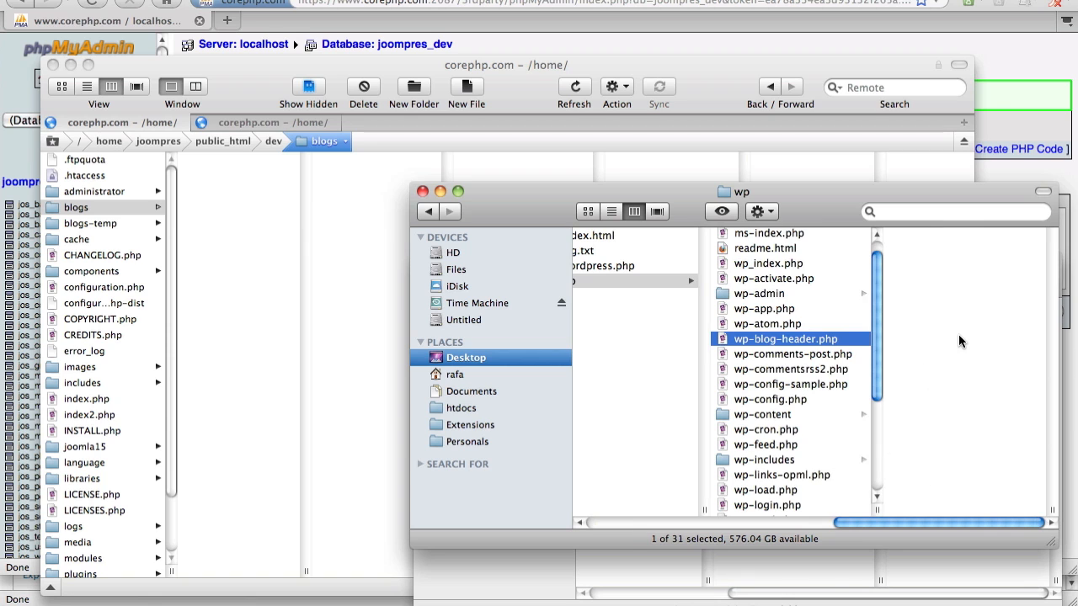
pyautogui.press('super+a')
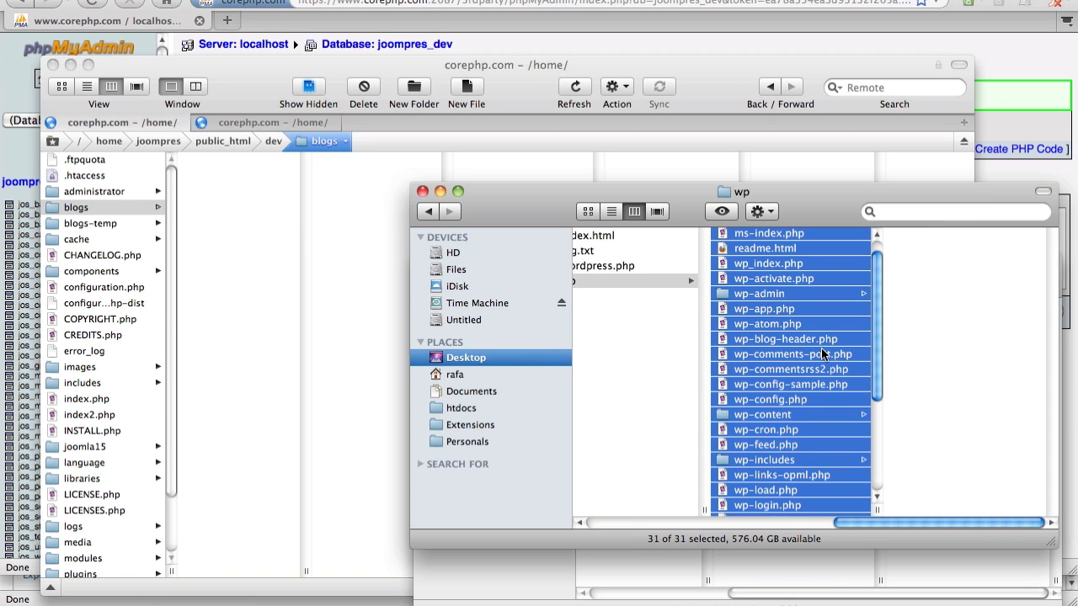
pyautogui.scroll(1, 821, 350)
pyautogui.scroll(-5, 821, 356)
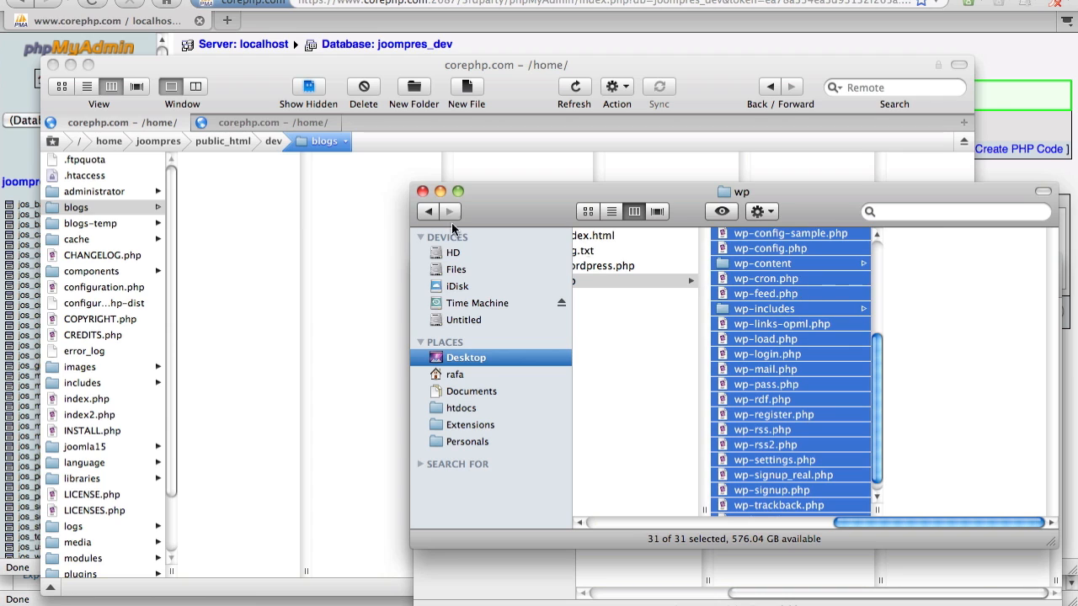
# Return to the FTP client and move all the contents of blogs-temp into the blogs folder.
pyautogui.click(271, 242)
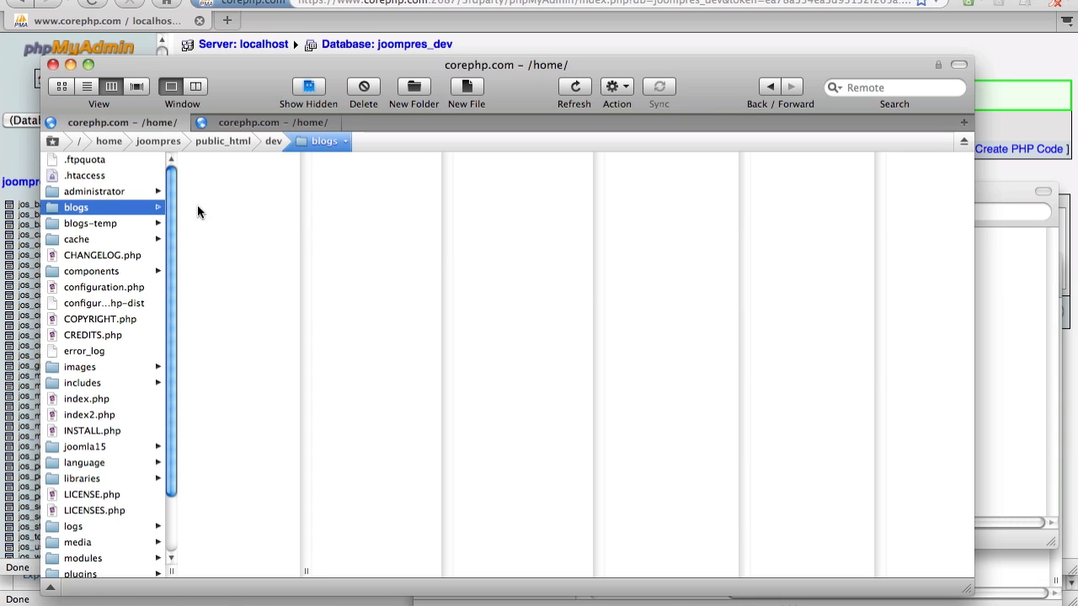
pyautogui.click(131, 223)
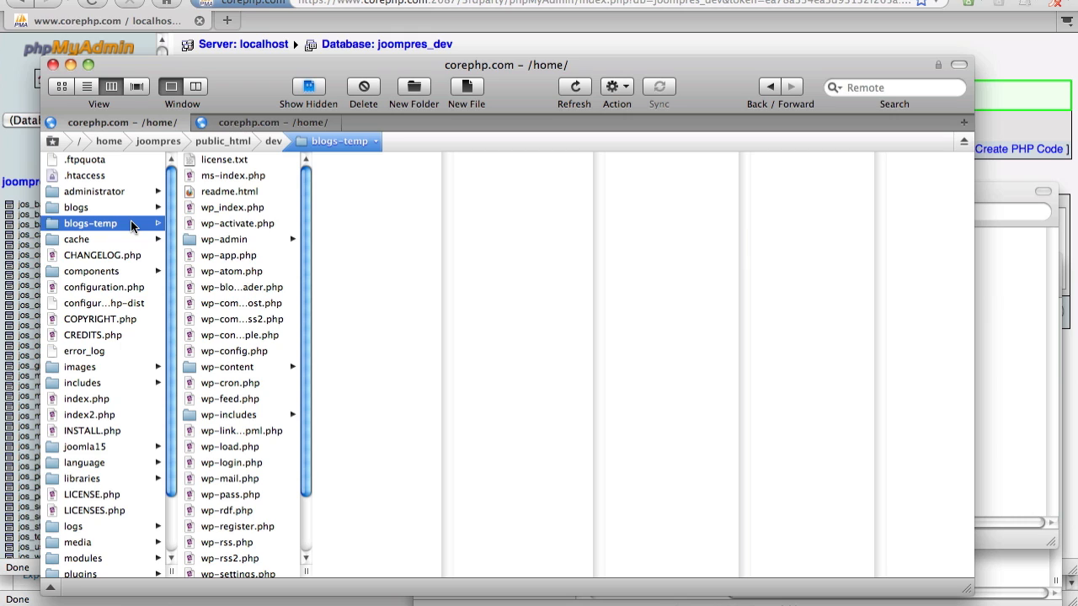
pyautogui.click(256, 287)
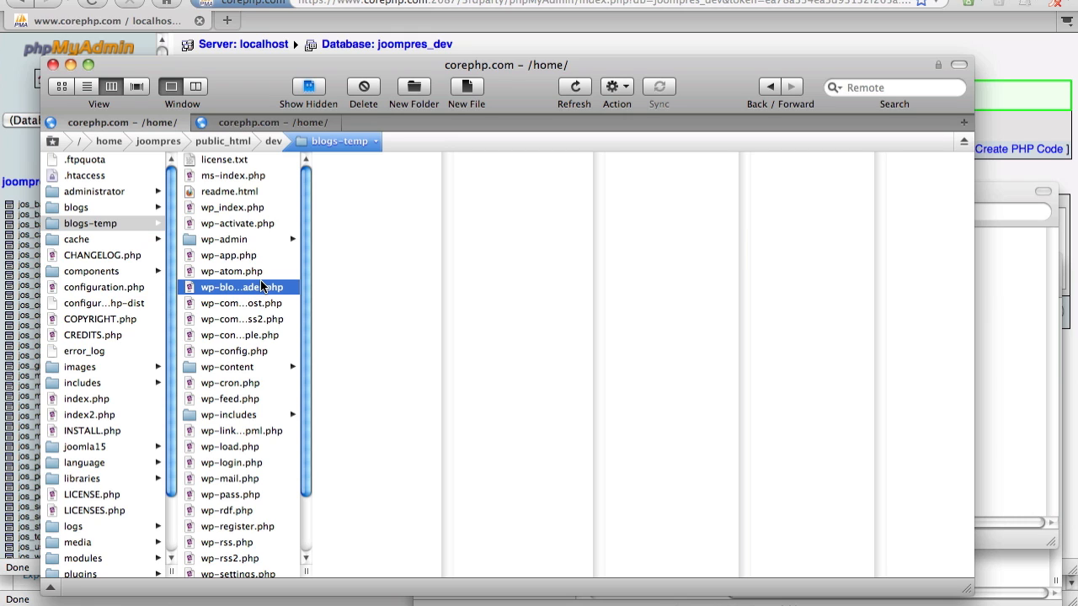
pyautogui.press('super+a')
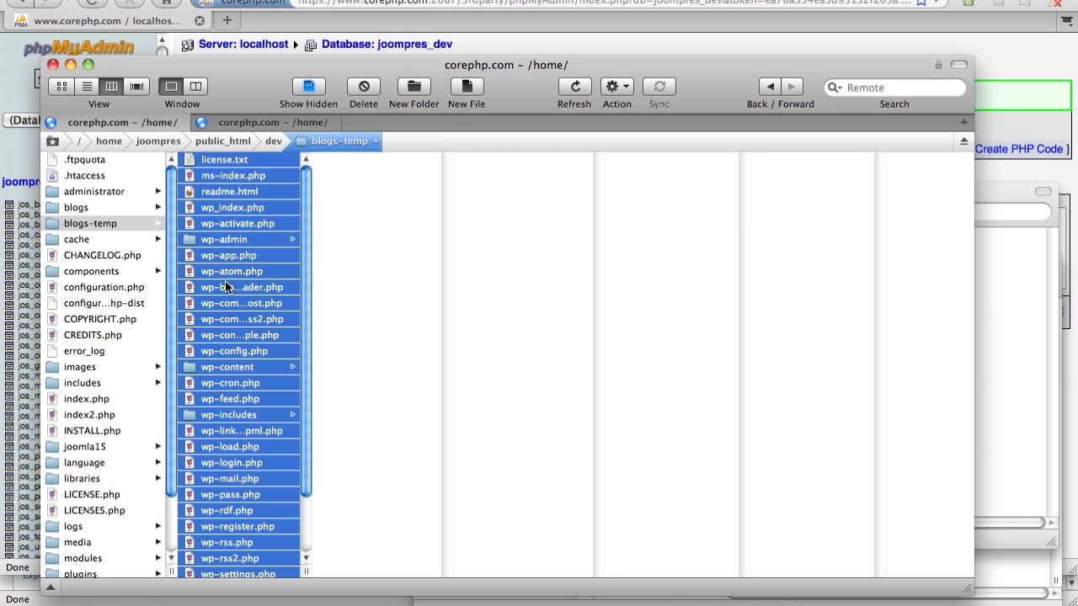
pyautogui.moveTo(193, 274); pyautogui.dragTo(233, 227)
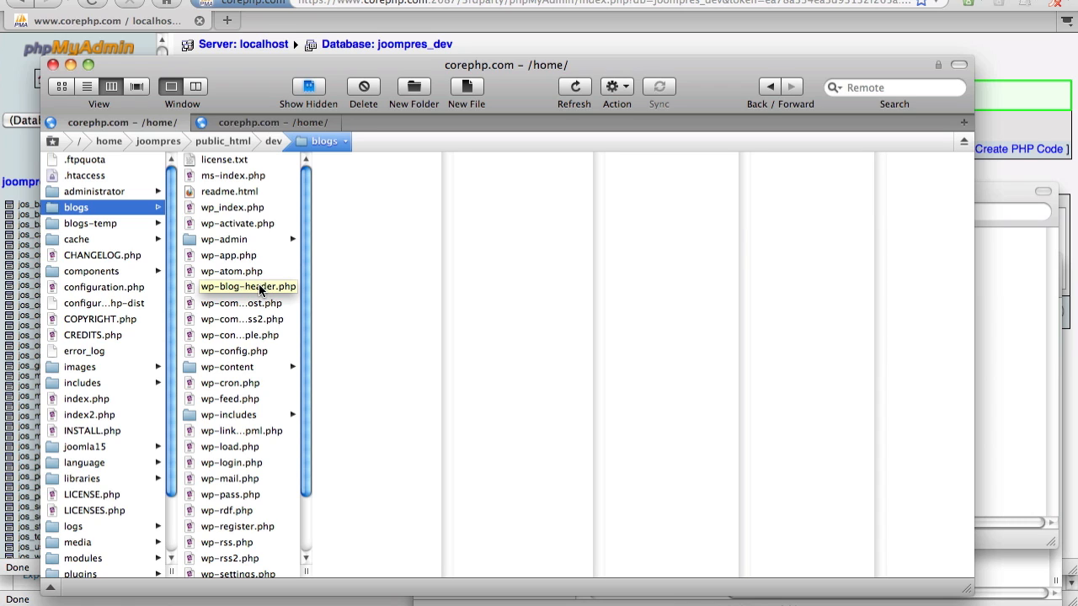
# Rename ms-index.php in the blogs folder to index.php.
pyautogui.click(241, 175)
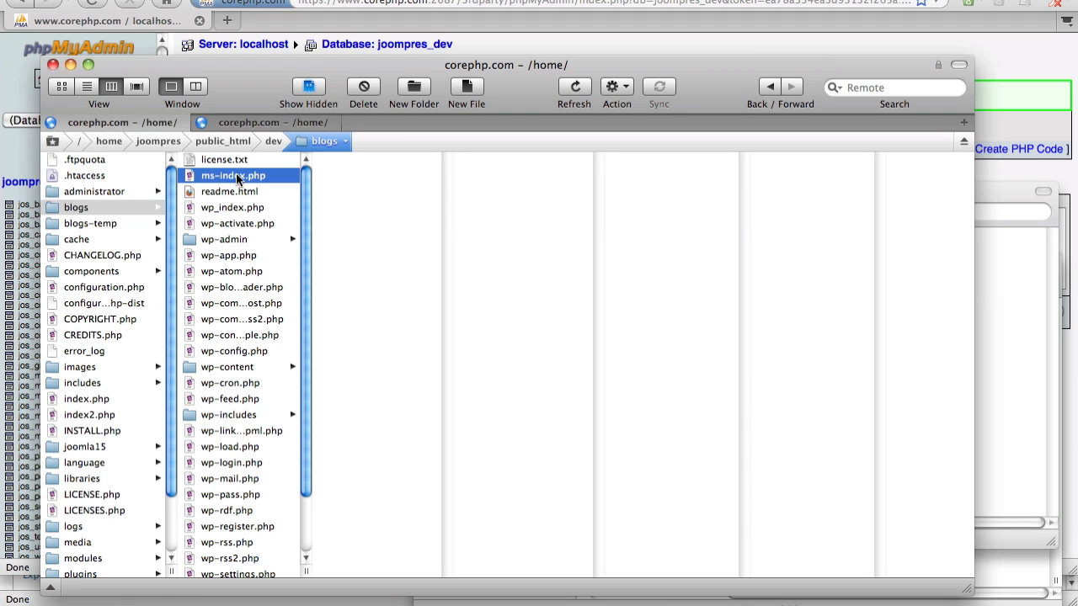
pyautogui.click(219, 177)
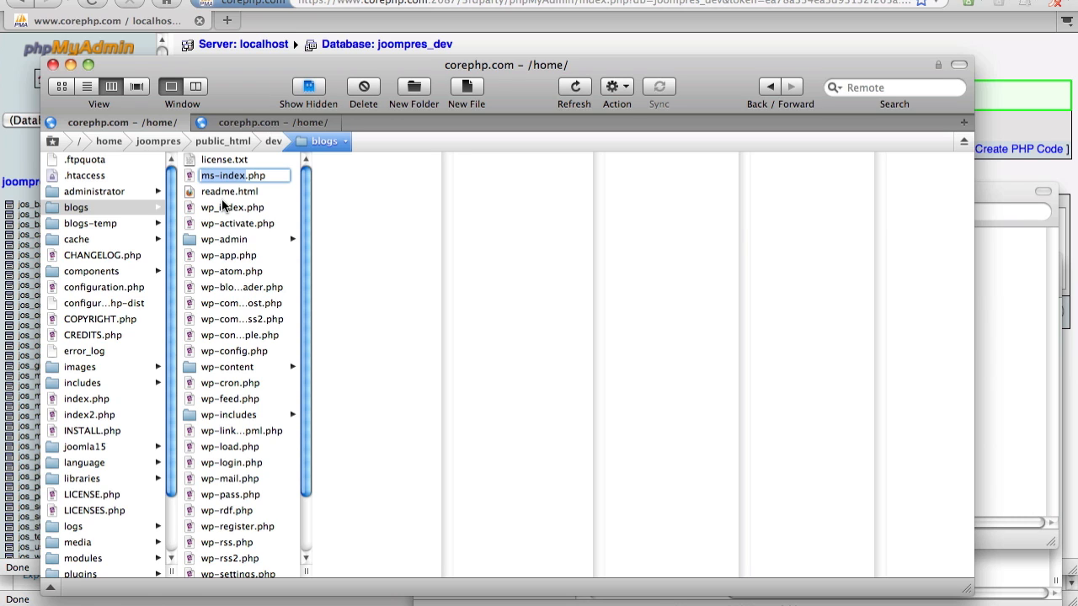
pyautogui.press('Left')
pyautogui.press('Delete')
pyautogui.press('Delete')
pyautogui.press('Delete')
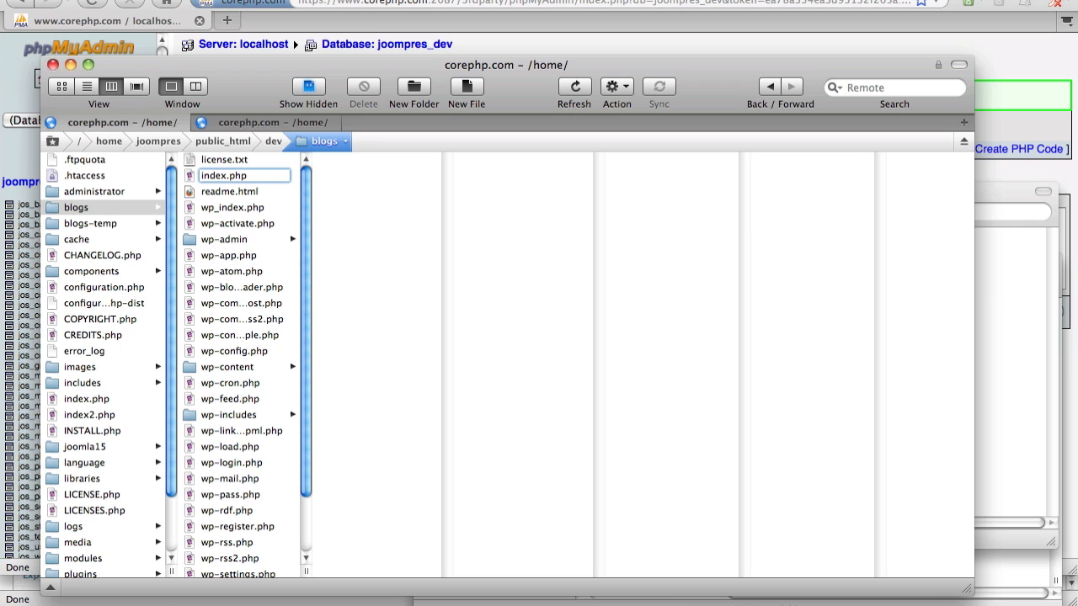
pyautogui.press('Return')
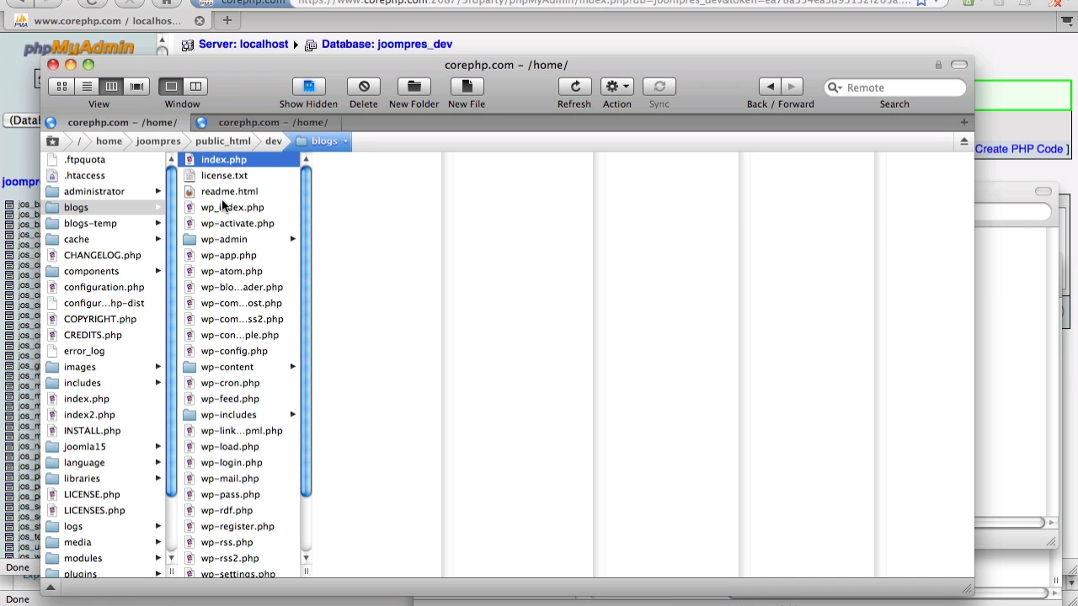
# Move the everyhome folder from blogs/wp-content/multisite into blogs/wp-content/themes, and return to phpMyAdmin in the browser.
pyautogui.click(222, 371)
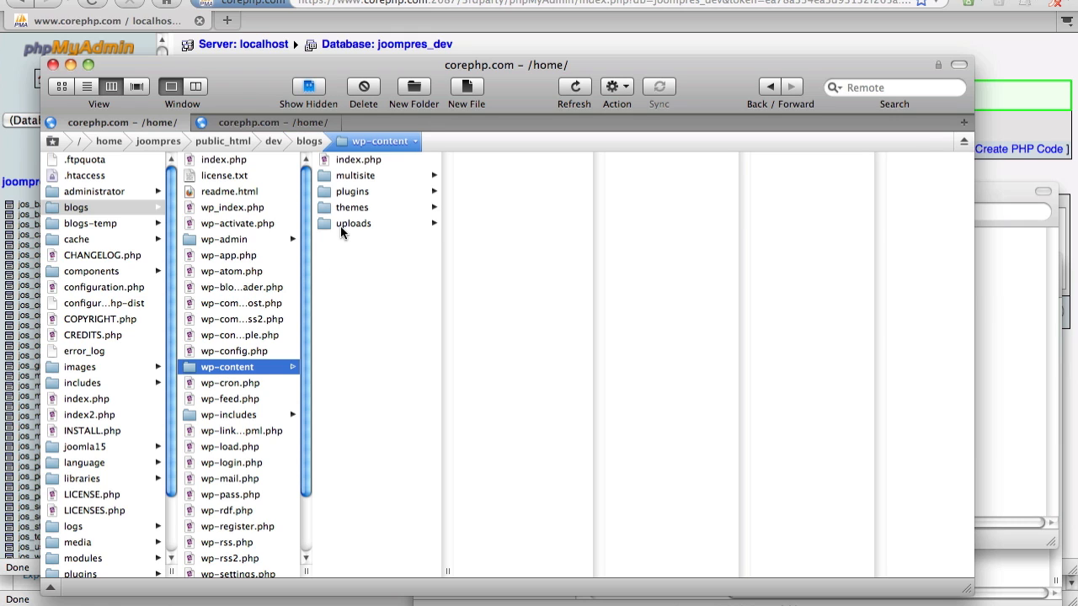
pyautogui.click(375, 176)
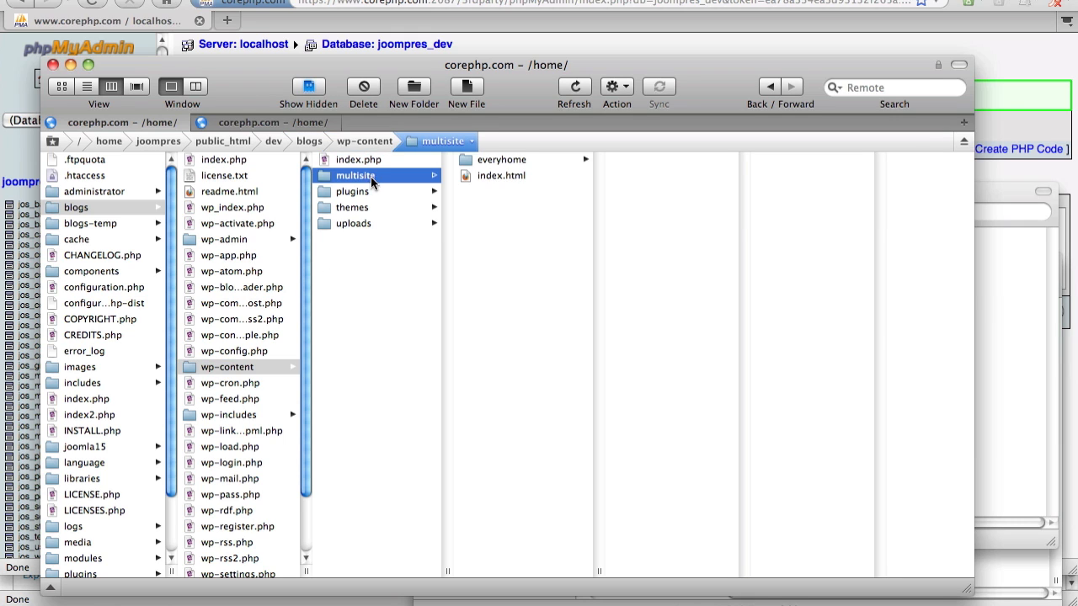
pyautogui.click(492, 161)
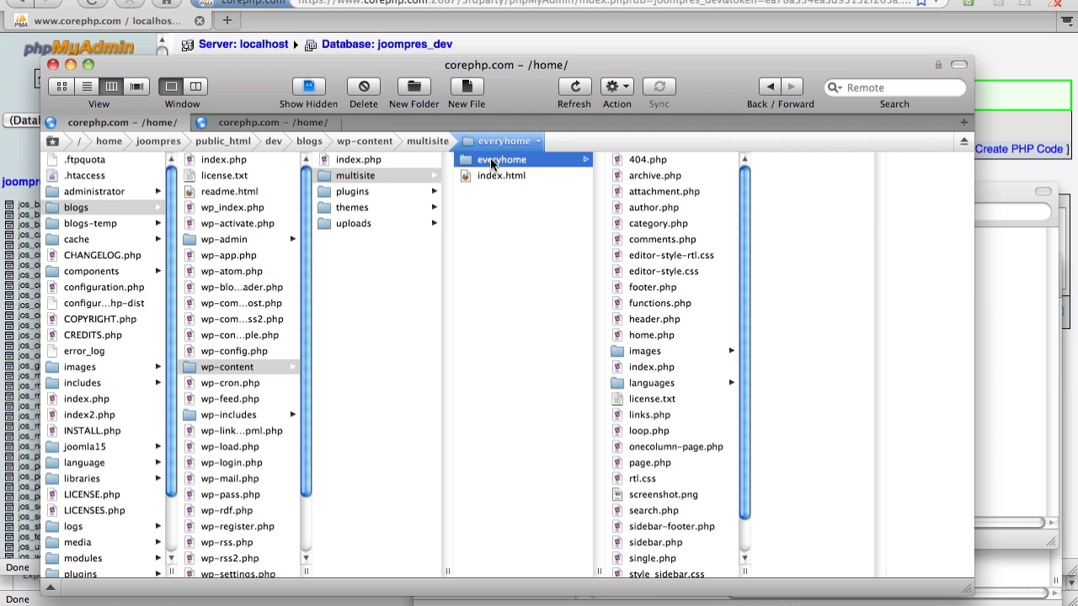
pyautogui.moveTo(497, 157); pyautogui.dragTo(500, 213)
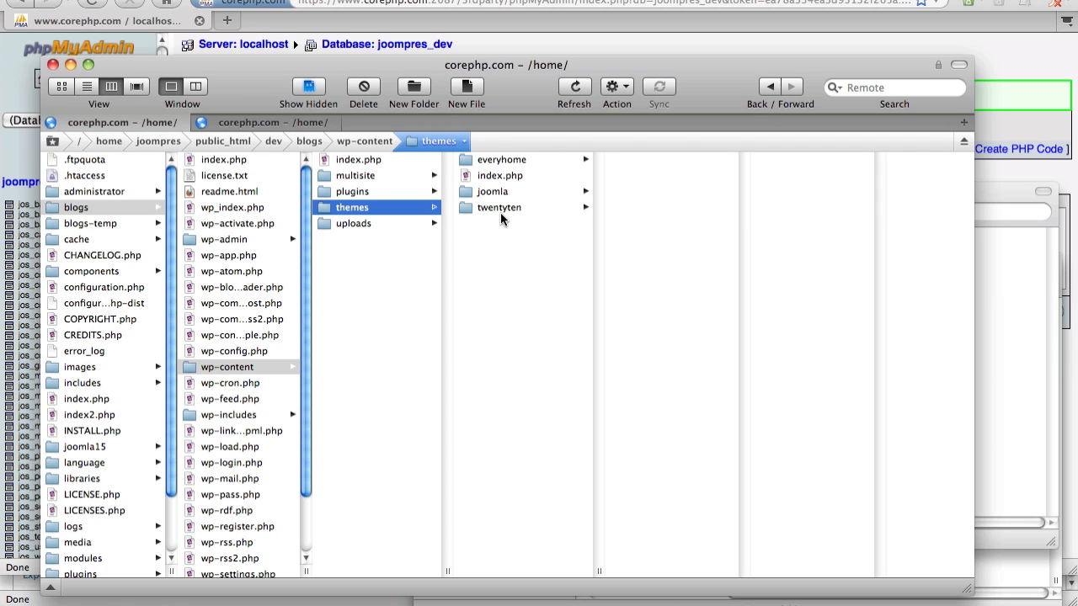
pyautogui.click(427, 34)
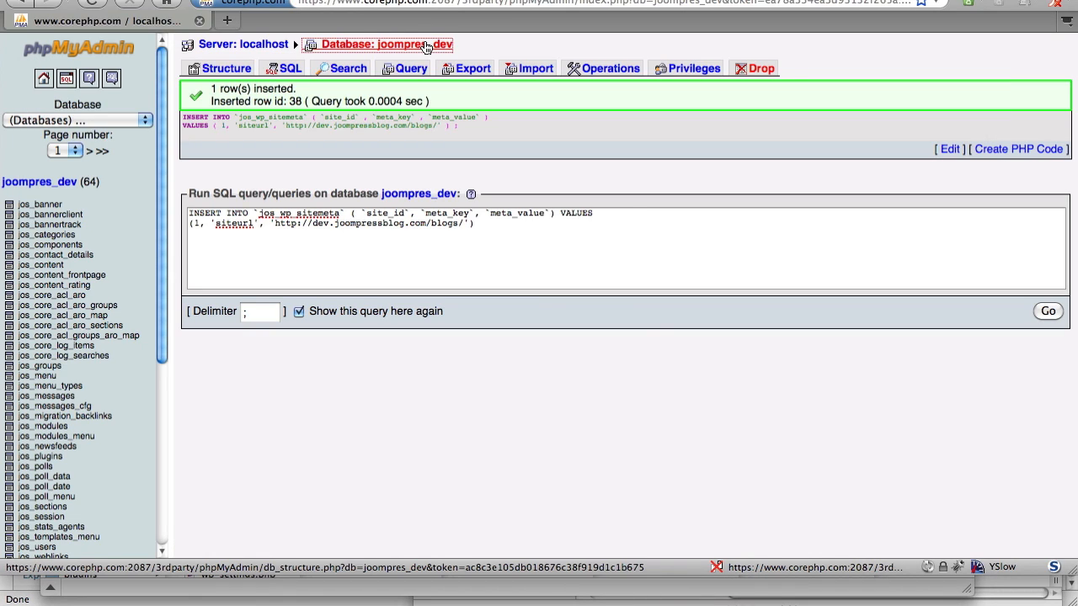
# Browse the jos_wp_blogs table of the joompres_dev database and open both blog records together for editing.
pyautogui.click(418, 42)
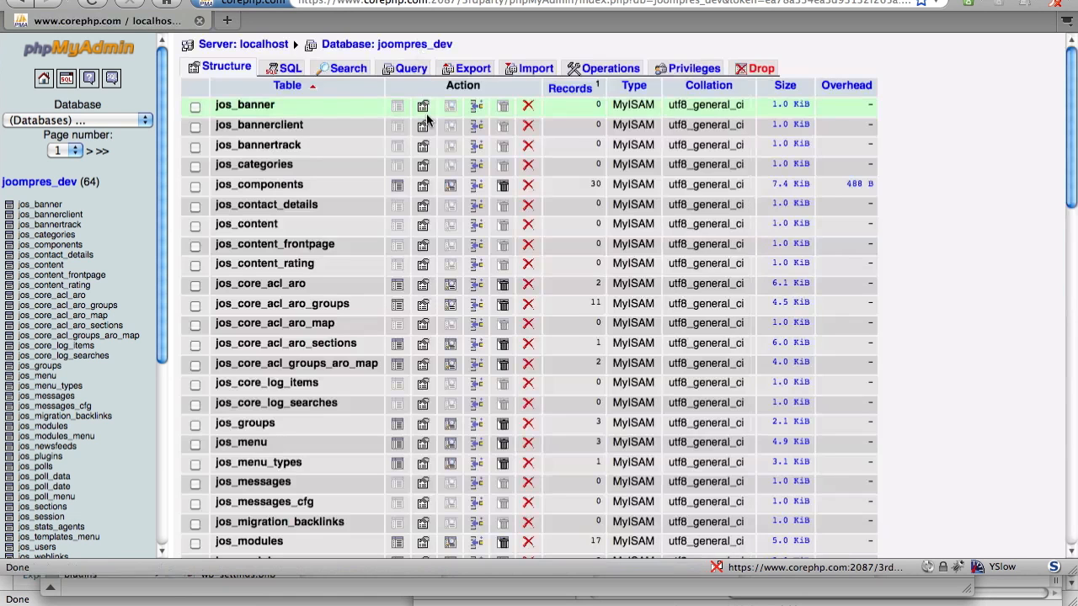
pyautogui.scroll(-10, 427, 117)
pyautogui.scroll(-4, 426, 118)
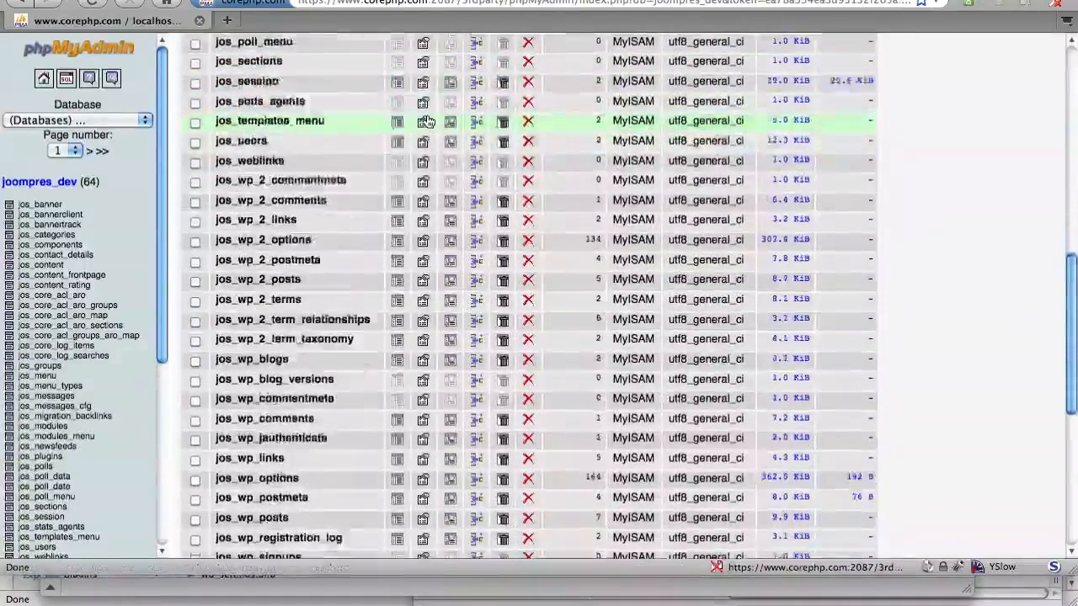
pyautogui.scroll(-1, 426, 118)
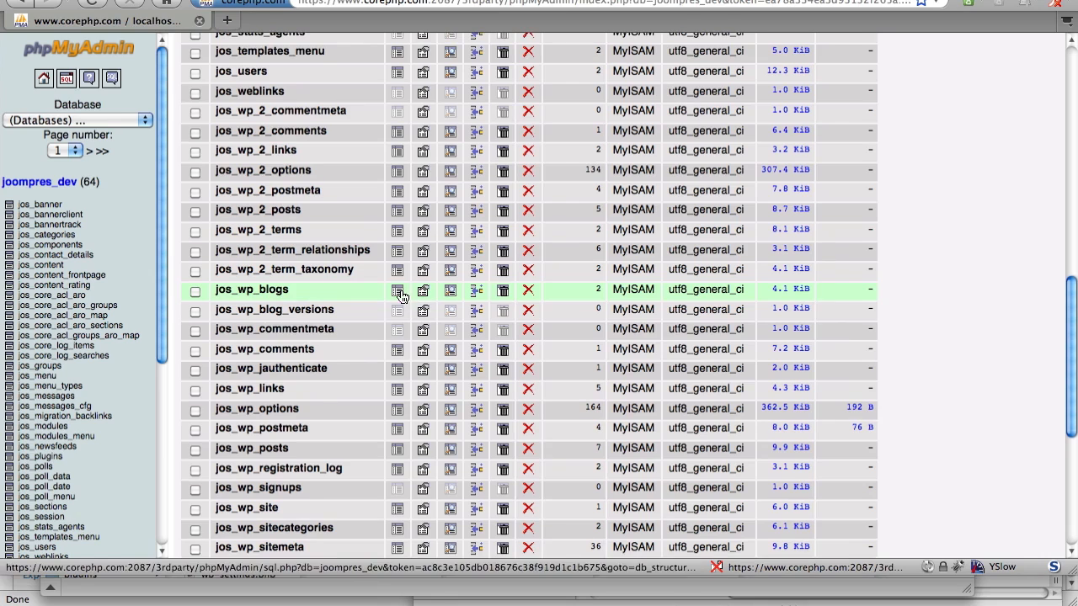
pyautogui.click(402, 288)
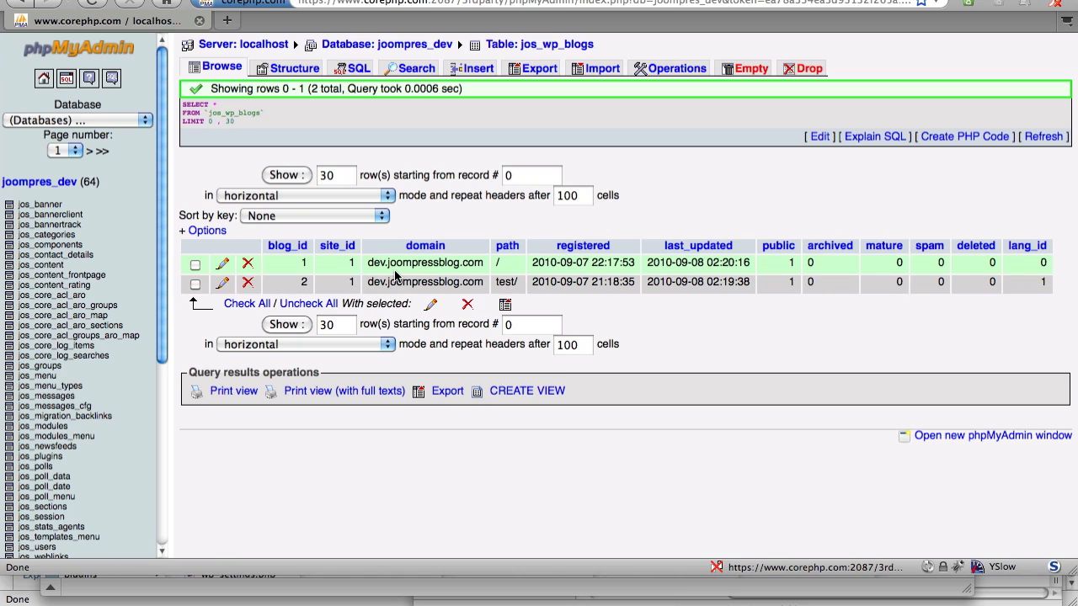
pyautogui.click(395, 268)
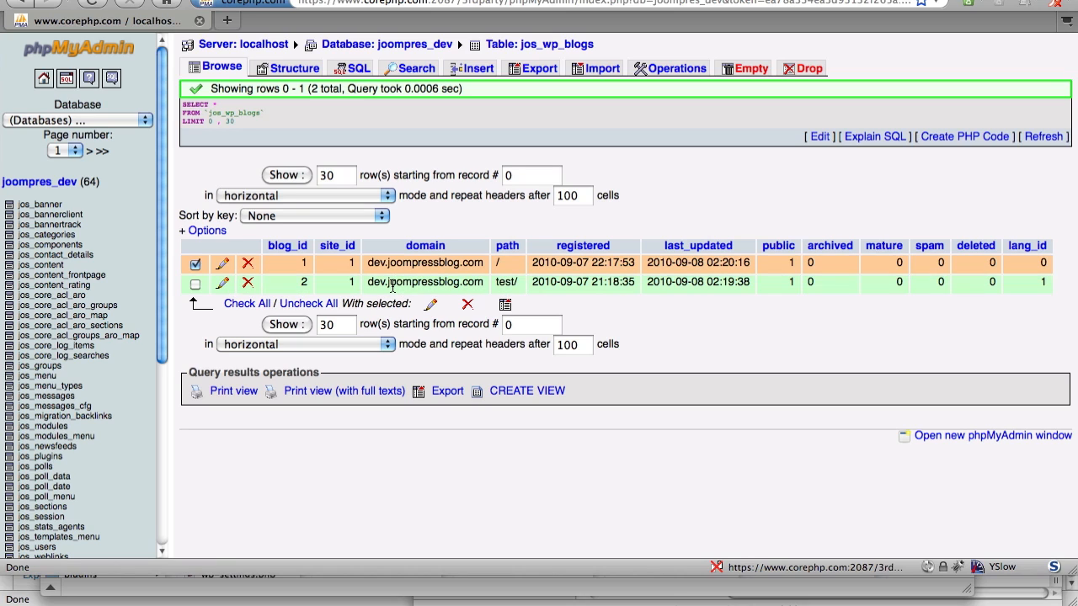
pyautogui.click(394, 284)
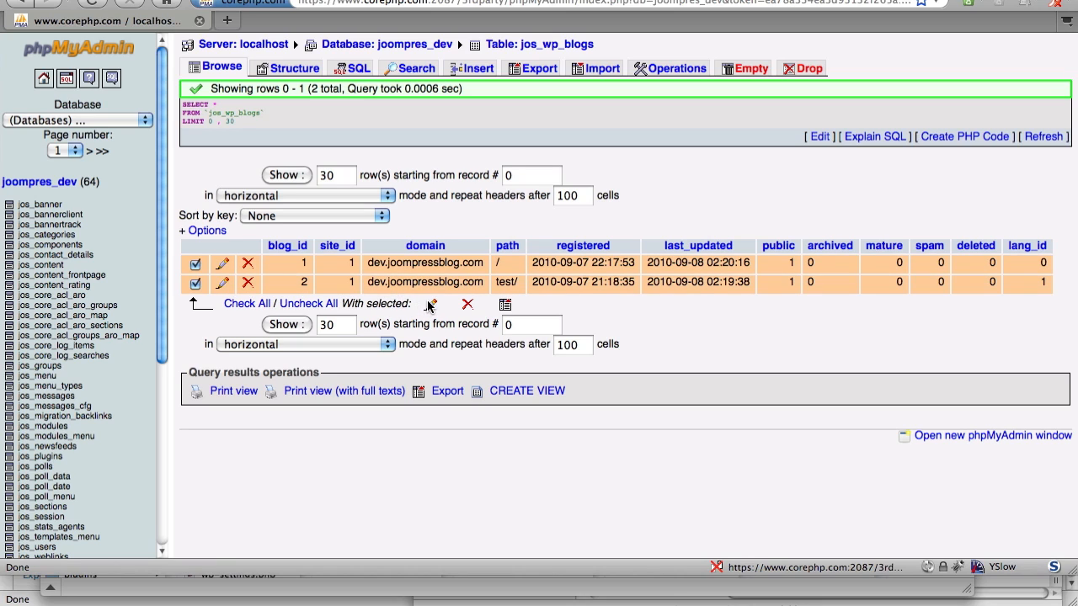
pyautogui.click(428, 305)
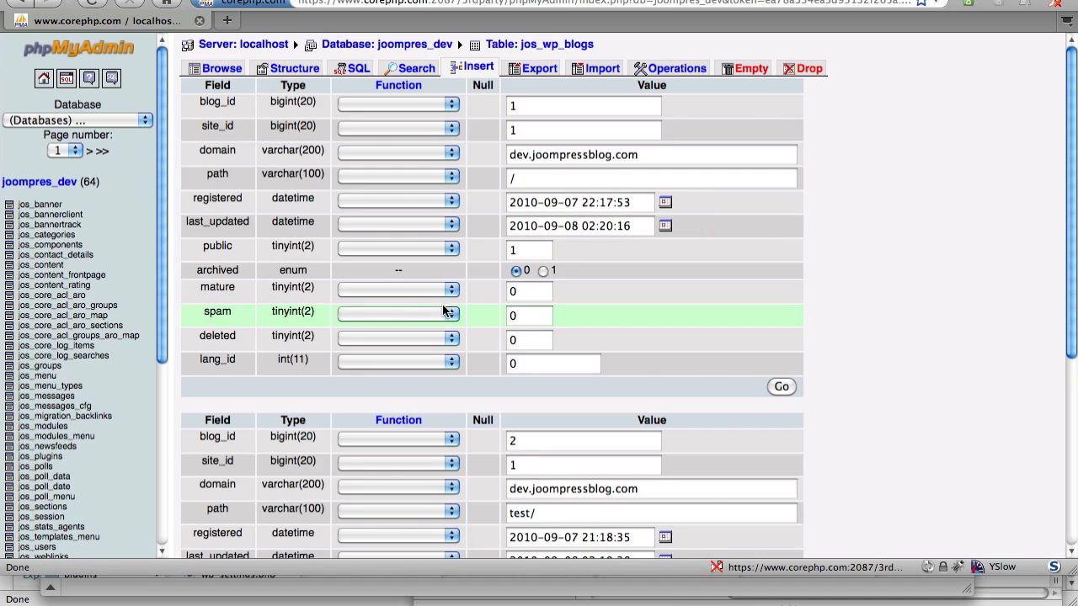
# Set the path of the record with blog_id 1 to /blogs/.
pyautogui.click(545, 178)
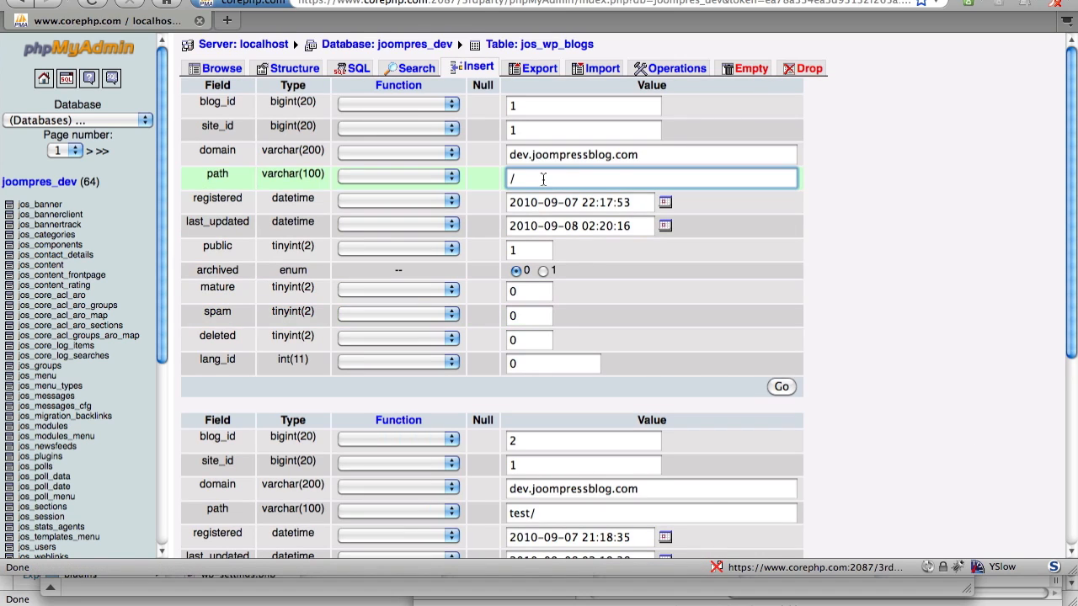
pyautogui.press('Left')
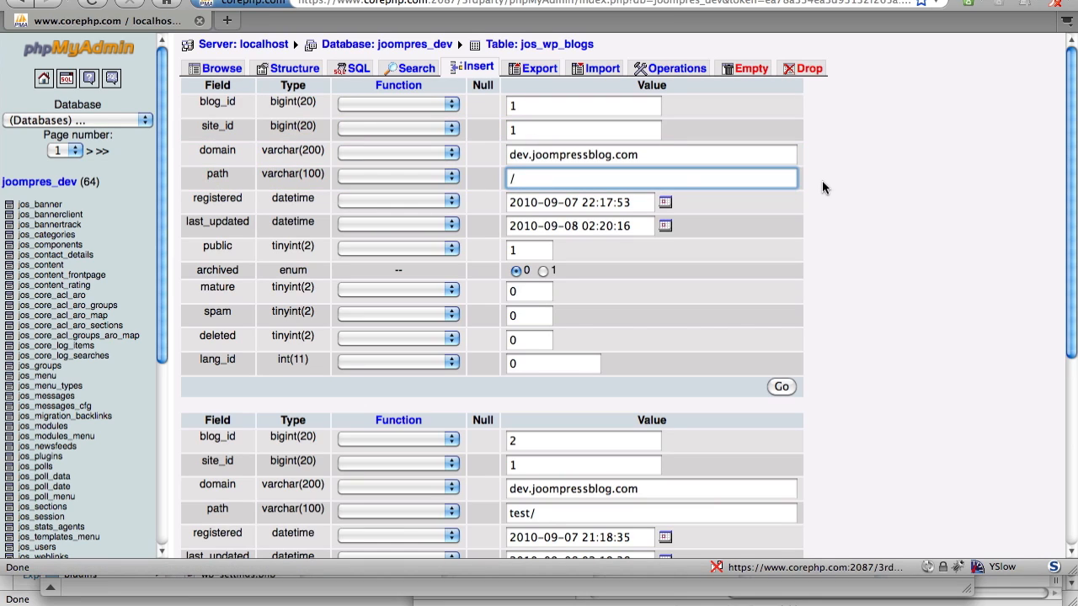
pyautogui.write('/blogs/')
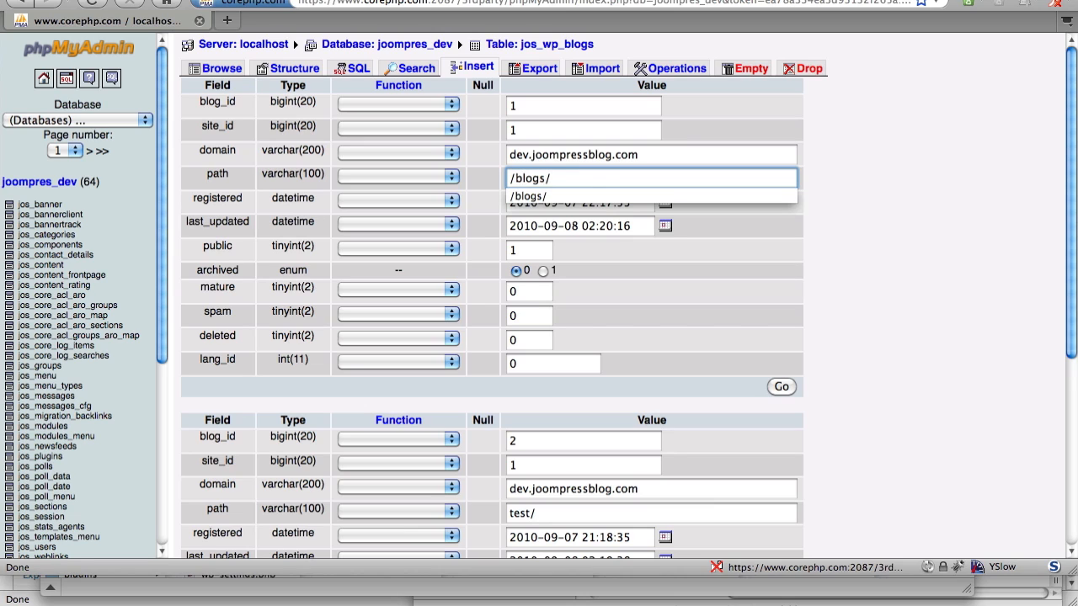
pyautogui.press('Escape')
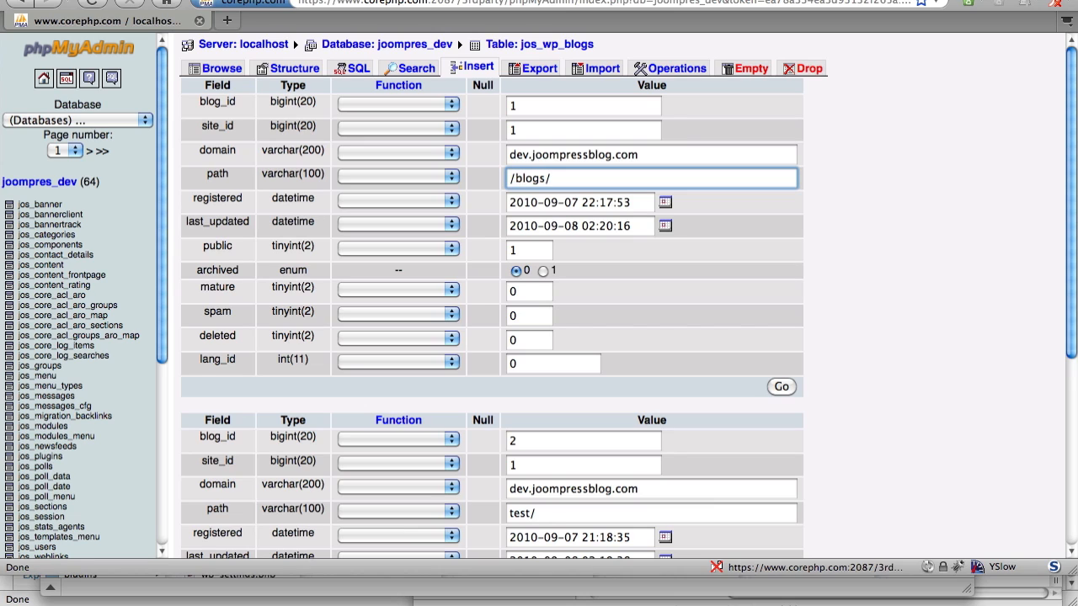
pyautogui.hotkey('shift', 'Home')
pyautogui.click(826, 221)
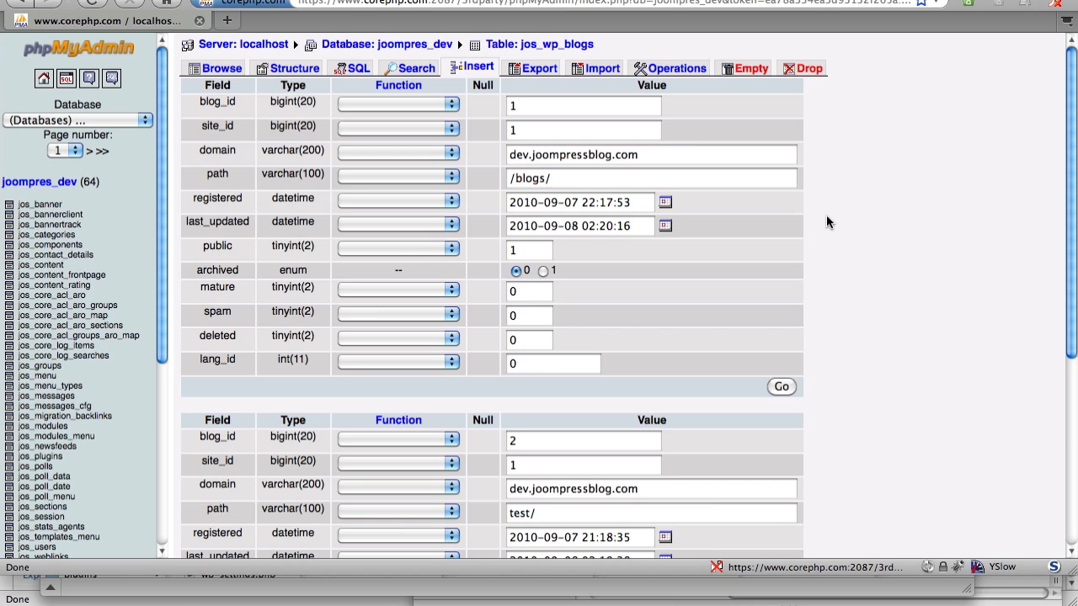
# Set the path of the record with blog_id 2 to /blogs/test/ and save both records.
pyautogui.scroll(-5, 827, 221)
pyautogui.scroll(-1, 829, 214)
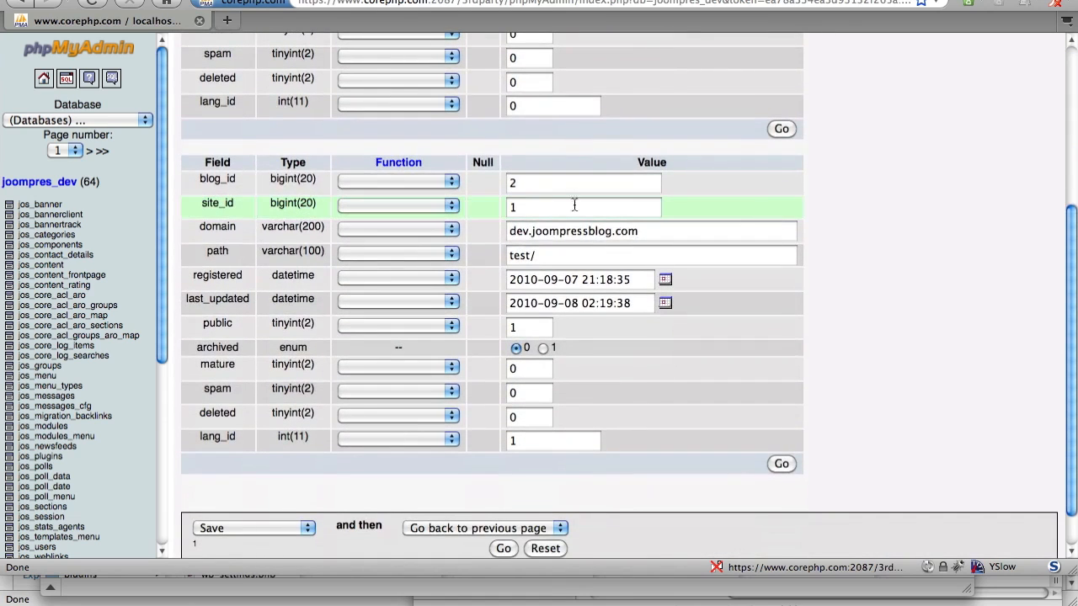
pyautogui.click(512, 256)
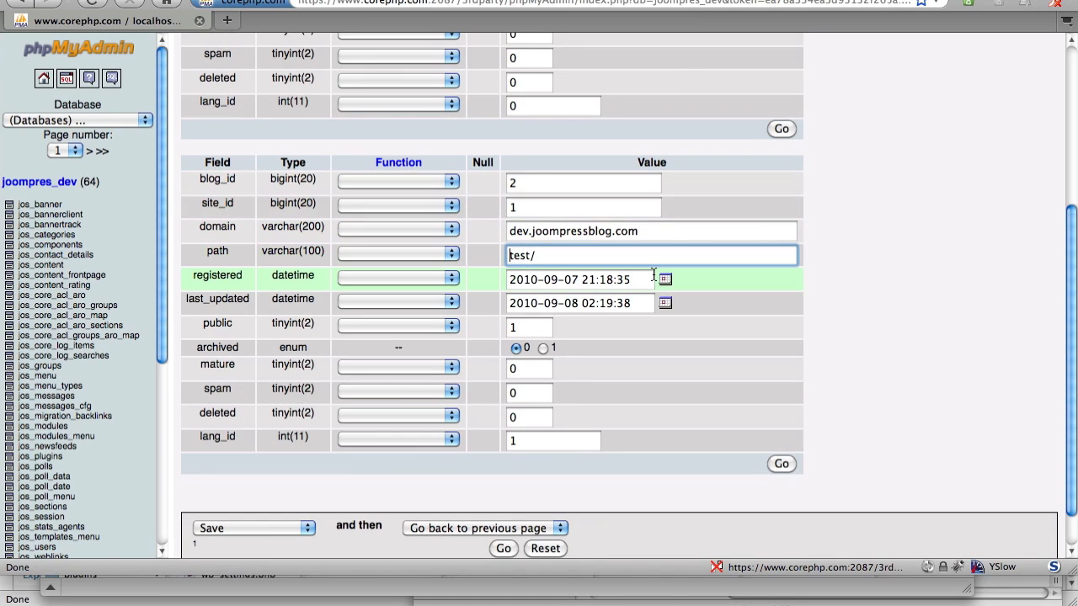
pyautogui.write('/blogs/')
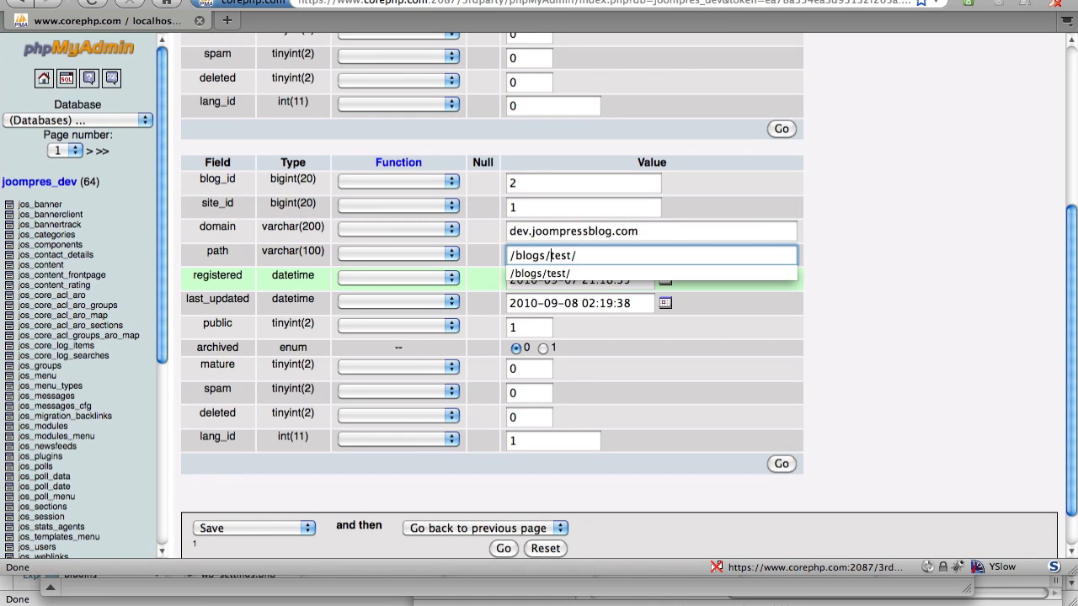
pyautogui.press('Left')
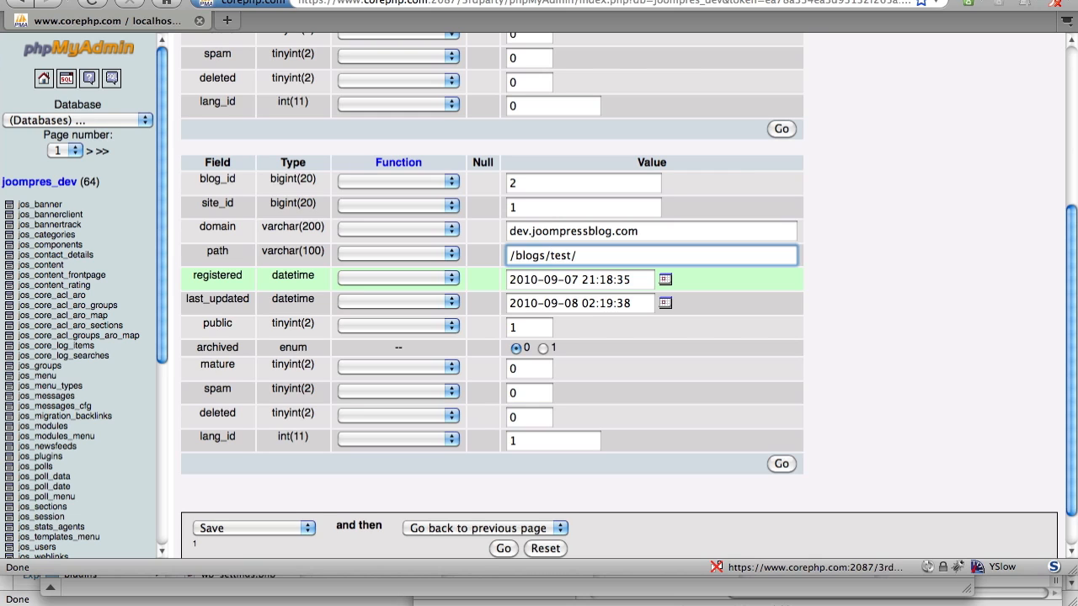
pyautogui.scroll(-2, 677, 344)
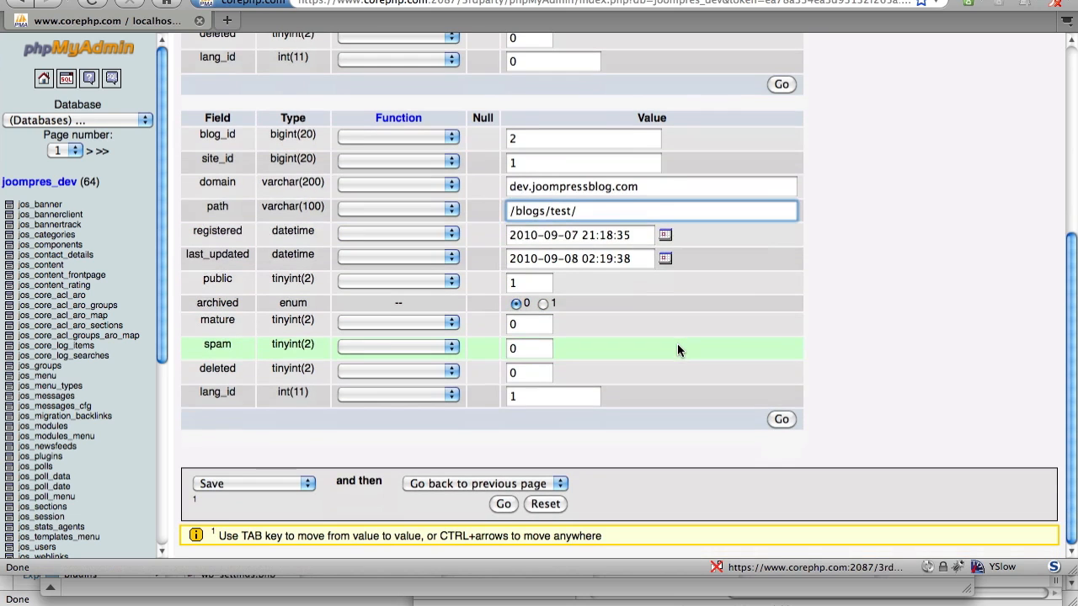
pyautogui.click(509, 502)
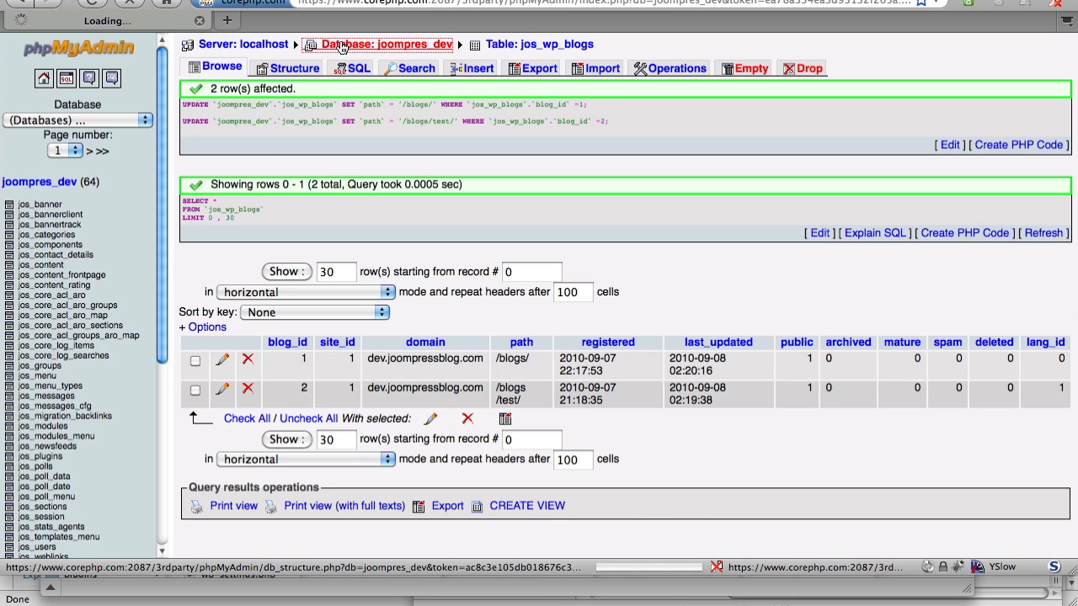
# Edit the dev.joompressblog.com record in the jos_wp_site table, setting its path to /blogs/, and save it.
pyautogui.click(344, 48)
pyautogui.scroll(-10, 468, 164)
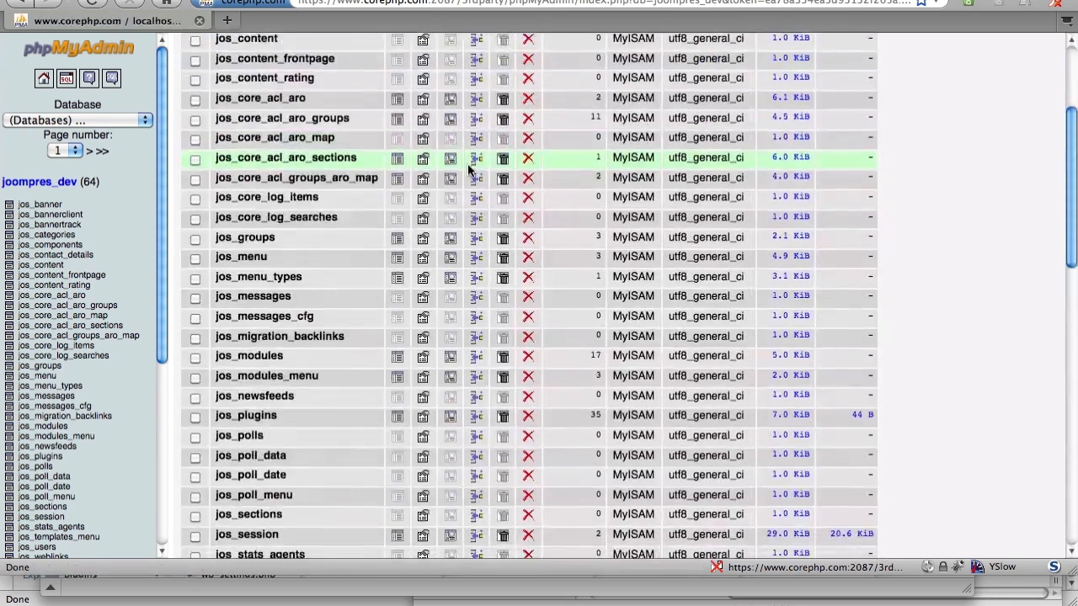
pyautogui.scroll(-10, 471, 171)
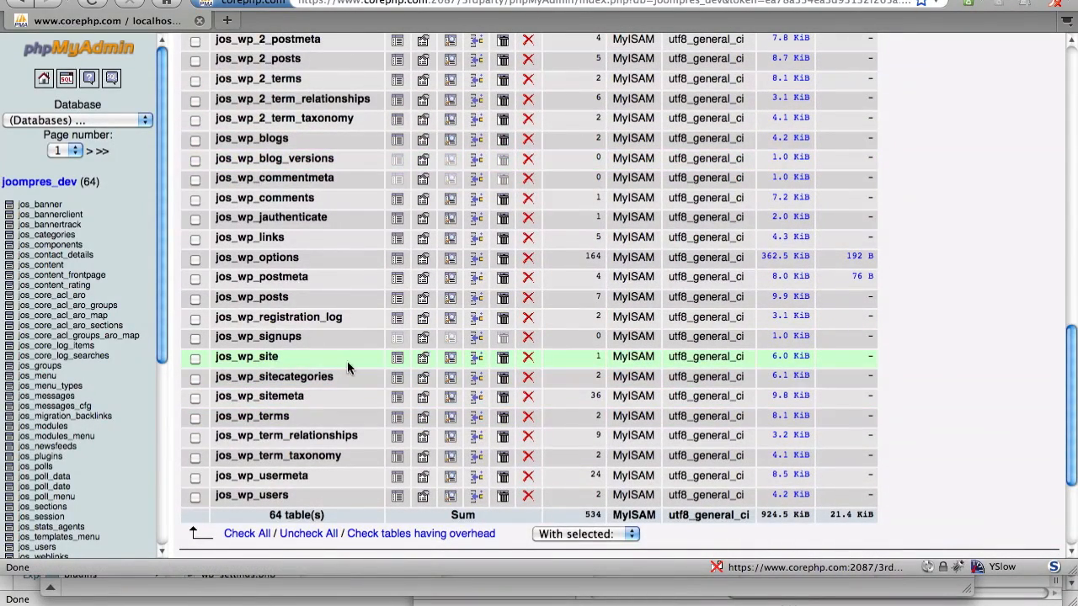
pyautogui.click(394, 358)
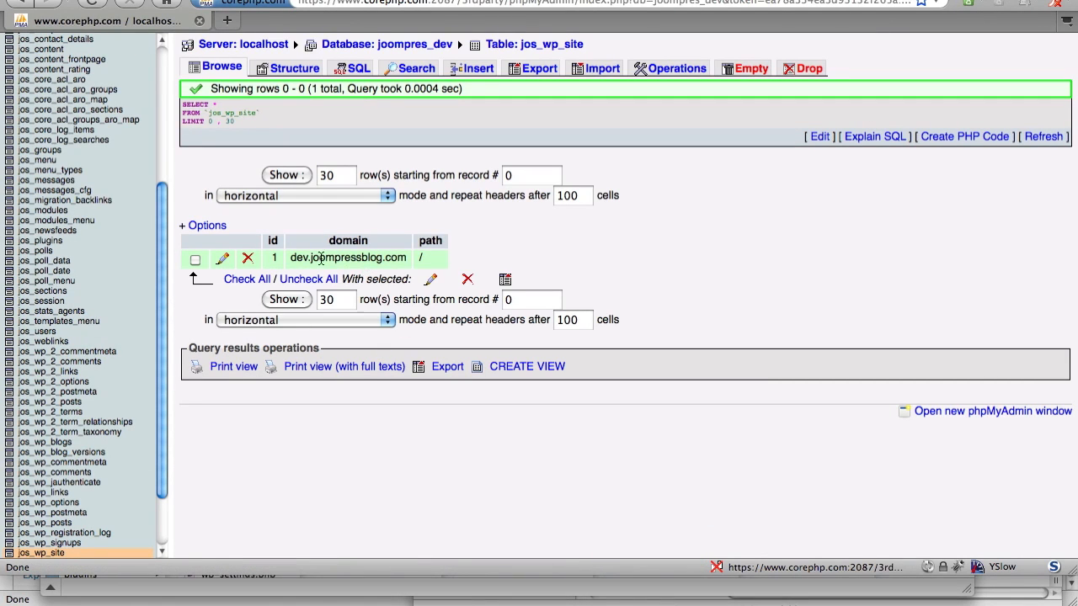
pyautogui.click(224, 261)
pyautogui.click(520, 155)
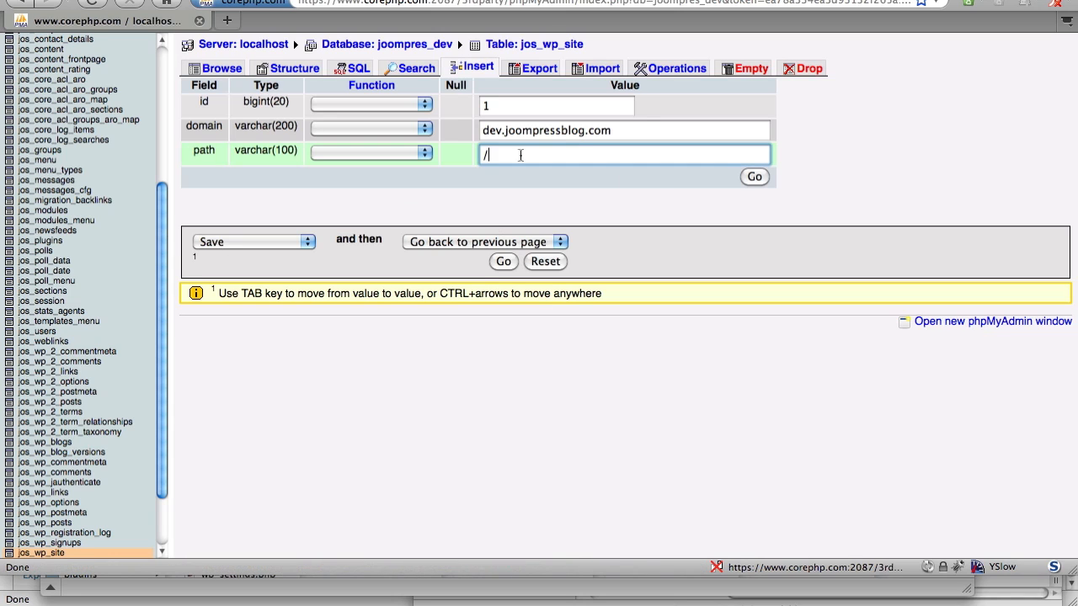
pyautogui.press('Left')
pyautogui.write('/blogs')
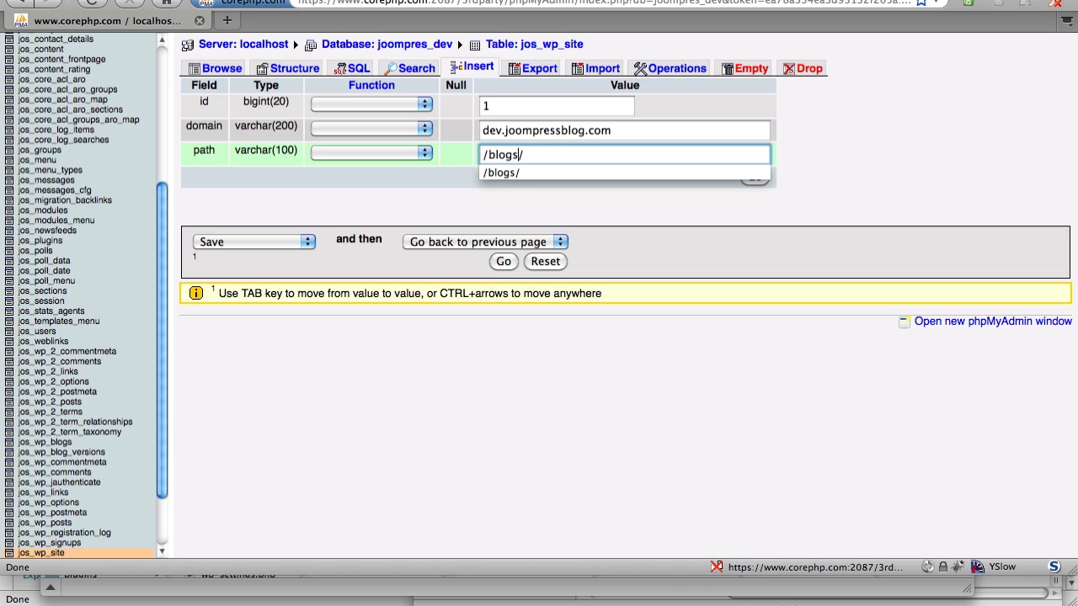
pyautogui.click(820, 189)
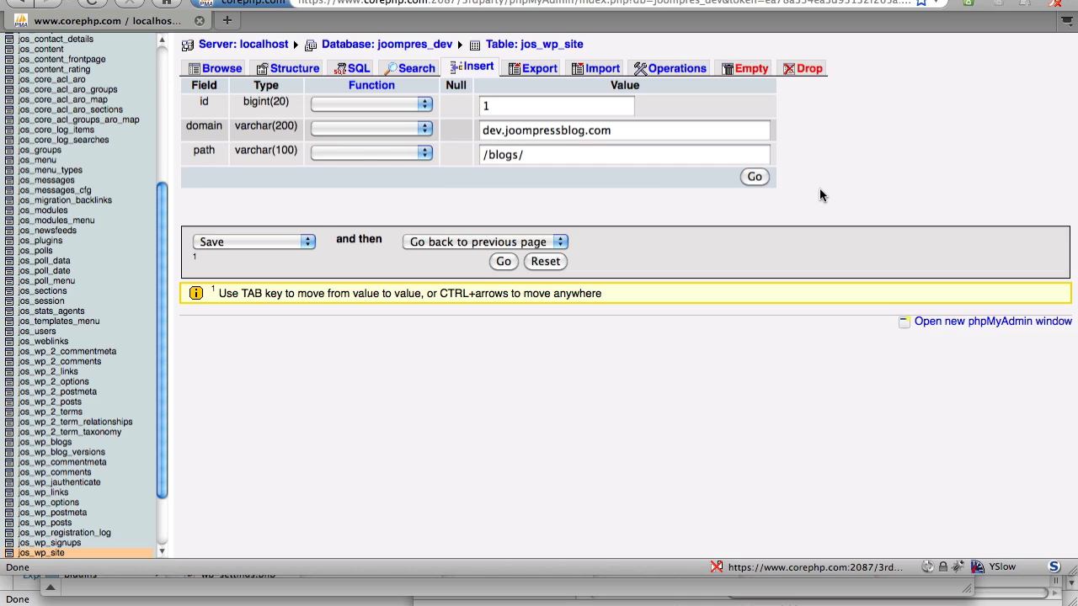
pyautogui.click(755, 177)
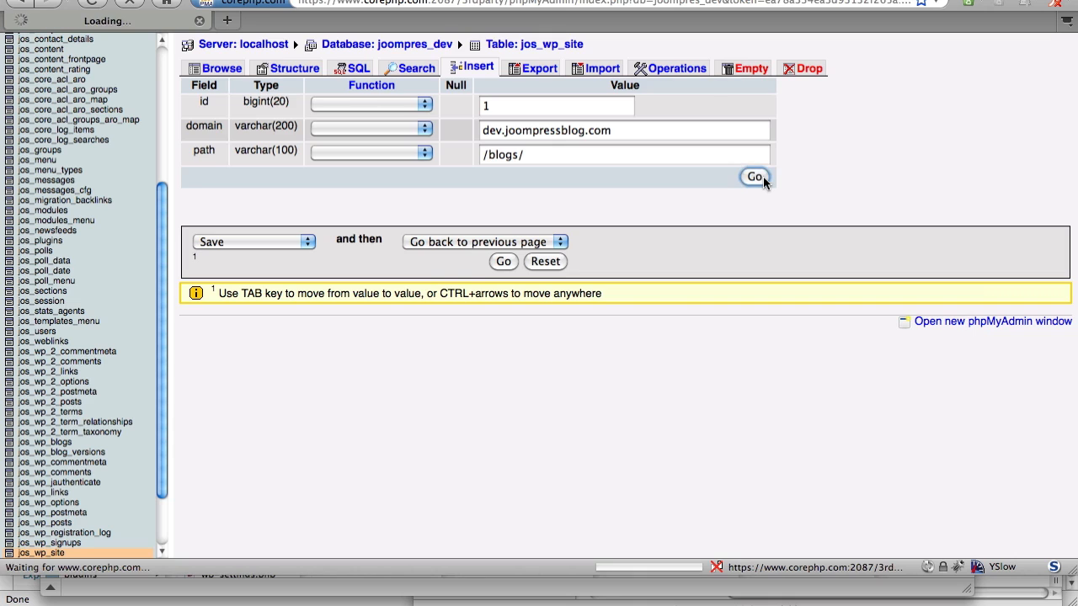
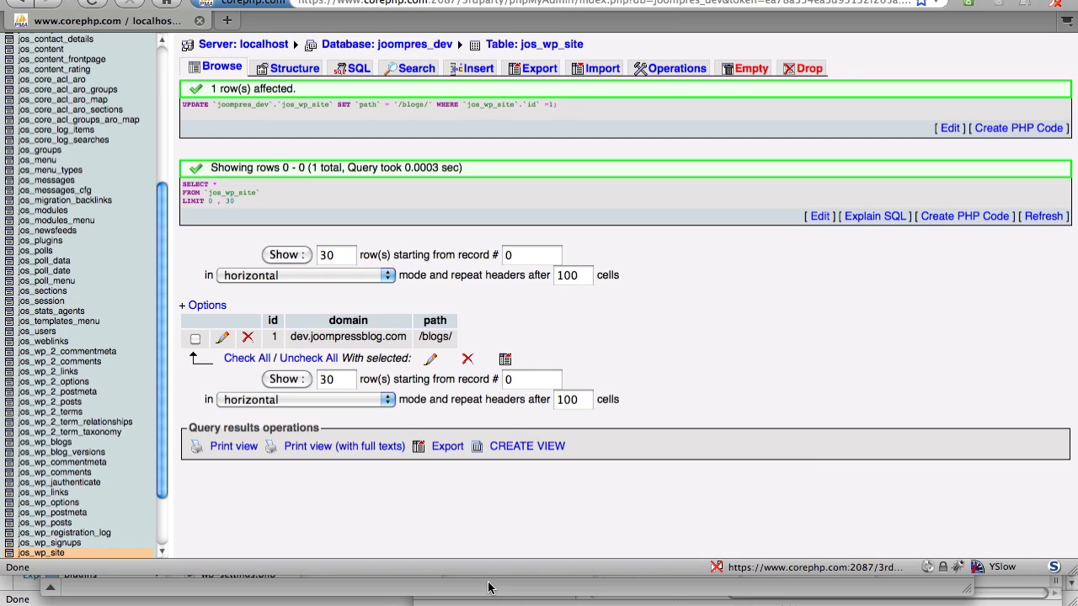
# Switch to the FTP client and open wp-config.php from the blogs folder in the text editor.
pyautogui.click(488, 588)
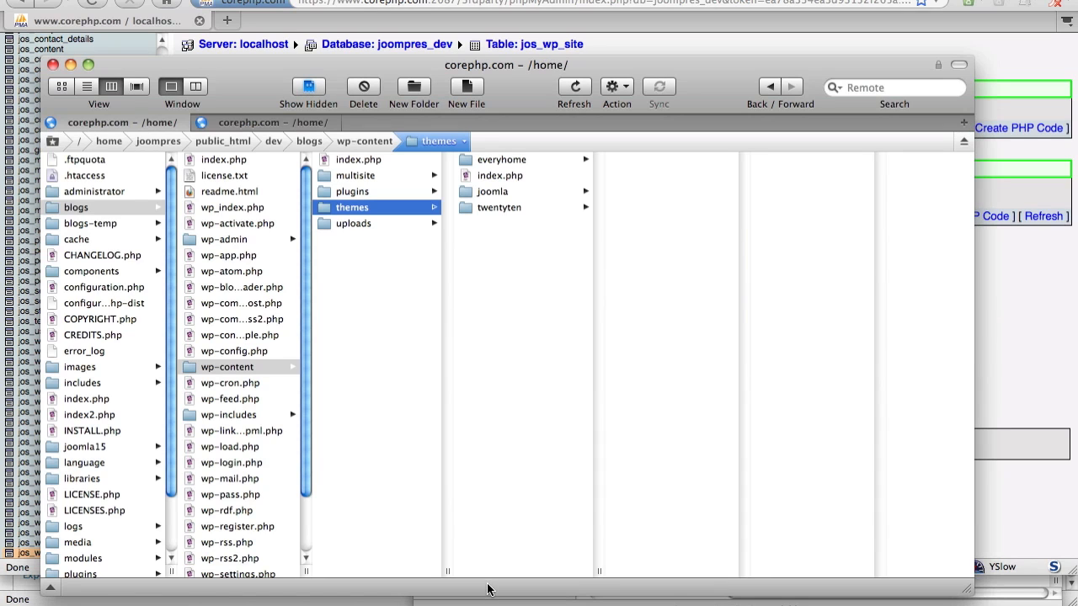
pyautogui.click(217, 351)
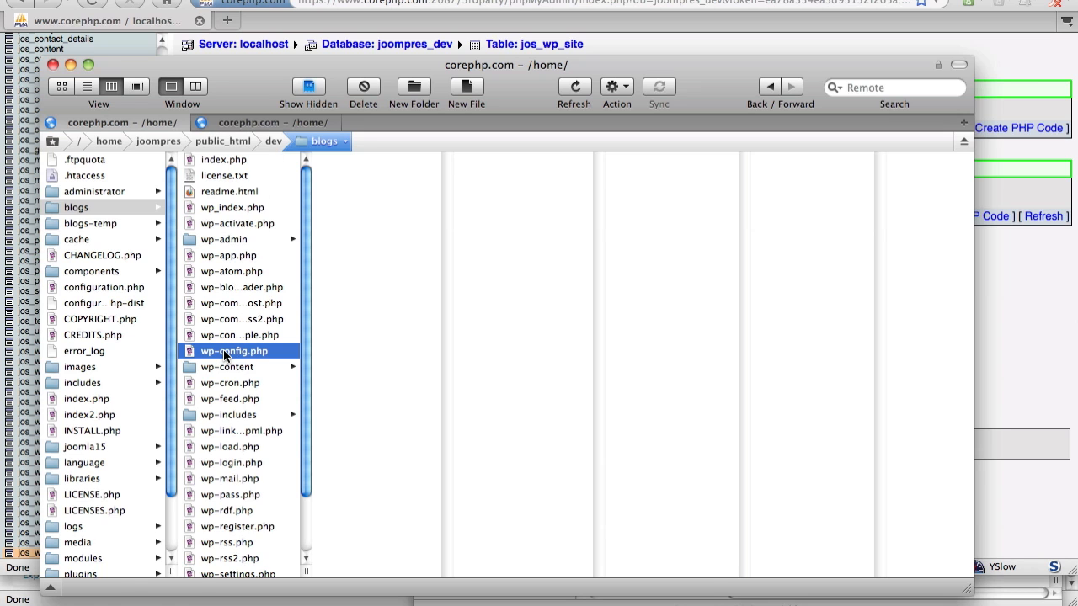
pyautogui.doubleClick(223, 351)
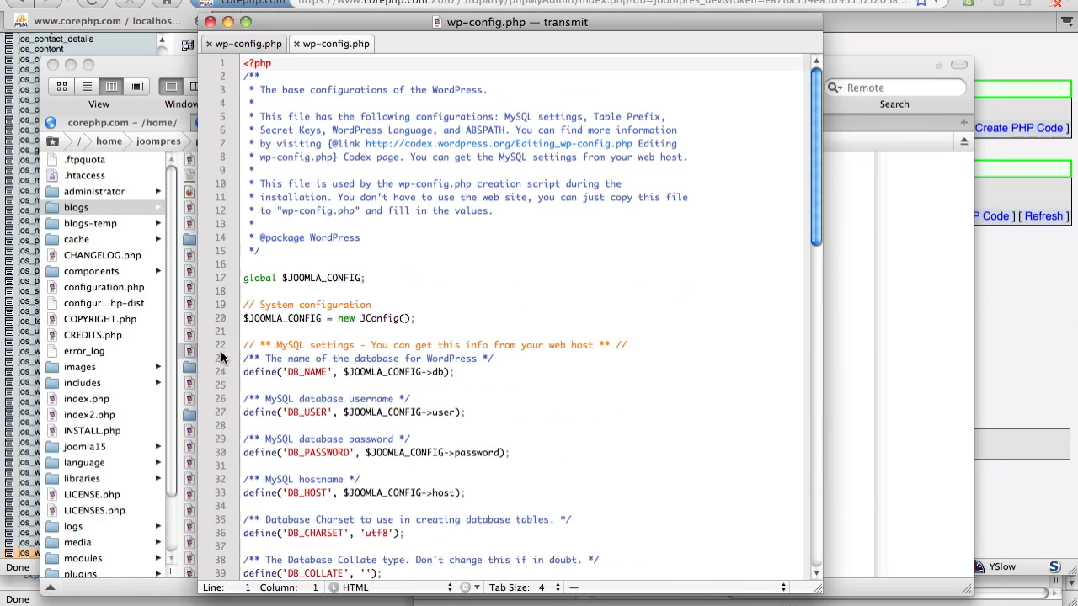
pyautogui.click(397, 268)
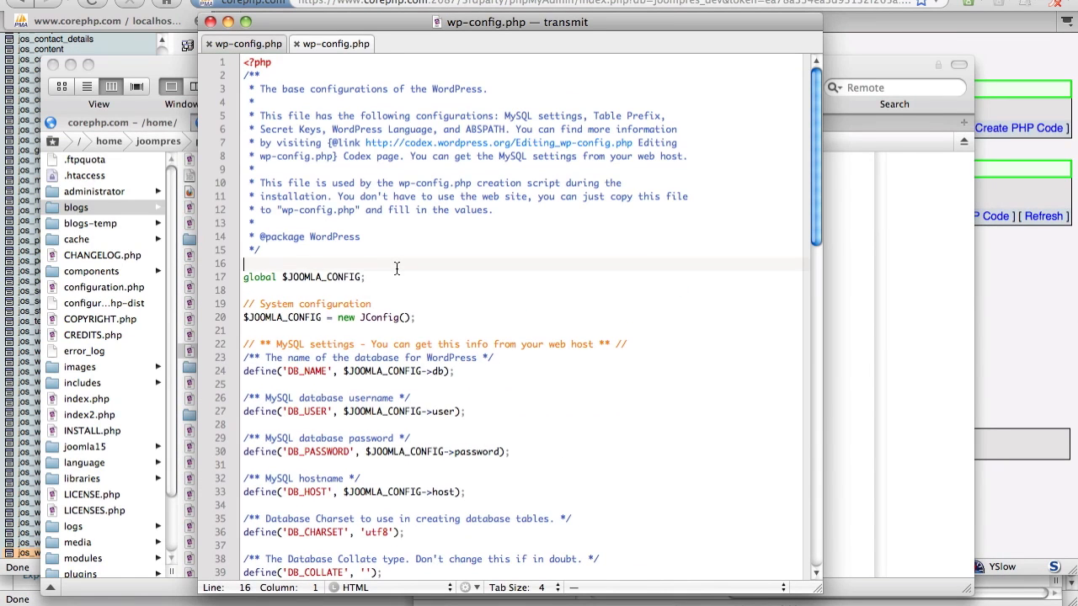
# Compare the two open wp-config.php files and close the previously opened one, keeping the blogs folder's copy open.
pyautogui.click(253, 44)
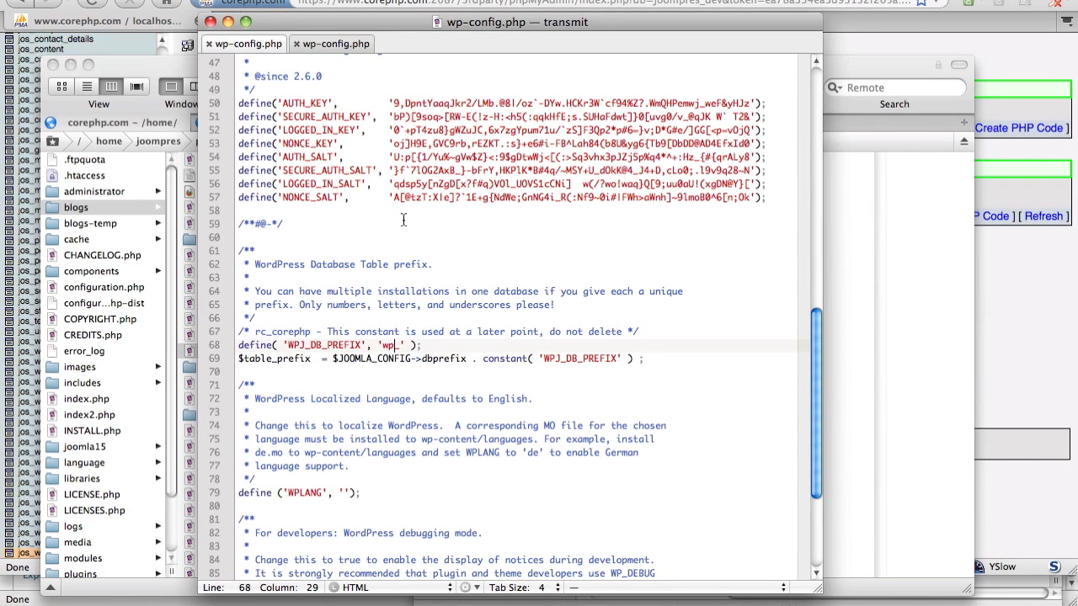
pyautogui.click(341, 46)
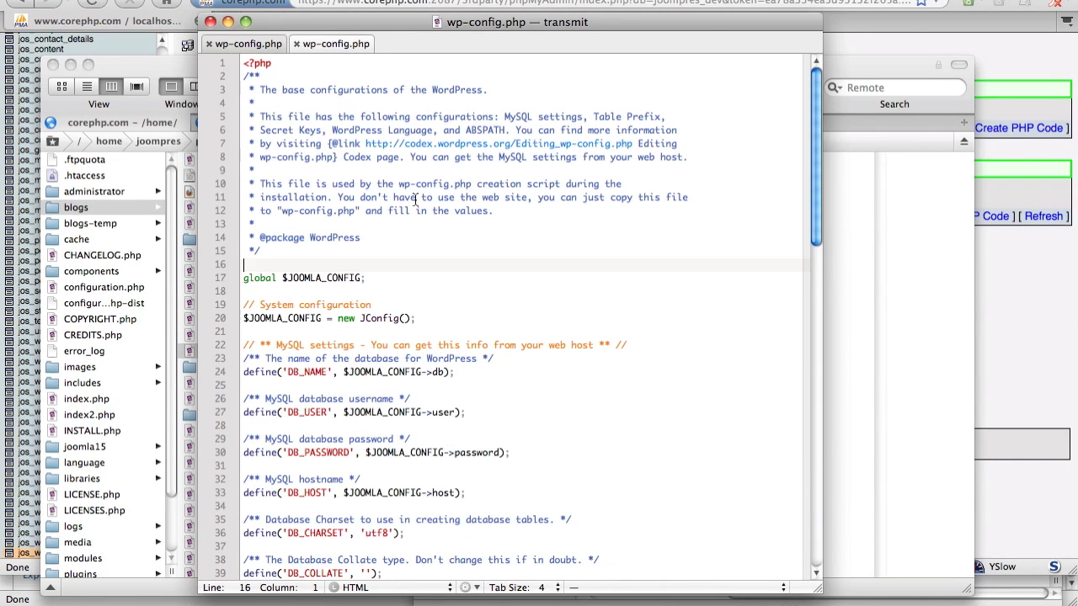
pyautogui.click(249, 44)
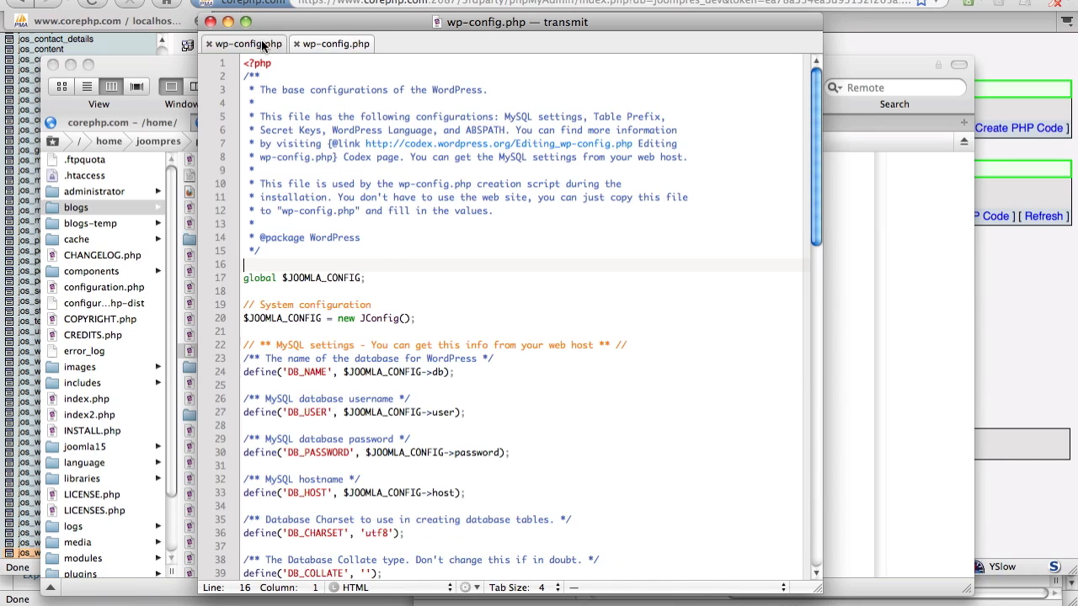
pyautogui.click(414, 239)
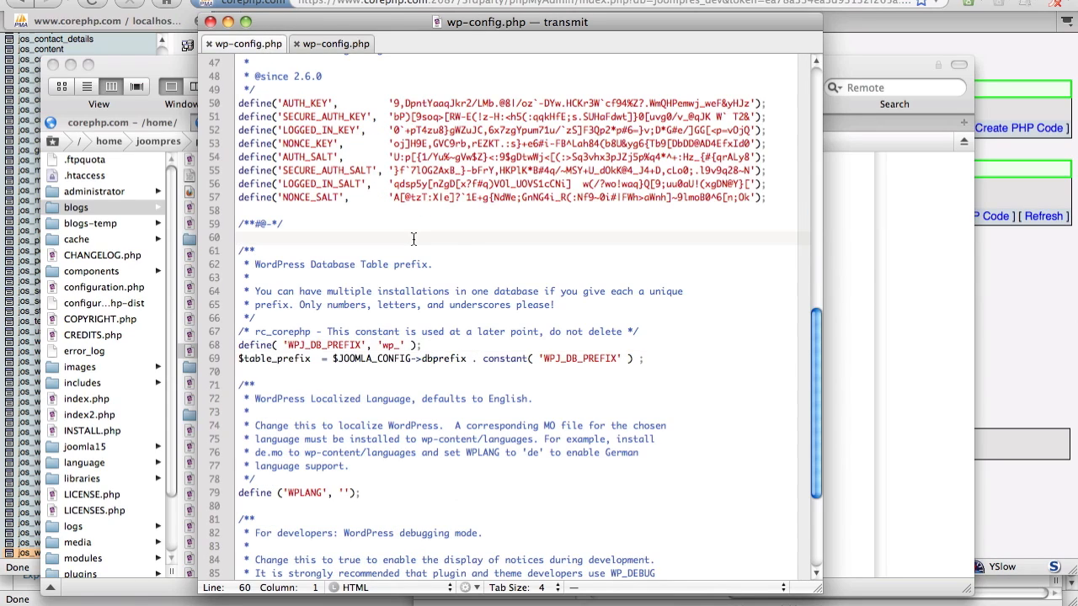
pyautogui.press('super+w')
pyautogui.scroll(-5, 413, 238)
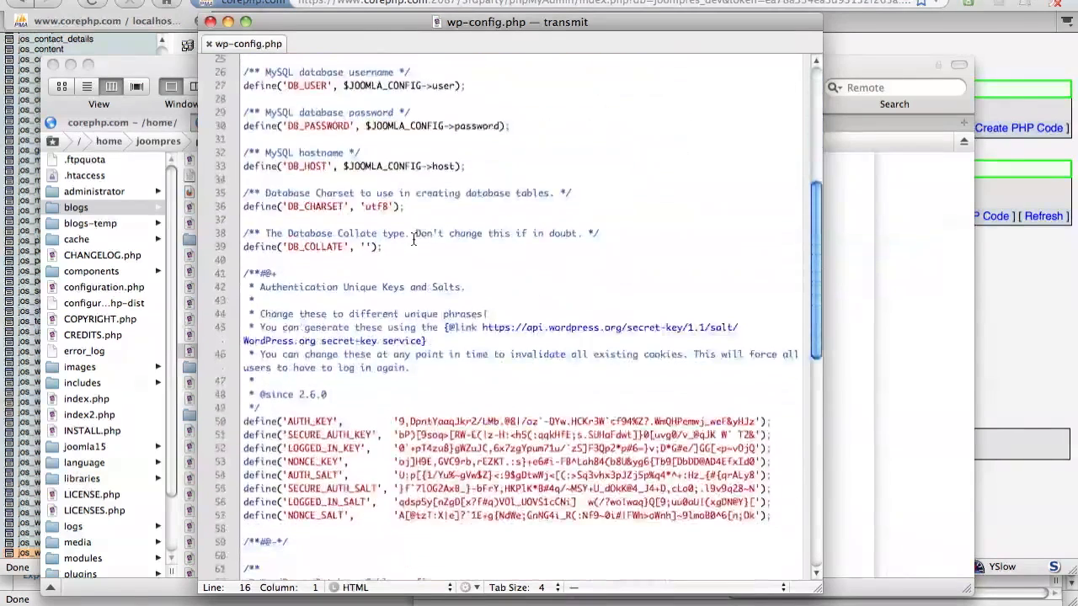
# Delete the multisite block, from the MULTISITE through the BLOG_ID_CURRENT_SITE definitions, above the "That's all, stop editing!" comment in wp-config.php.
pyautogui.scroll(-8, 414, 240)
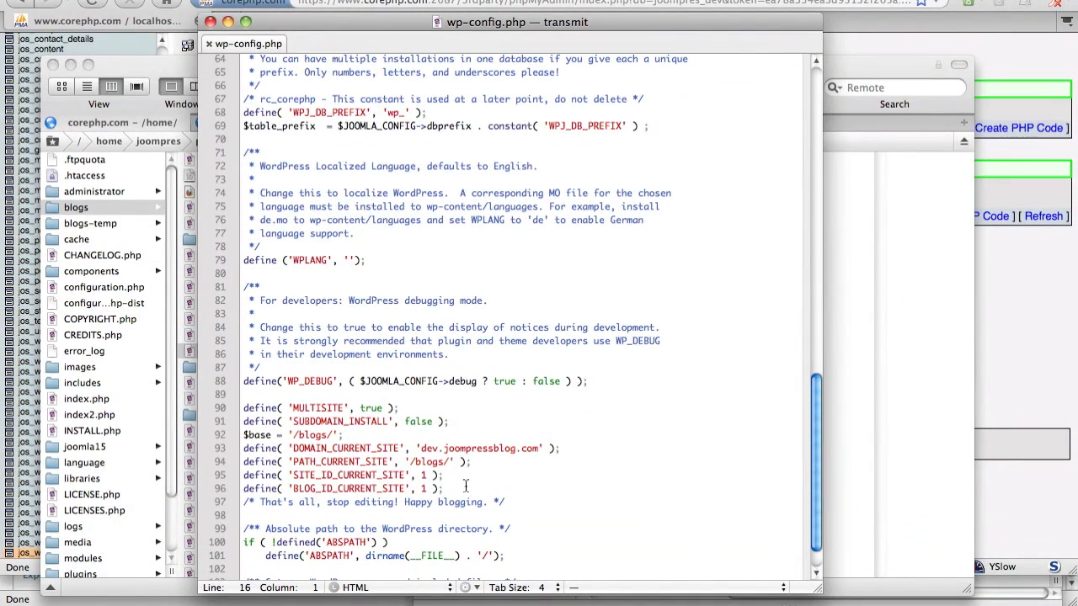
pyautogui.moveTo(462, 485); pyautogui.dragTo(418, 394)
pyautogui.press('BackSpace')
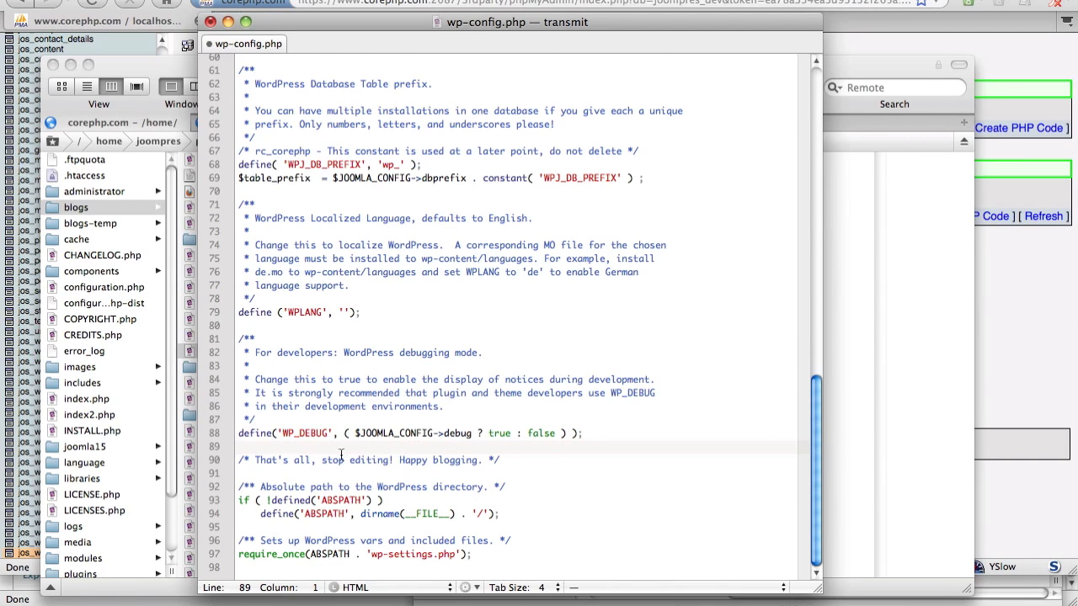
pyautogui.moveTo(238, 459); pyautogui.dragTo(501, 461)
pyautogui.click(447, 448)
# Switch to the wpmu_migration.rtf notes in TextEdit and copy the line define('WP_ALLOW_MULTISITE', true);.
pyautogui.press('super+Tab')
pyautogui.press('super+Tab')
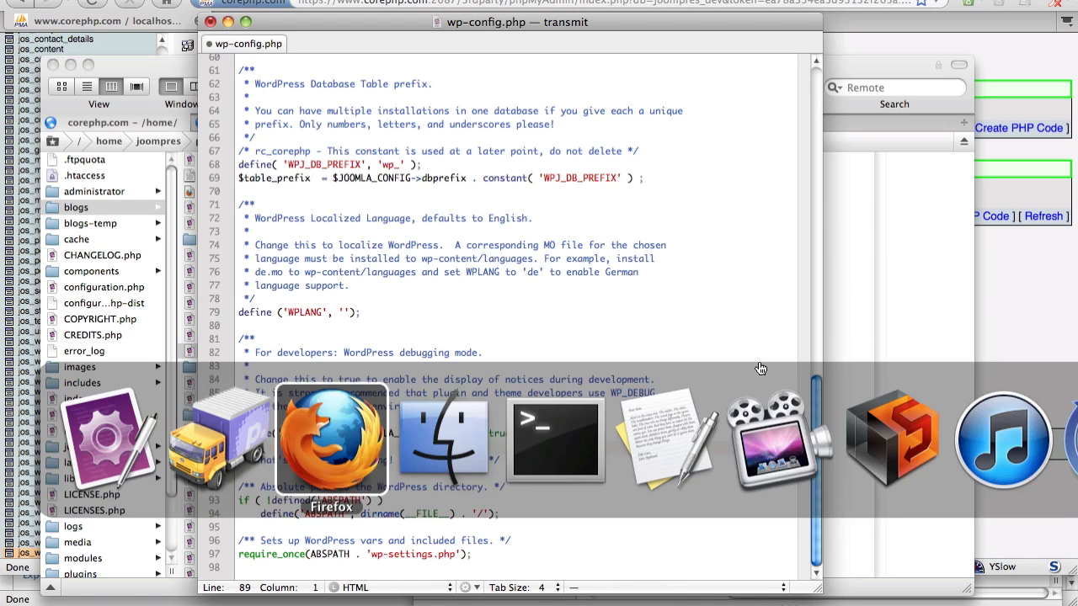
pyautogui.press('super+Tab')
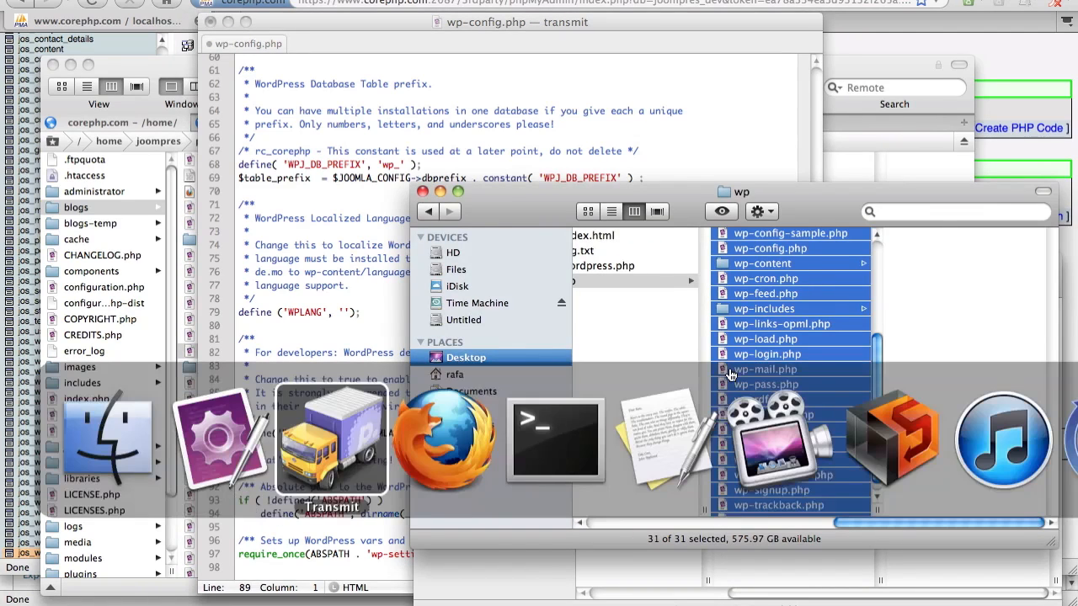
pyautogui.press('super+Tab')
pyautogui.press('super+Tab')
pyautogui.press('super+Tab')
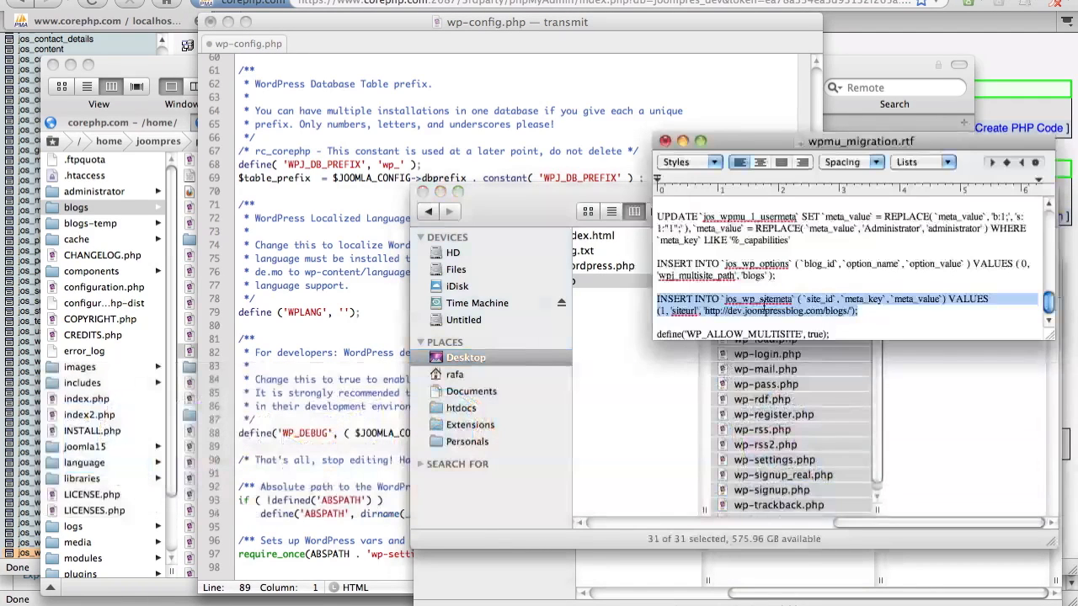
pyautogui.click(763, 301)
pyautogui.moveTo(842, 325); pyautogui.dragTo(835, 334)
pyautogui.press('super+c')
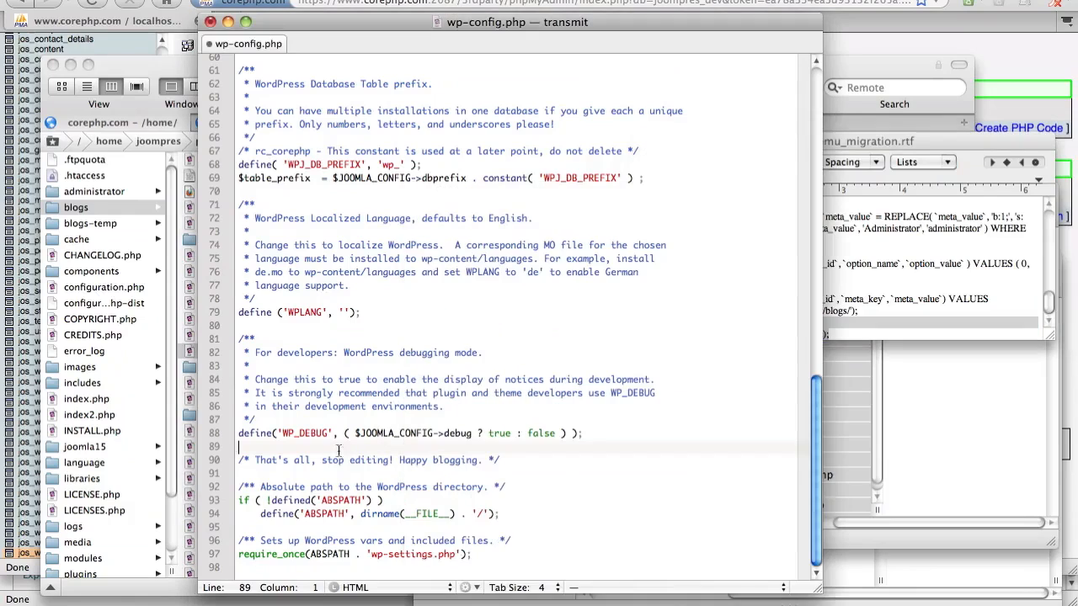
# Paste the WP_ALLOW_MULTISITE definition into wp-config.php just above the "That's all, stop editing!" comment and save the file.
pyautogui.click(350, 448)
pyautogui.press('super+v')
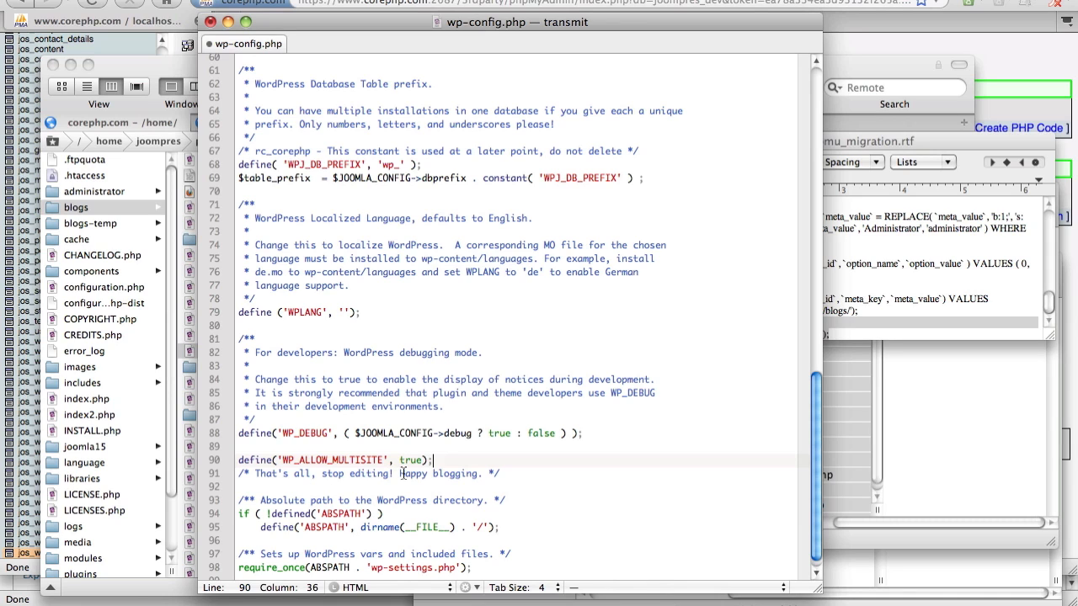
pyautogui.press('super+s')
# Switch to Firefox and load the WordPress admin at dev.joompressblog.com/blogs/wp-admin/ in the Create a Network page's tab.
pyautogui.press('super+Tab')
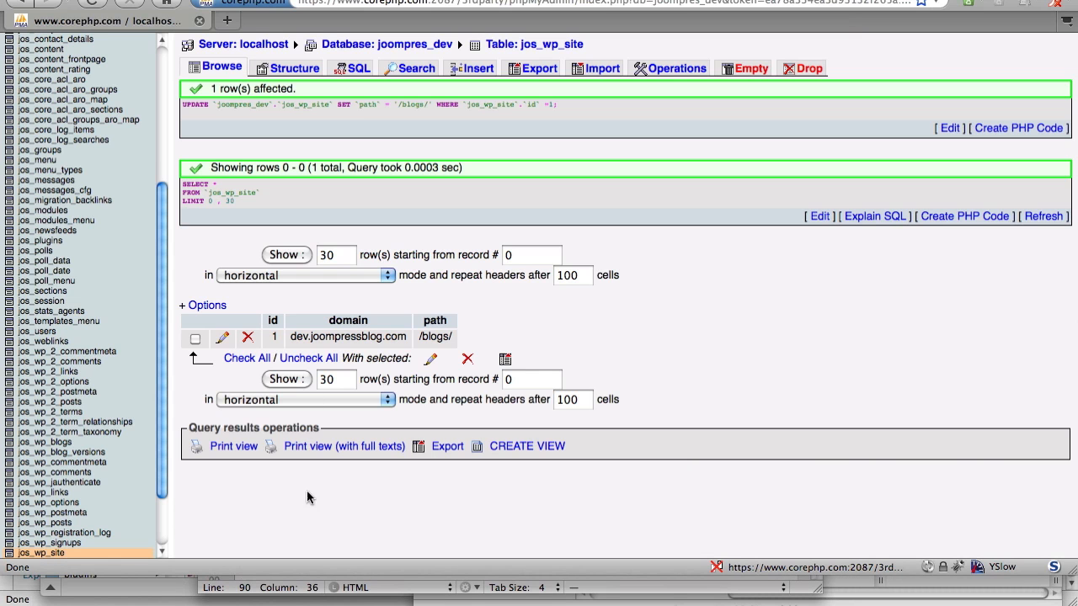
pyautogui.click(75, 600)
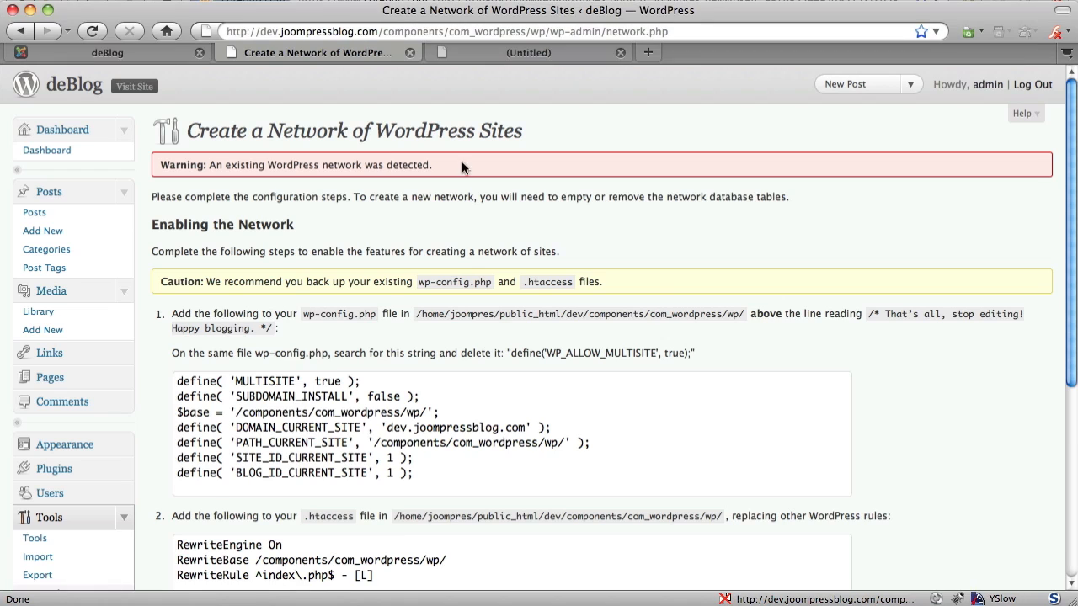
pyautogui.click(340, 32)
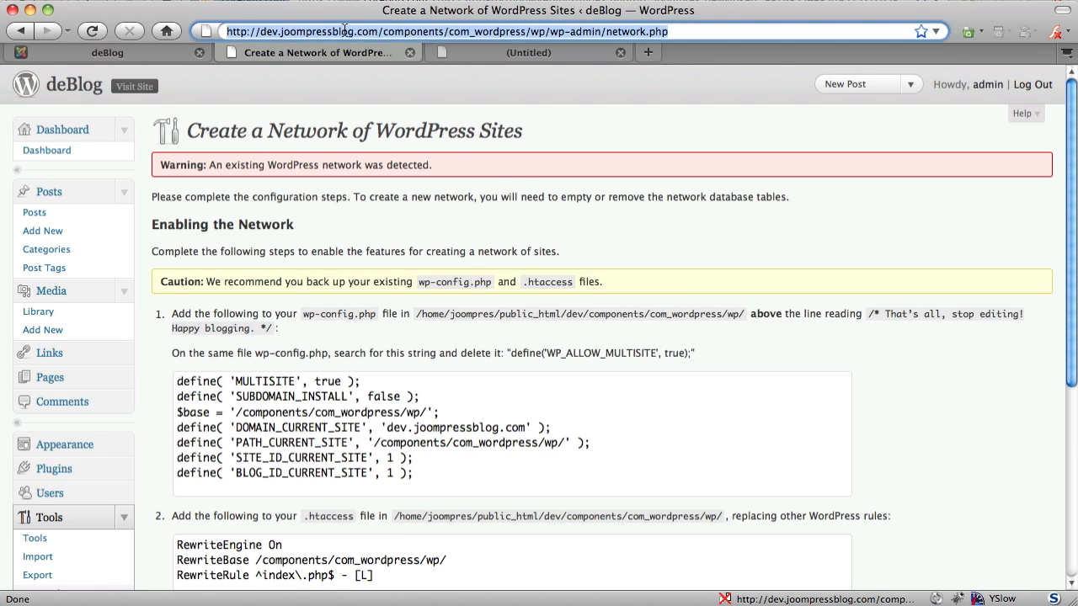
pyautogui.moveTo(383, 31); pyautogui.dragTo(405, 69)
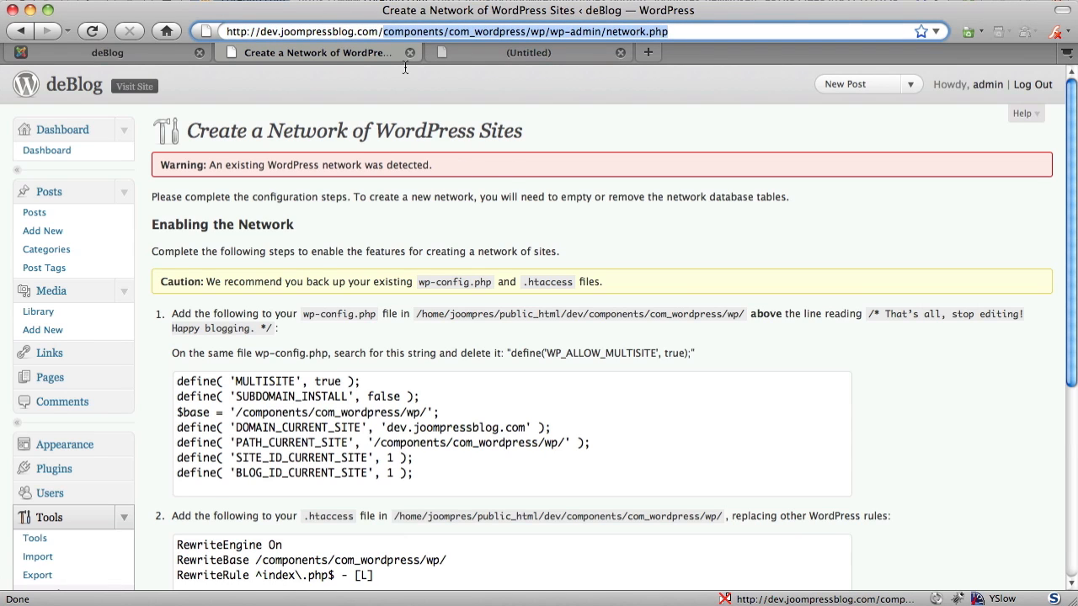
pyautogui.write('blogs/')
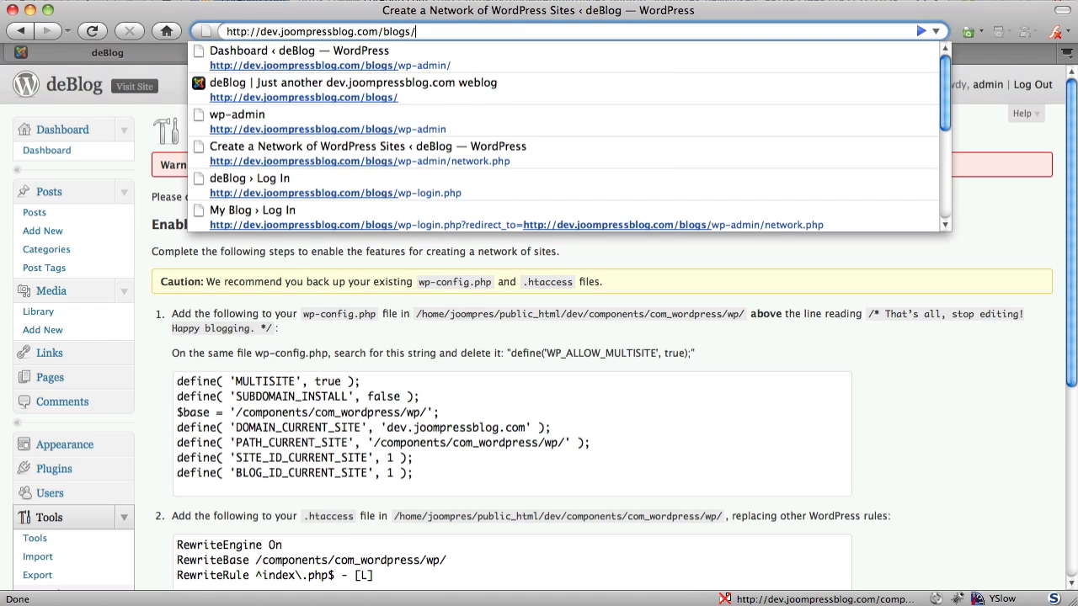
pyautogui.write('wp')
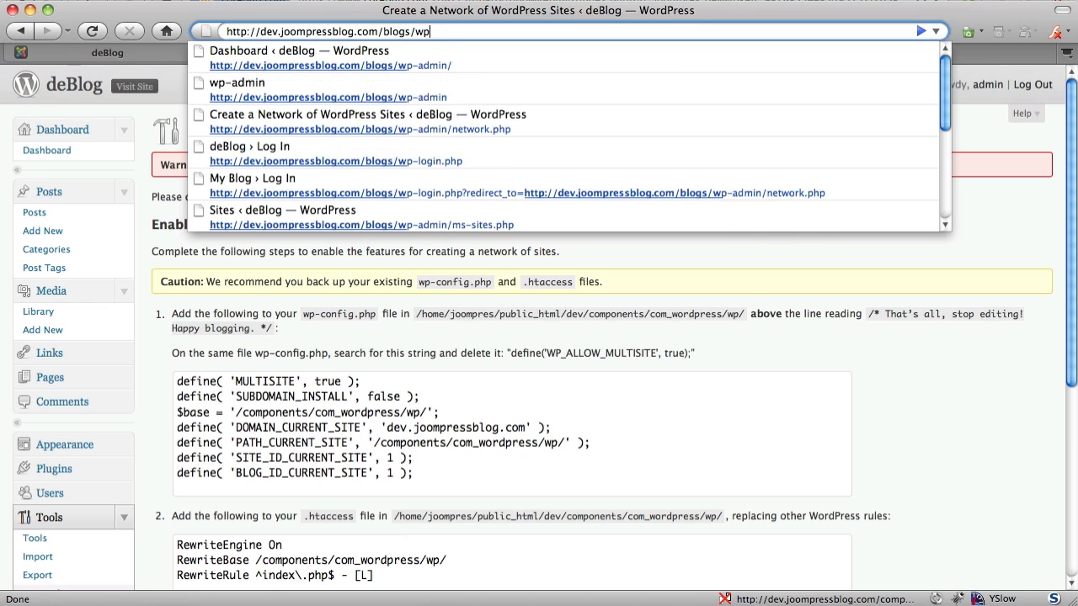
pyautogui.write('-admin')
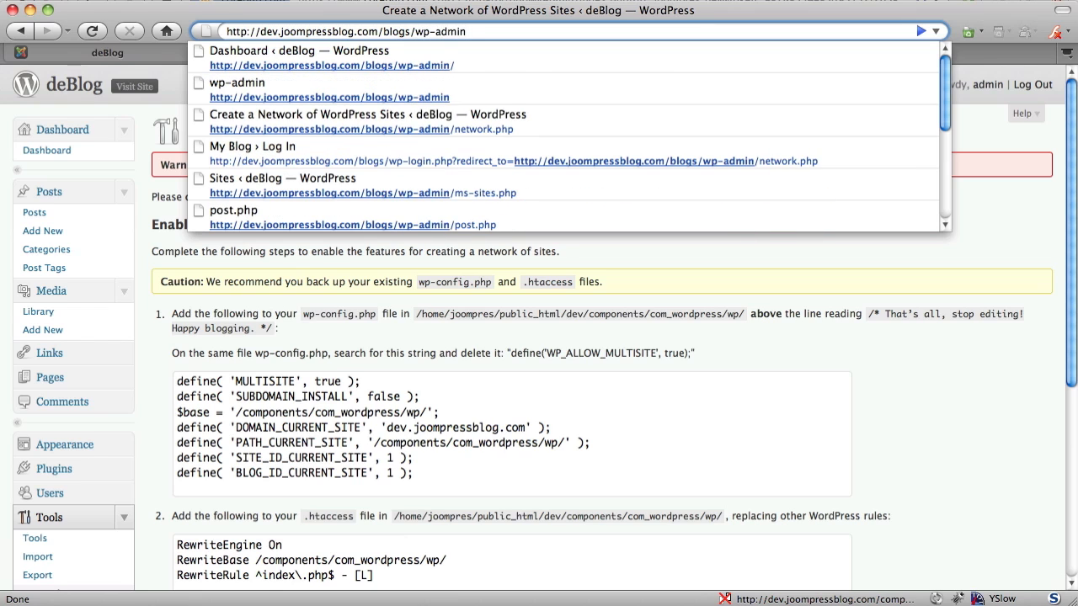
pyautogui.write('/')
pyautogui.press('Return')
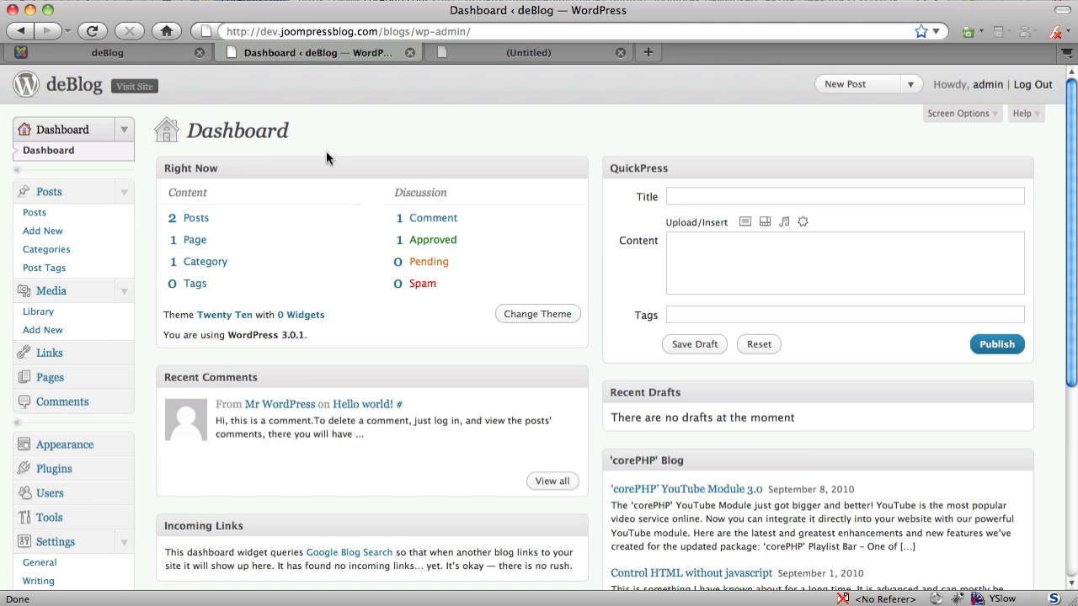
# Open the Network setup page from the blog admin's Tools section.
pyautogui.press('super+Tab')
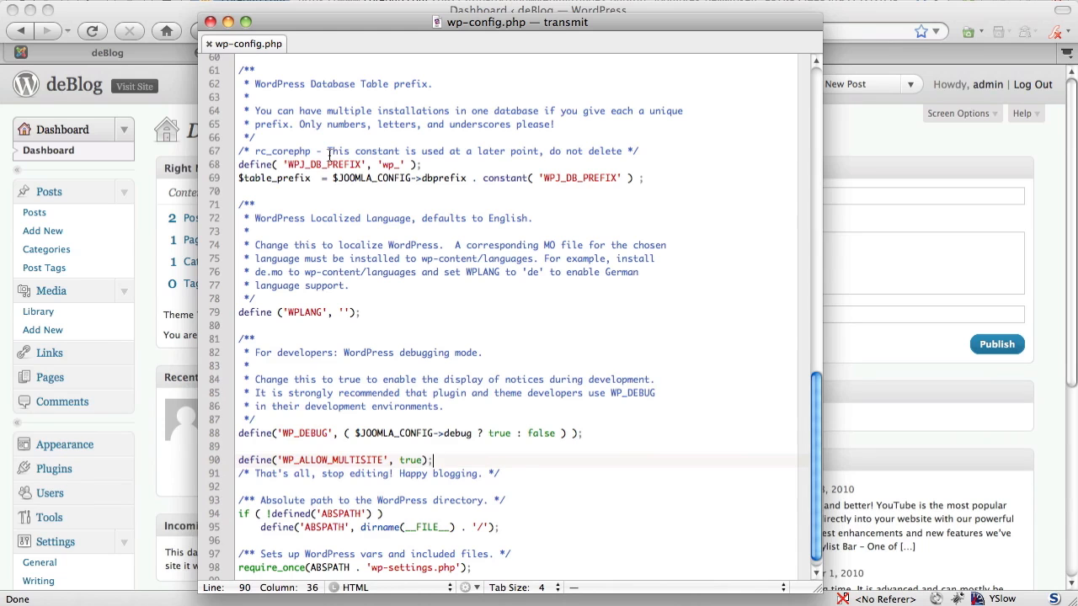
pyautogui.click(950, 145)
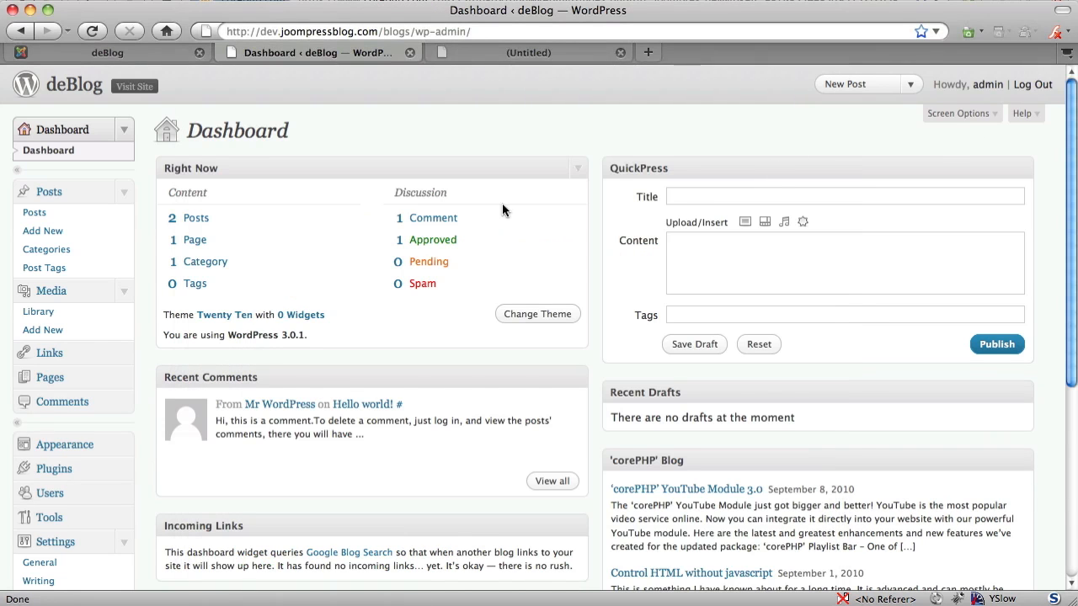
pyautogui.scroll(-3, 502, 206)
pyautogui.scroll(-3, 503, 210)
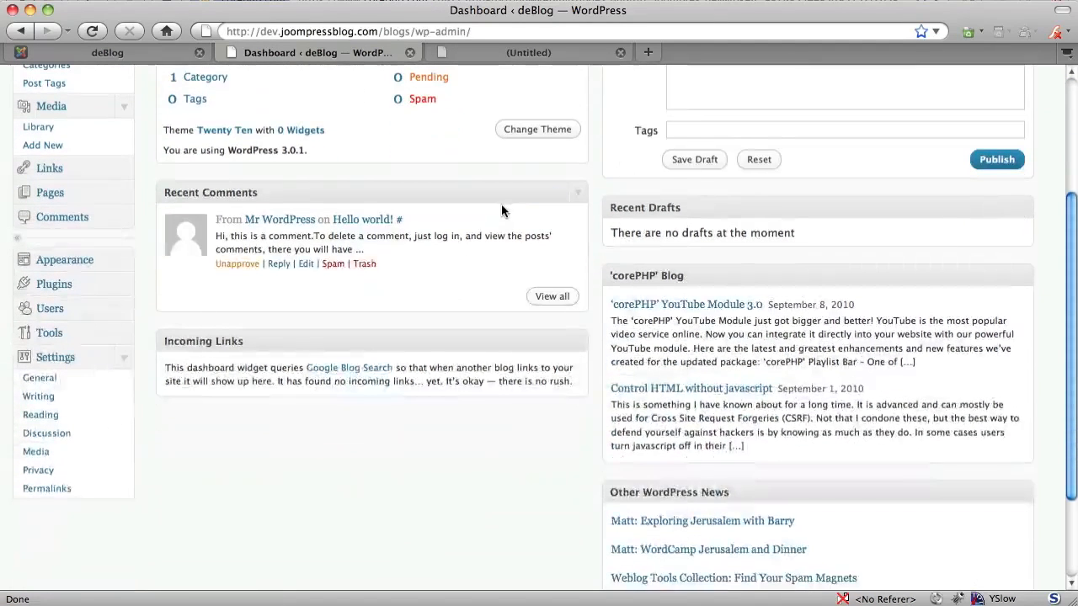
pyautogui.click(123, 360)
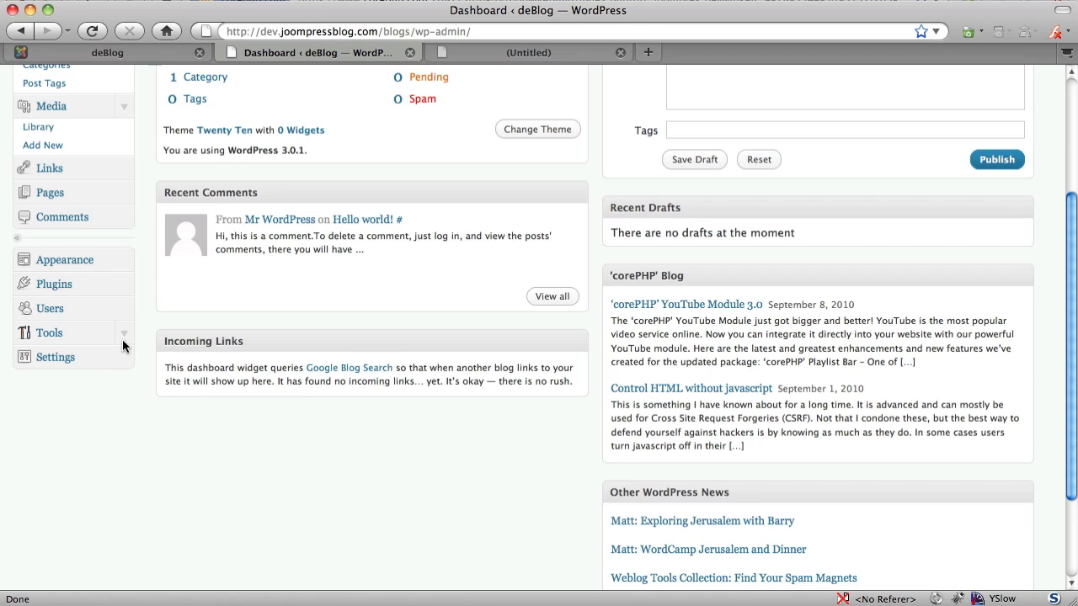
pyautogui.click(123, 340)
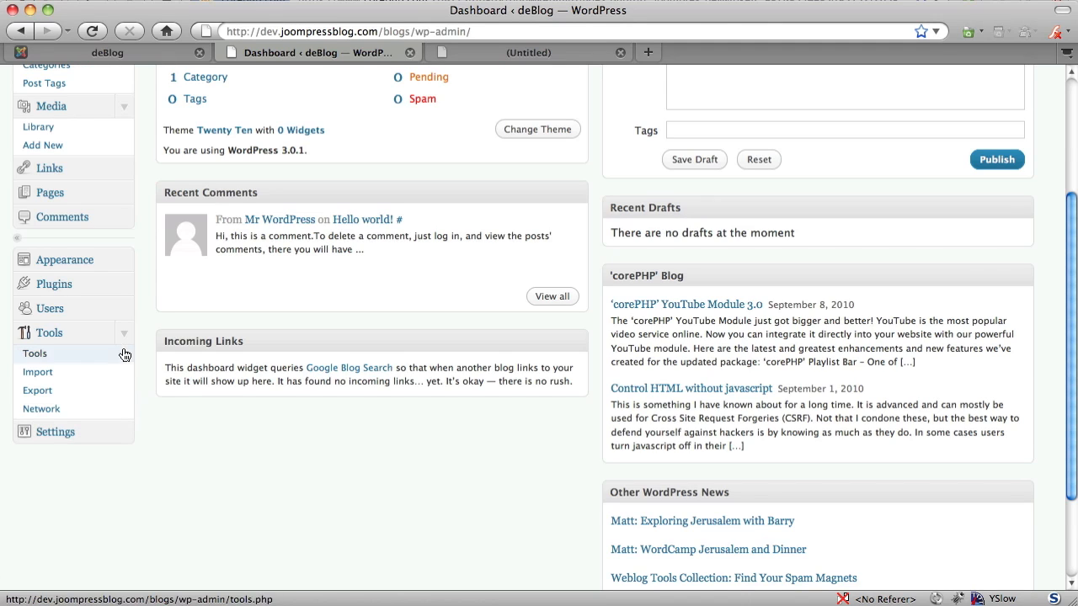
pyautogui.click(111, 412)
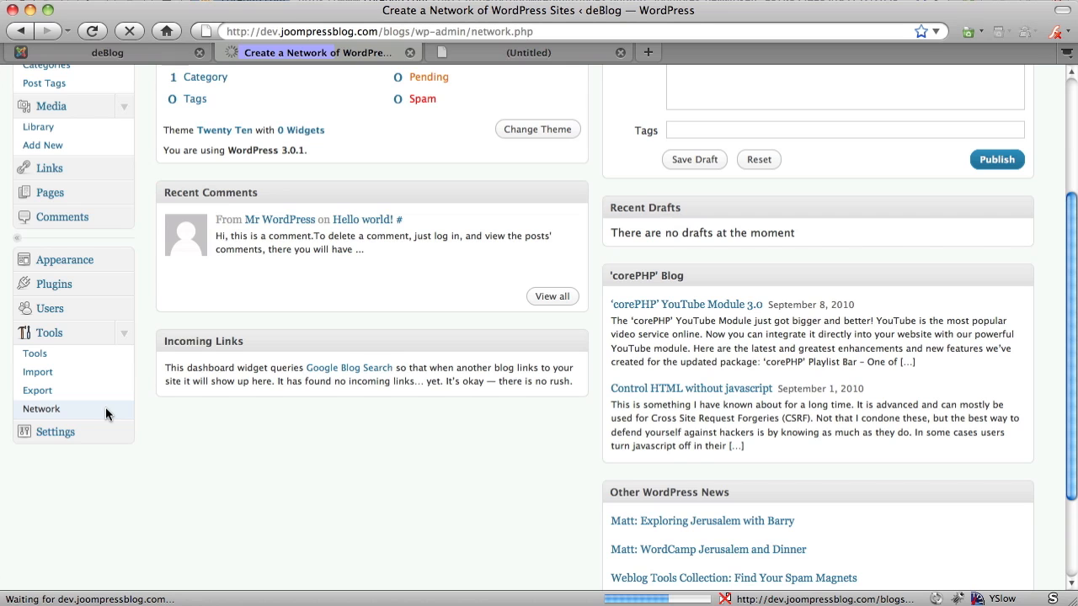
# Review the network setup instructions and copy the whole wp-config.php code block from step 1.
pyautogui.scroll(-2, 188, 408)
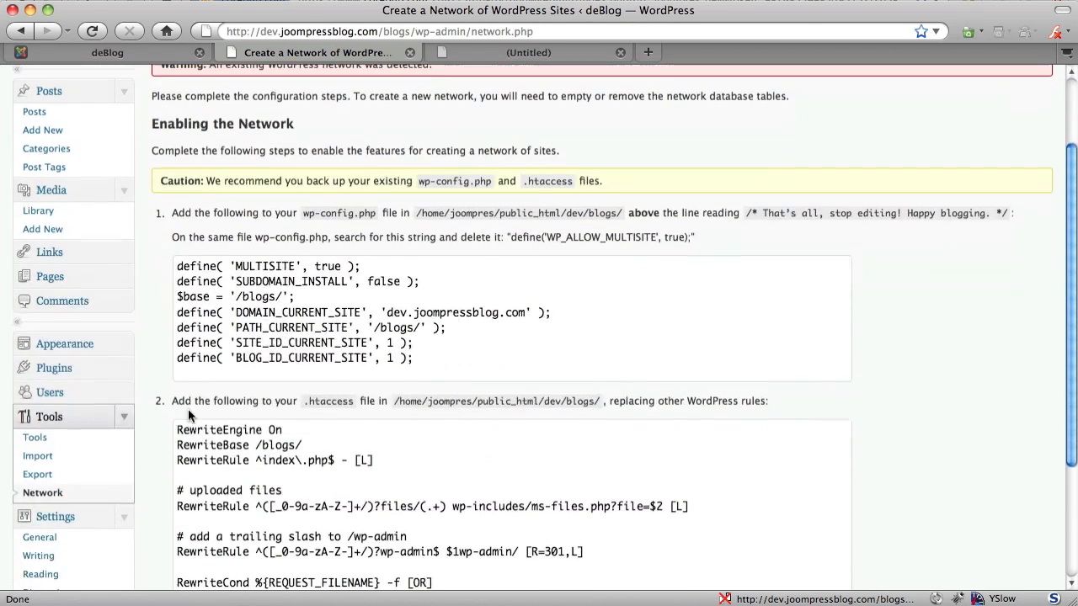
pyautogui.scroll(-1, 187, 409)
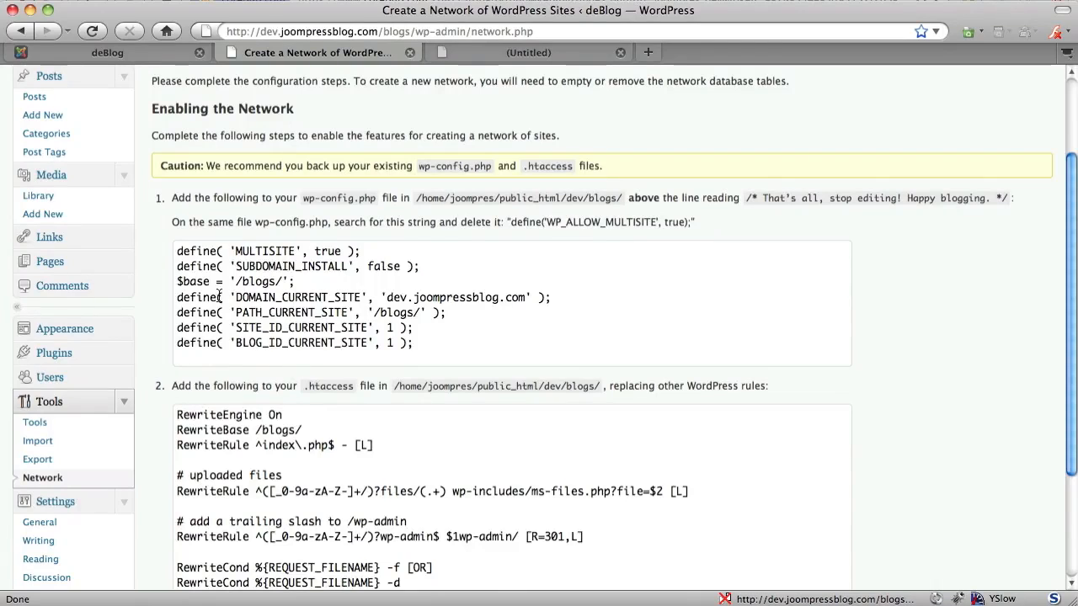
pyautogui.scroll(-3, 227, 276)
pyautogui.scroll(-1, 227, 277)
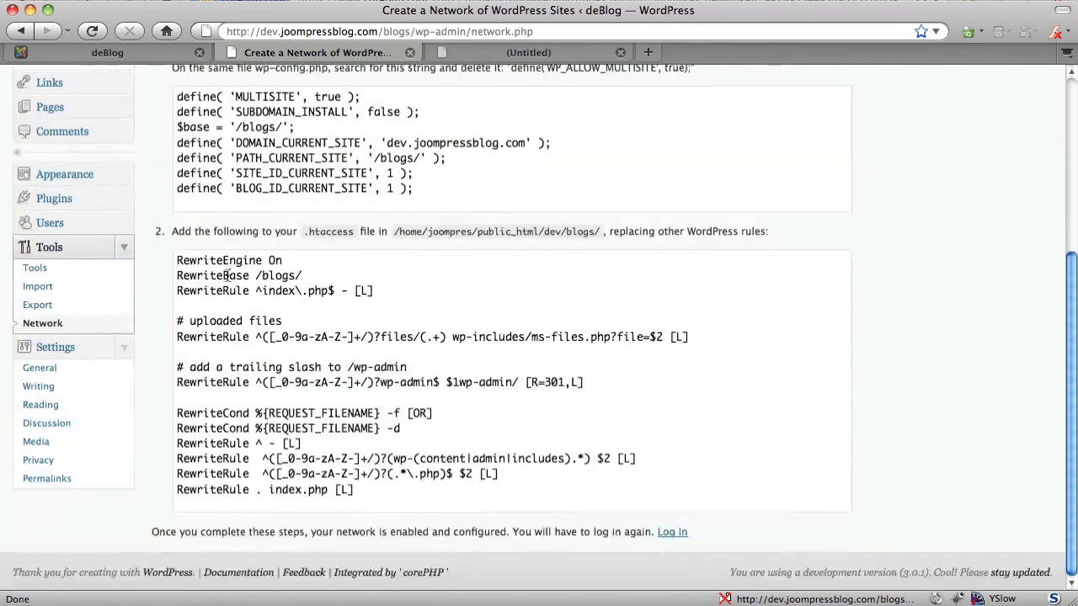
pyautogui.scroll(3, 226, 274)
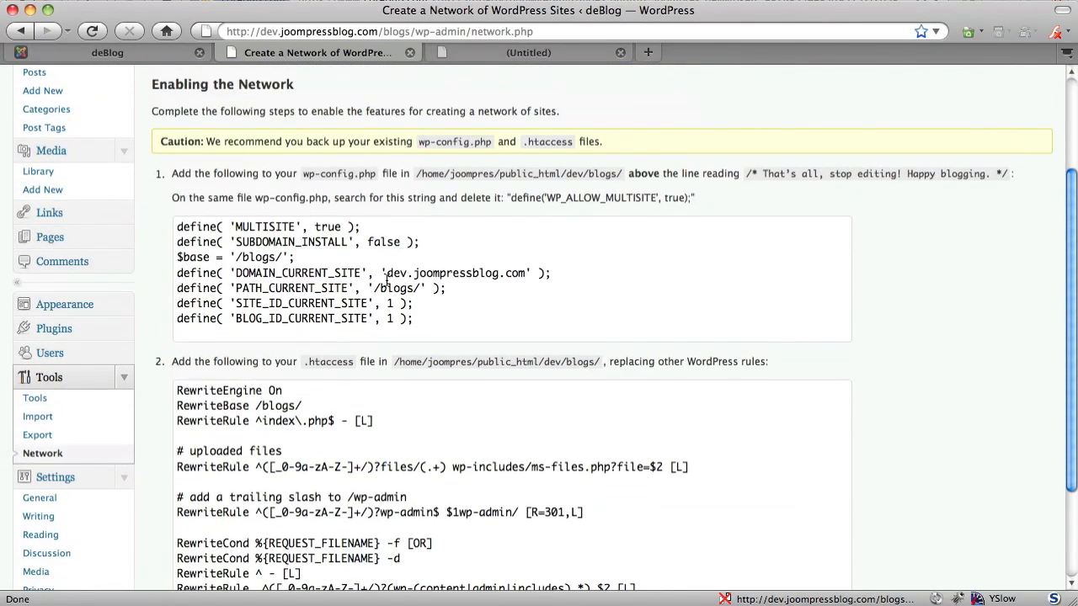
pyautogui.click(470, 316)
pyautogui.press('super+a')
pyautogui.press('super+c')
# In TextMate, replace the WP_ALLOW_MULTISITE line in wp-config.php with the copied multisite definitions and save the file.
pyautogui.press('super+Tab')
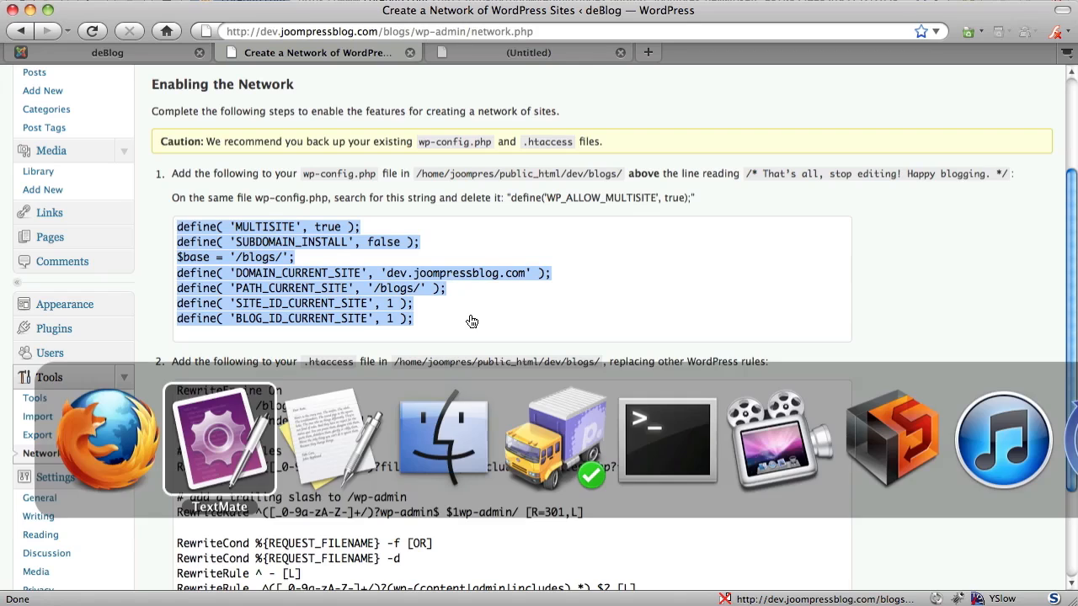
pyautogui.press('super+Tab')
pyautogui.press('super+shift+Tab')
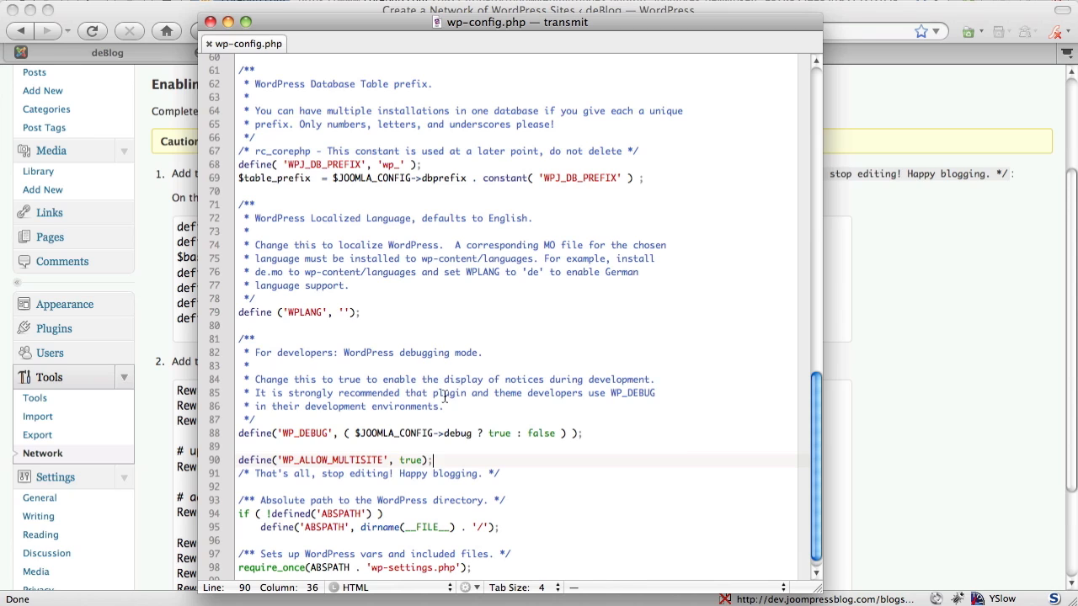
pyautogui.moveTo(439, 462); pyautogui.dragTo(237, 462)
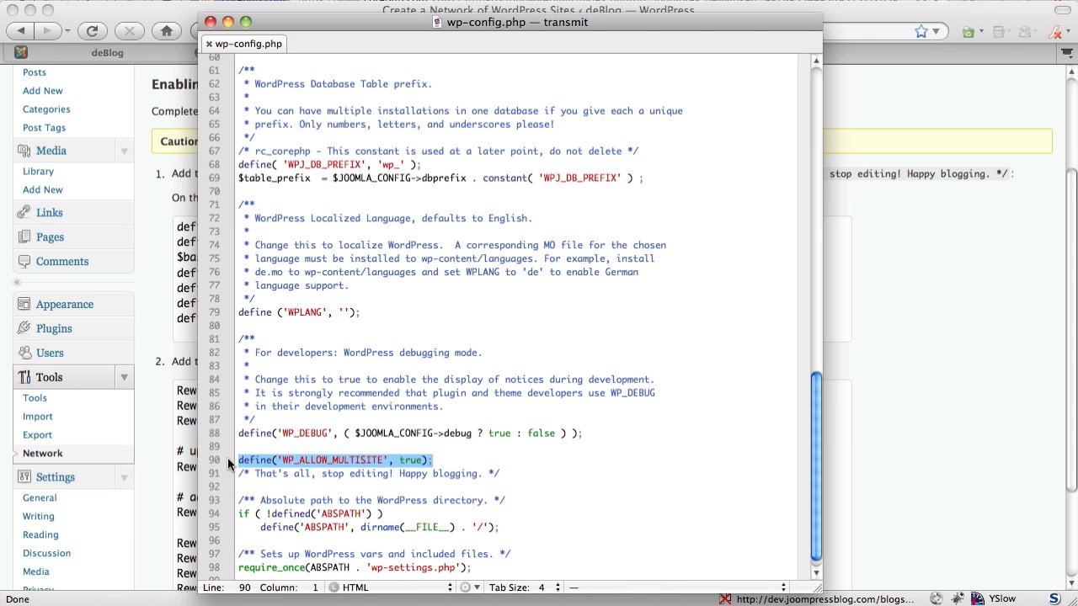
pyautogui.press('super+v')
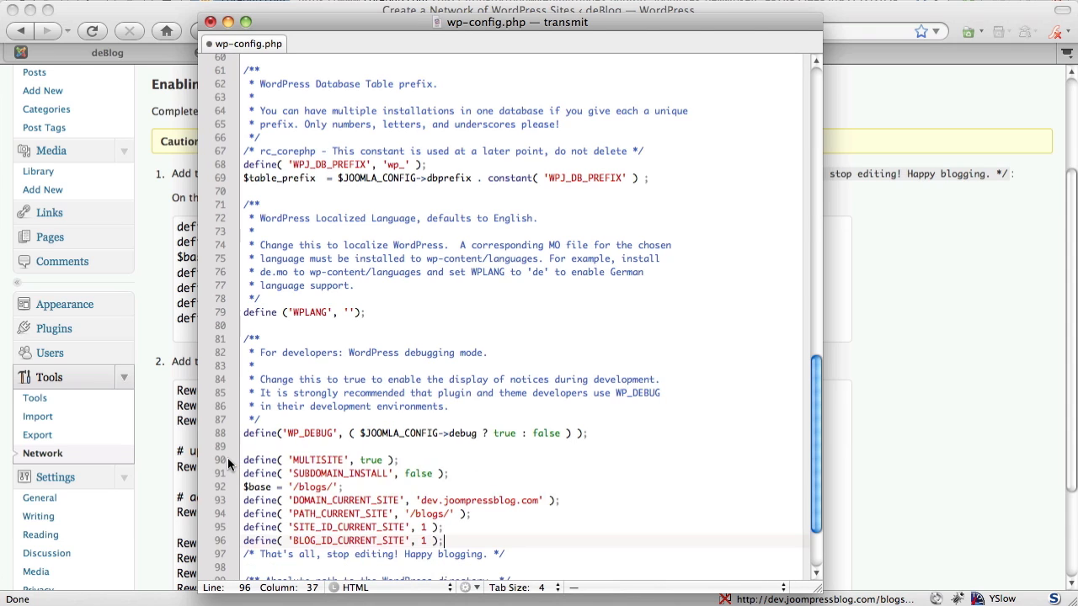
pyautogui.click(158, 324)
pyautogui.press('super+Tab')
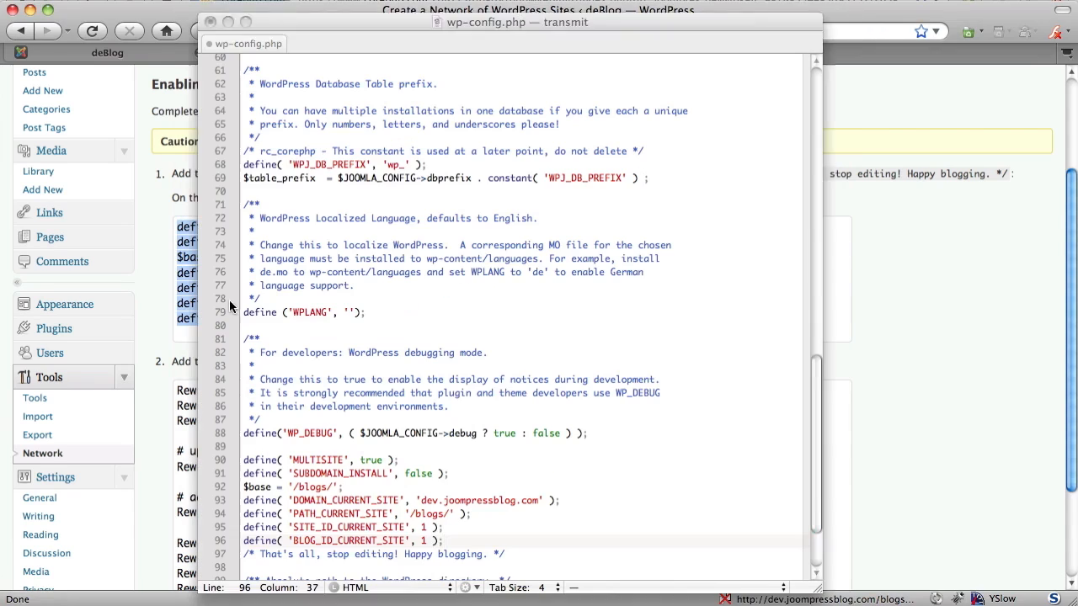
pyautogui.scroll(-2, 401, 443)
pyautogui.click(405, 437)
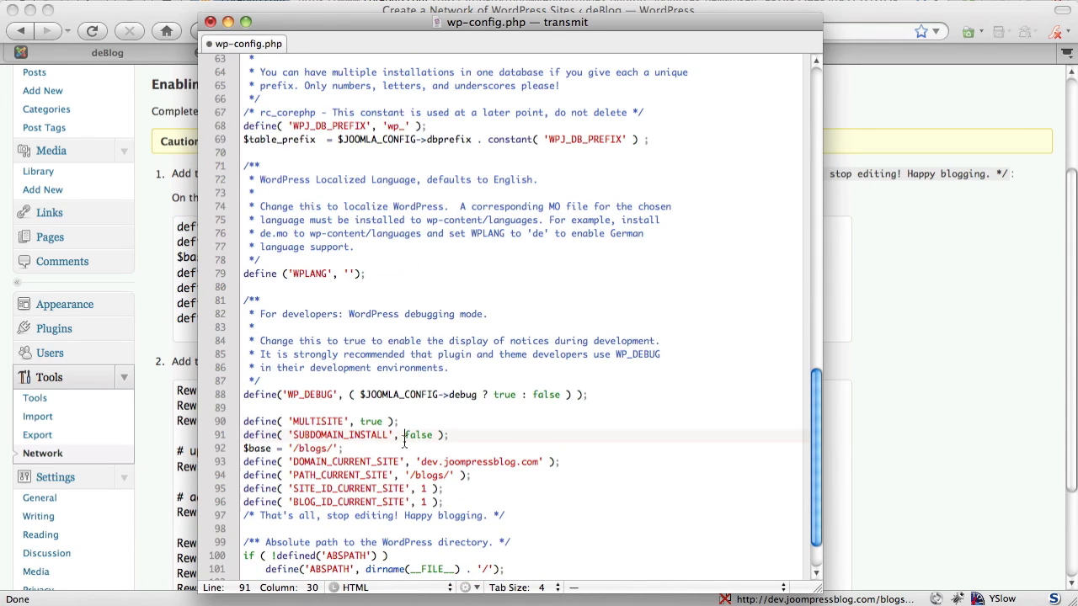
pyautogui.press('super+s')
# Return to the network setup page in Firefox and copy all the .htaccess rewrite rules from step 2.
pyautogui.click(157, 417)
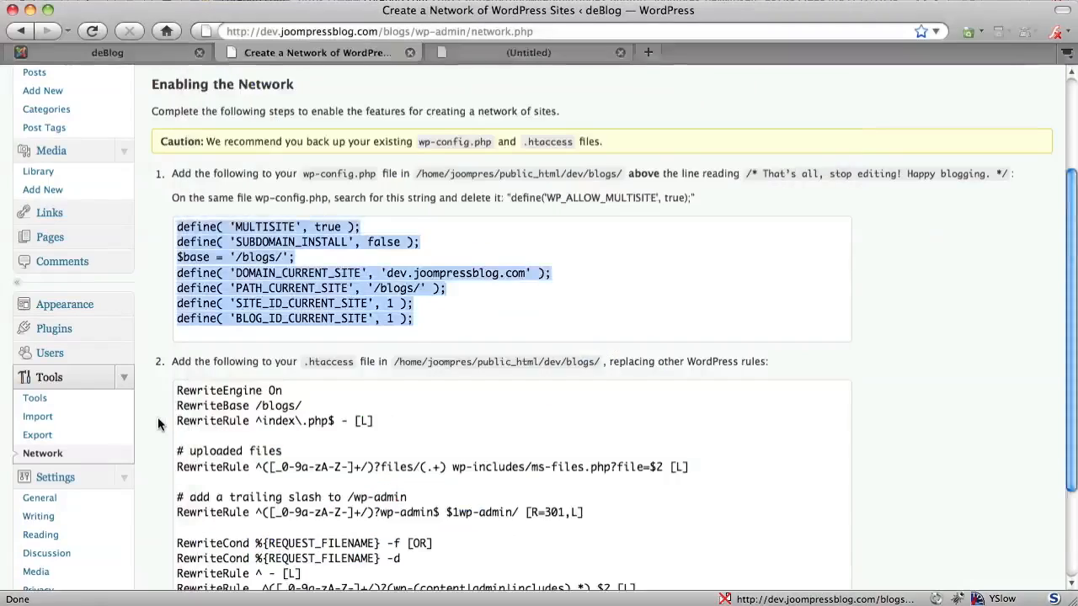
pyautogui.scroll(-3, 157, 417)
pyautogui.click(340, 402)
pyautogui.press('super+a')
pyautogui.press('super+c')
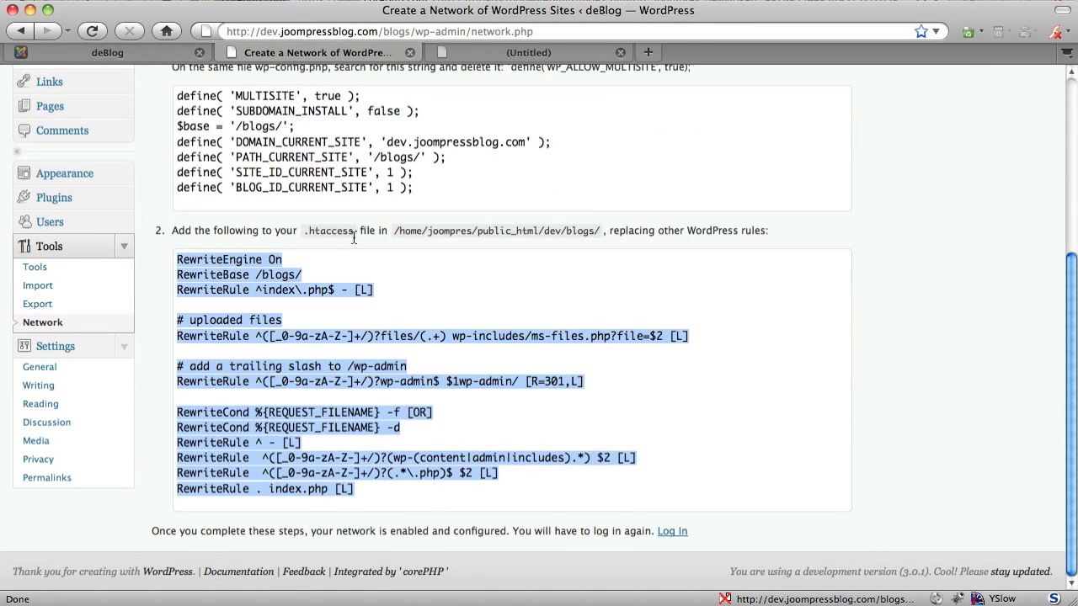
# Switch to Transmit and create a new file named .htaccess in the blogs folder.
pyautogui.press('super+Tab')
pyautogui.press('super+Tab')
pyautogui.press('super+Tab')
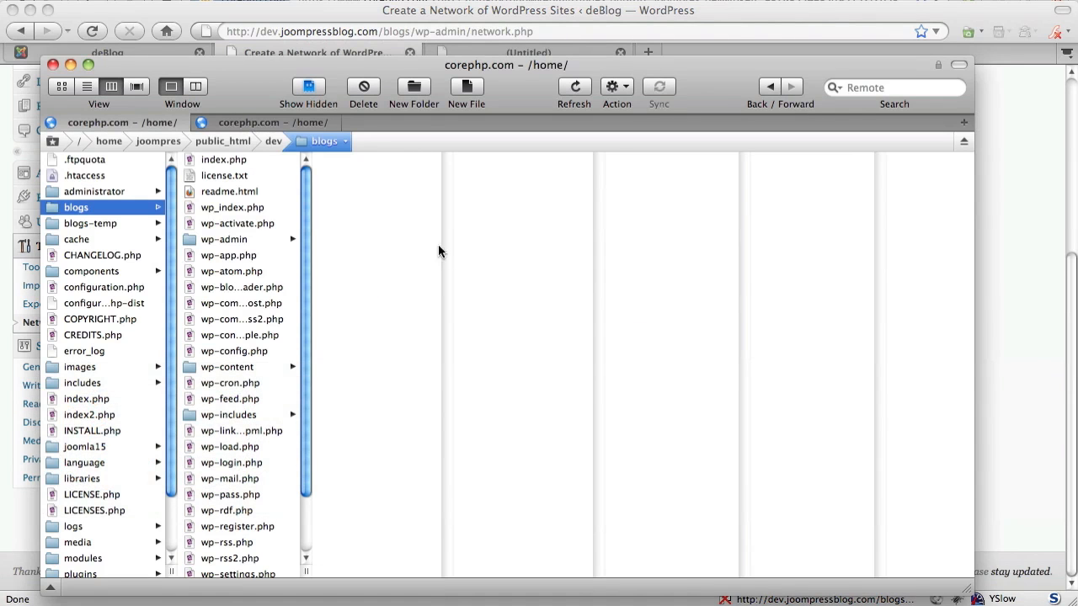
pyautogui.click(243, 277)
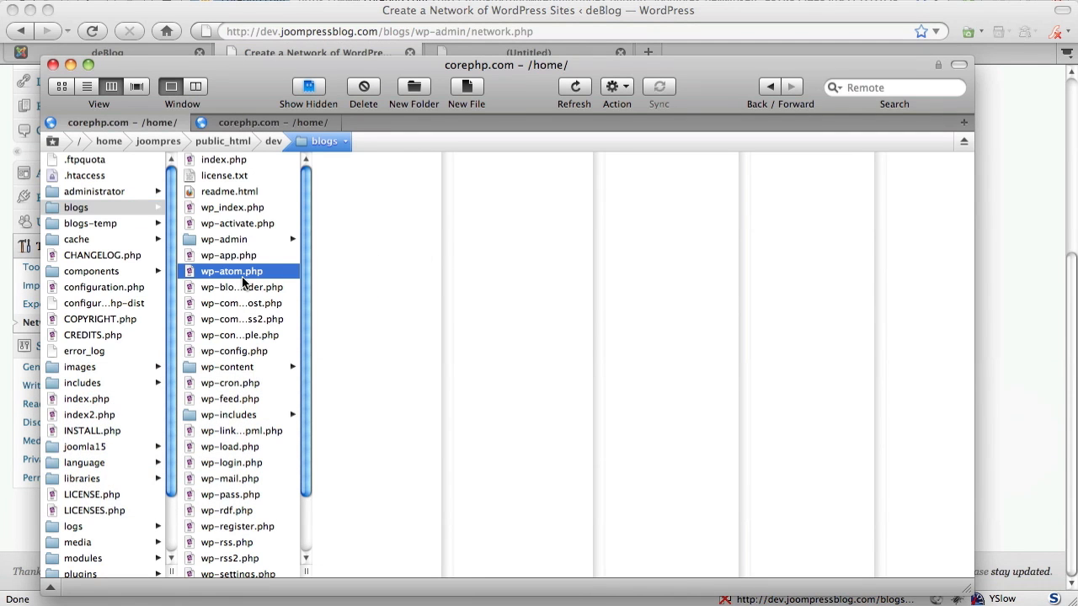
pyautogui.click(241, 211)
pyautogui.click(466, 87)
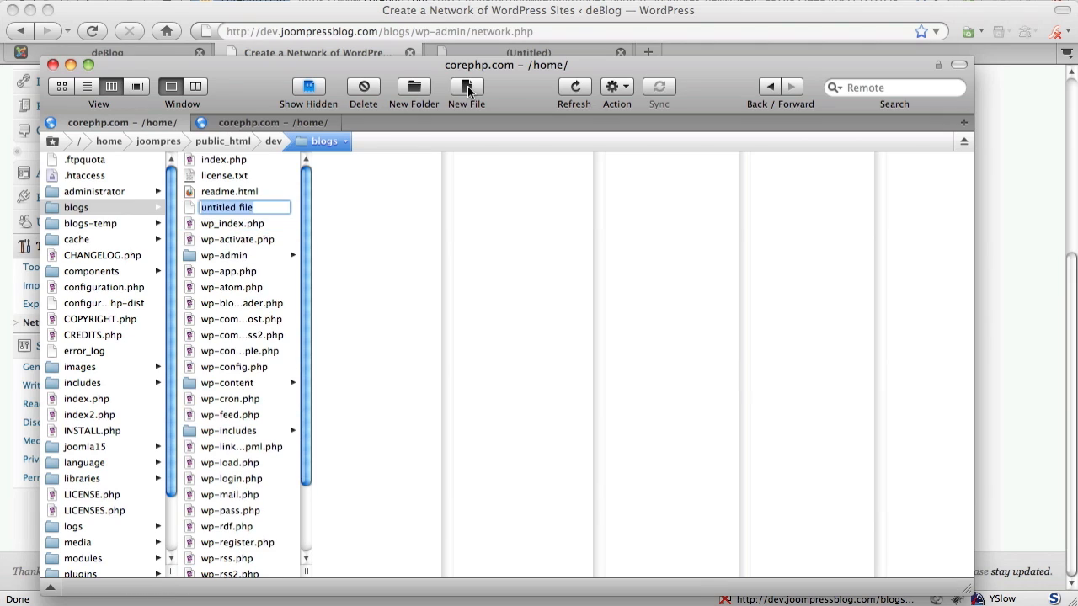
pyautogui.write('.htaccess')
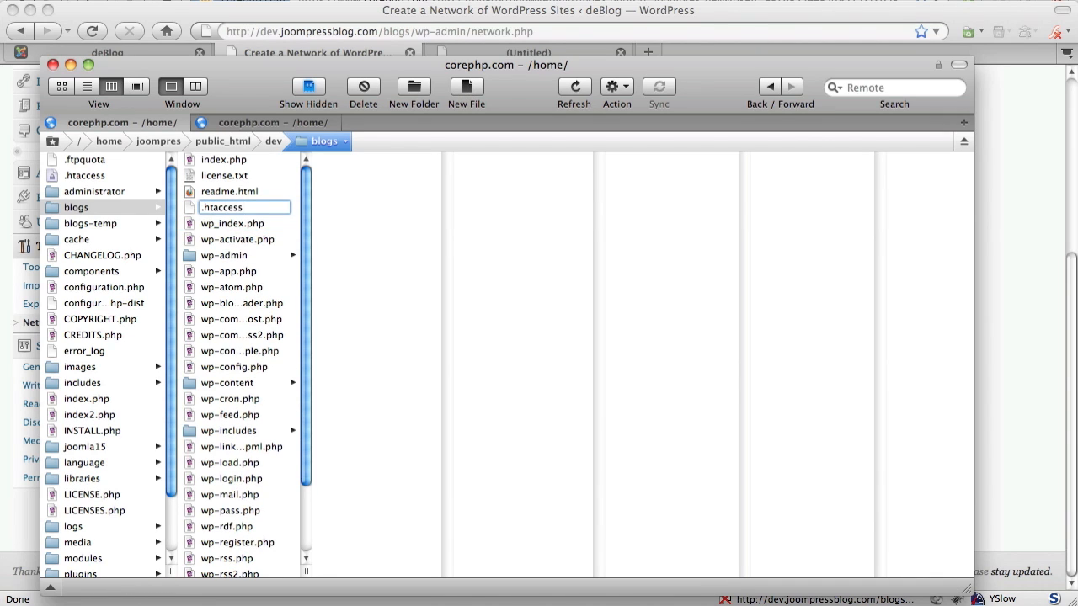
pyautogui.press('Return')
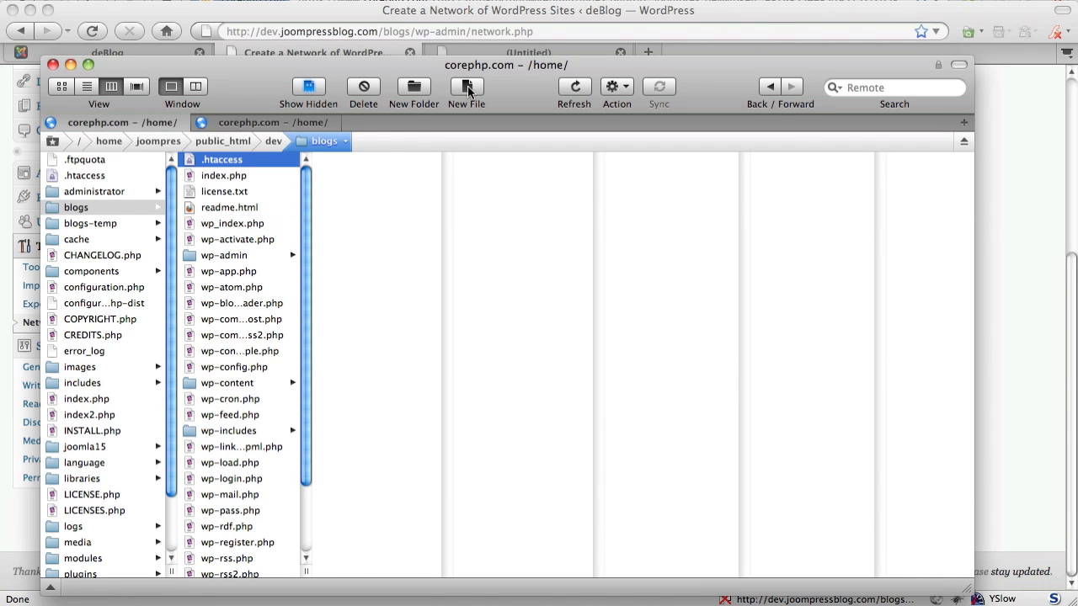
# Open the new .htaccess file in TextMate, paste the copied rewrite rules into it and save.
pyautogui.doubleClick(218, 159)
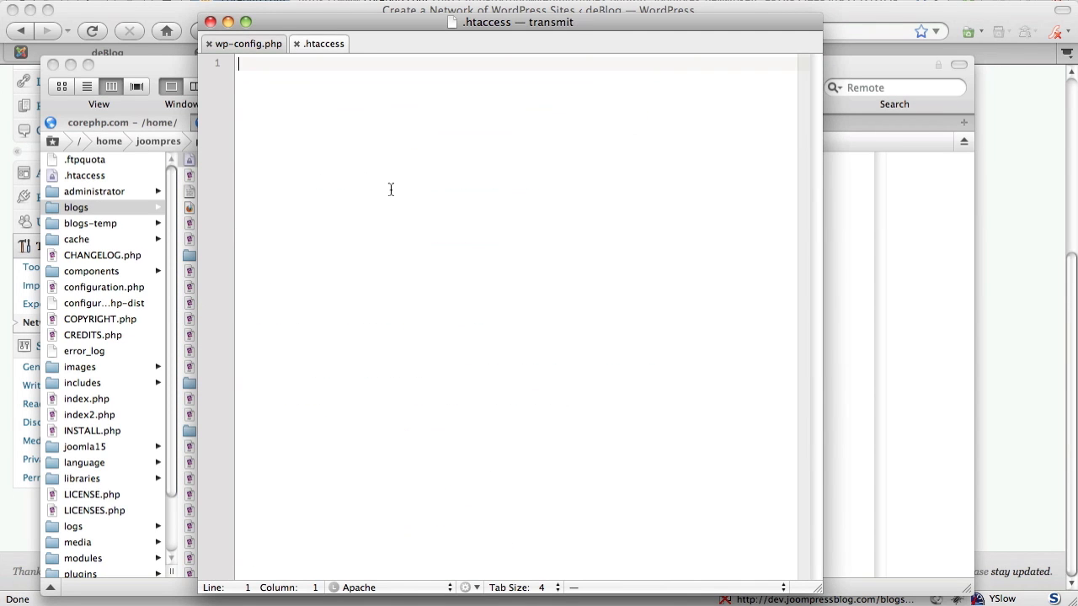
pyautogui.press('super+v')
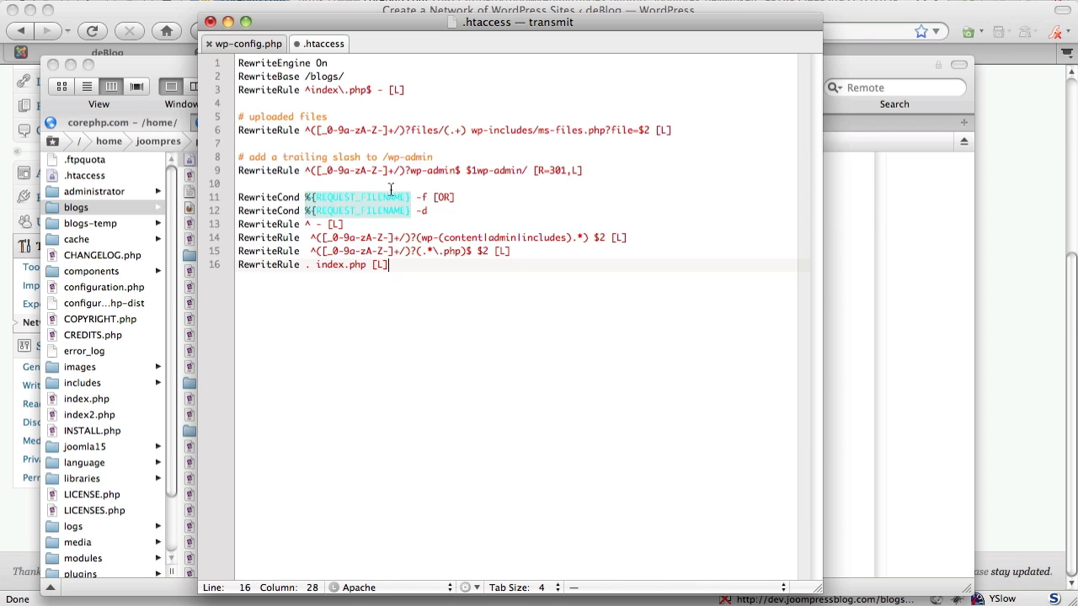
pyautogui.press('super+s')
# Return to Firefox, log in again from the network setup page and open the Super Admin list of sites.
pyautogui.click(1040, 316)
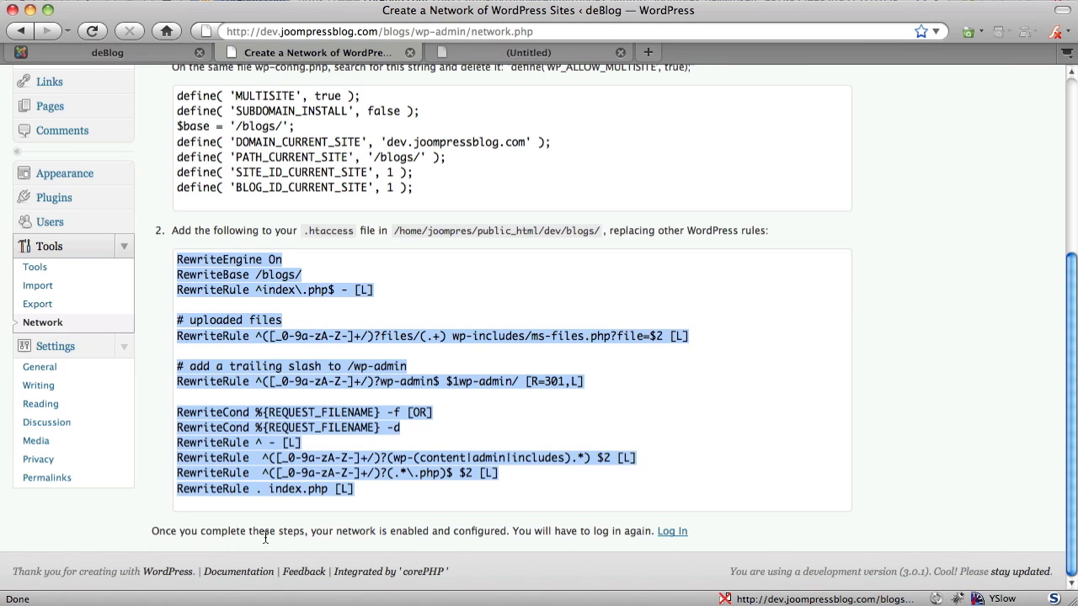
pyautogui.click(666, 530)
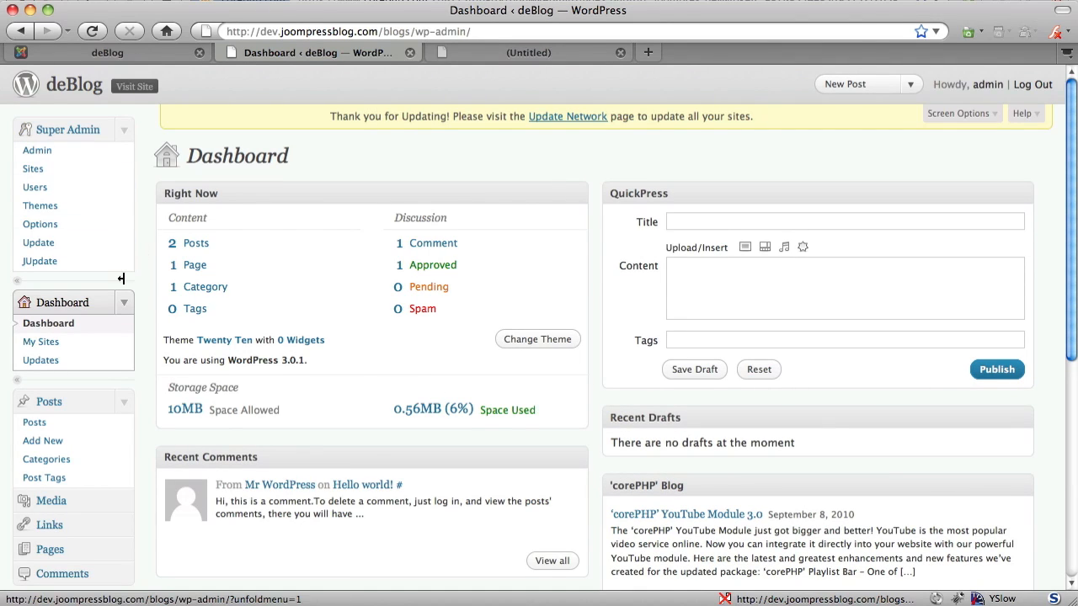
pyautogui.click(74, 176)
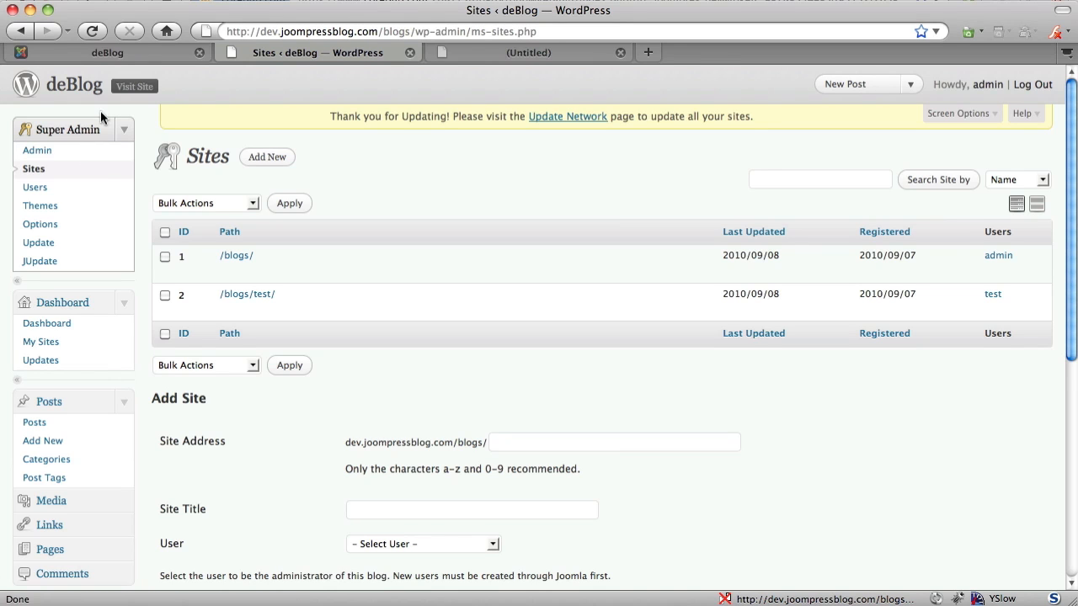
# Visit the deBlog front end and check that the main blog's posts display.
pyautogui.click(118, 89)
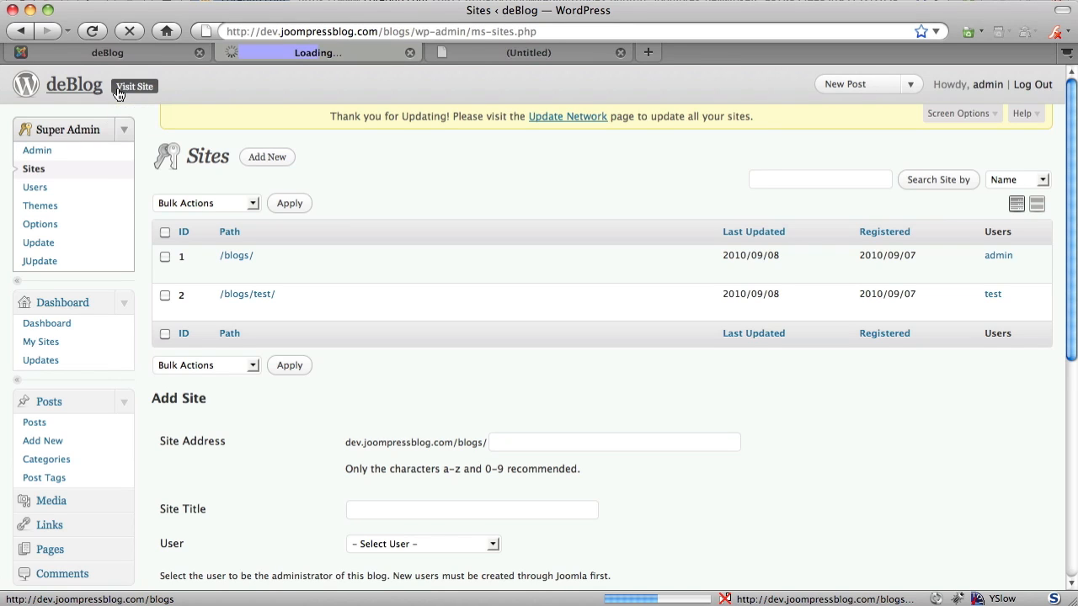
pyautogui.scroll(-5, 50, 197)
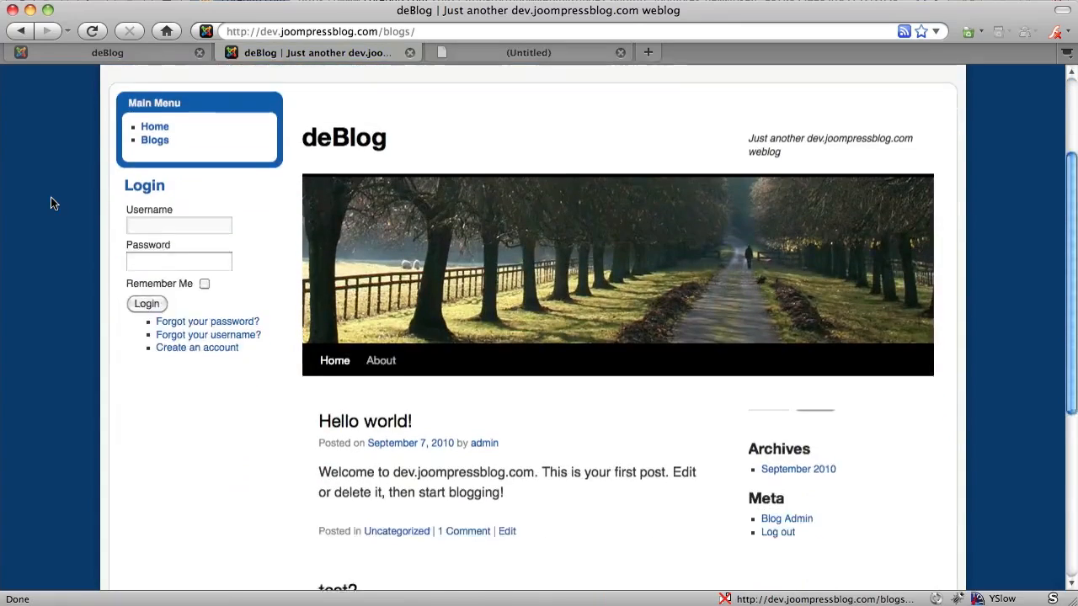
pyautogui.scroll(-1, 55, 198)
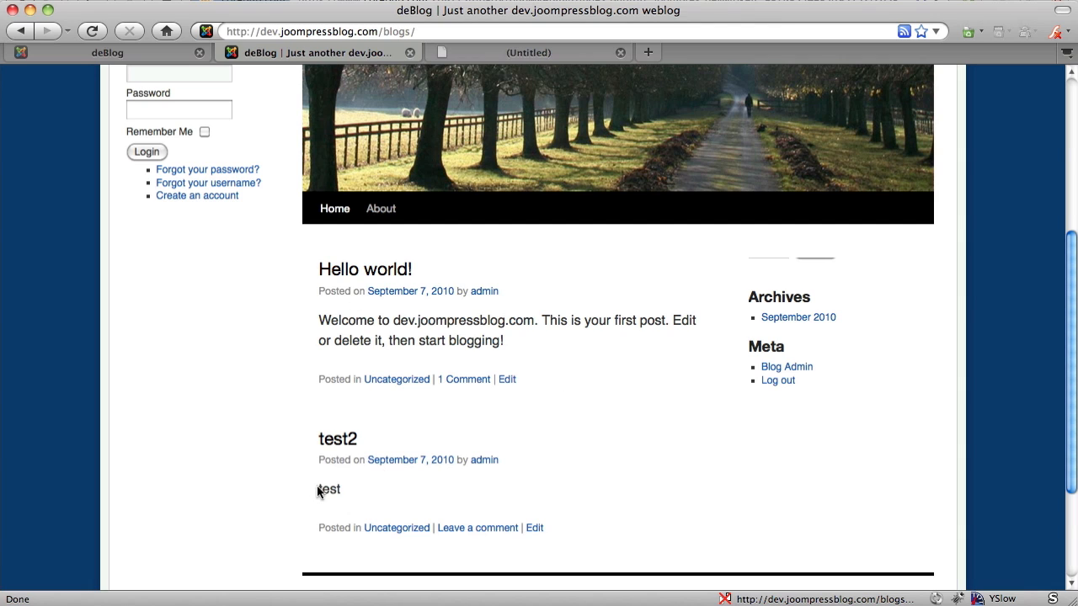
# From the blog admin's Appearance section, open the themes page, preview the Every Home 1.0 theme and activate it.
pyautogui.click(791, 368)
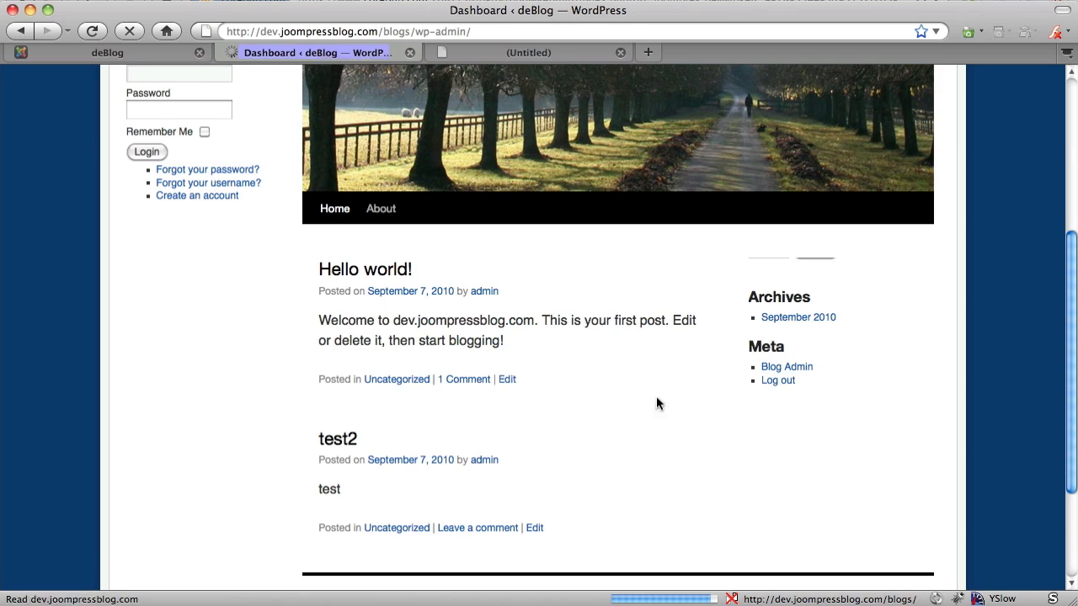
pyautogui.scroll(-2, 402, 392)
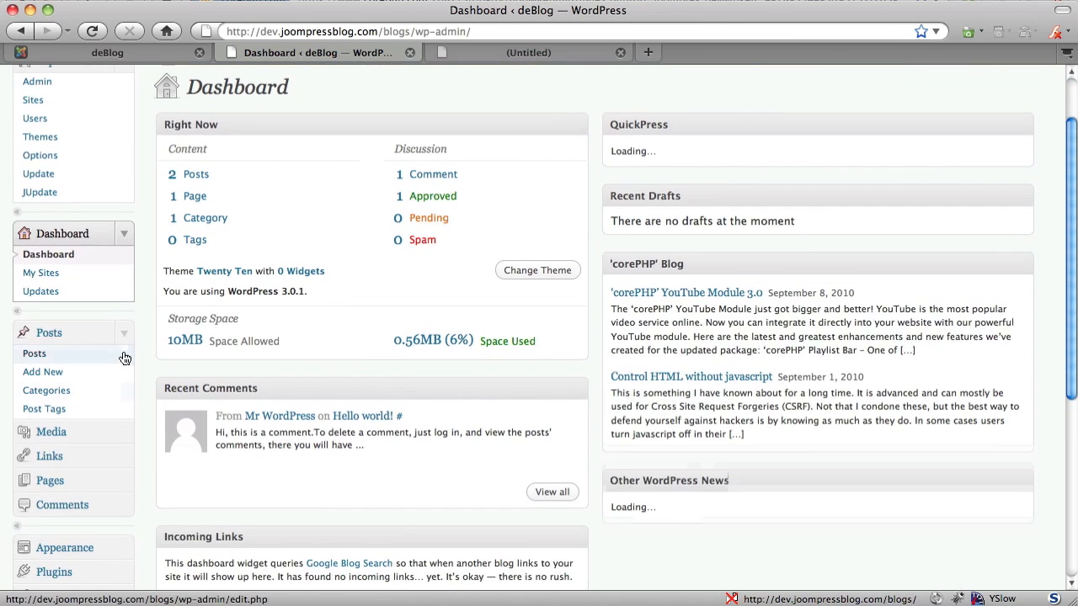
pyautogui.click(124, 334)
pyautogui.click(119, 474)
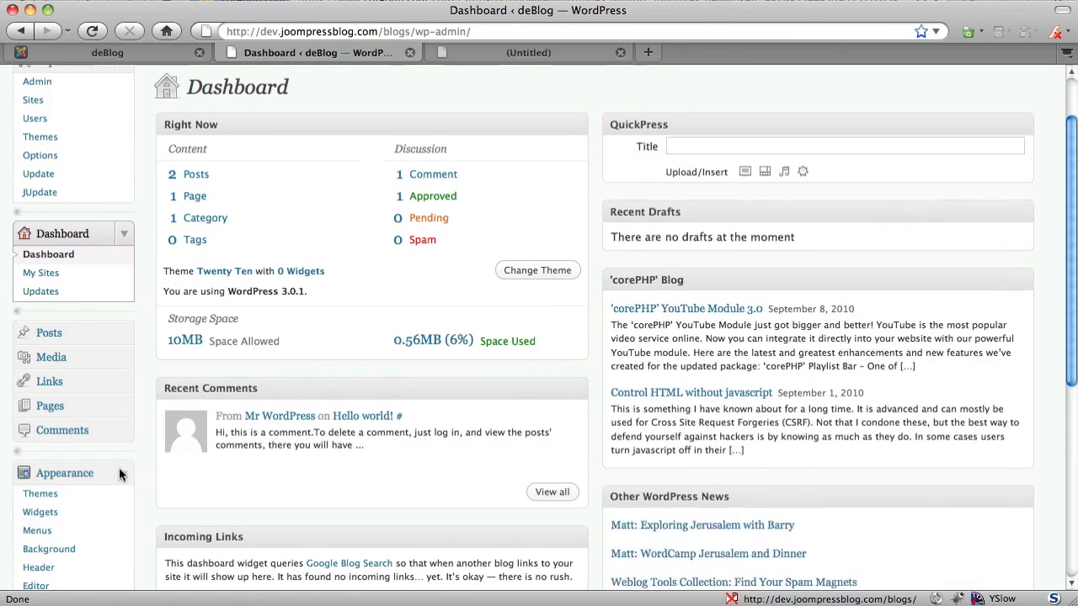
pyautogui.click(89, 482)
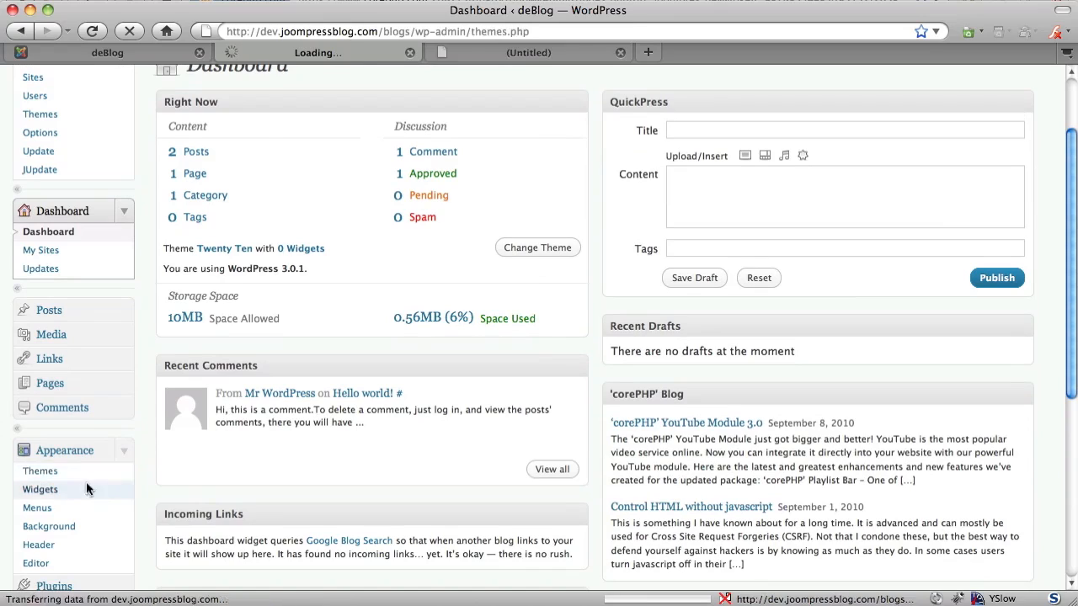
pyautogui.scroll(-2, 88, 488)
pyautogui.scroll(-3, 88, 489)
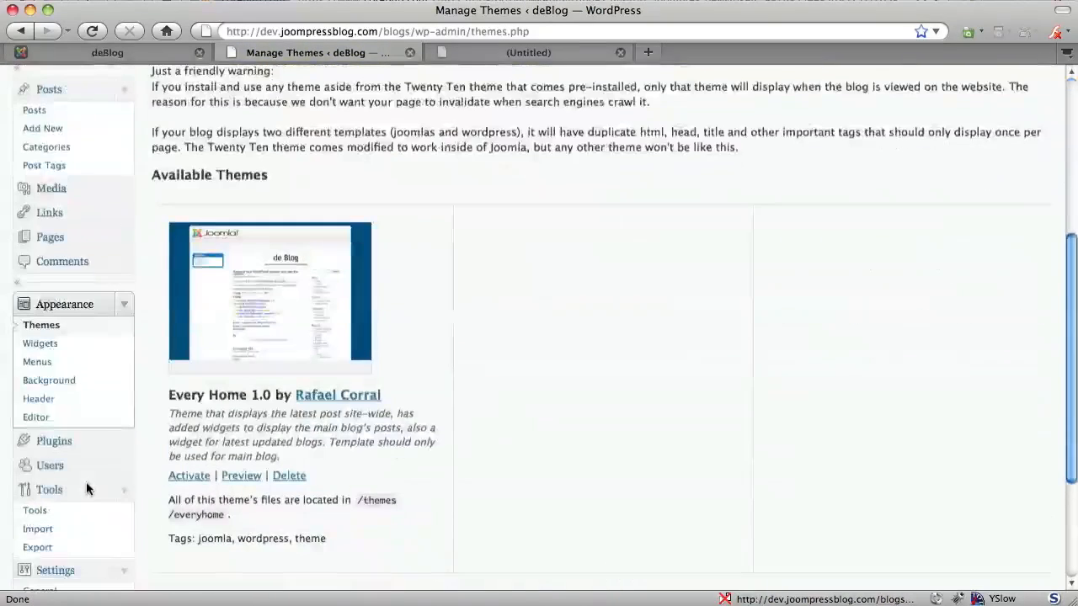
pyautogui.click(211, 305)
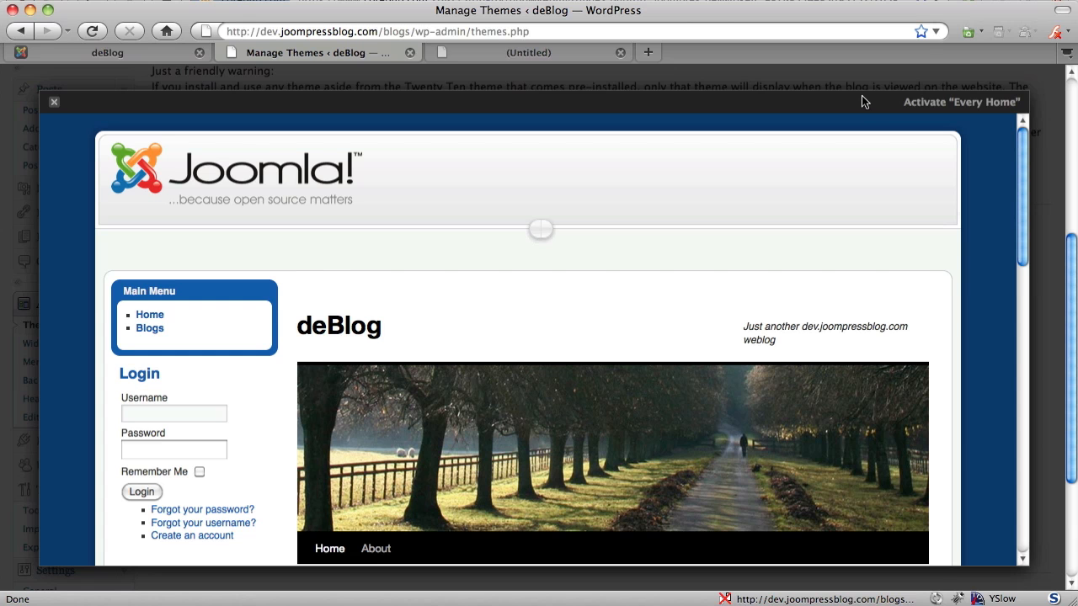
pyautogui.click(938, 103)
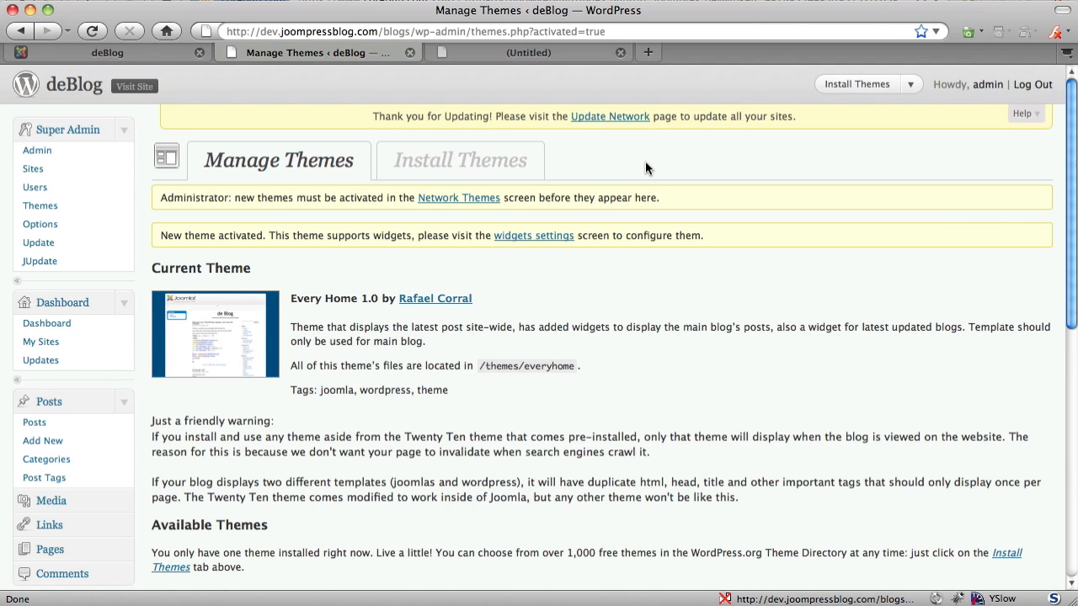
pyautogui.scroll(-2, 509, 505)
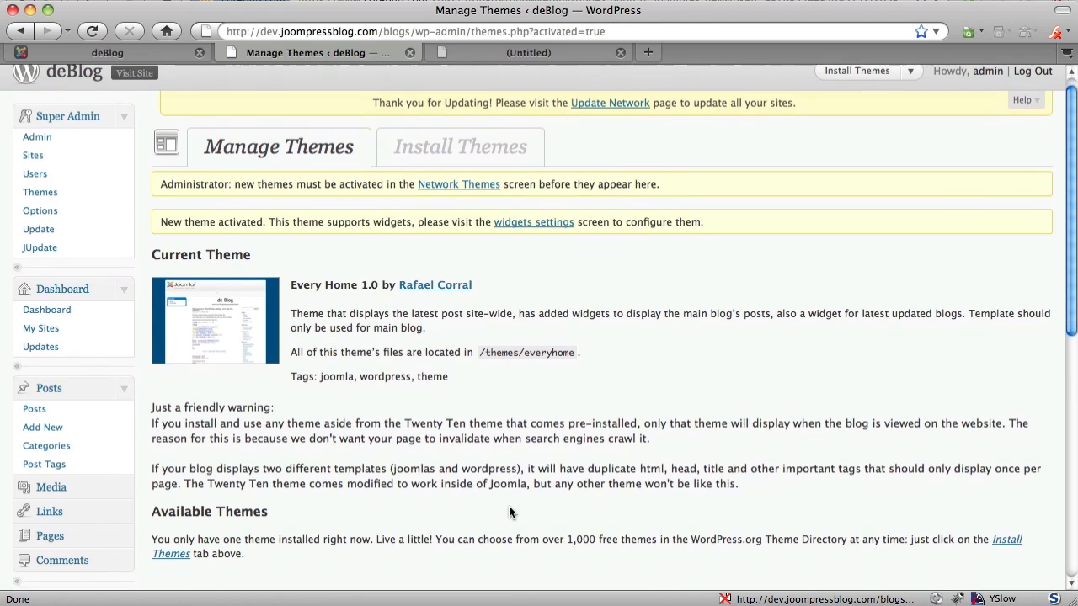
pyautogui.scroll(-3, 508, 511)
pyautogui.scroll(4, 509, 512)
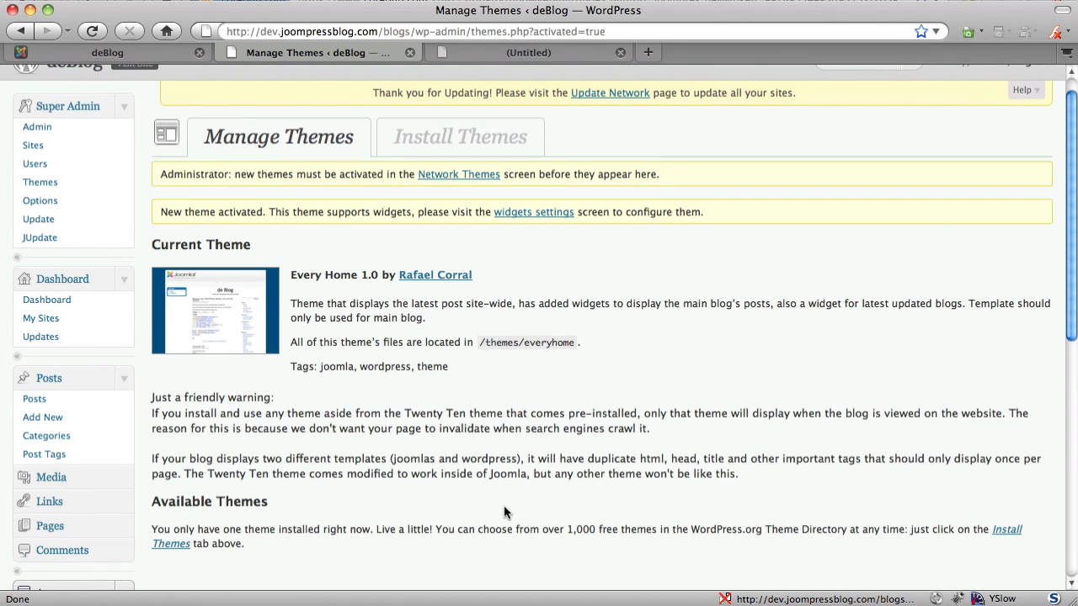
# Switch to Transmit and create a folder named com_wpmu inside the site's components folder.
pyautogui.press('super+Tab')
pyautogui.press('super+Tab')
pyautogui.press('super+Tab')
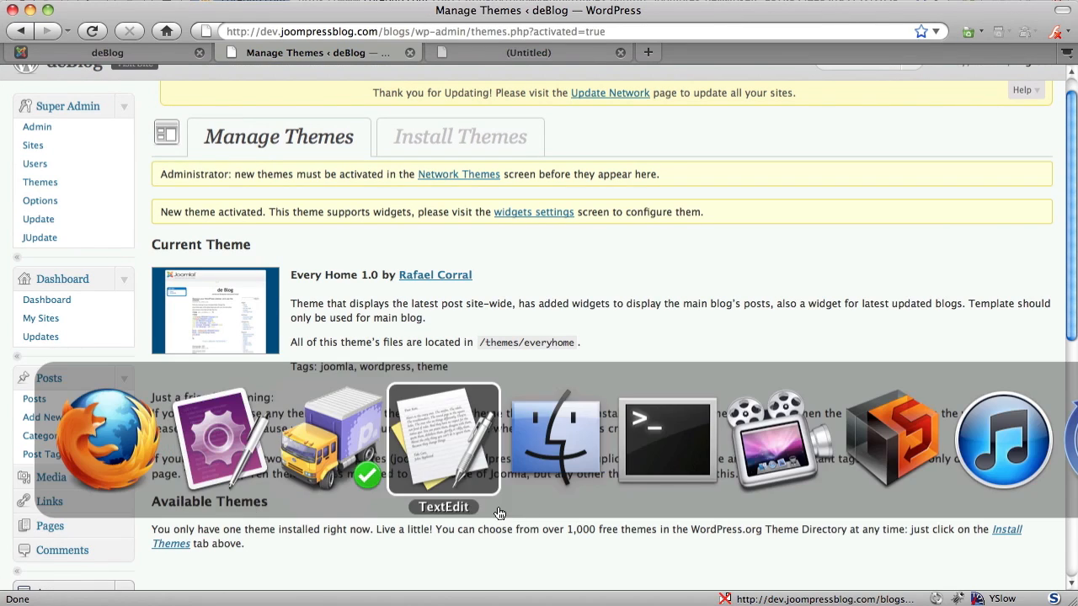
pyautogui.press('super+shift+Tab')
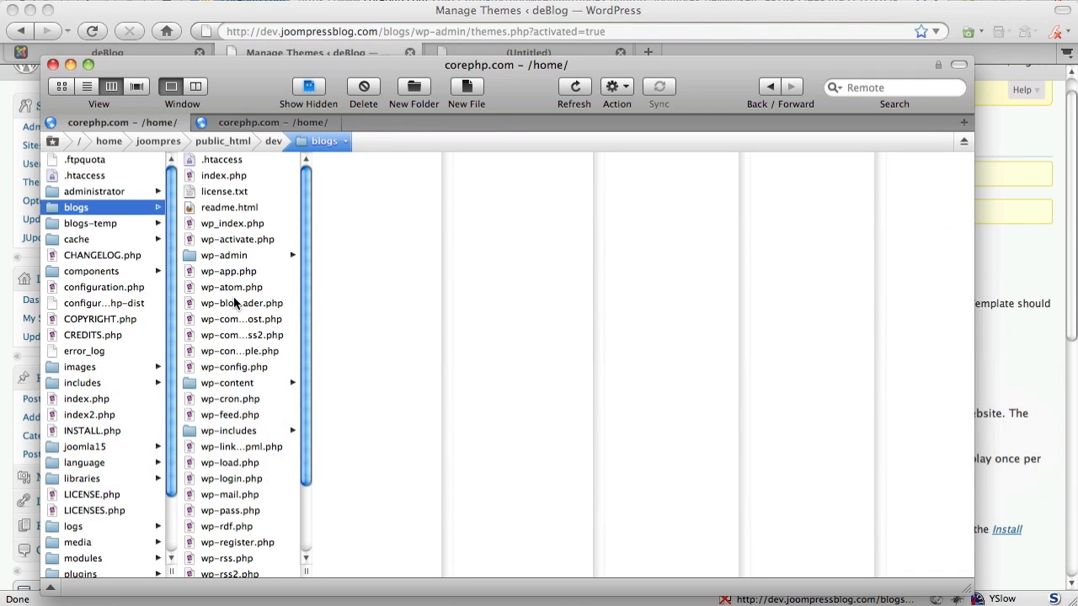
pyautogui.click(96, 305)
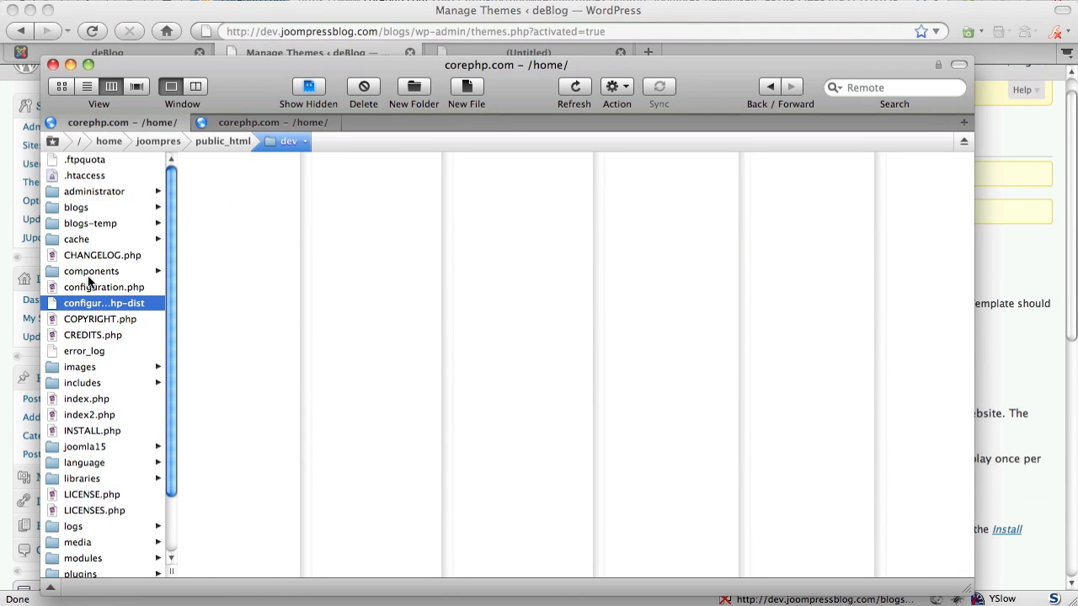
pyautogui.click(88, 274)
pyautogui.click(228, 376)
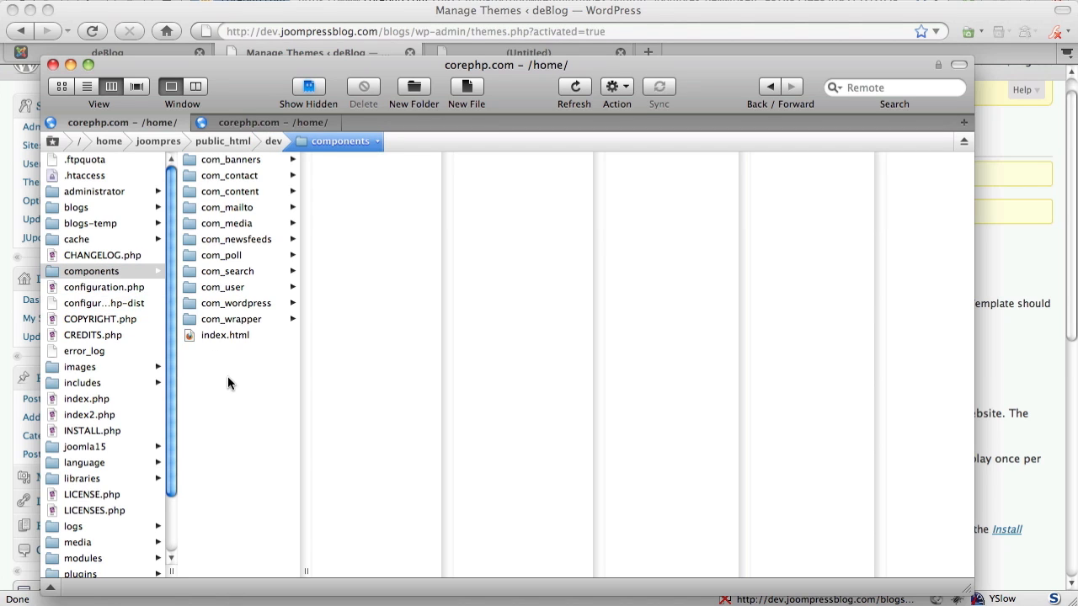
pyautogui.click(412, 88)
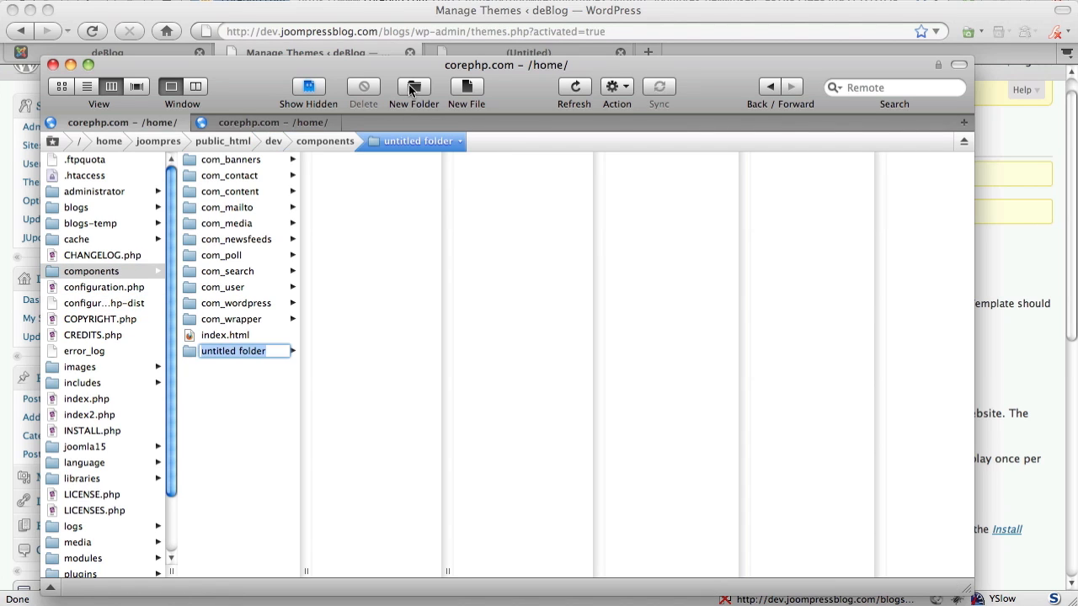
pyautogui.write('com_wpmu')
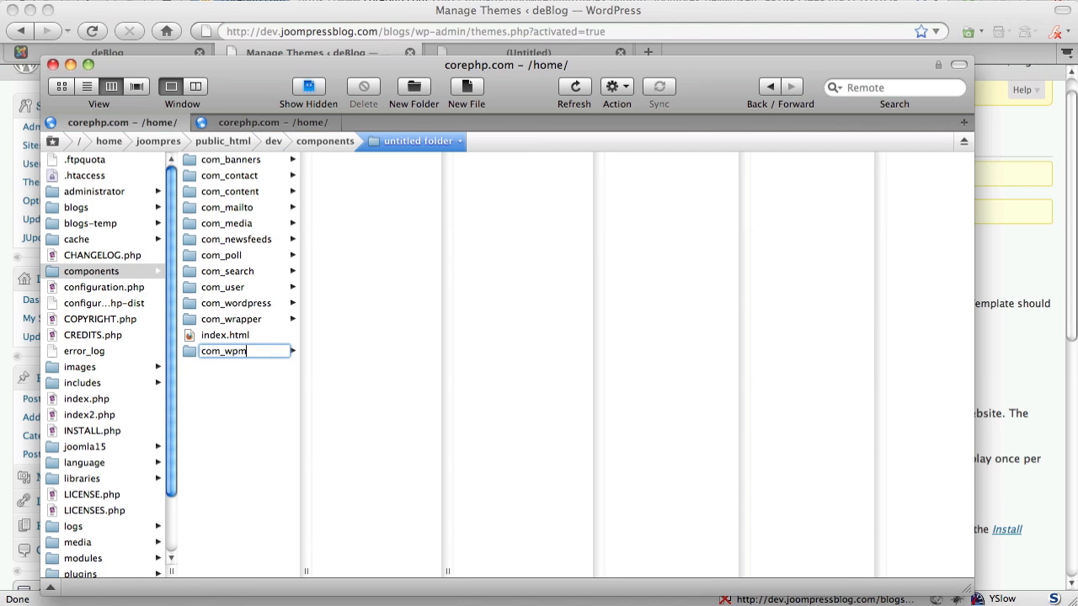
pyautogui.press('Return')
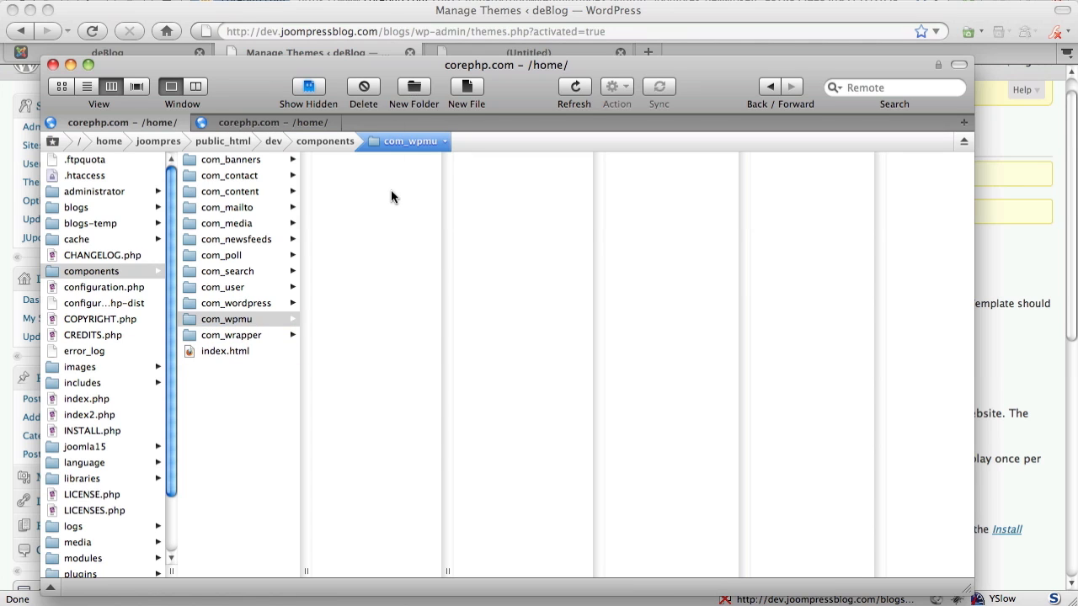
# Create a subfolder named wp-content inside com_wpmu.
pyautogui.rightClick(391, 191)
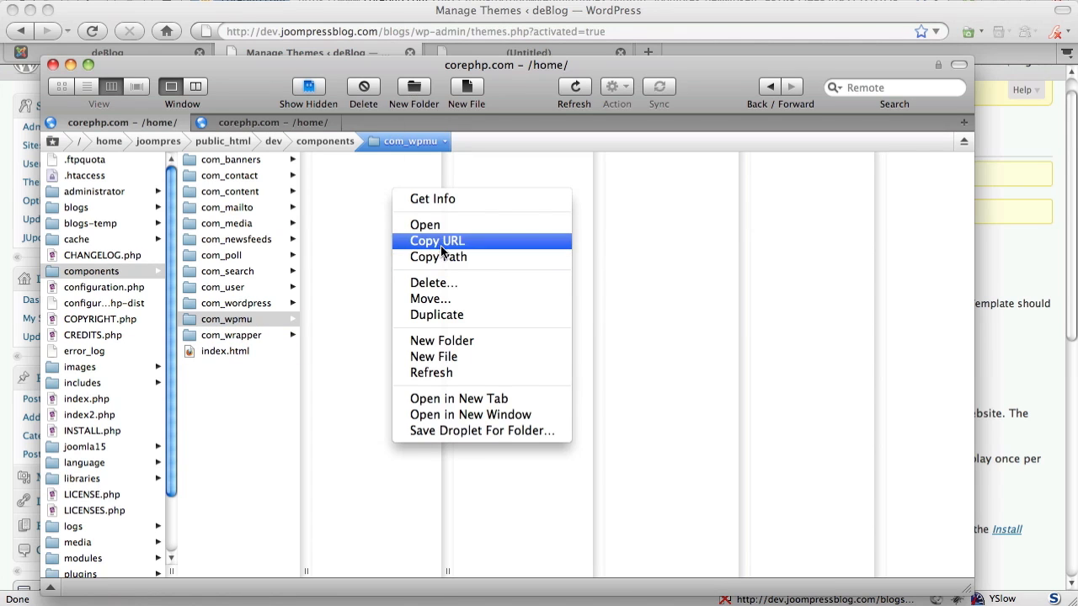
pyautogui.click(441, 342)
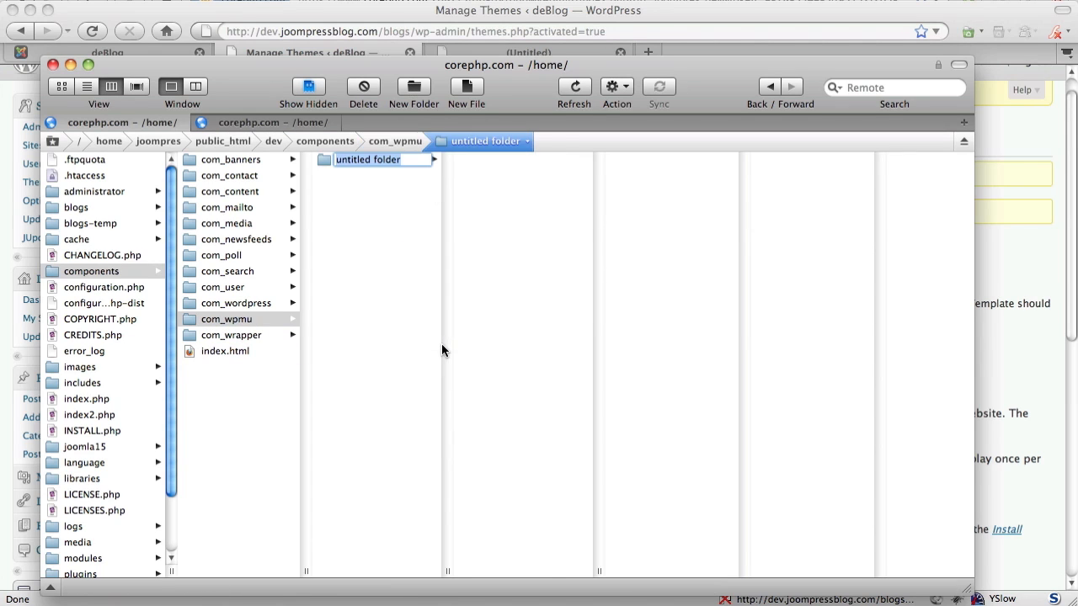
pyautogui.write('wp')
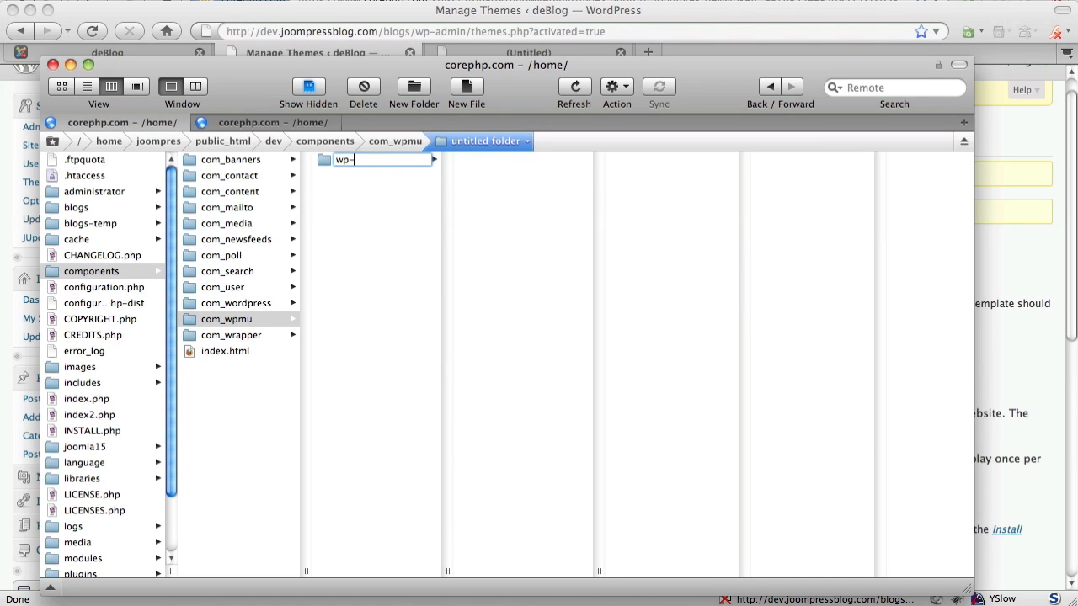
pyautogui.write('-content')
pyautogui.press('Return')
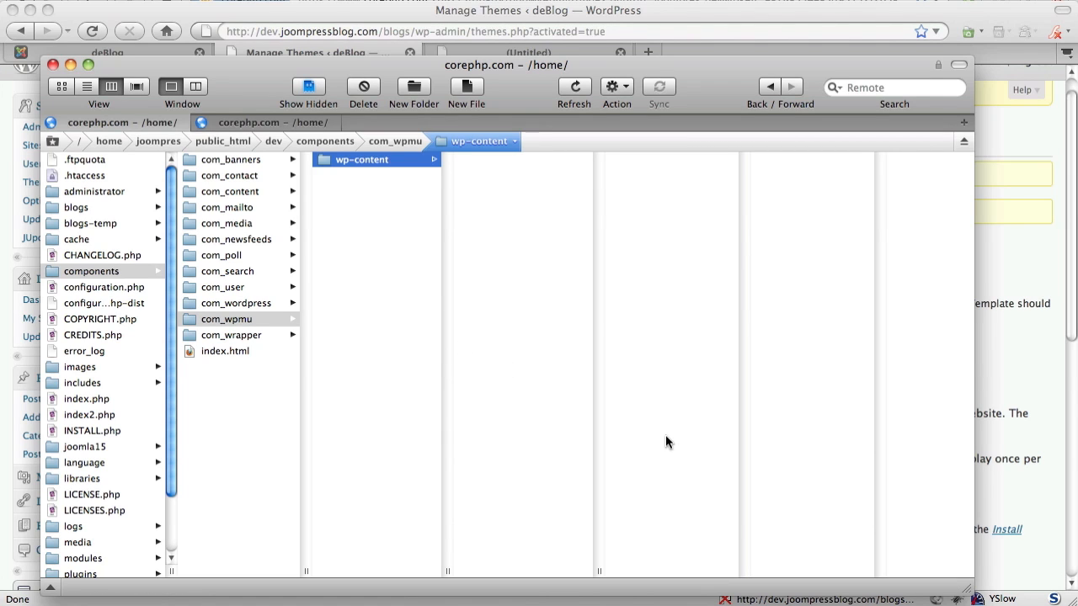
# Switch to Finder and upload the local com_wpmu wp-content/uploads folder into the server's components/com_wpmu/wp-content folder in Transmit.
pyautogui.press('super+Tab')
pyautogui.press('super+Tab')
pyautogui.press('super+Tab')
pyautogui.press('super+Tab')
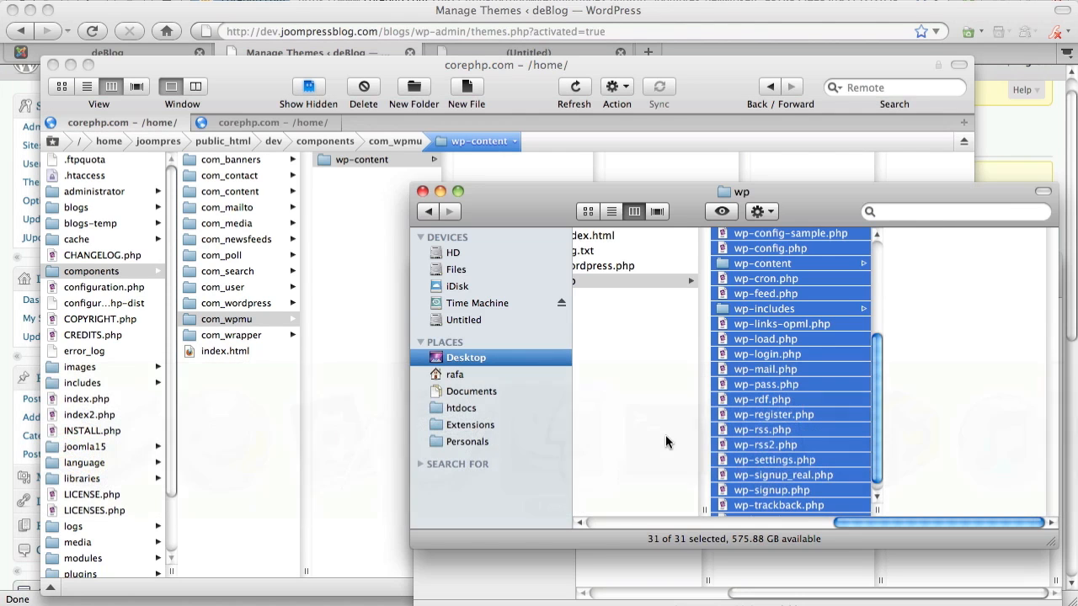
pyautogui.click(710, 594)
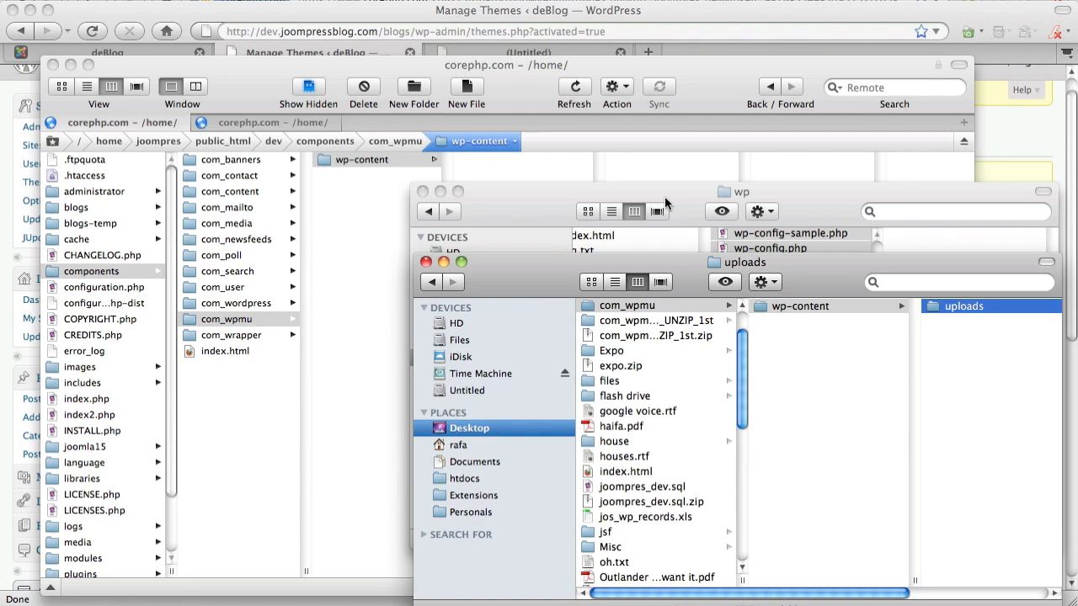
pyautogui.moveTo(673, 197); pyautogui.dragTo(675, 359)
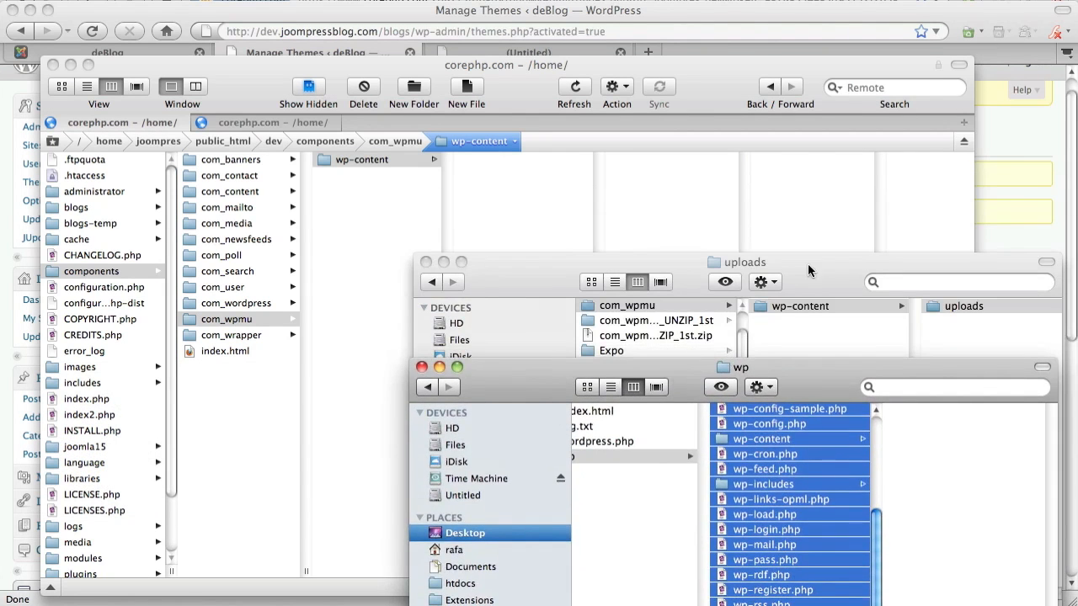
pyautogui.click(808, 264)
pyautogui.click(960, 307)
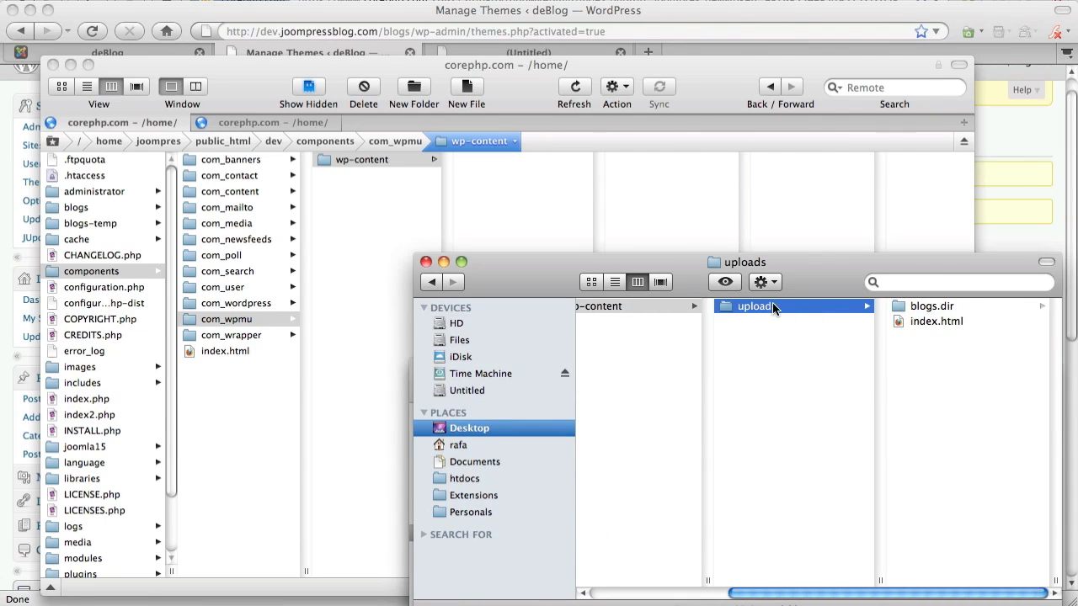
pyautogui.click(764, 336)
pyautogui.click(796, 307)
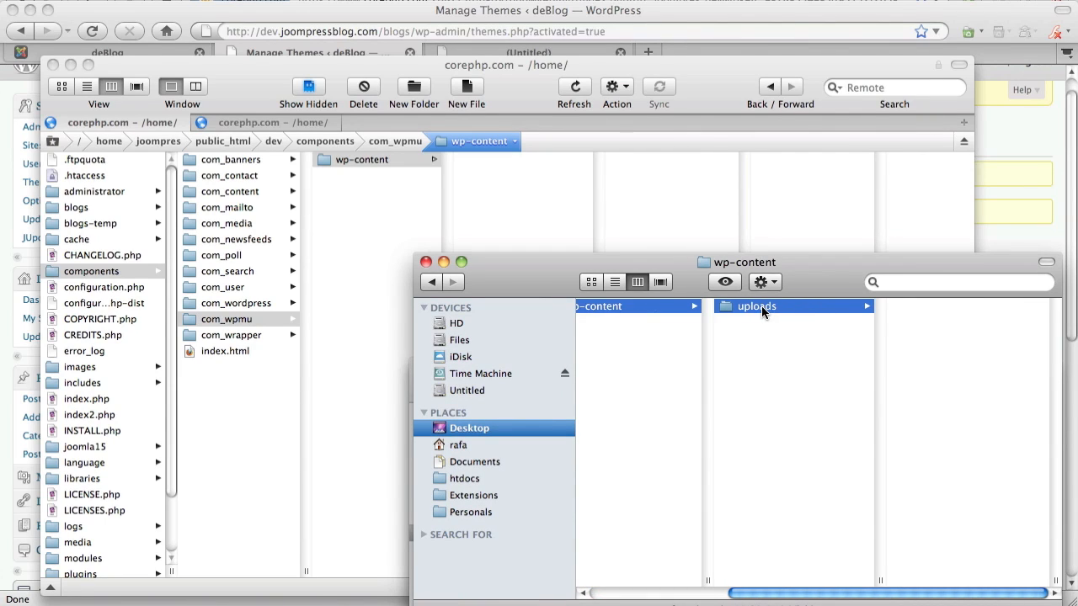
pyautogui.moveTo(761, 305); pyautogui.dragTo(515, 214)
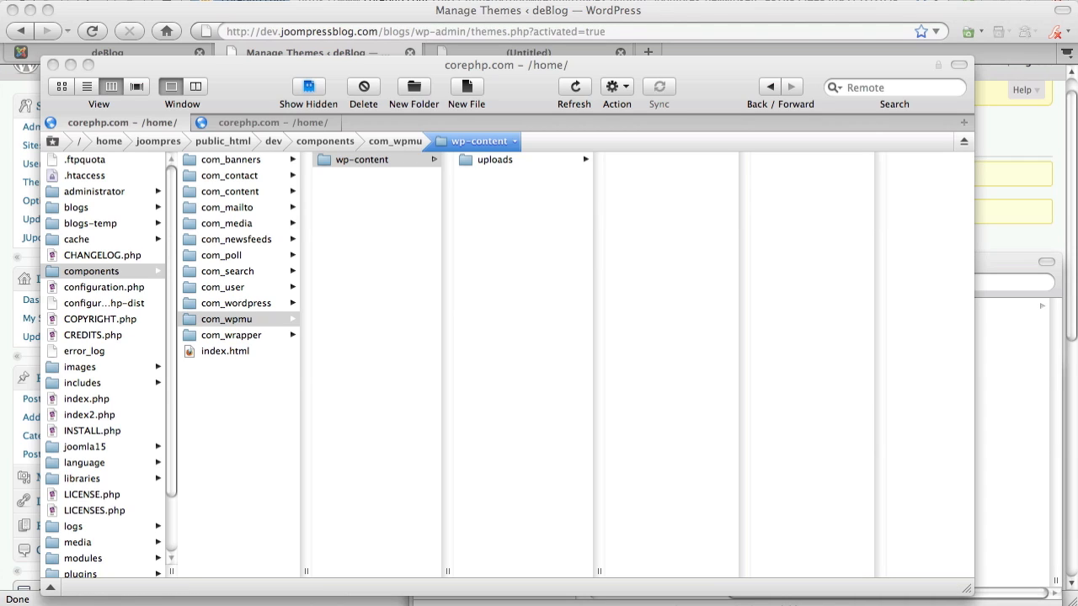
# Switch to Firefox, visit the deBlog front end and check whether the images in the posts display.
pyautogui.click(1031, 220)
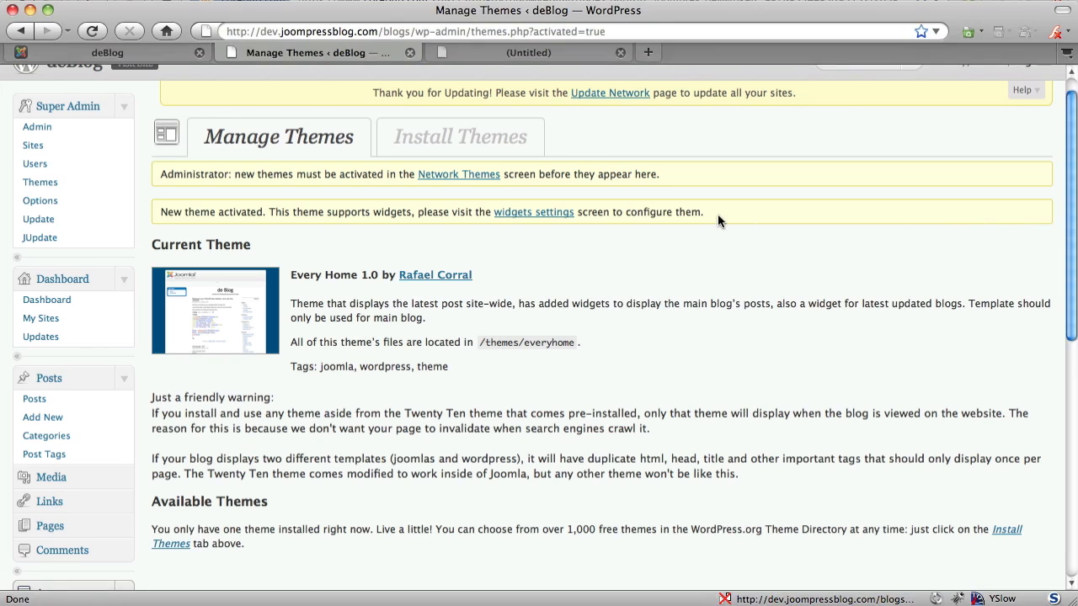
pyautogui.scroll(2, 718, 214)
pyautogui.click(134, 86)
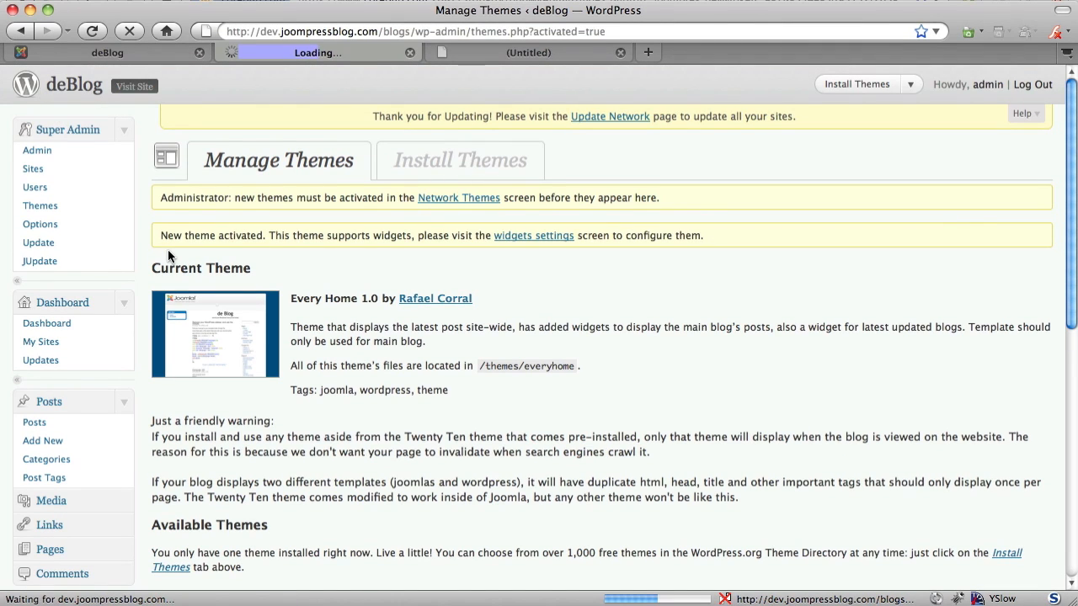
pyautogui.scroll(-15, 169, 257)
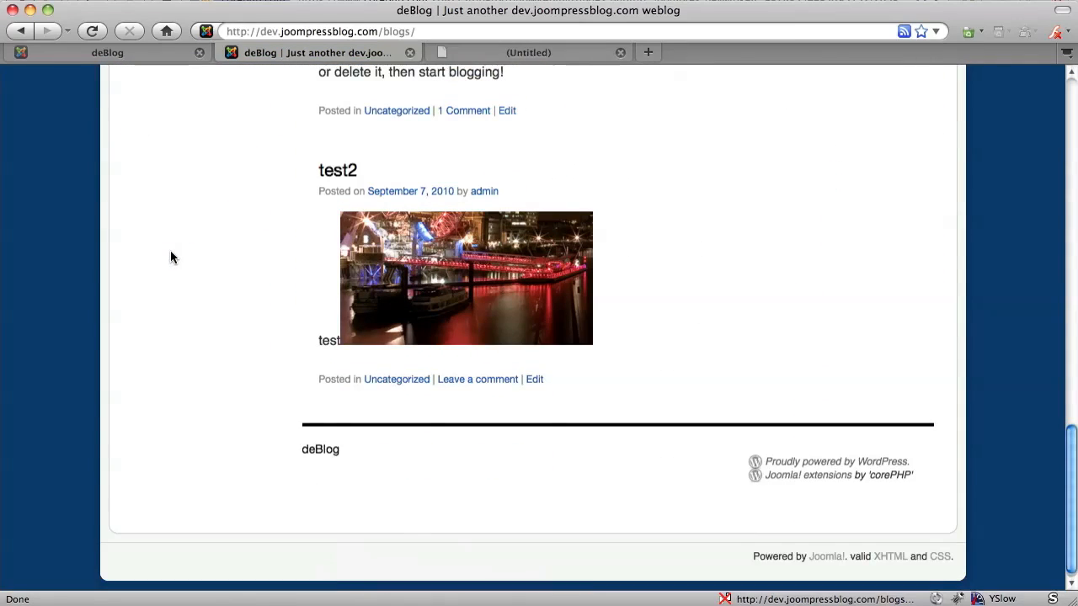
pyautogui.scroll(8, 171, 253)
pyautogui.scroll(3, 170, 257)
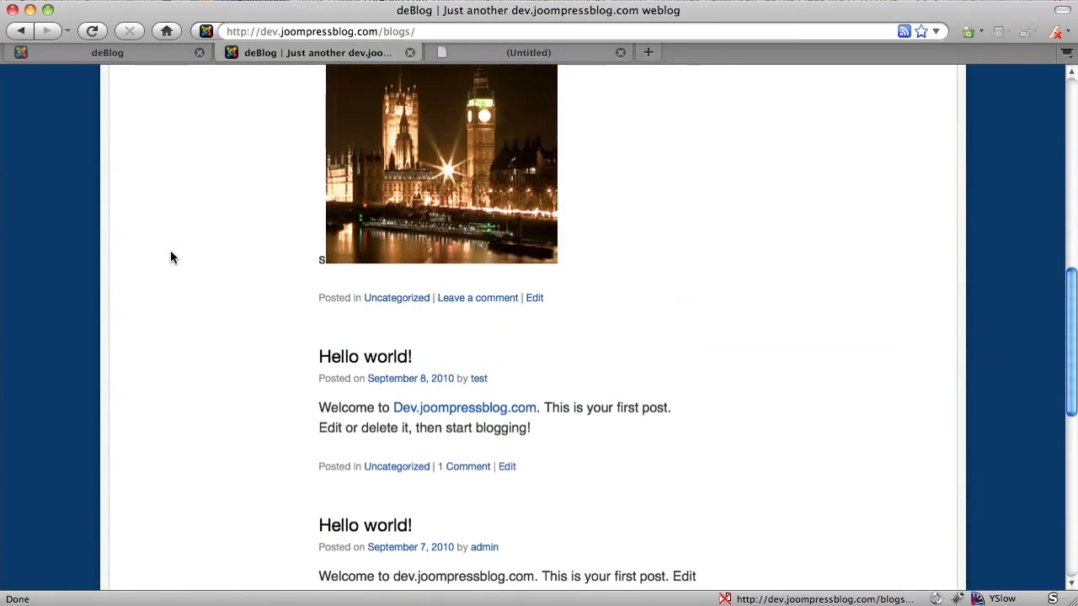
# Switch to Transmit and examine the uploads folder under com_wpmu/wp-content and the blogs.dir folder under blogs/wp-content/uploads.
pyautogui.press('super+Tab')
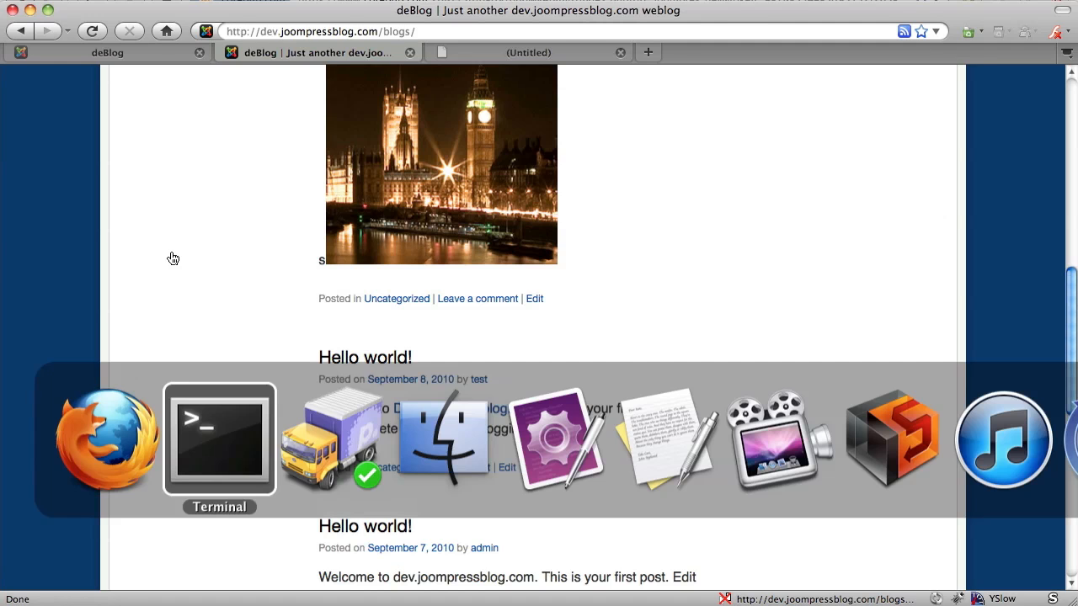
pyautogui.press('super+Tab')
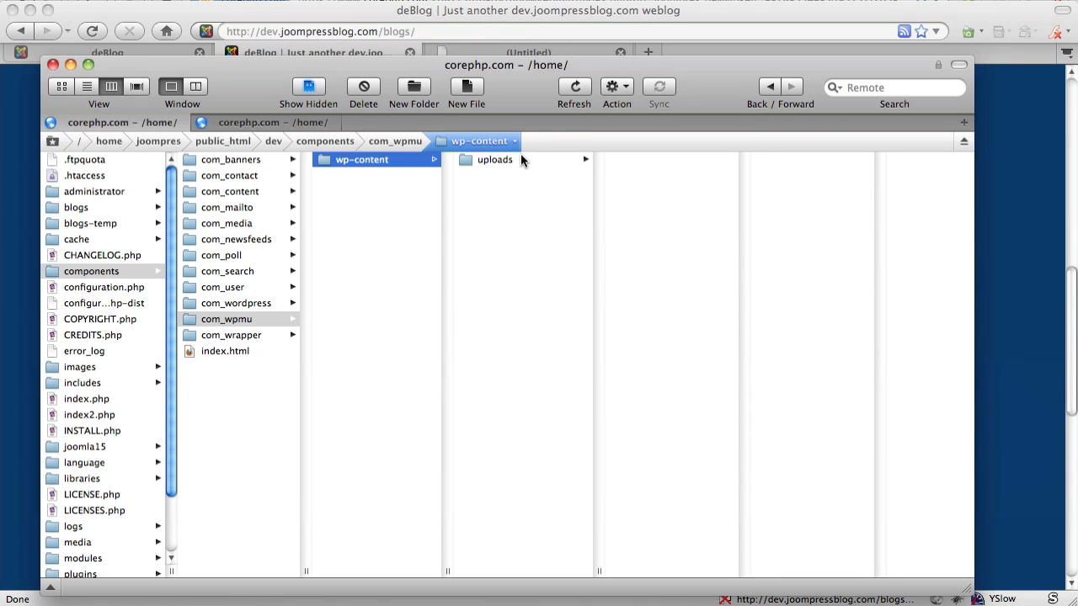
pyautogui.click(521, 159)
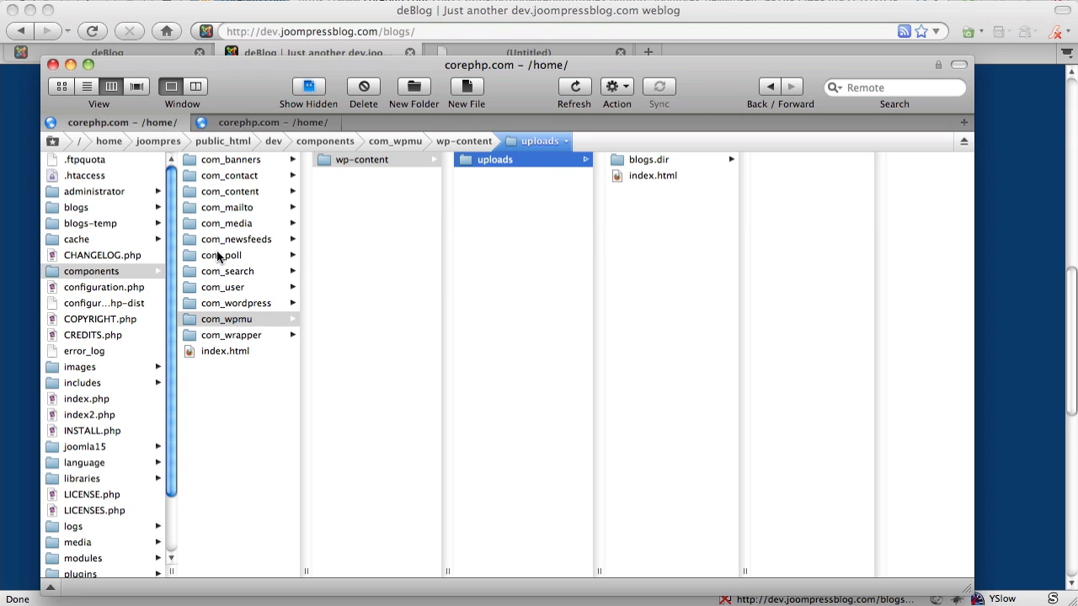
pyautogui.click(64, 212)
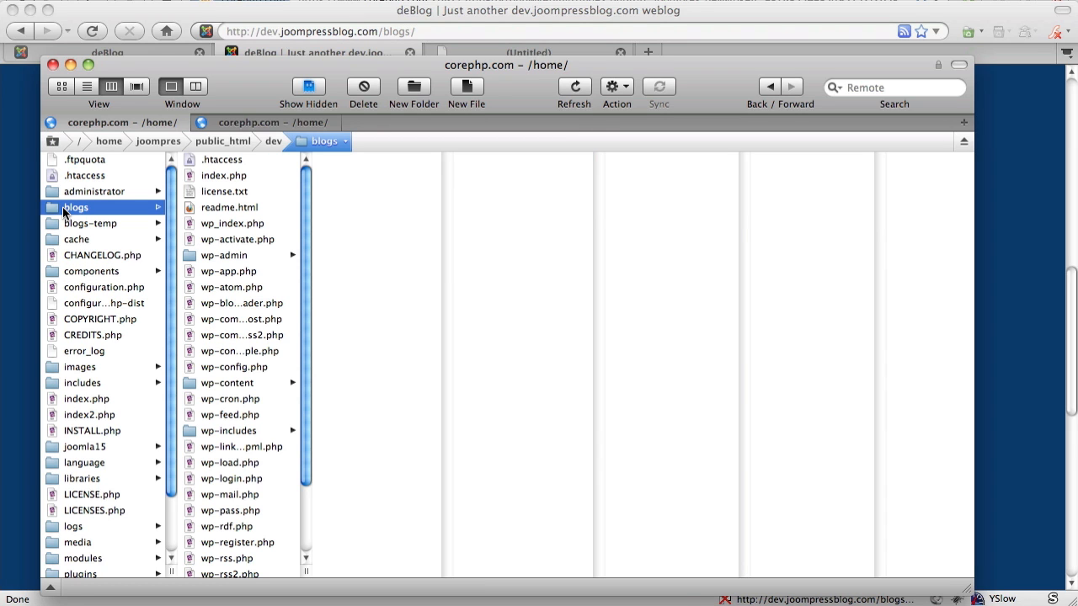
pyautogui.click(272, 384)
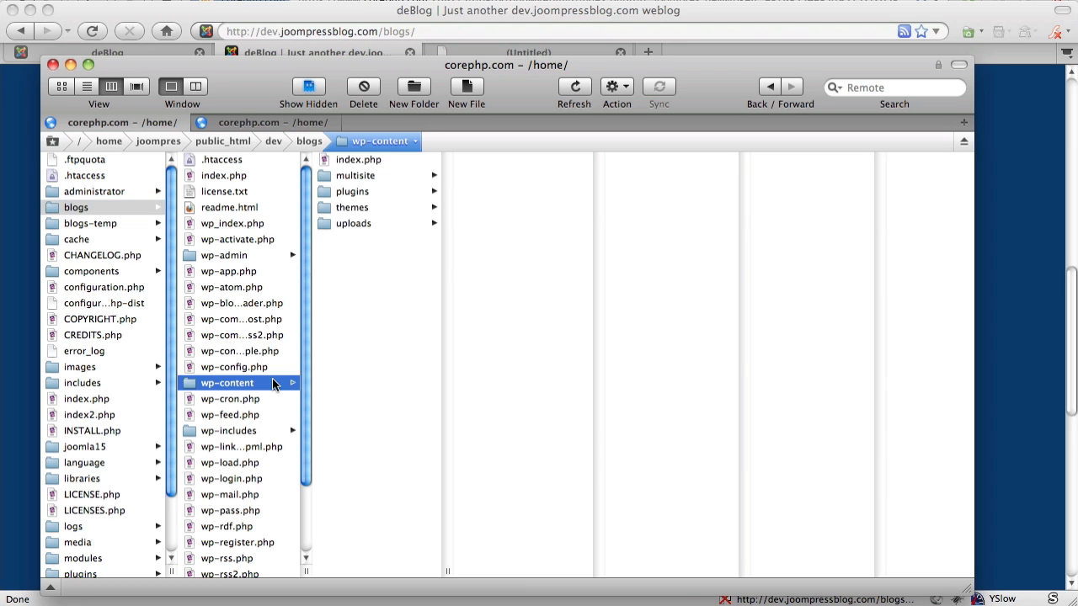
pyautogui.click(339, 225)
pyautogui.click(508, 159)
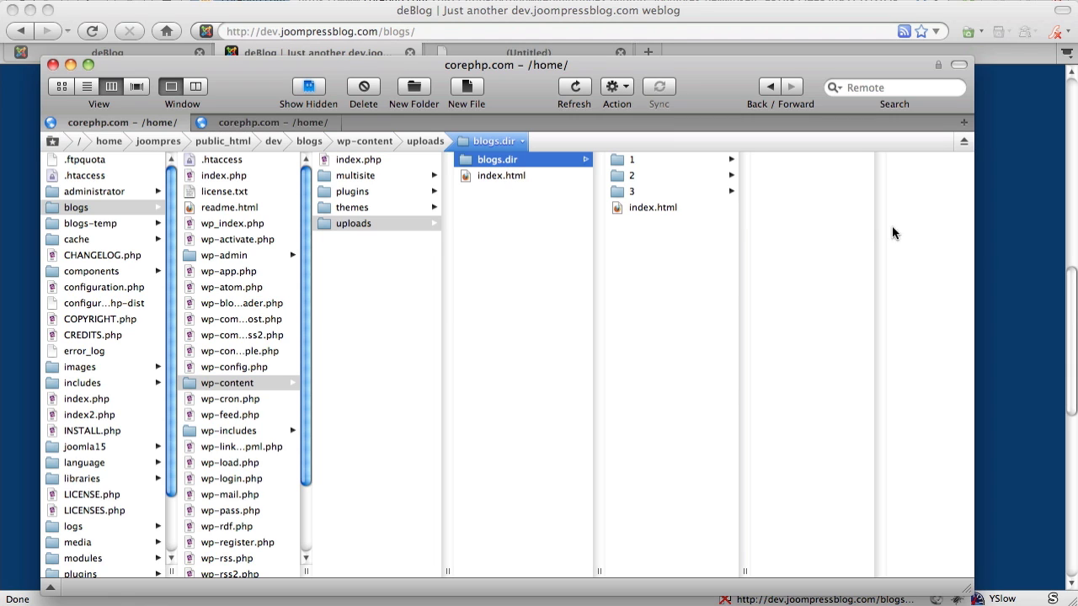
# Return to Firefox and open the Joomla administrator login page at dev.joompressblog.com/administrator/.
pyautogui.click(1000, 244)
pyautogui.scroll(10, 955, 249)
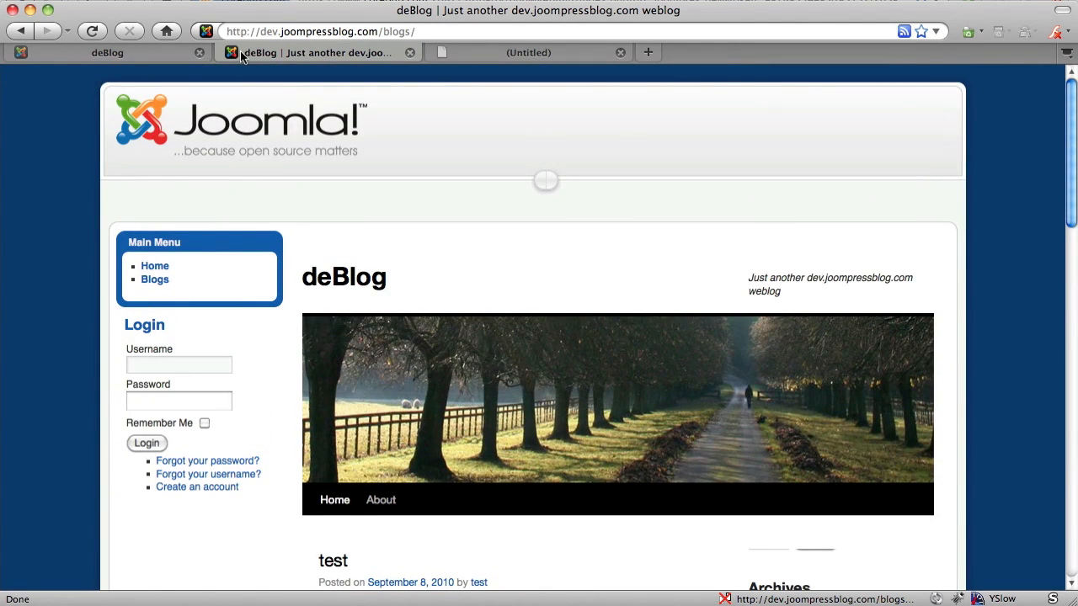
pyautogui.click(460, 35)
pyautogui.click(461, 36)
pyautogui.press('BackSpace')
pyautogui.press('BackSpace')
pyautogui.press('BackSpace')
pyautogui.press('BackSpace')
pyautogui.press('BackSpace')
pyautogui.press('BackSpace')
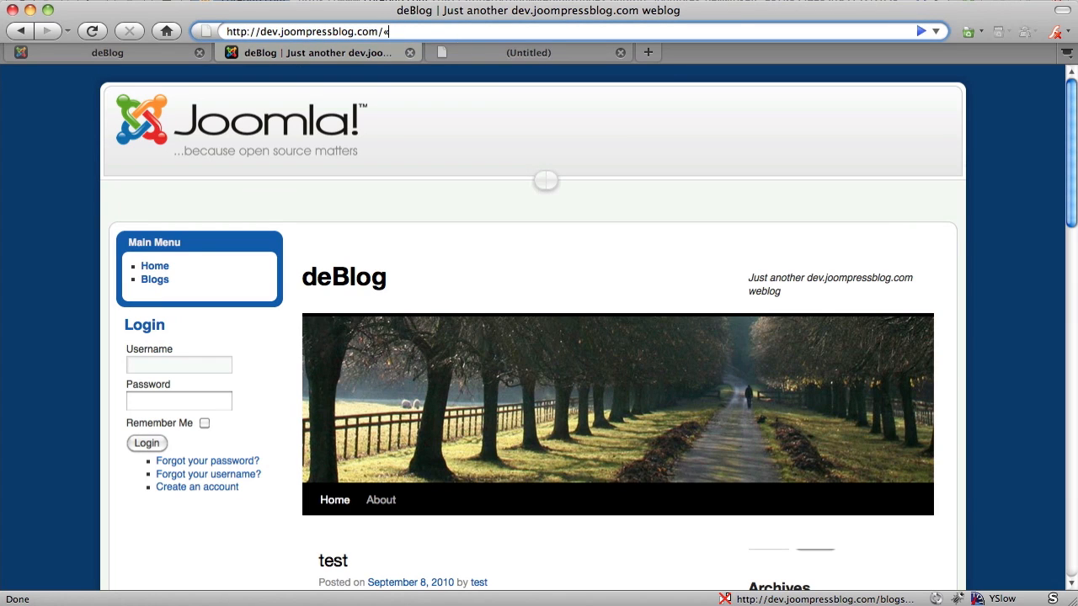
pyautogui.write('adm')
pyautogui.press('Down')
pyautogui.press('Return')
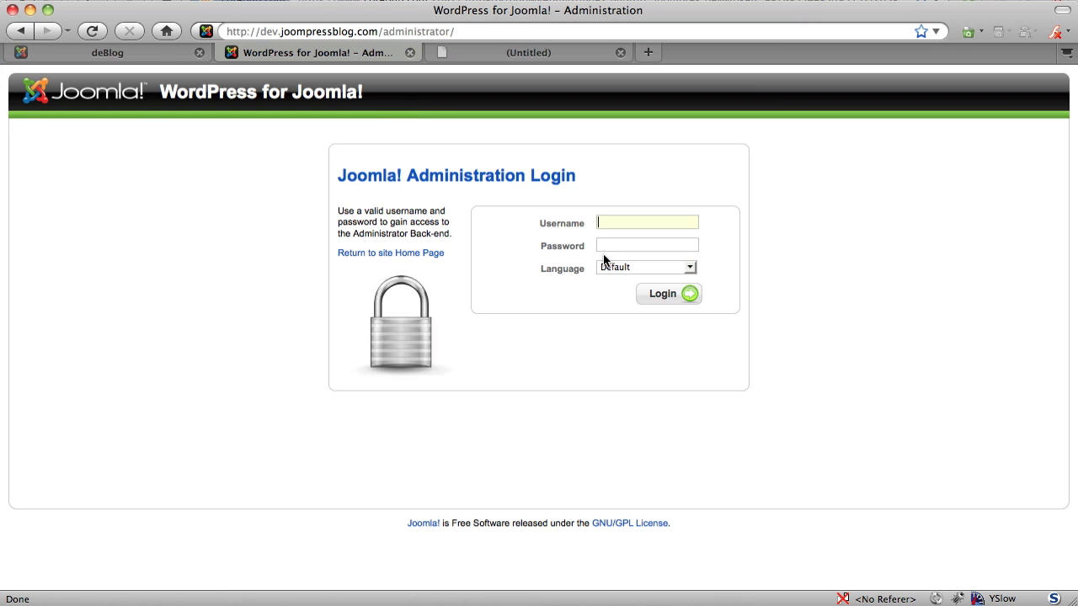
# Log in to the Joomla administration with the saved administrator username and password.
pyautogui.press('Down')
pyautogui.press('Down')
pyautogui.press('Down')
pyautogui.press('Return')
pyautogui.press('Return')
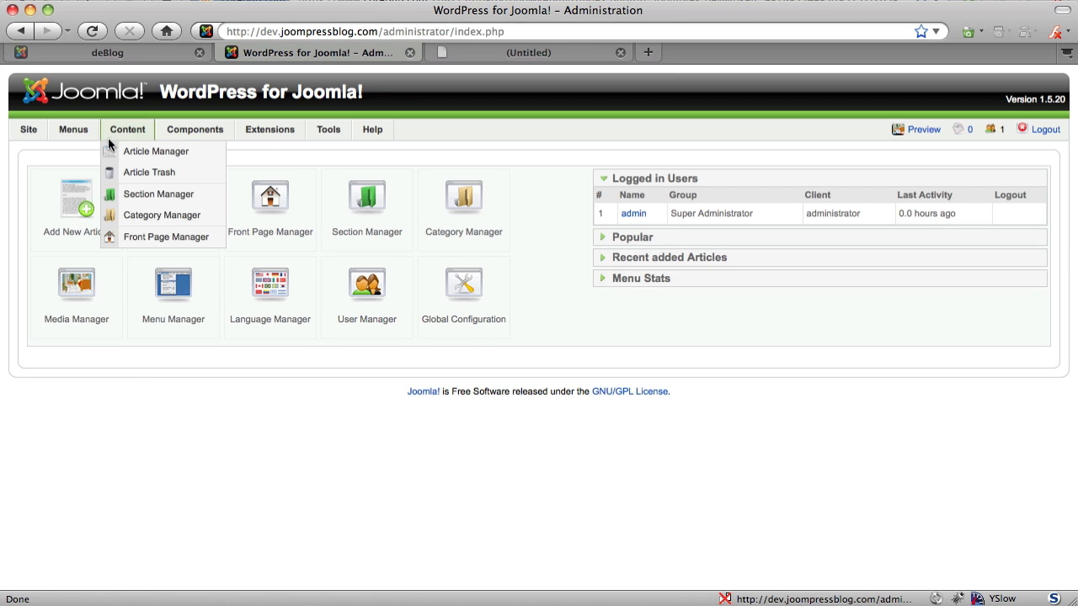
# Open the Blogs item of the Main Menu from the Menu Manager and change its menu item type to WordPress.
pyautogui.click(171, 295)
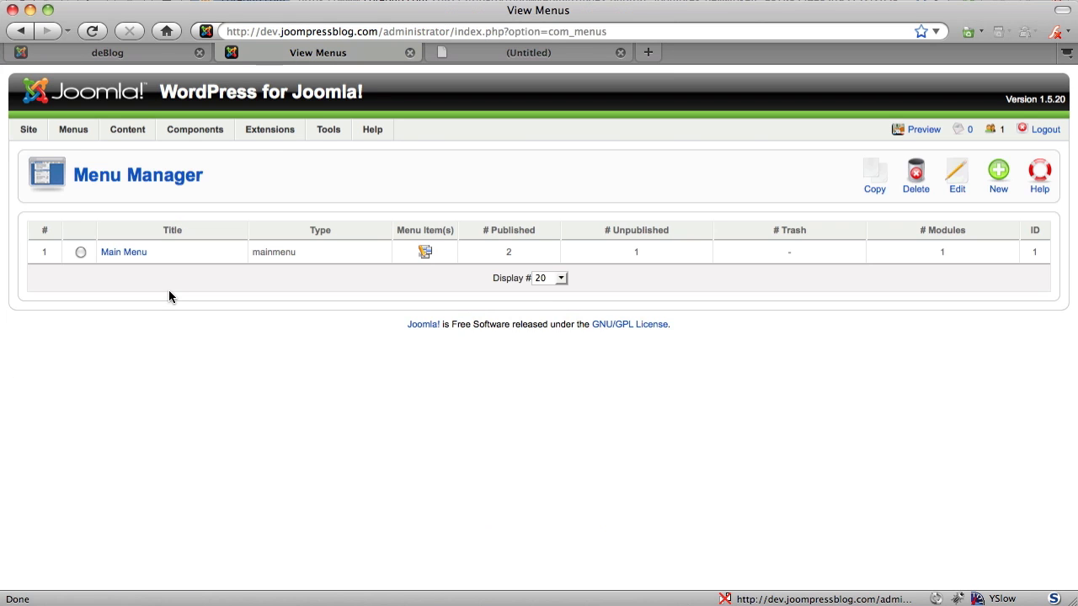
pyautogui.click(426, 253)
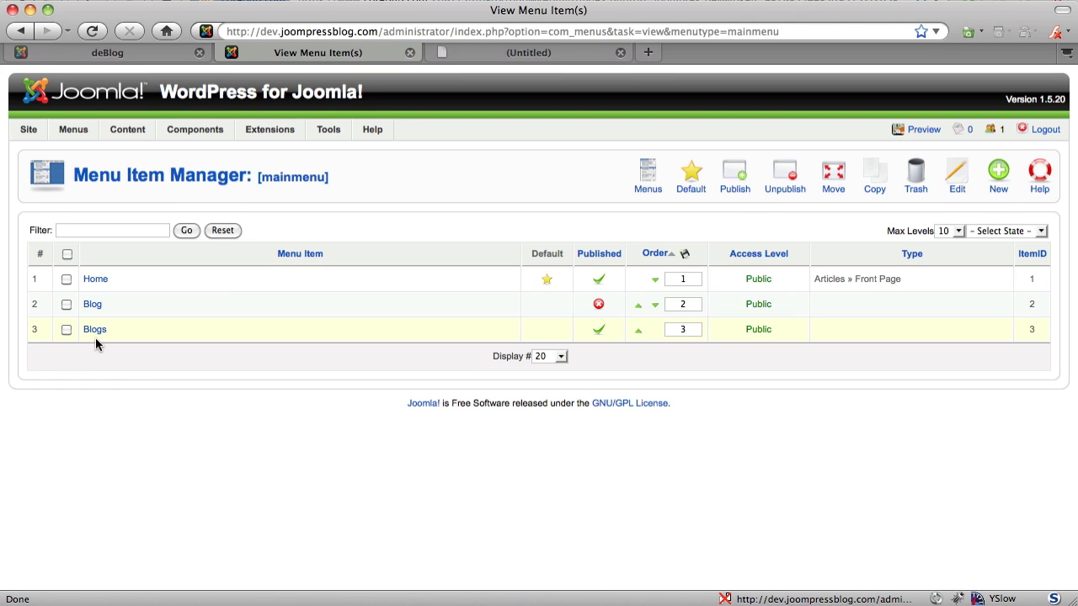
pyautogui.click(93, 335)
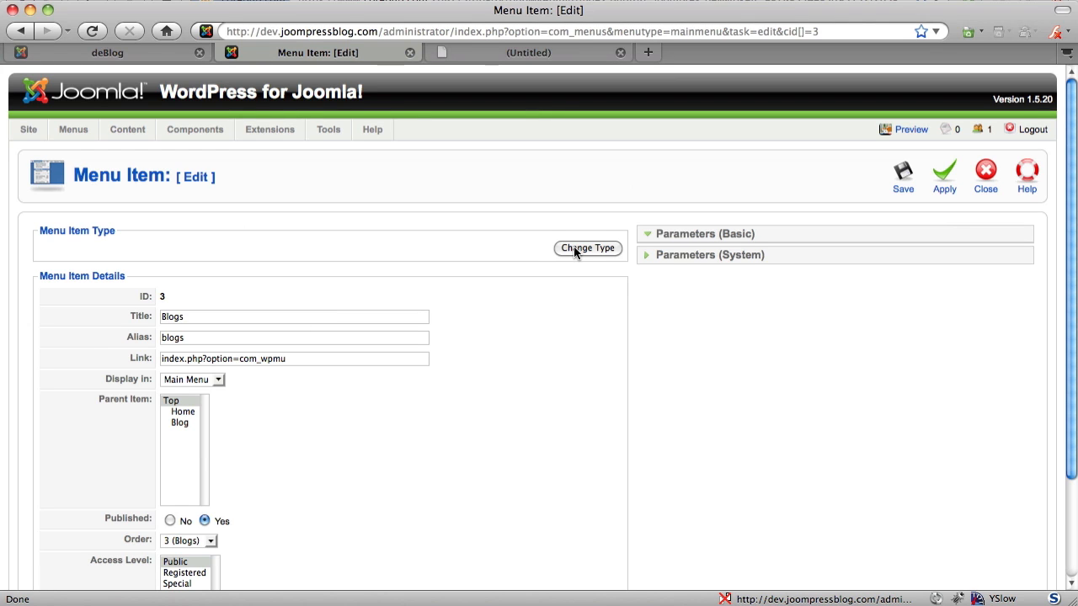
pyautogui.click(575, 249)
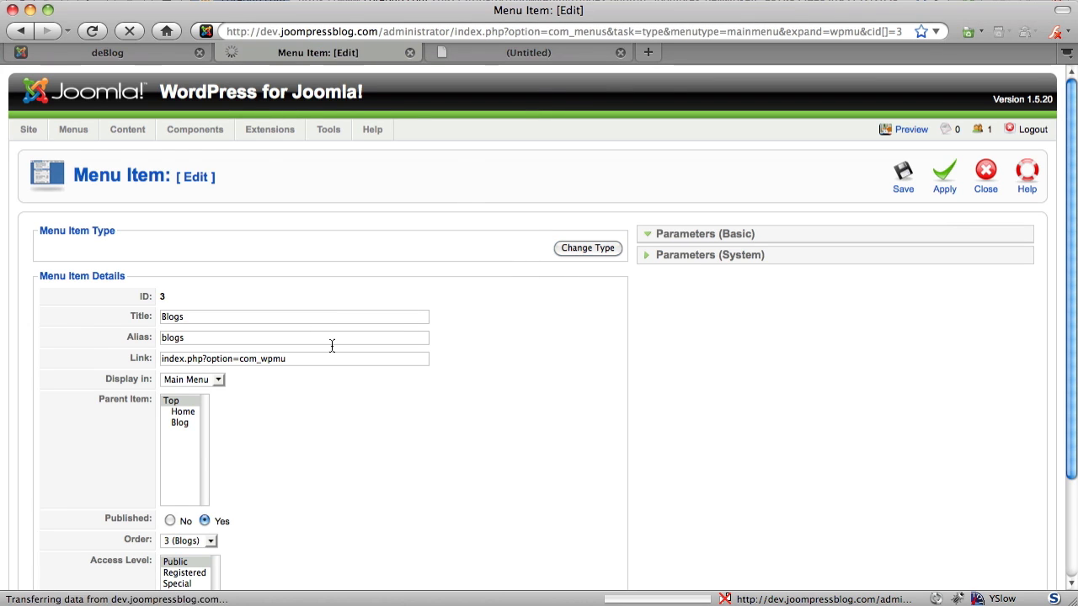
pyautogui.click(113, 389)
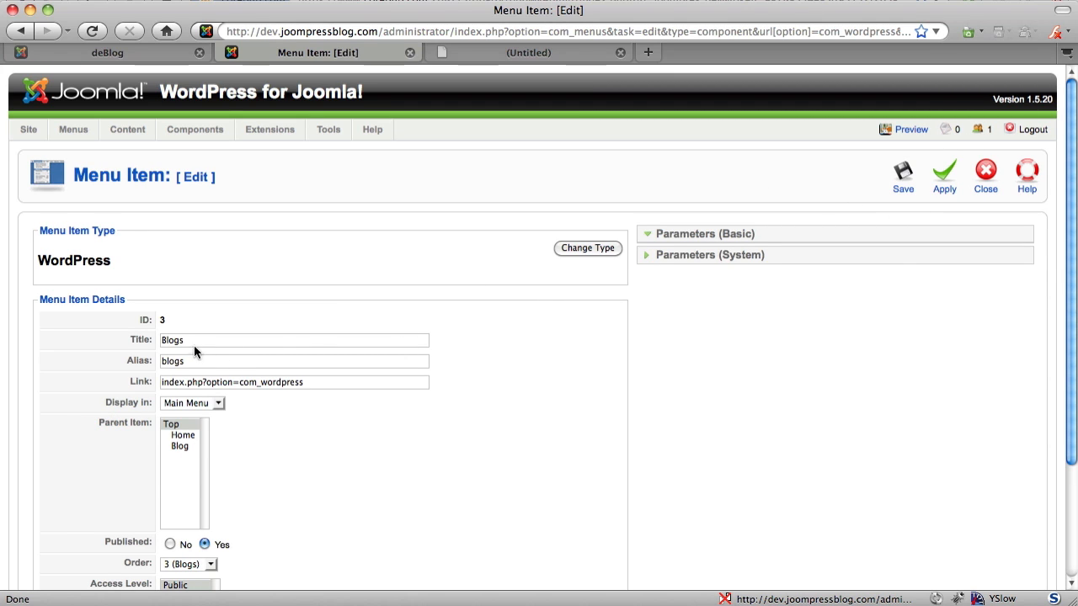
# Compare the Blogs menu item's title with the site's blogs folder in Transmit and save the menu item.
pyautogui.click(127, 341)
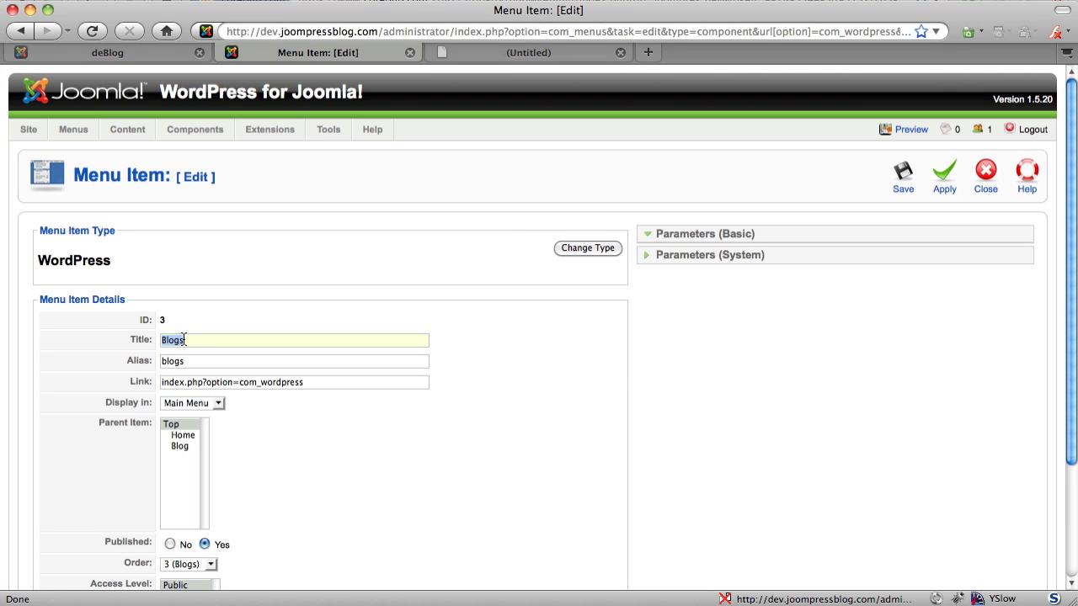
pyautogui.press('super+Tab')
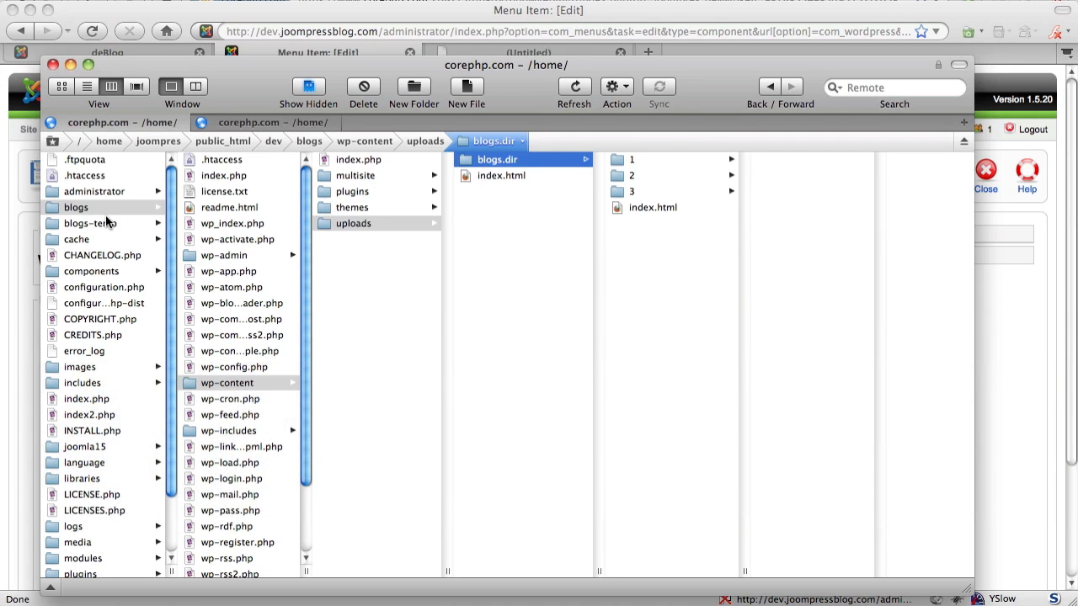
pyautogui.click(107, 223)
pyautogui.click(70, 208)
pyautogui.press('super+Tab')
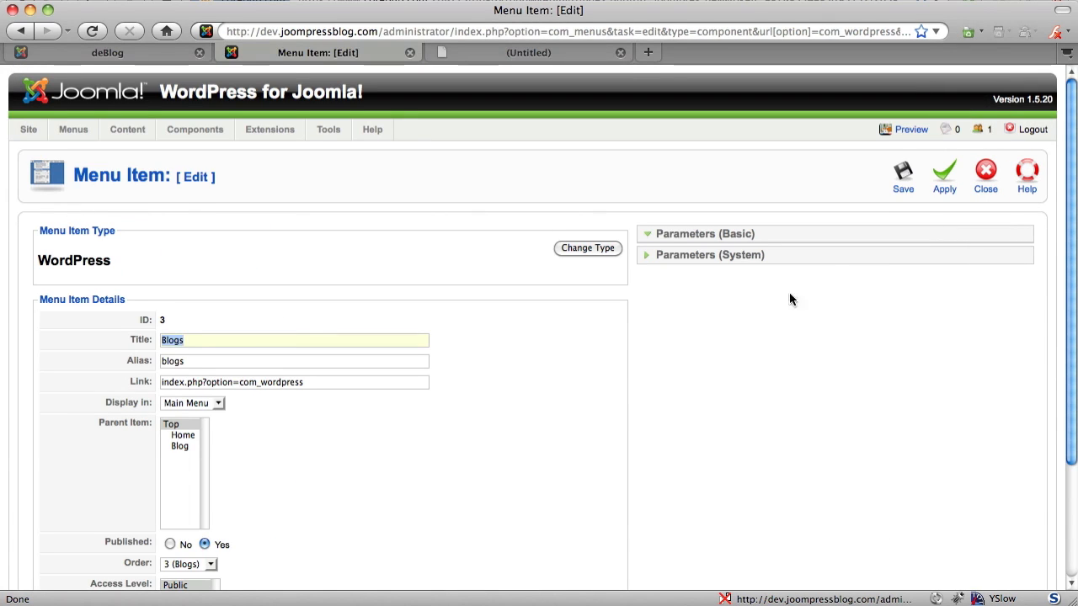
pyautogui.click(898, 181)
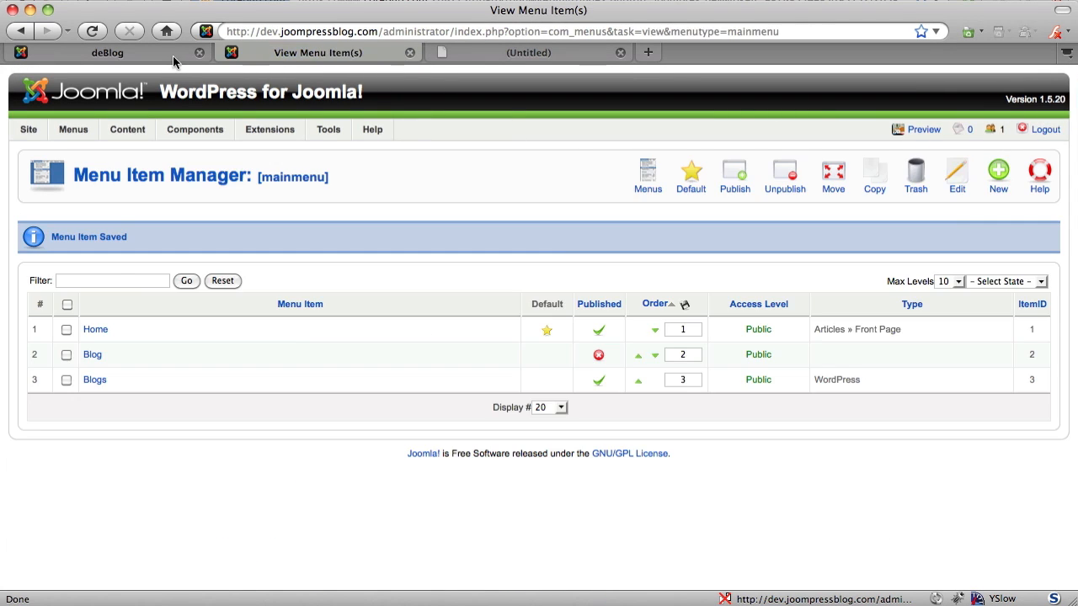
# Open the Joomla front end's Home page and follow the Blogs menu link to test it.
pyautogui.click(174, 55)
pyautogui.click(150, 265)
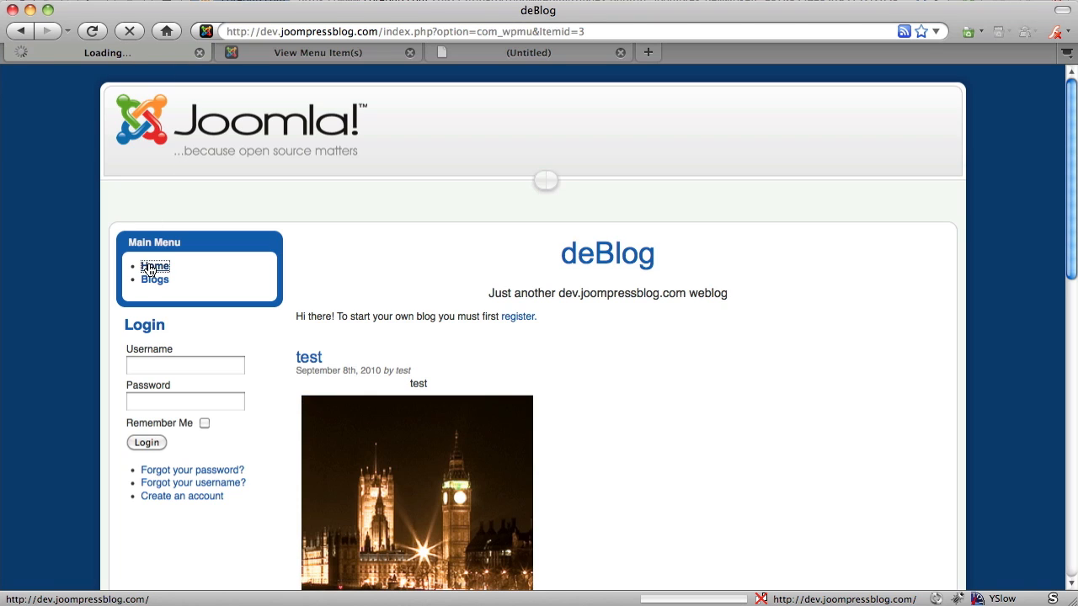
pyautogui.click(152, 283)
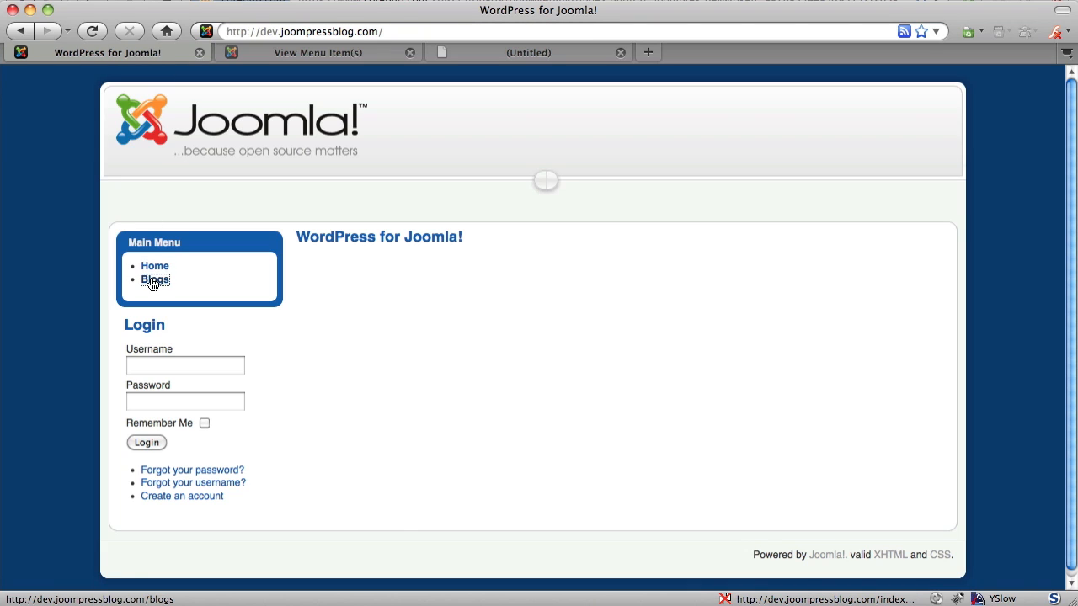